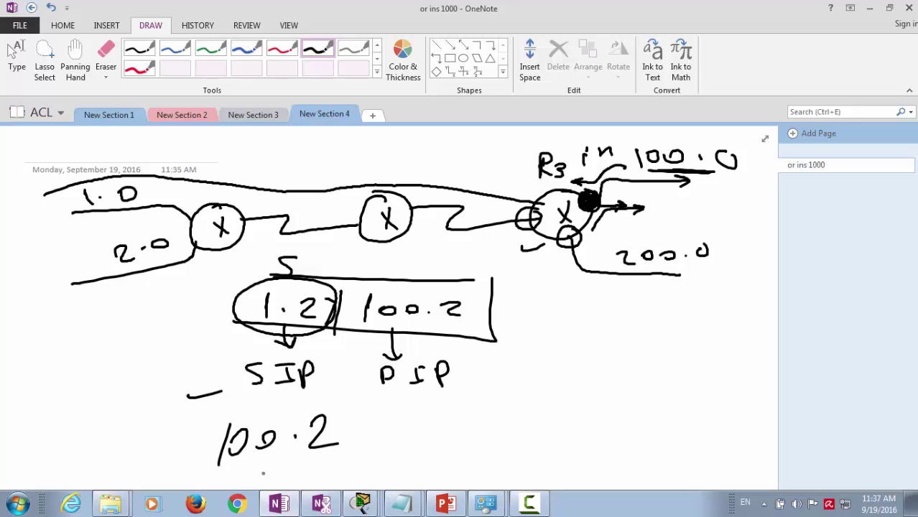
Step: Switch from OneNote to the Basic Routing.pkt network in Cisco Packet Tracer and leave the Delete tool
left_click(362, 503)
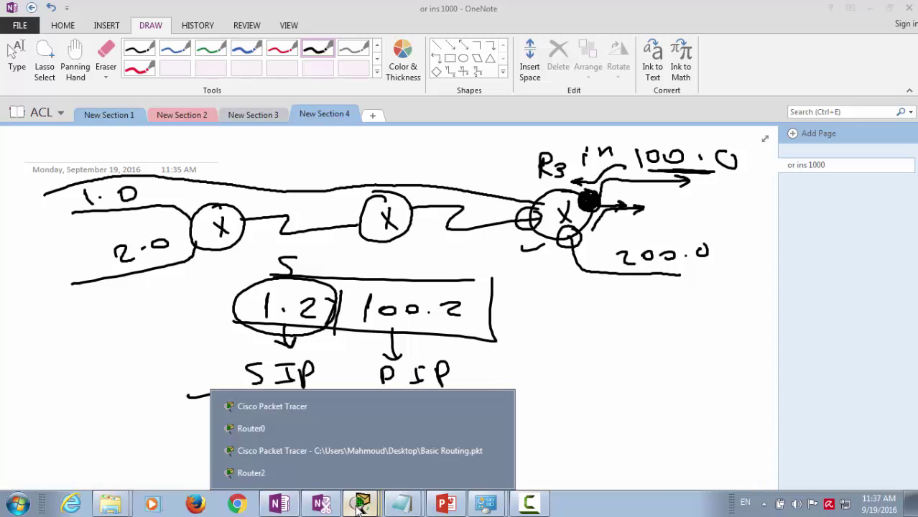
left_click(299, 405)
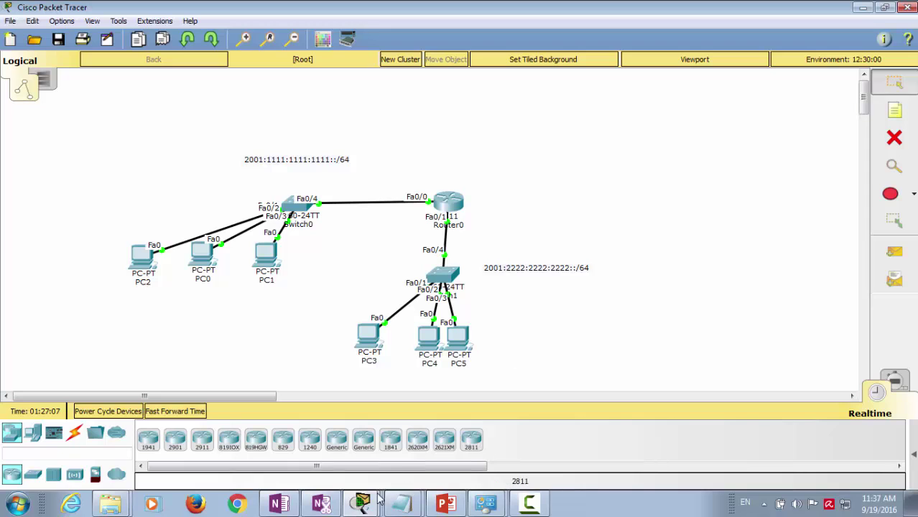
left_click(862, 7)
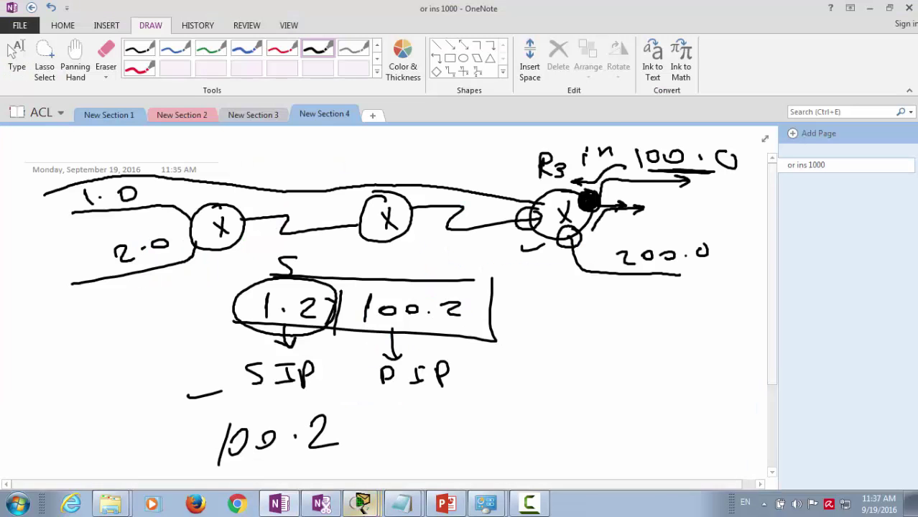
left_click(362, 502)
left_click(329, 453)
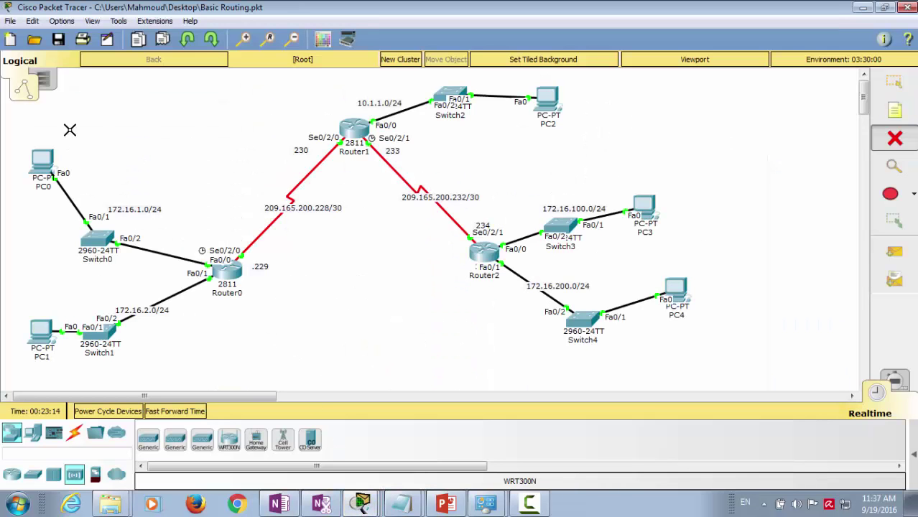
key("Escape")
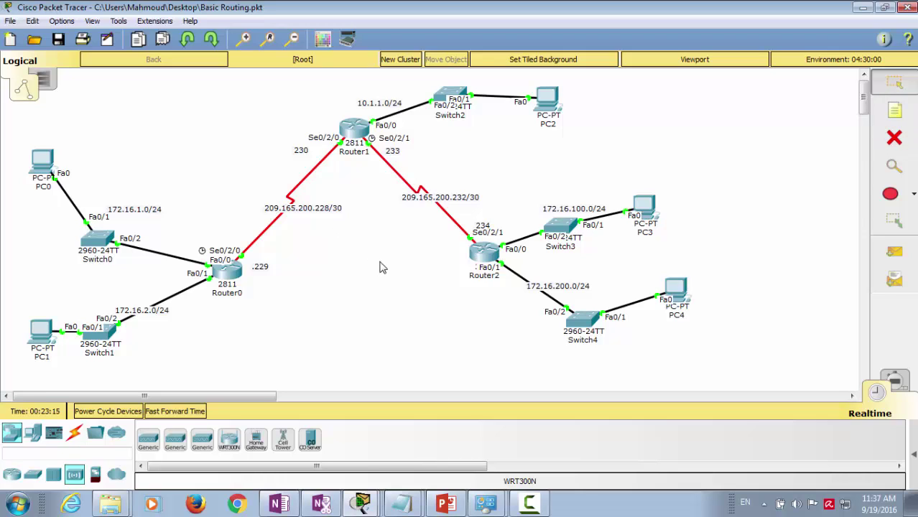
Step: Try to send a simple PDU from PC0 to PC3
left_click(894, 252)
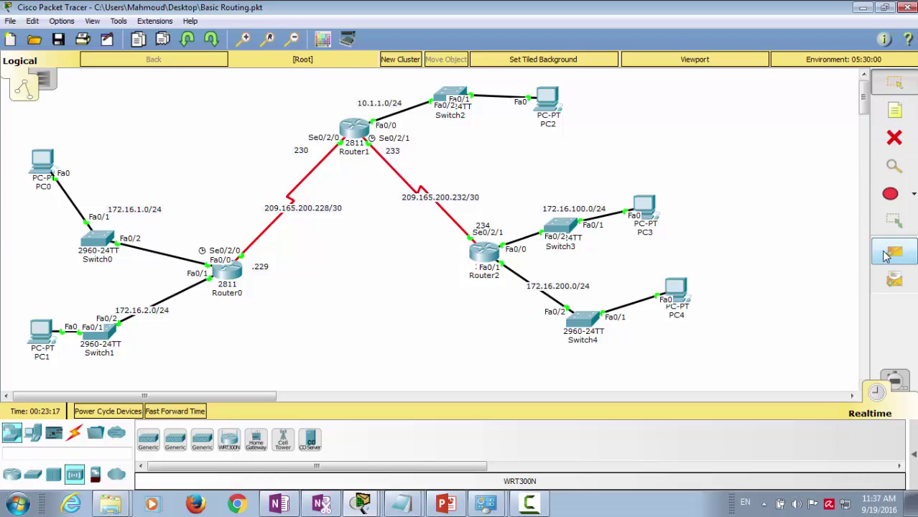
left_click(53, 168)
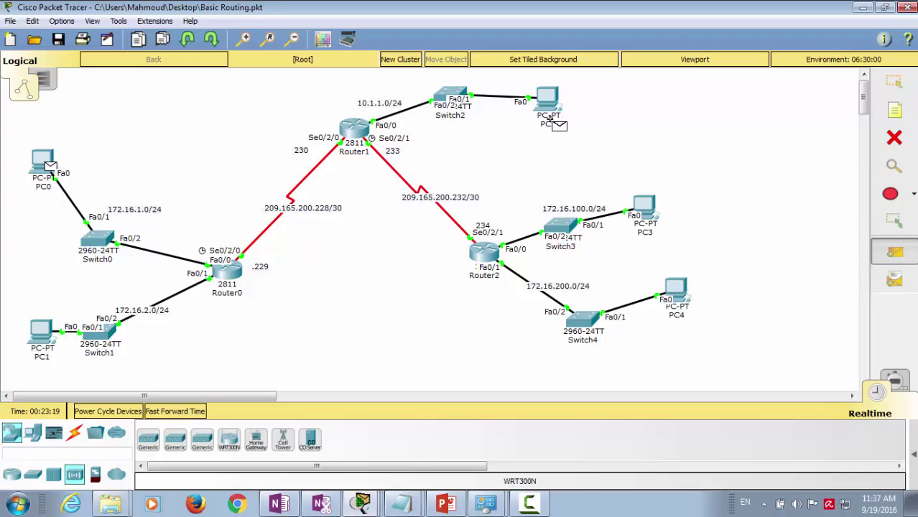
left_click(643, 203)
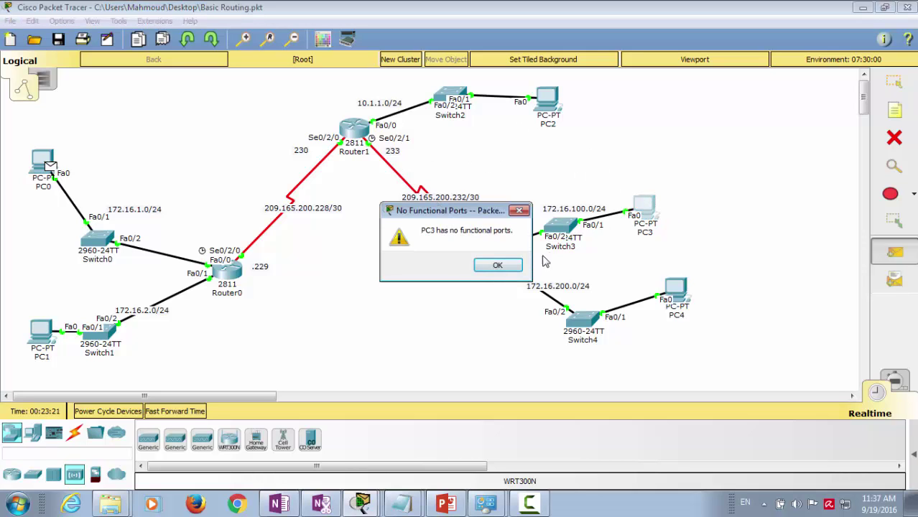
left_click(503, 267)
key("Escape")
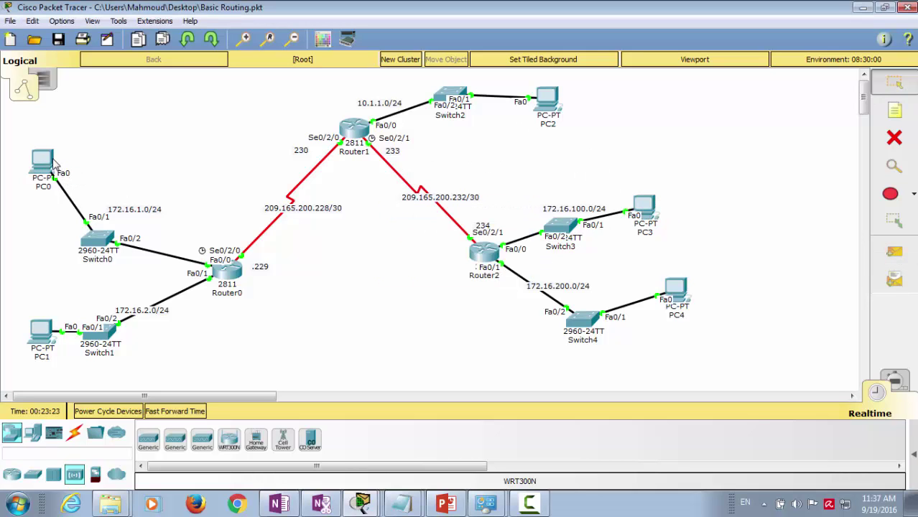
Step: Open PC0's IP Configuration in a maximized window and set its static IP address to 172.16.1.2
left_click(63, 164)
left_click(287, 122)
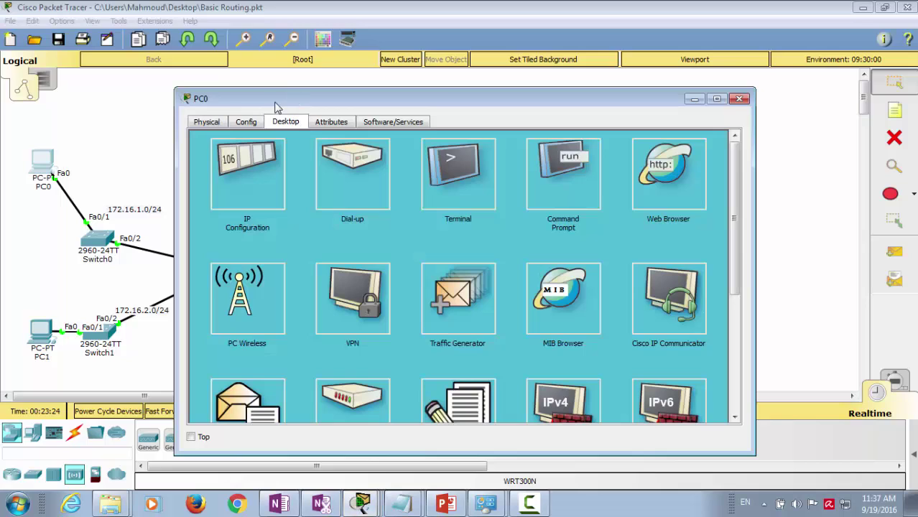
double_click(277, 101)
left_click(101, 93)
left_click(332, 108)
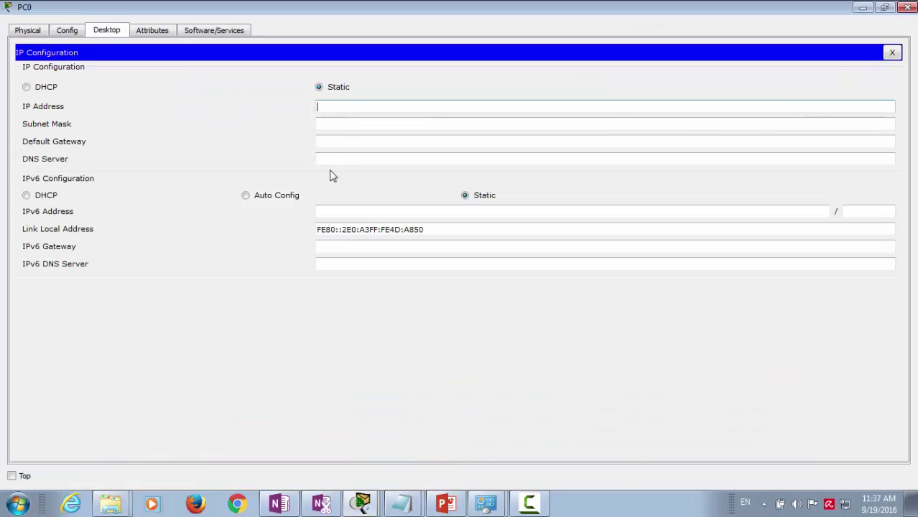
type("192")
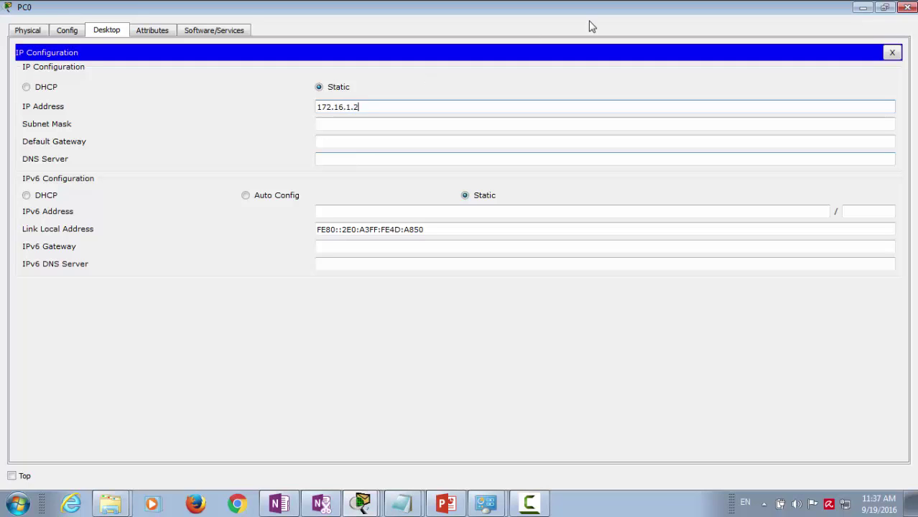
Step: Set PC0's default gateway to 172.16.1.1 and its subnet mask to 255.255.255.0
left_click(399, 125)
left_click_drag(379, 111, 245, 106)
key("ctrl+c")
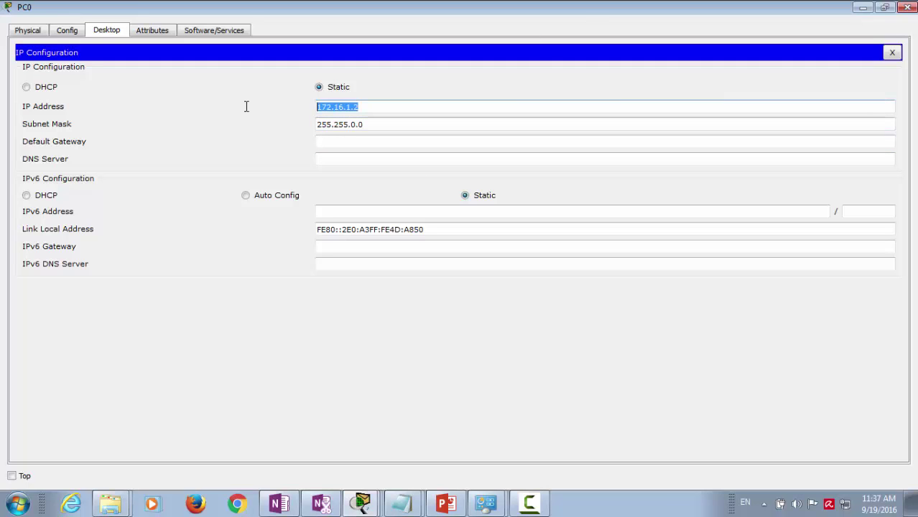
left_click(341, 143)
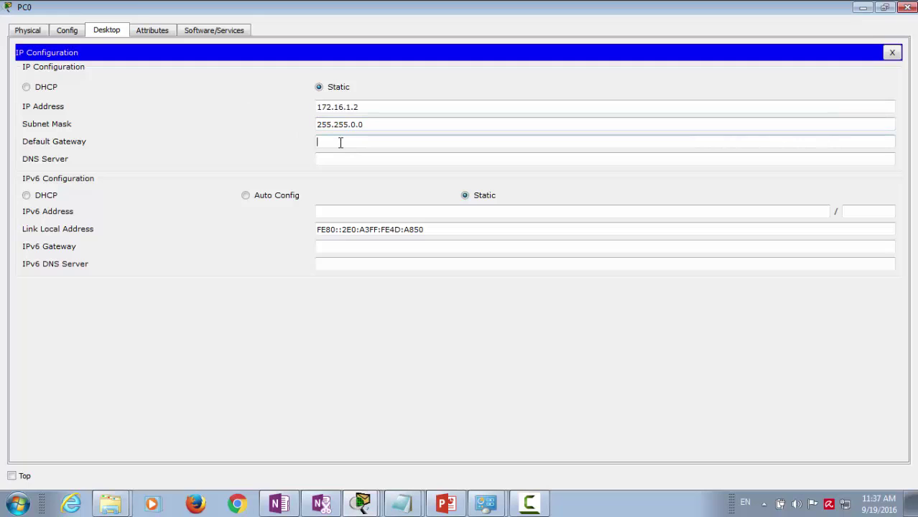
key("ctrl+v")
left_click(479, 121)
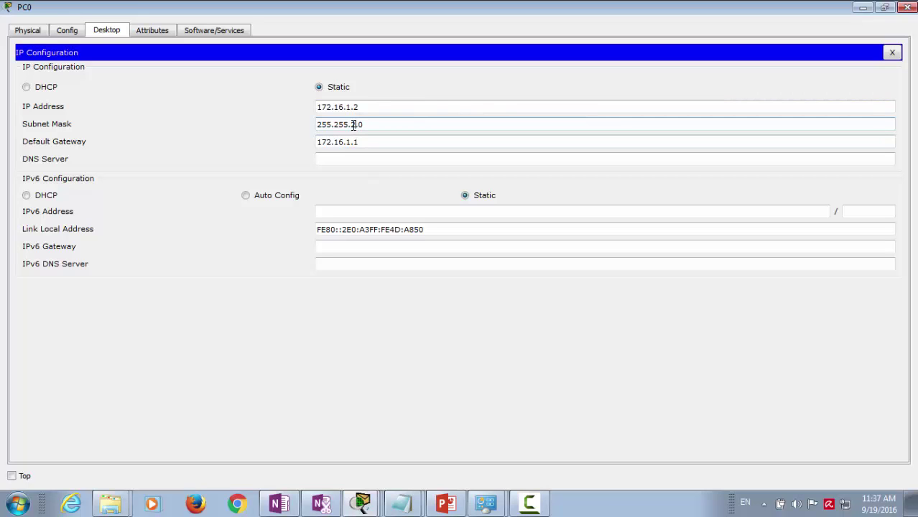
type("55")
Step: Copy PC0's IP address and close its configuration window
left_click(383, 106)
double_click(383, 106)
right_click(347, 108)
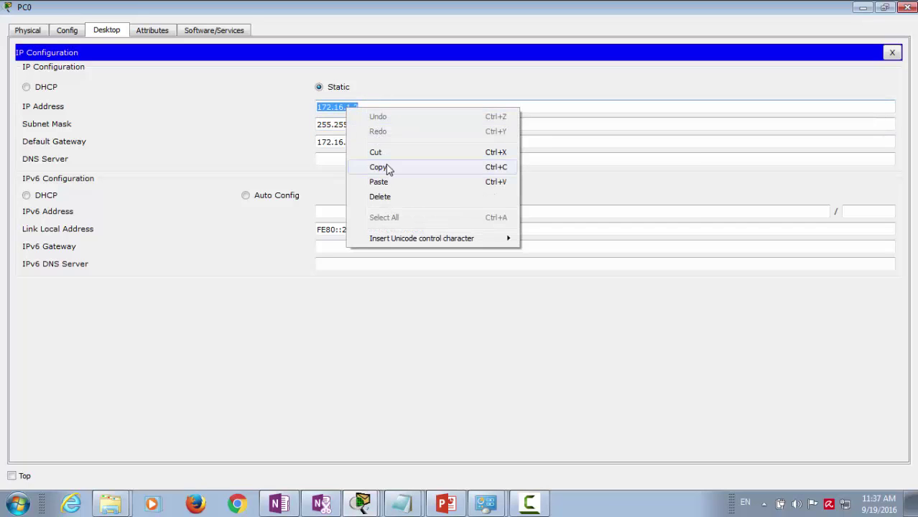
left_click(387, 168)
left_click(904, 9)
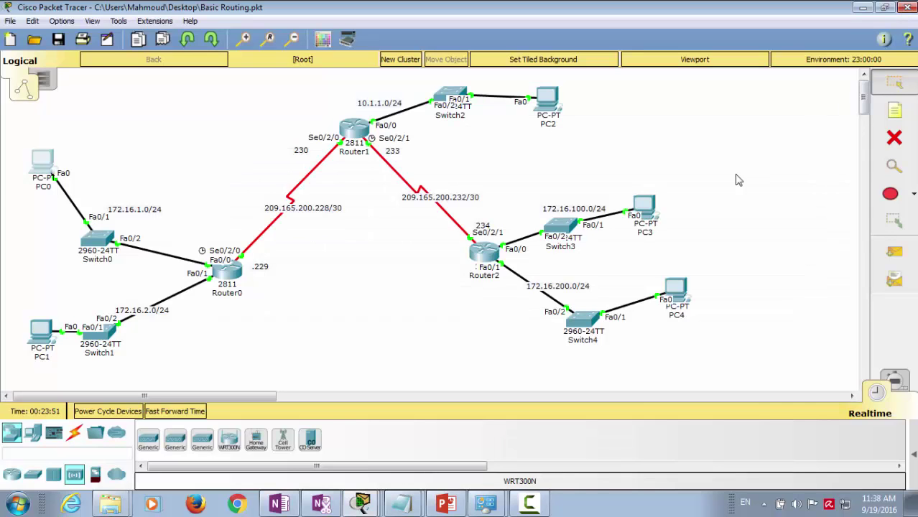
Step: Open PC3's IP Configuration in a maximized window and set its static IP address to 172.16.100.2
left_click(651, 210)
left_click(285, 121)
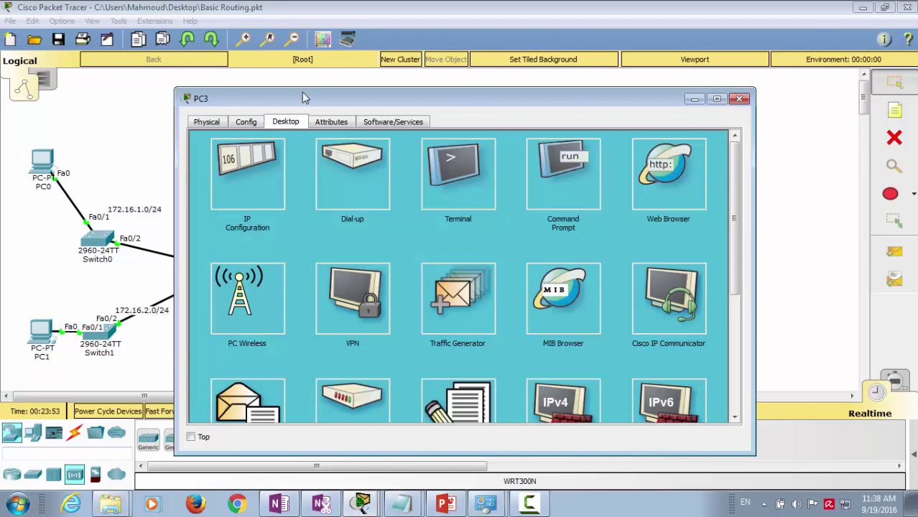
double_click(302, 98)
left_click(111, 77)
left_click(344, 106)
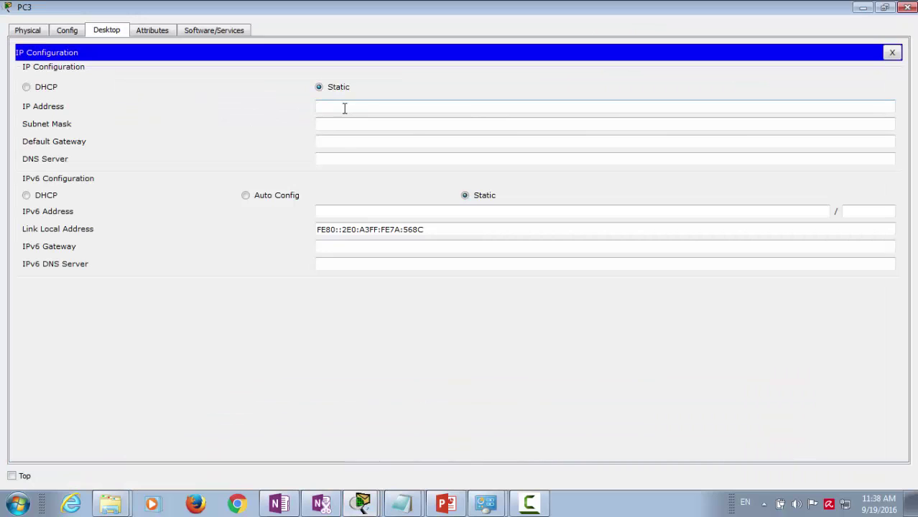
type("172.16.1.2")
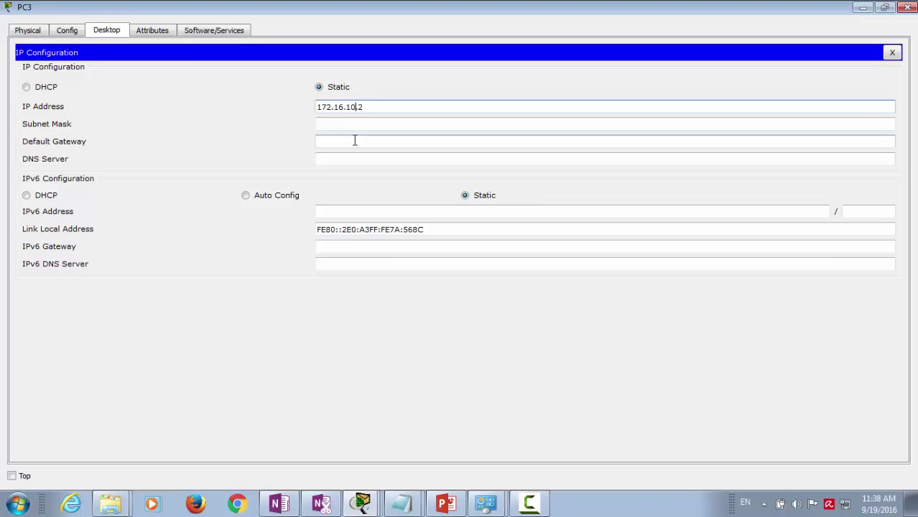
type("0")
Step: Set PC3's subnet mask to 255.255.255.0, fill in its default gateway on the 172.16.100.0 network, and close its window
left_click(353, 125)
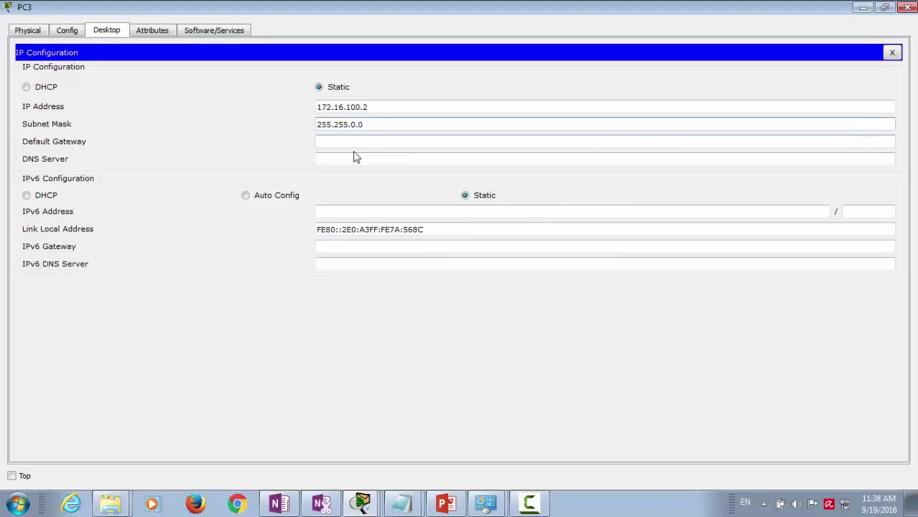
type("255.")
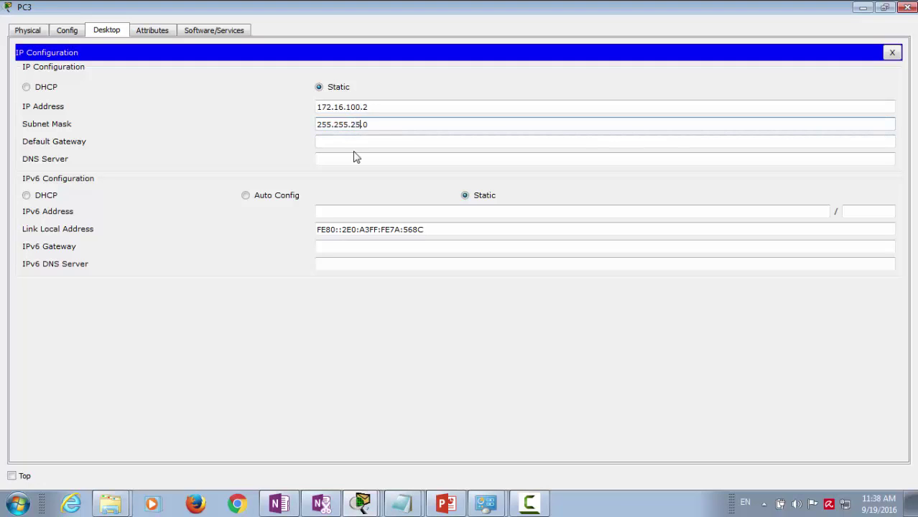
left_click(368, 142)
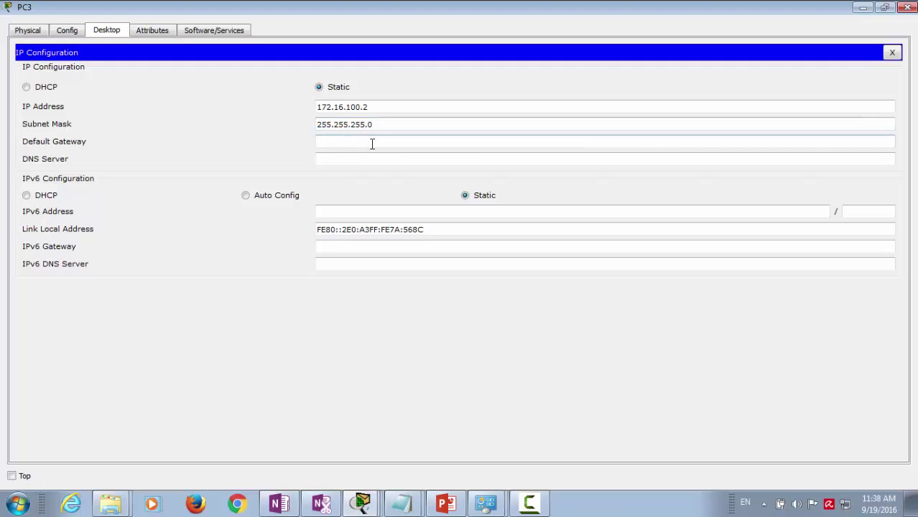
type("172.16.1.2")
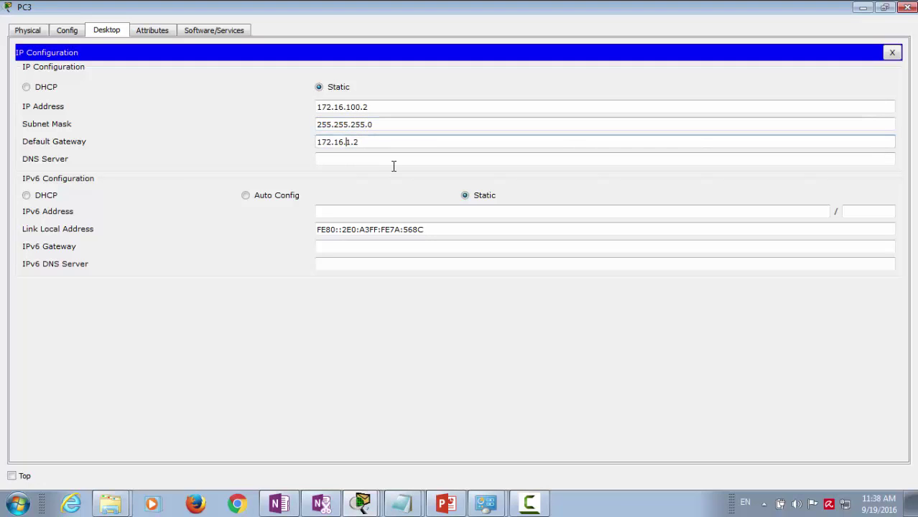
type("00")
left_click(908, 8)
Step: Send a simple PDU from PC0 to PC3
left_click(894, 251)
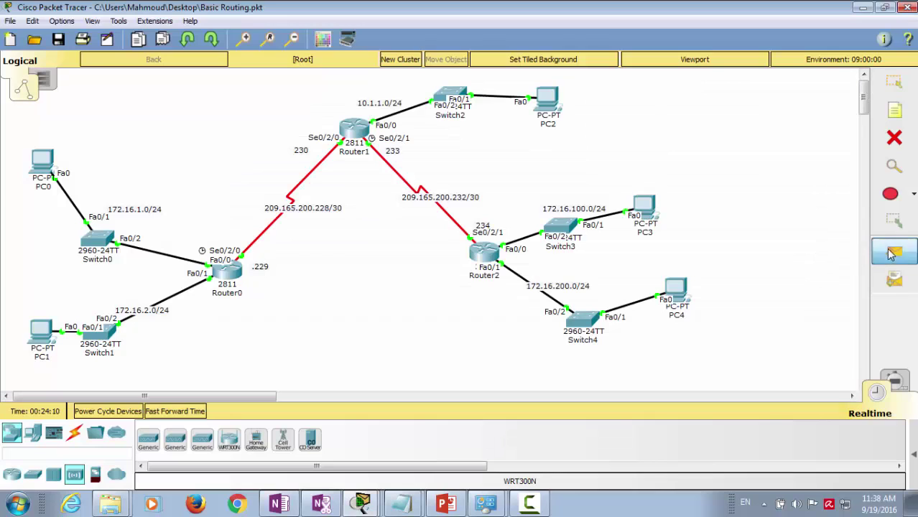
left_click(32, 160)
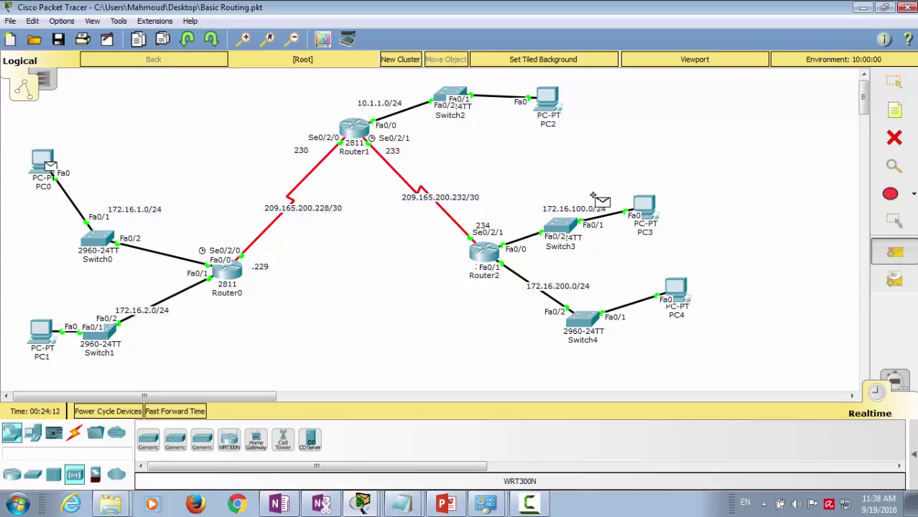
left_click(639, 203)
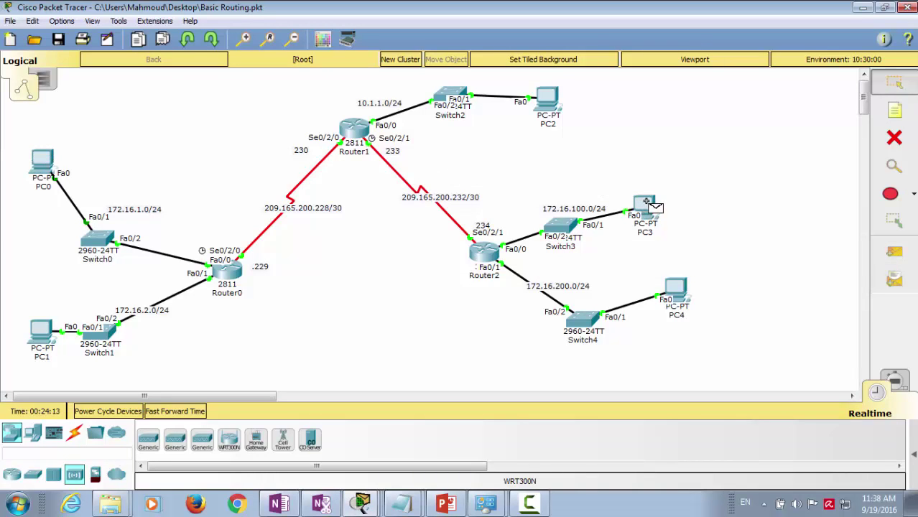
Step: Trace the PDU's path event by event in Simulation mode with the event list hidden, and return to Realtime mode
left_click(902, 381)
left_click(864, 75)
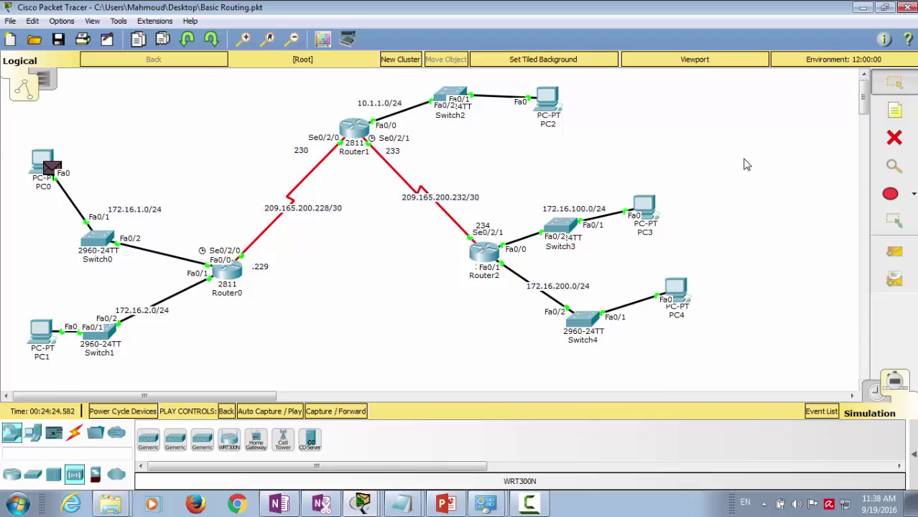
left_click(342, 415)
left_click(342, 415)
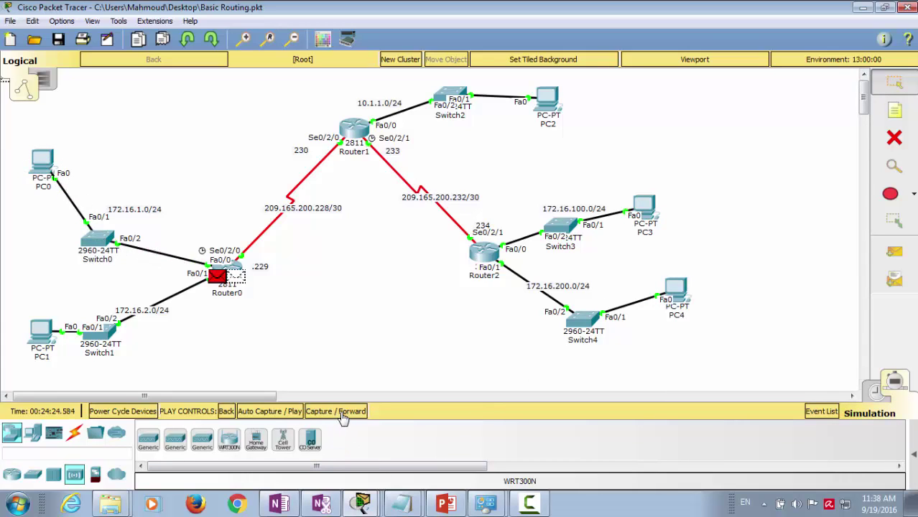
left_click(341, 414)
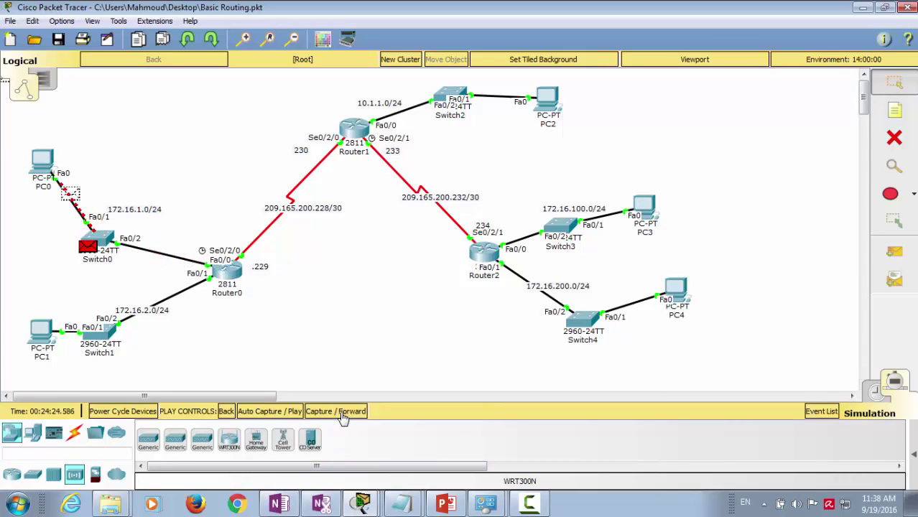
left_click(341, 415)
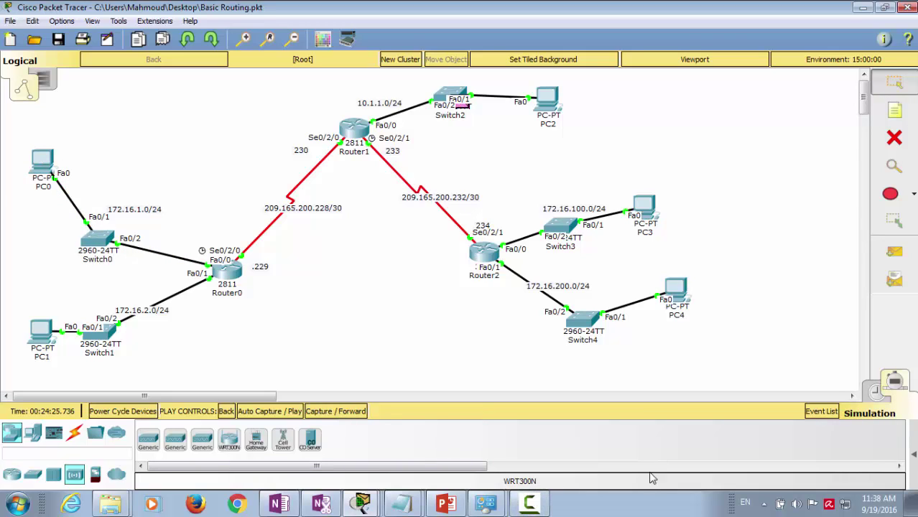
left_click(875, 395)
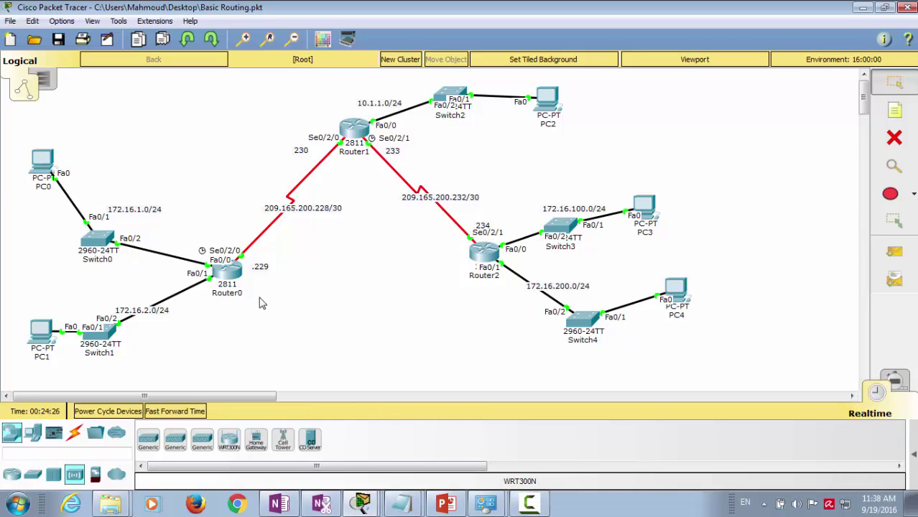
Step: Open Router0's command line in a maximized window and enter privileged EXEC mode with enable
left_click(230, 277)
double_click(353, 99)
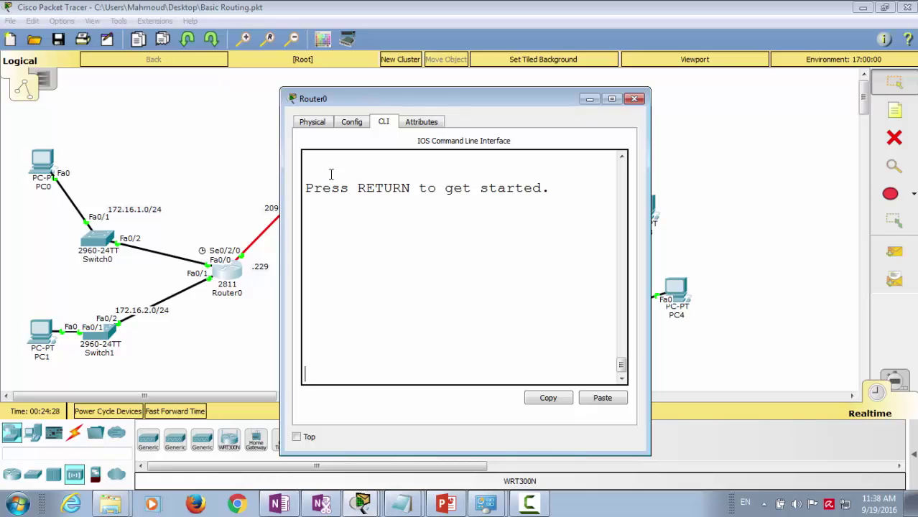
key("Return")
key("Return")
type("en")
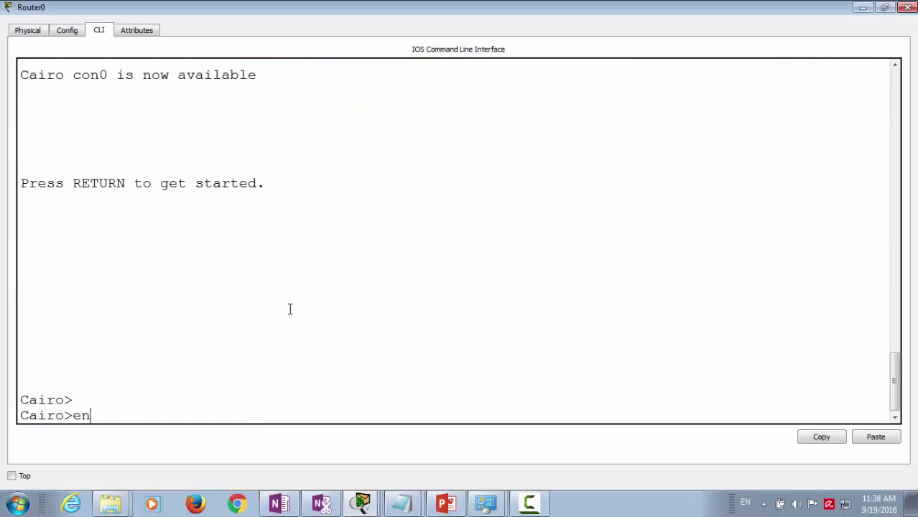
key("Tab")
key("Return")
Step: Display Router0's IP routing table with show ip route
type("sh ip")
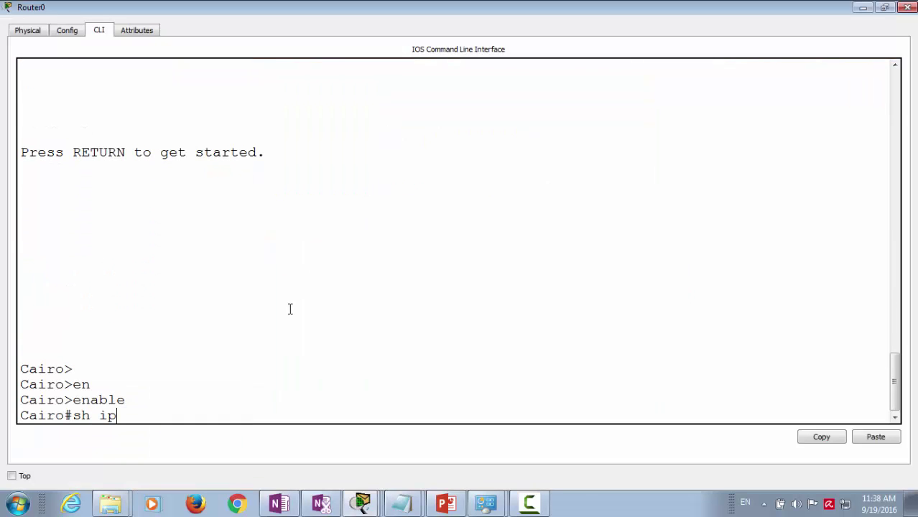
type(" rou")
key("Tab")
key("Return")
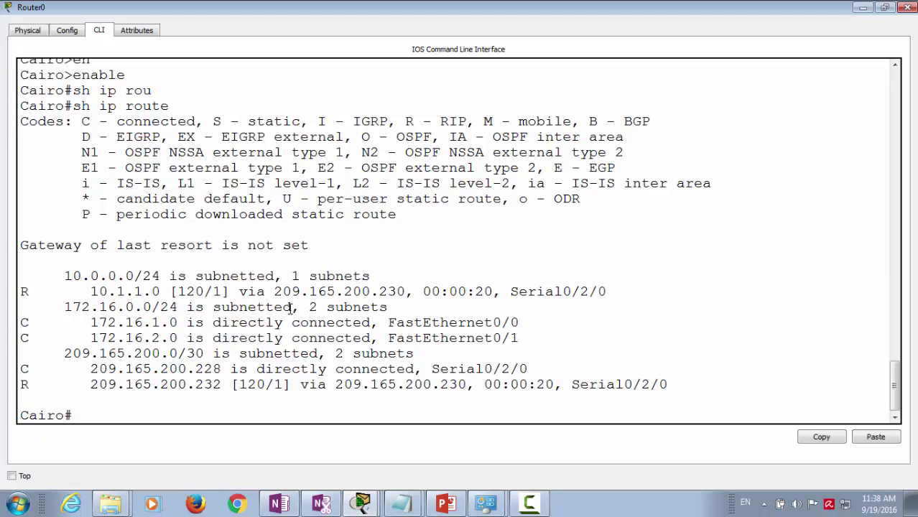
Step: Display Router0's running configuration through to its end, review the RIP section, and close the router's window
type("show run")
key("Tab")
key("Return")
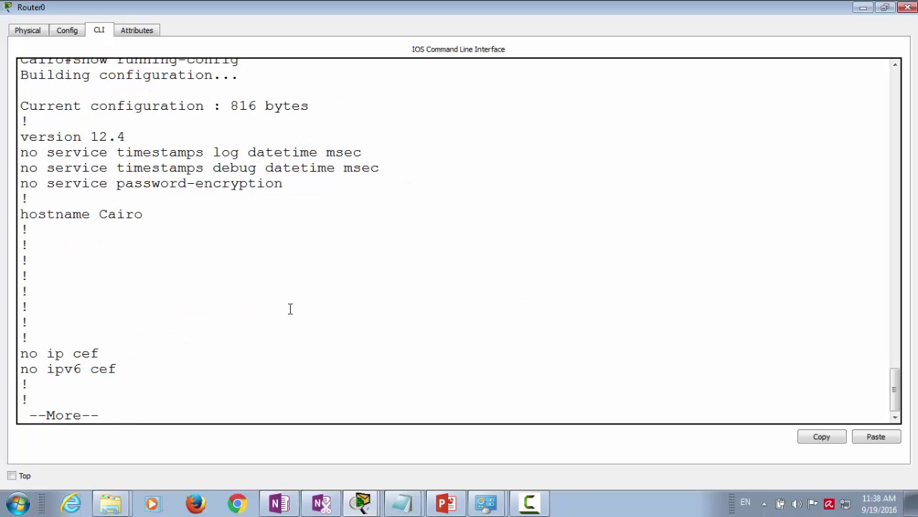
key("space")
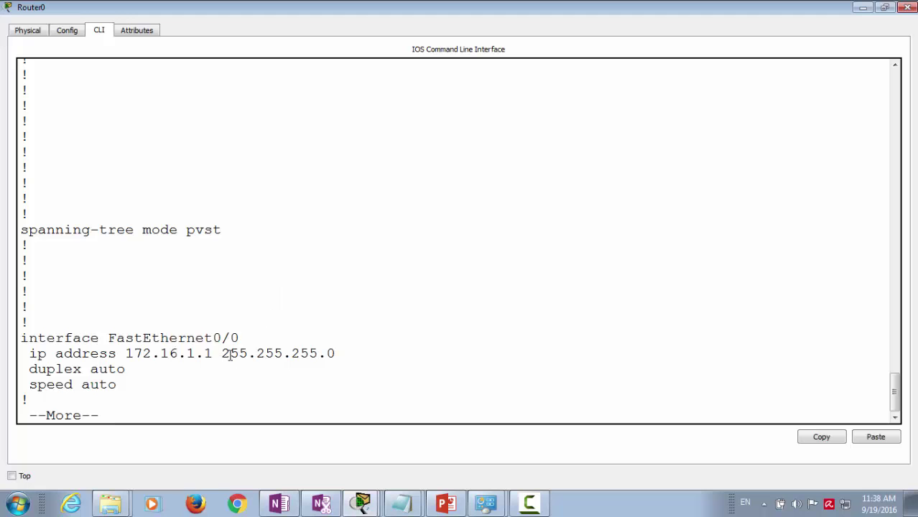
key("space")
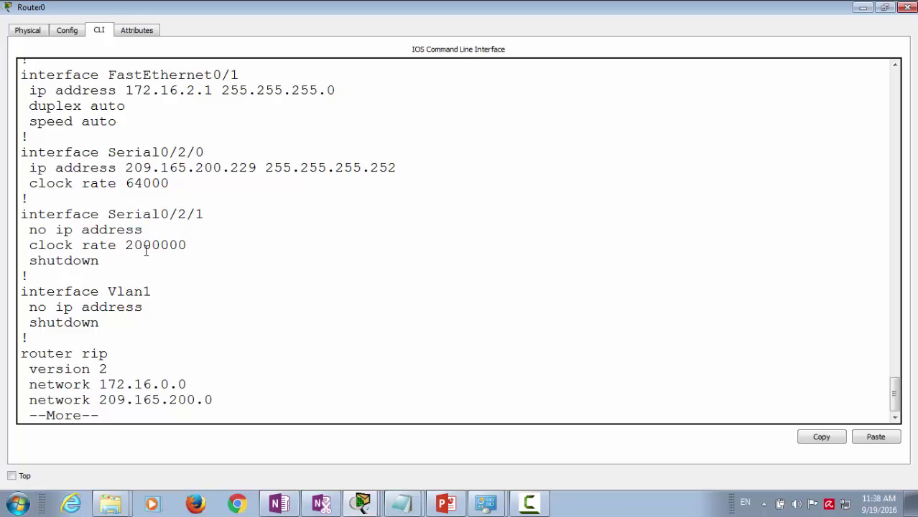
key("space")
scroll(105, 262, "up", 3)
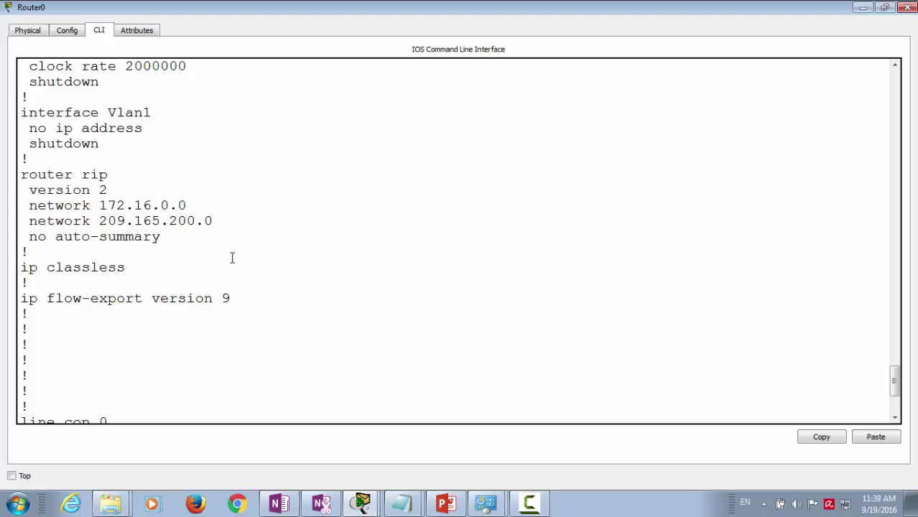
scroll(231, 258, "down", 4)
left_click(904, 8)
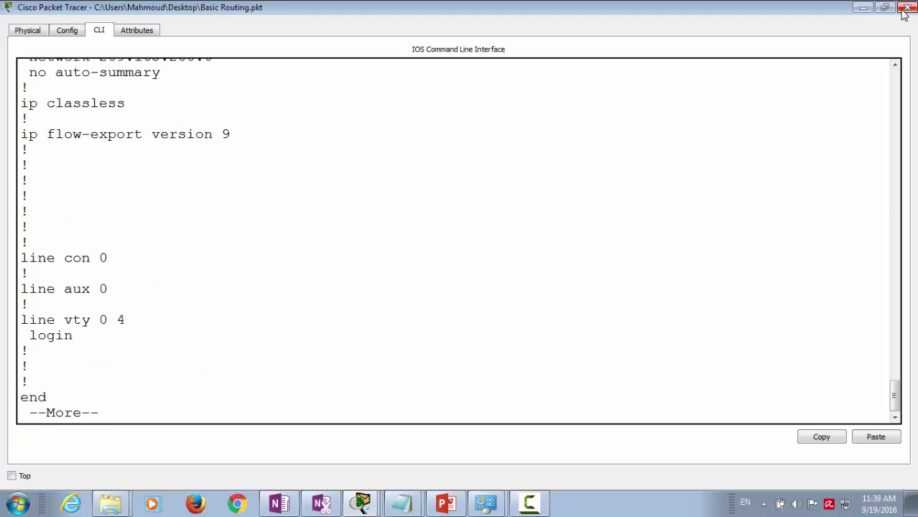
Step: Open Router1's command line and enter privileged EXEC mode with enable
left_click(363, 137)
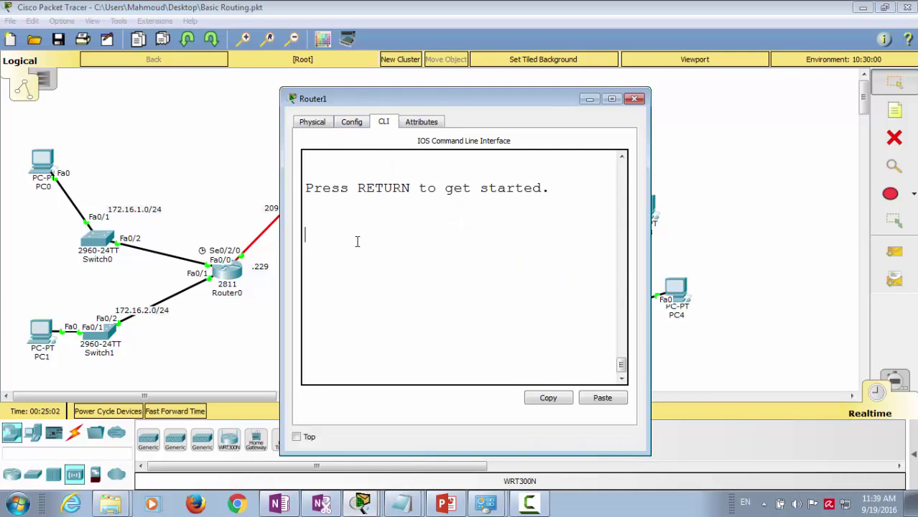
key("Return")
key("Return")
type("en")
key("Tab")
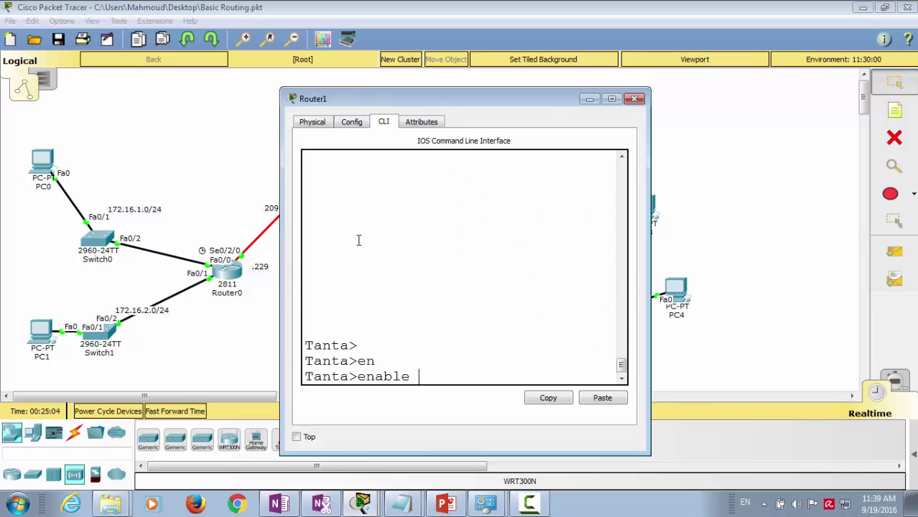
key("Return")
Step: Display Router1's running configuration in a maximized window, review its RIP section, and close the window
type("show run")
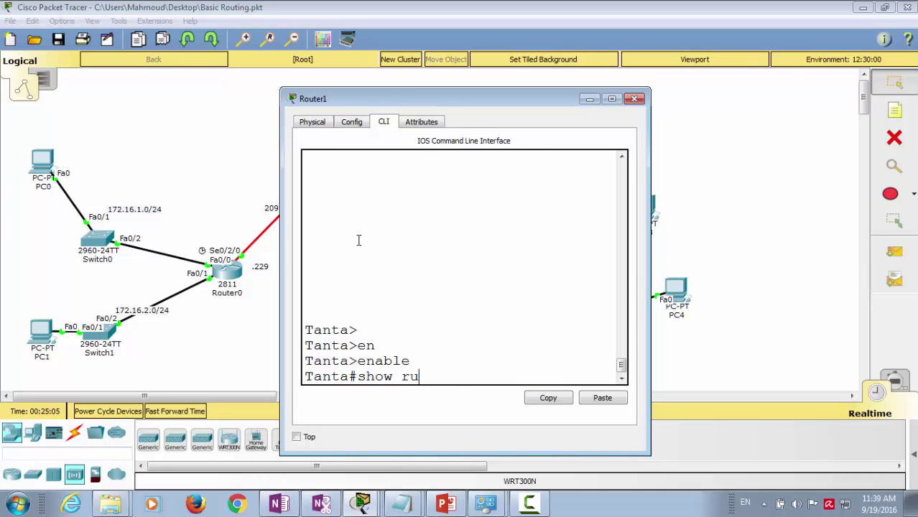
key("Tab")
key("Return")
key("space")
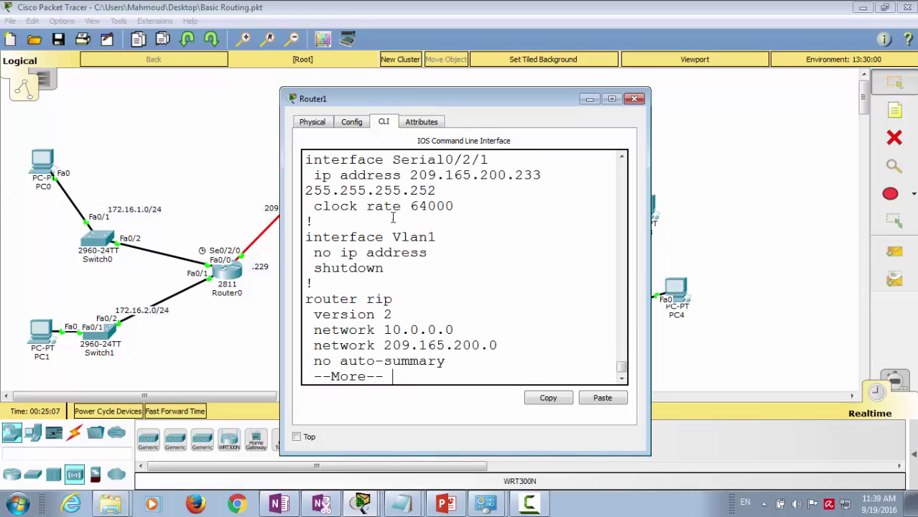
double_click(464, 100)
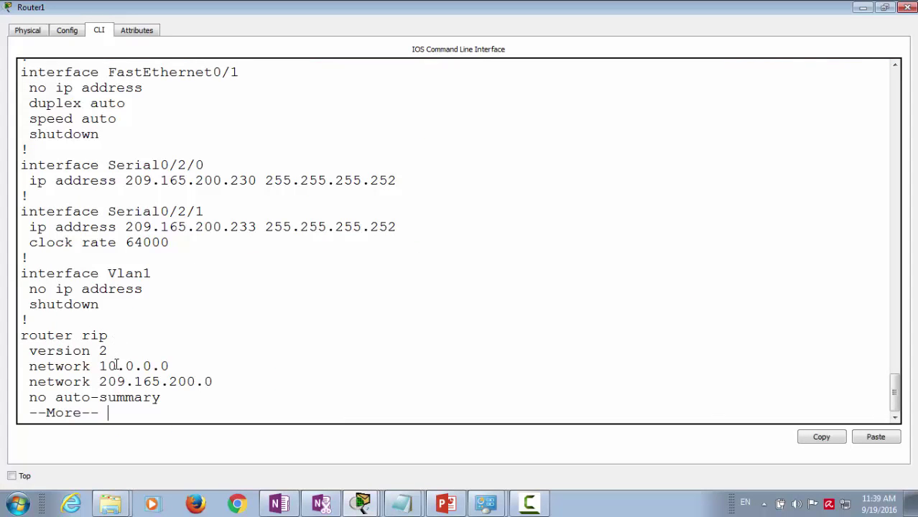
key("space")
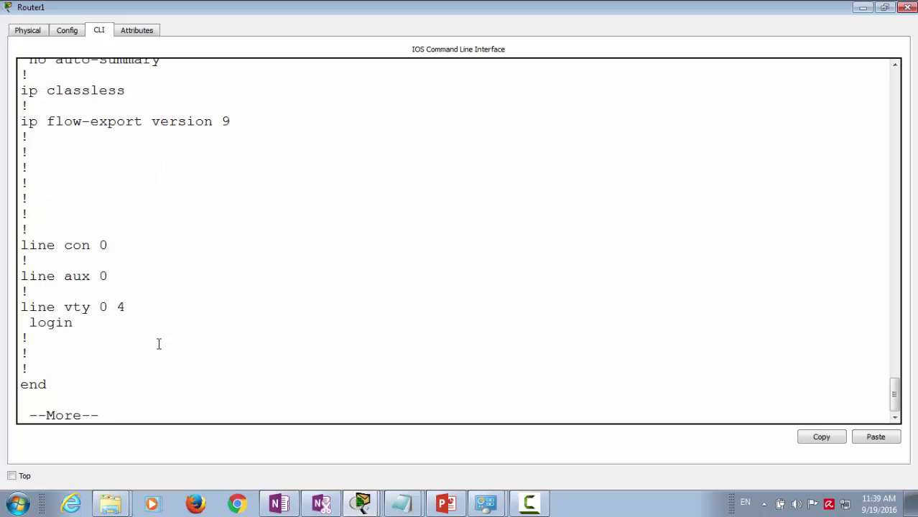
left_click(907, 7)
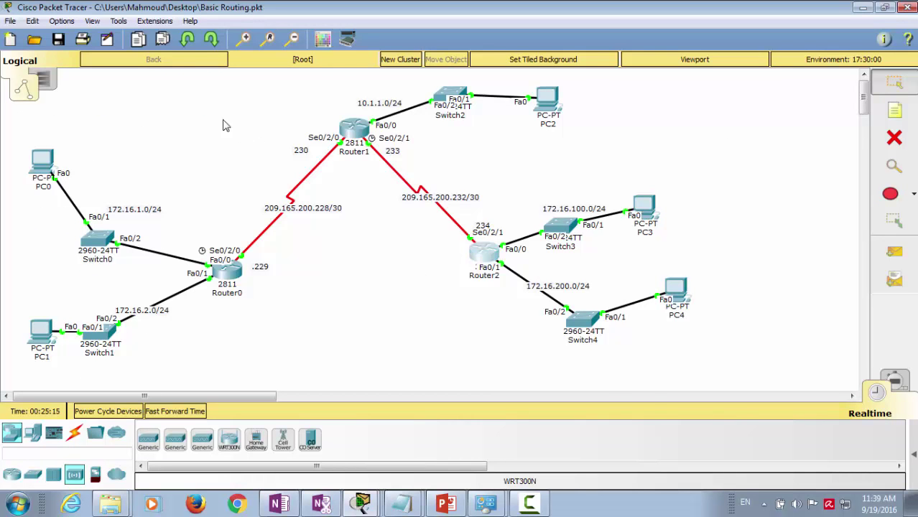
Step: Open Router2's command line and enter privileged EXEC mode with enable
key("Return")
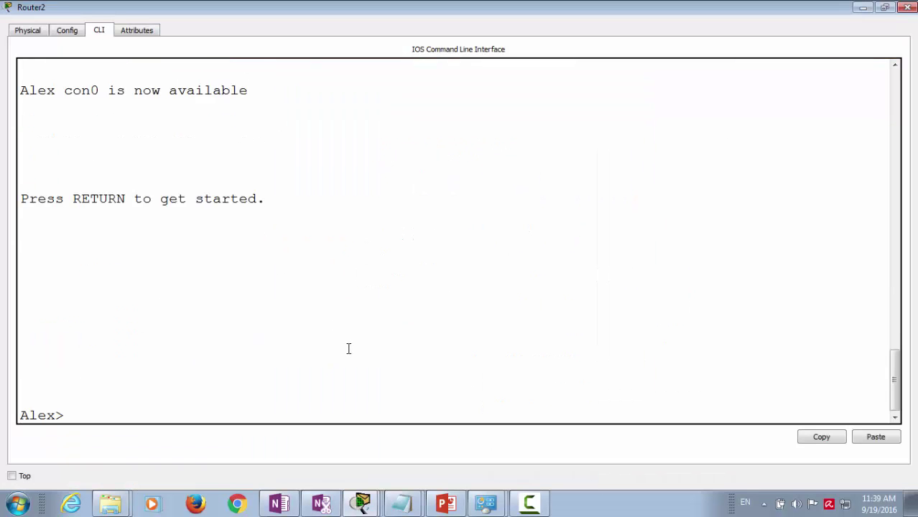
key("Return")
type("en")
key("Tab")
key("Return")
Step: Display Router2's running configuration with show running-config and highlight its router rip section for review
type("s")
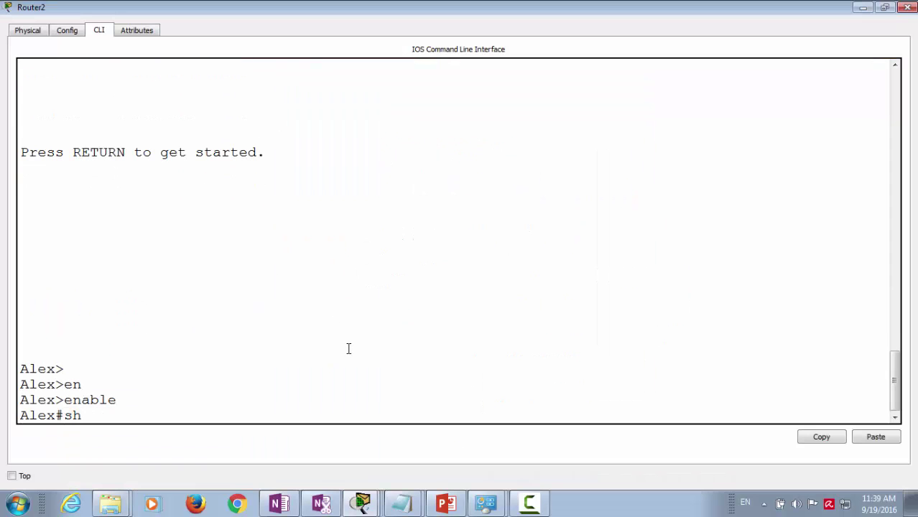
type("h")
key("Tab")
type("run")
key("Tab")
key("Return")
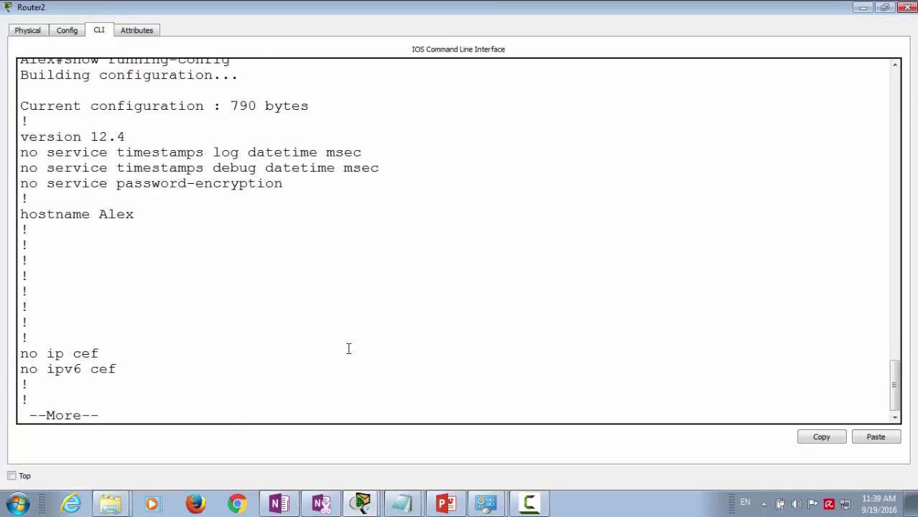
key("space")
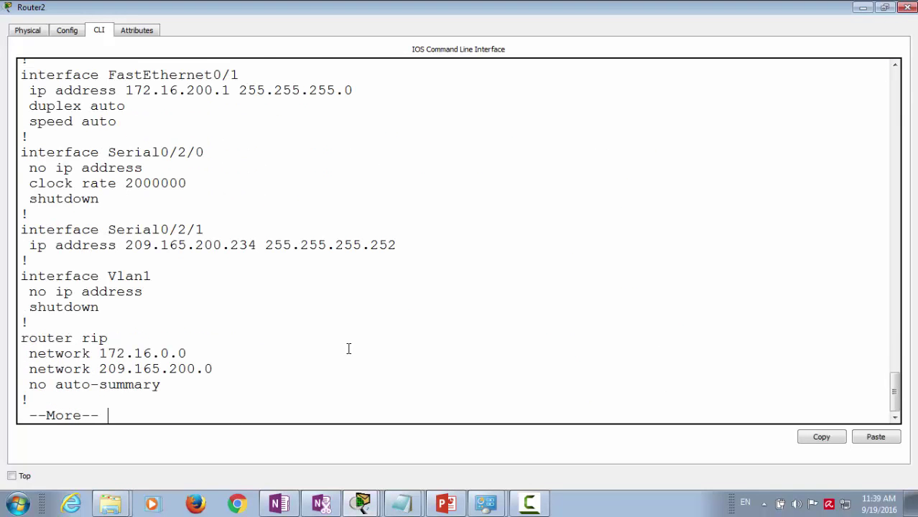
key("space")
scroll(348, 348, "up", 7)
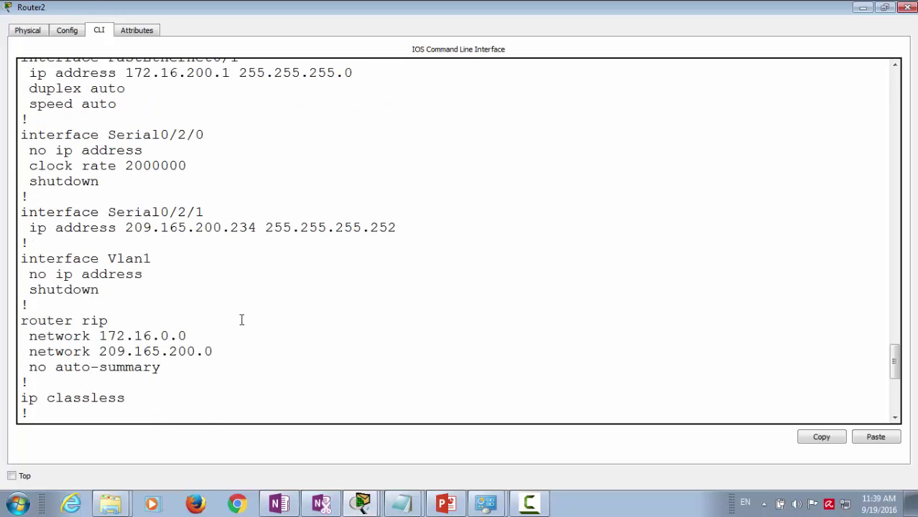
left_click_drag(22, 320, 188, 362)
scroll(191, 357, "down", 3)
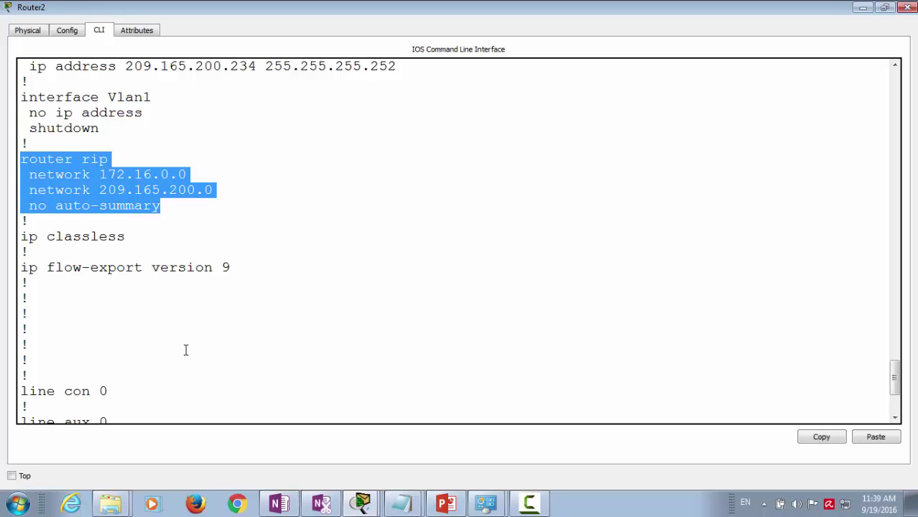
Step: Enter global configuration mode on Router2 with configure terminal
type("d")
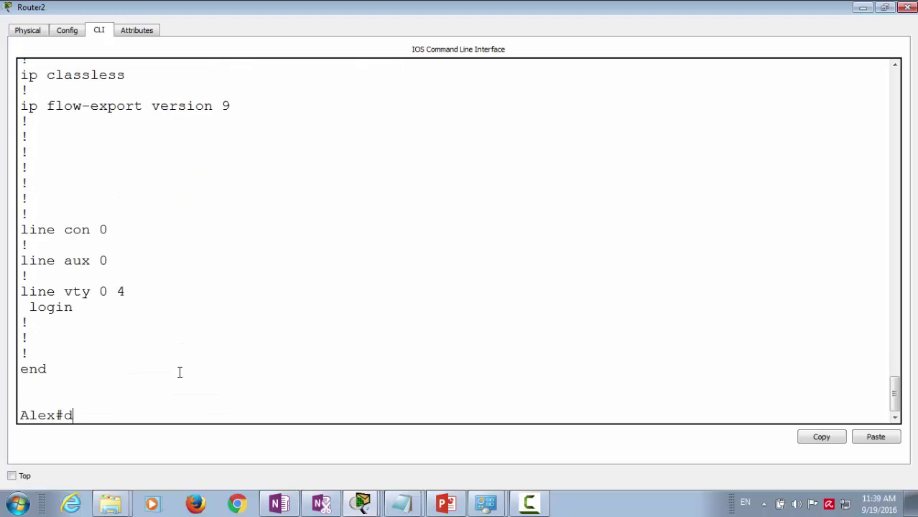
key("BackSpace")
type("config")
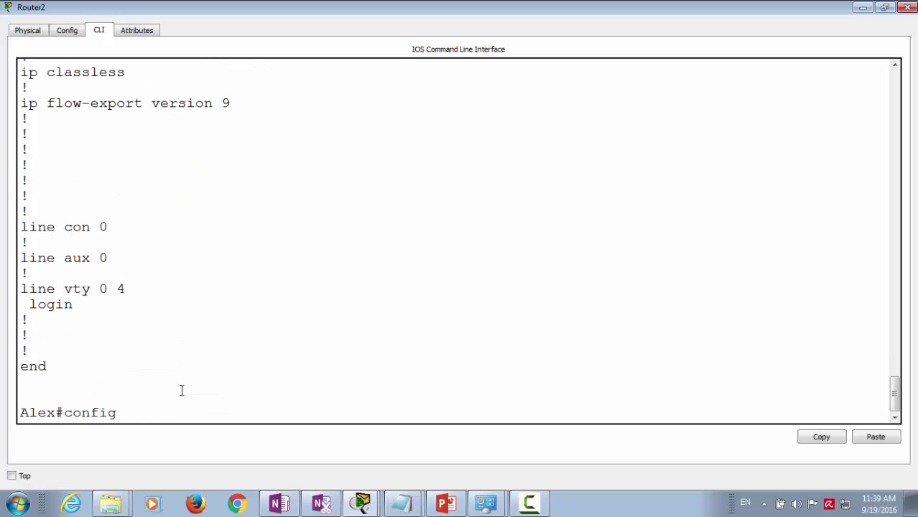
key("Tab")
type("ter")
key("Tab")
key("Return")
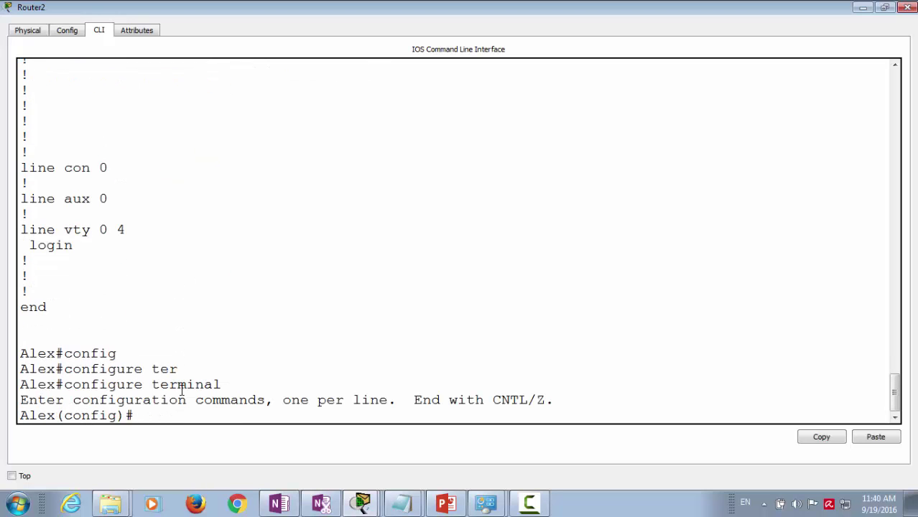
Step: Remove the existing RIP process from Router2 with no router rip
type("no rou")
key("Tab")
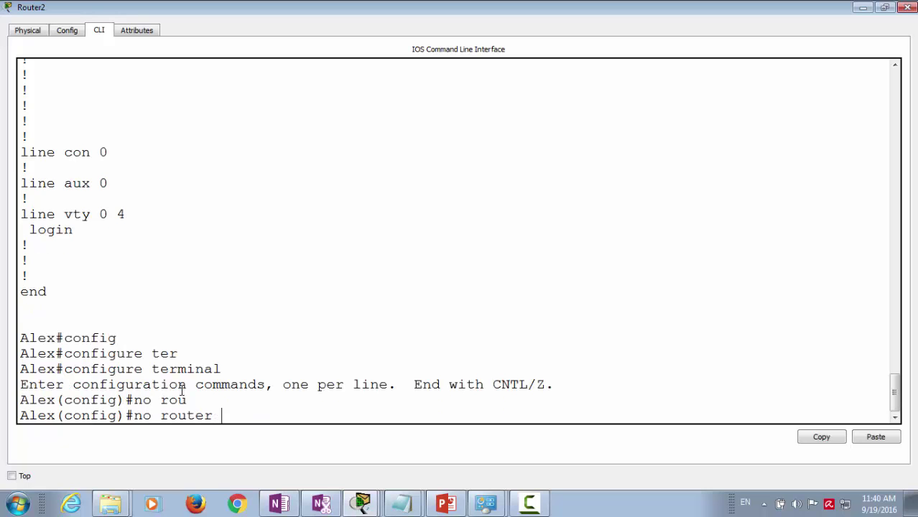
type("ri")
key("Tab")
key("Return")
Step: Start a new RIP process on Router2 with router rip and set it to version 2
type("r")
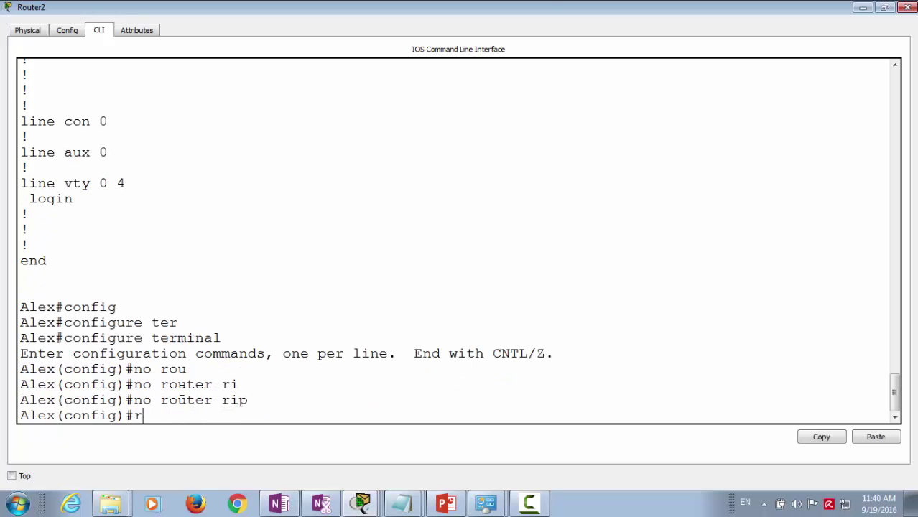
type("ou")
key("Tab")
type("ri")
key("Tab")
key("Return")
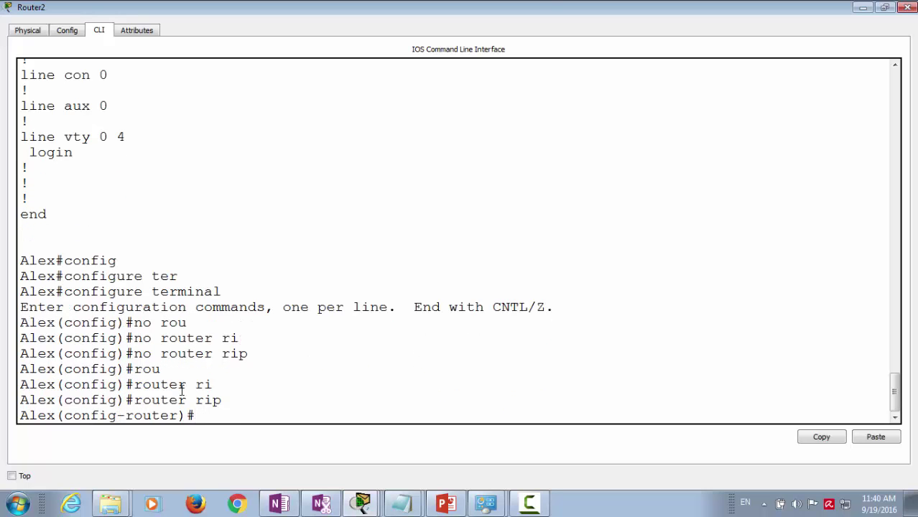
type("ver")
key("Tab")
type("2")
key("Return")
Step: Advertise the network 172.16.100.0 in Router2's RIP process
type("ne")
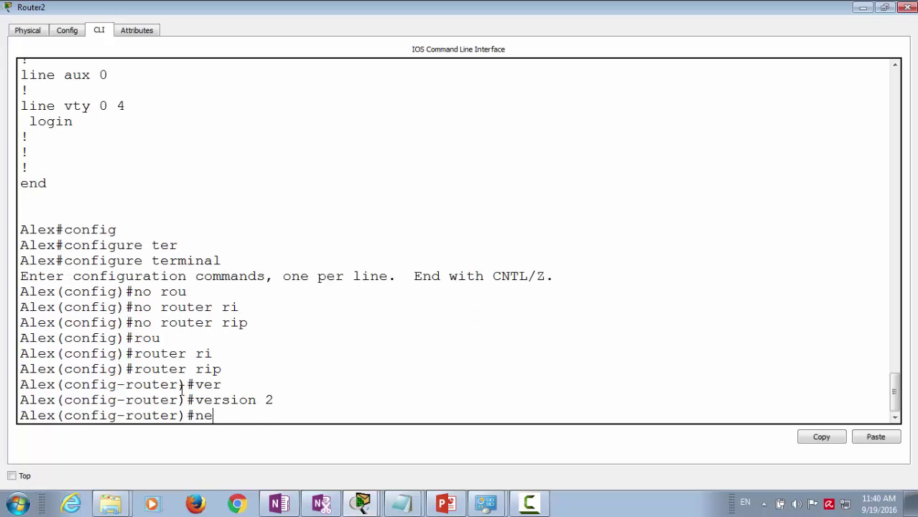
type("t")
key("Tab")
type("172.16")
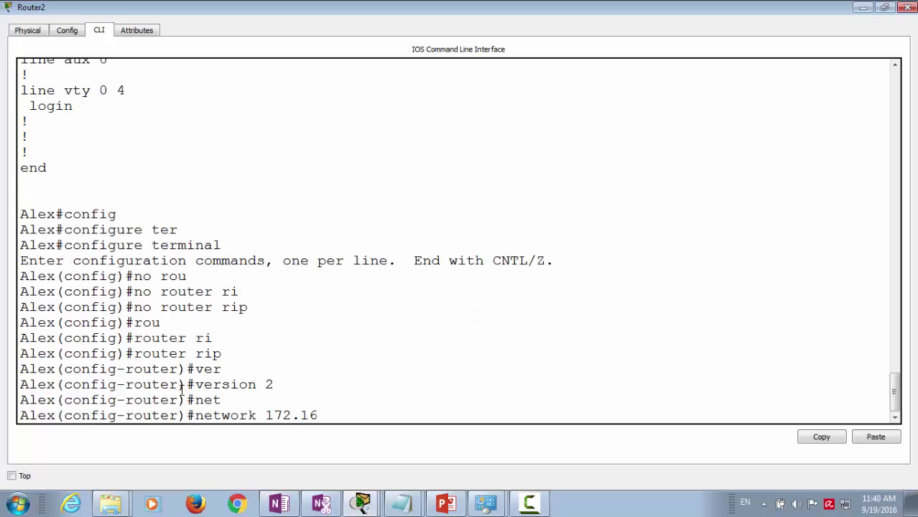
type(",")
type(".100")
type(".0")
key("Return")
Step: Advertise the network 172.16.200.0 in Router2's RIP process
key("Up")
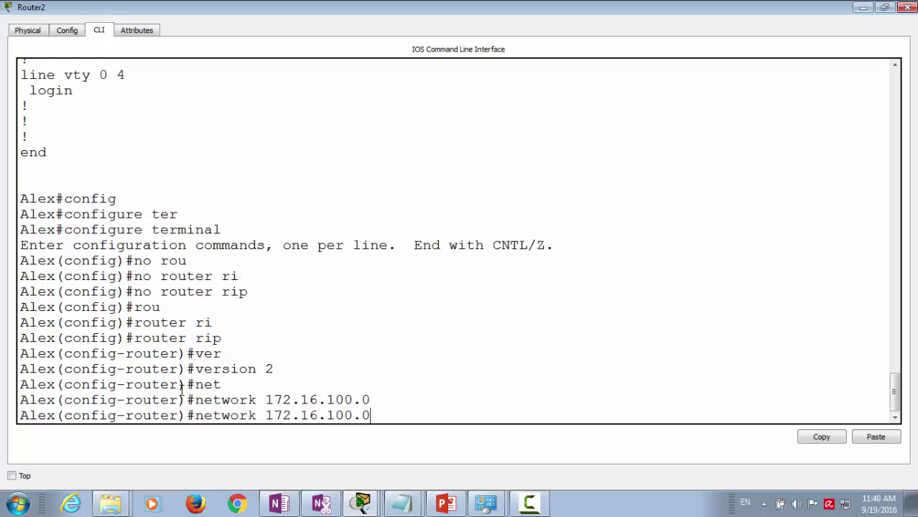
key("BackSpace")
key("BackSpace")
key("BackSpace")
key("BackSpace")
type("00.0")
key("Return")
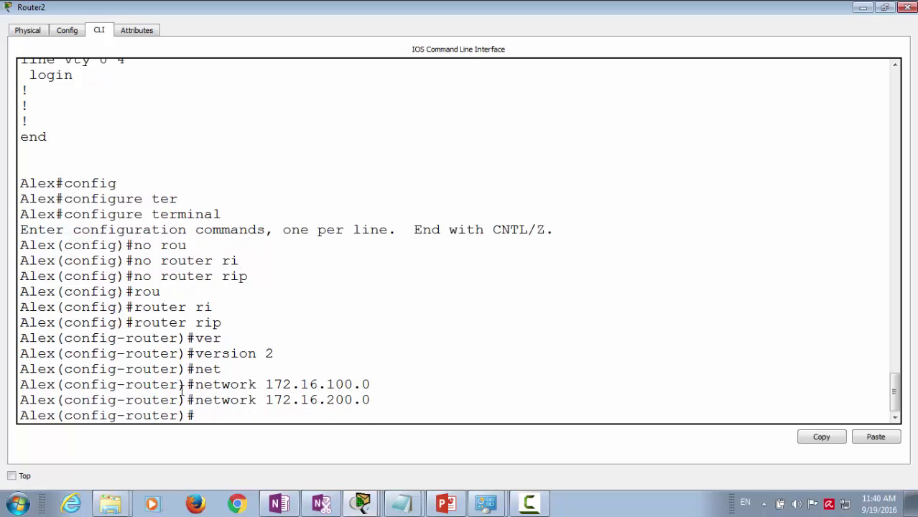
Step: Advertise the serial link network 209.165.200.232 in Router2's RIP process
key("Up")
key("BackSpace")
key("BackSpace")
key("BackSpace")
key("BackSpace")
key("BackSpace")
key("BackSpace")
key("BackSpace")
key("BackSpace")
type("209.165")
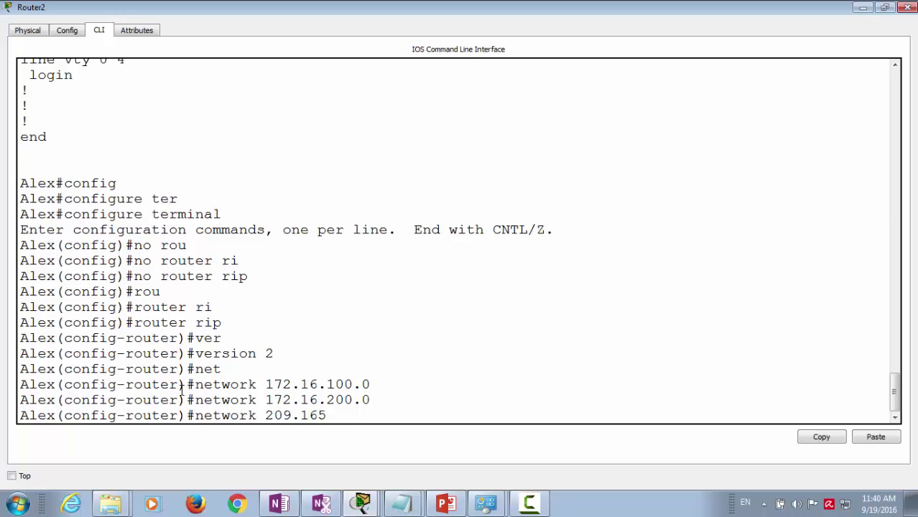
type(".200.232")
key("Return")
Step: Disable automatic route summarization in Router2's RIP process with no auto-summary
type("no aut")
key("Tab")
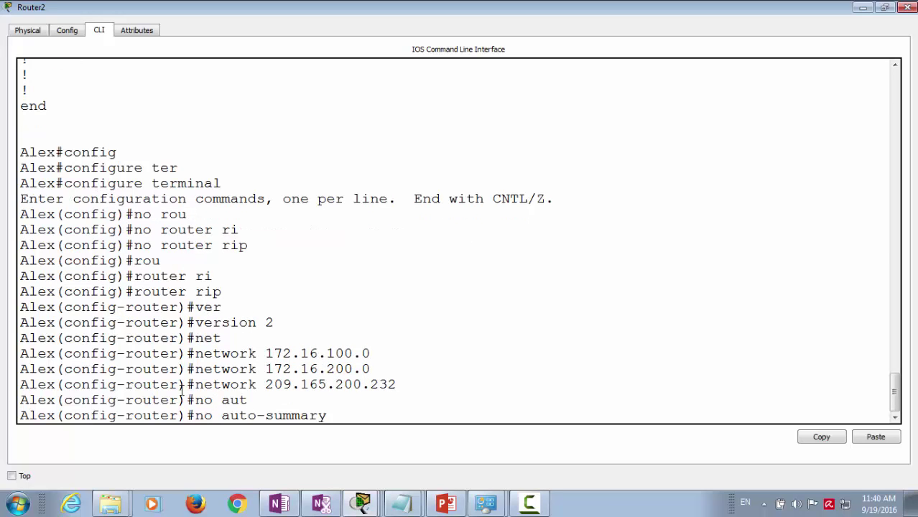
key("Return")
key("Return")
Step: Return Router2 to privileged EXEC mode, save its configuration with wr, and close its window
key("ctrl+z")
key("Return")
type("wr")
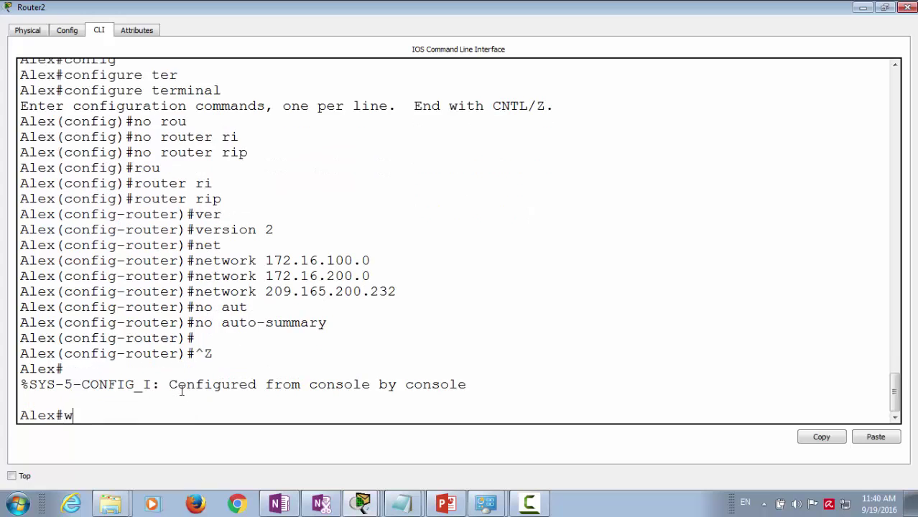
key("Return")
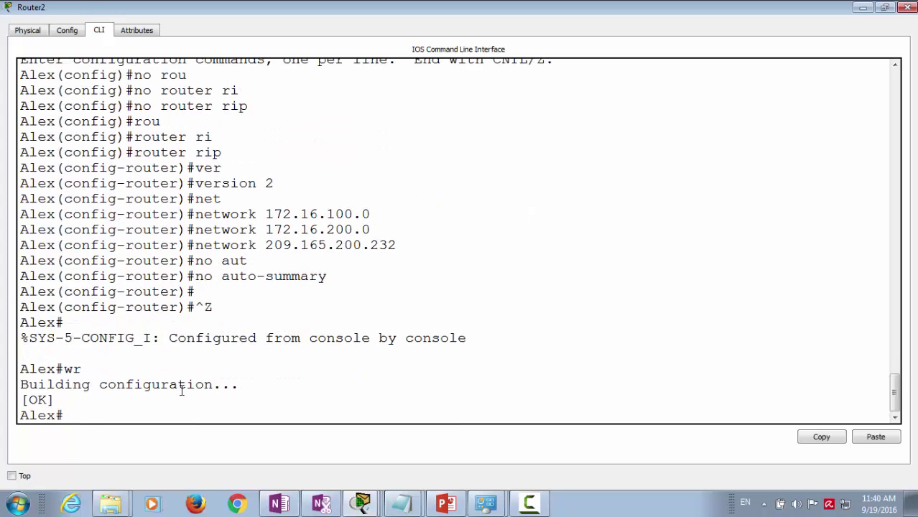
left_click(906, 7)
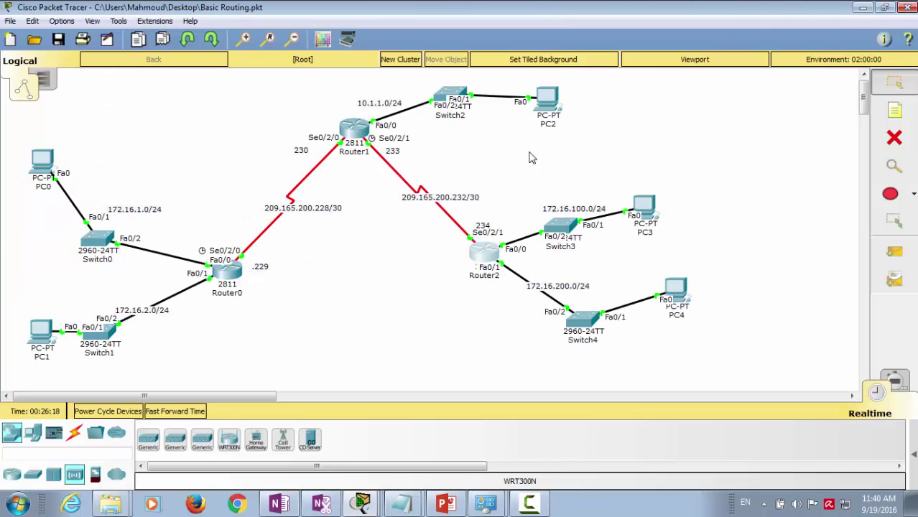
Step: Display Router0's IP routing table in its command line with sh ip route, then close the router window
left_click(229, 273)
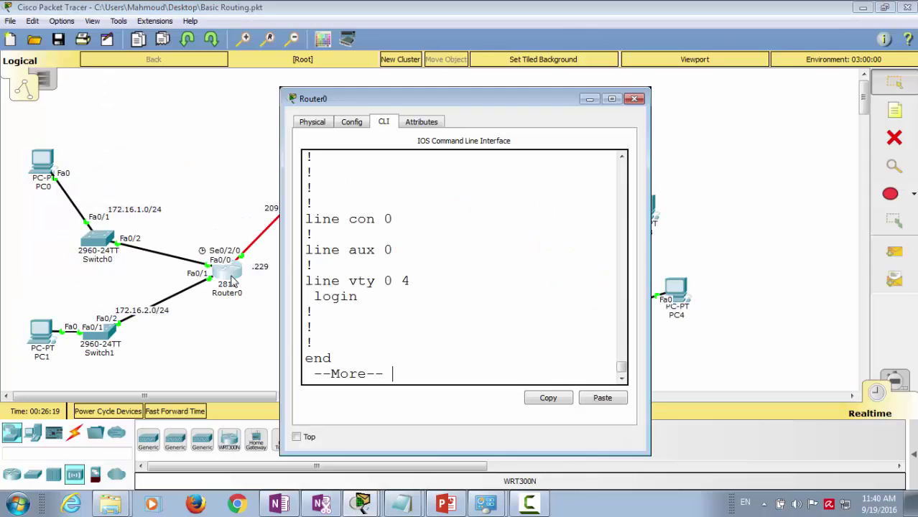
double_click(335, 101)
key("Return")
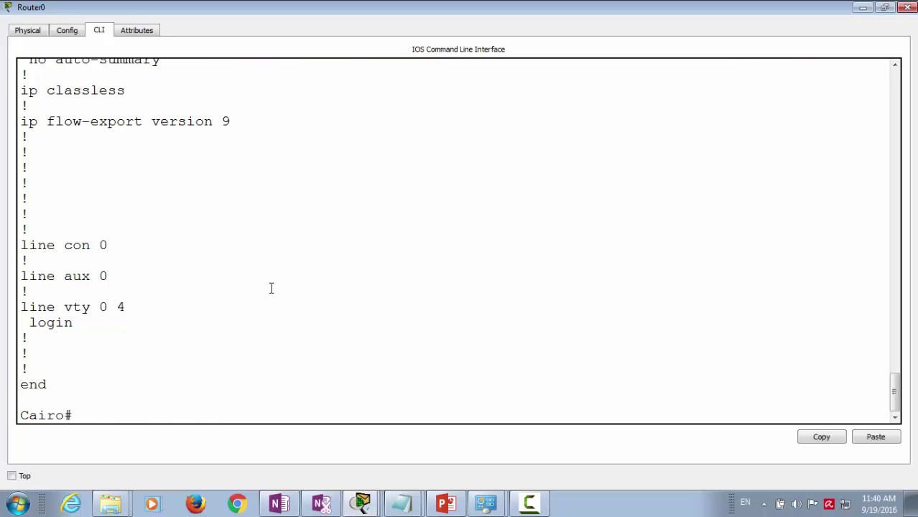
key("Up")
key("Up")
key("Return")
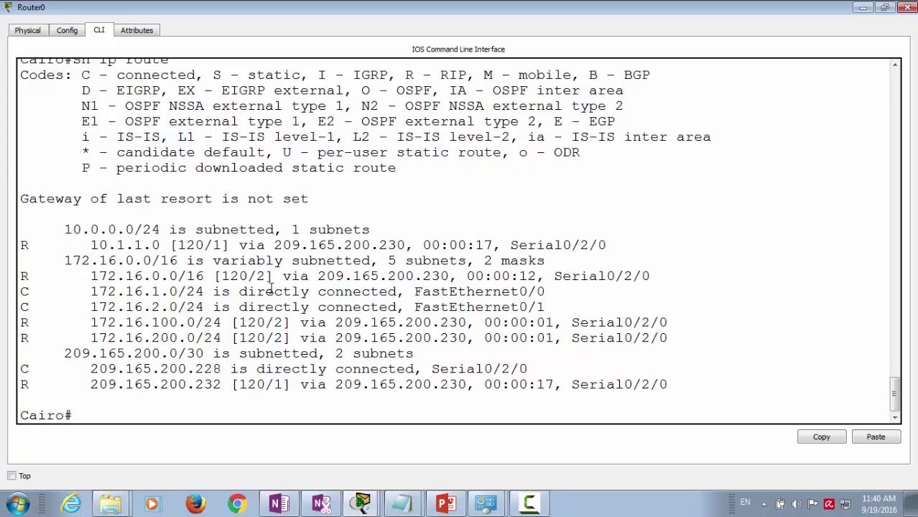
left_click(907, 7)
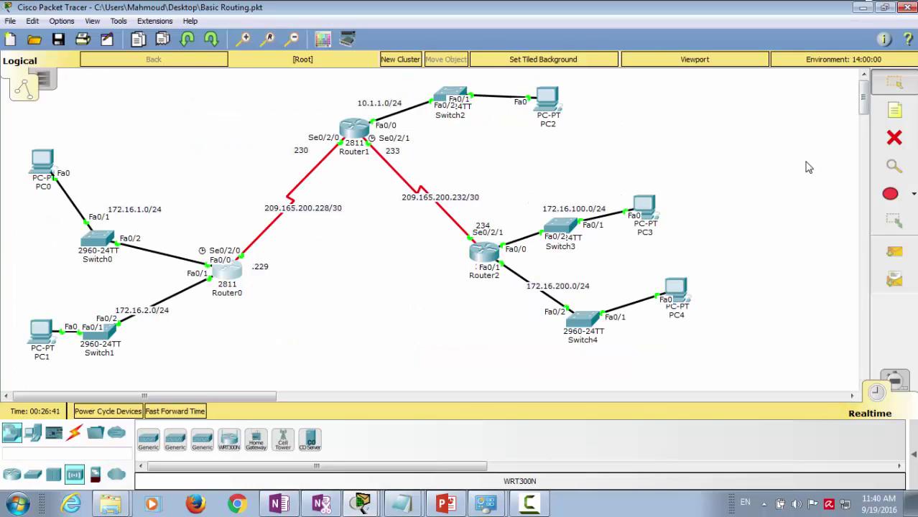
Step: Send a simple PDU from PC0 to PC3 and switch the topology to Simulation mode
left_click(894, 251)
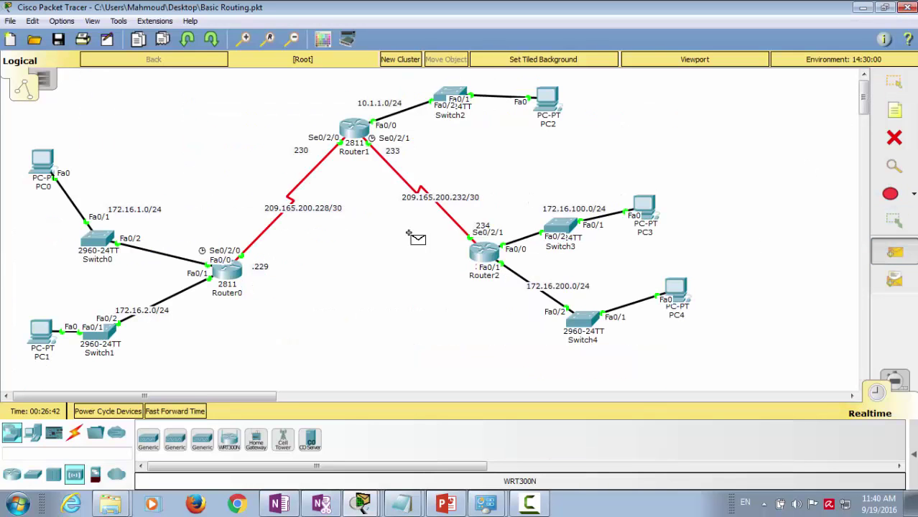
left_click(41, 164)
left_click(644, 212)
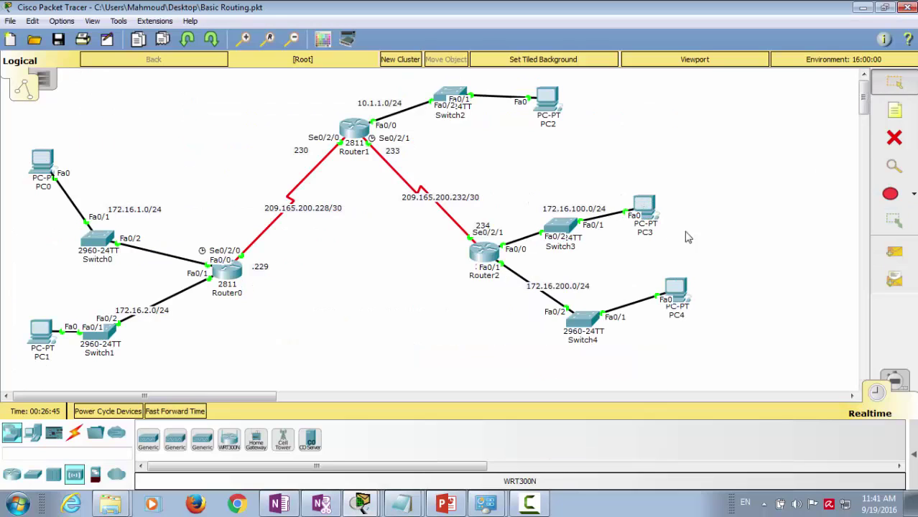
left_click(894, 381)
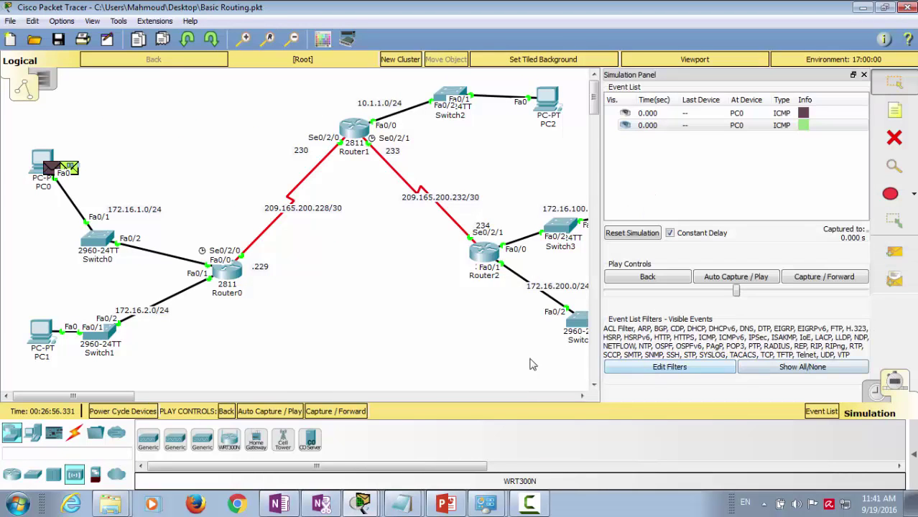
left_click(874, 391)
left_click(893, 382)
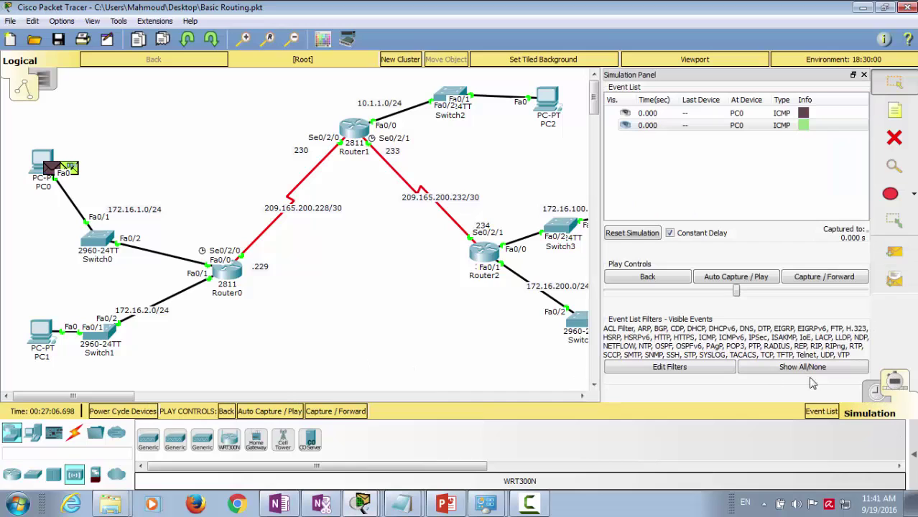
Step: Advance the simulation by a few captures, then delete the PDUs in Scenario 0 from the PDU list
left_click(328, 415)
left_click(329, 415)
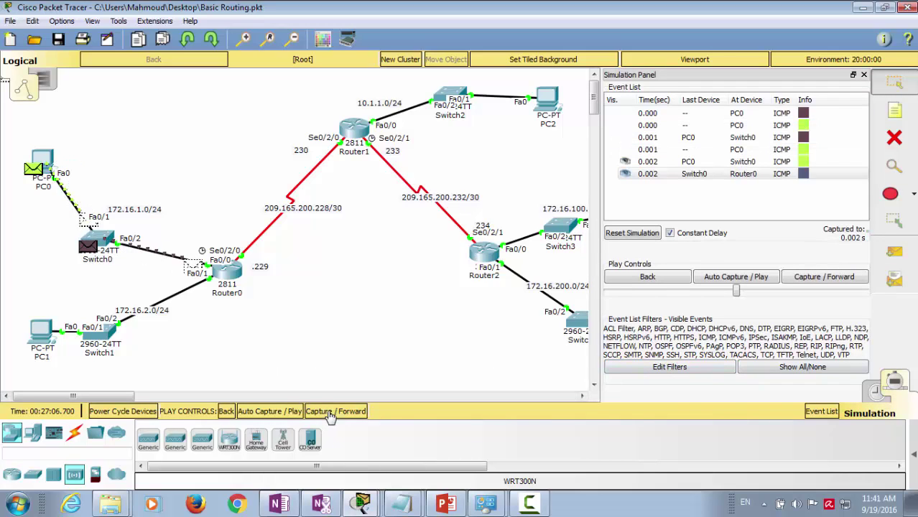
left_click(330, 415)
left_click(913, 454)
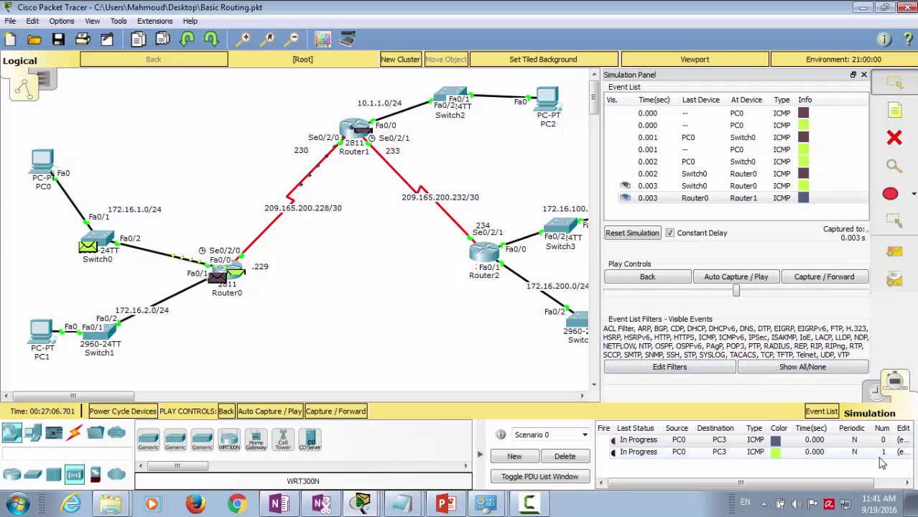
left_click(579, 456)
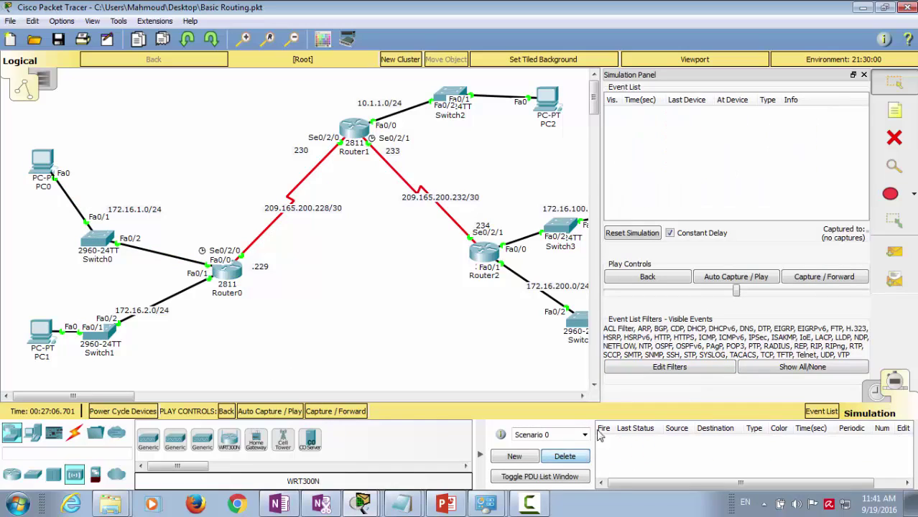
Step: Close the simulation event panel and create a fresh simple PDU from PC0 to PC3
left_click(863, 74)
left_click(894, 252)
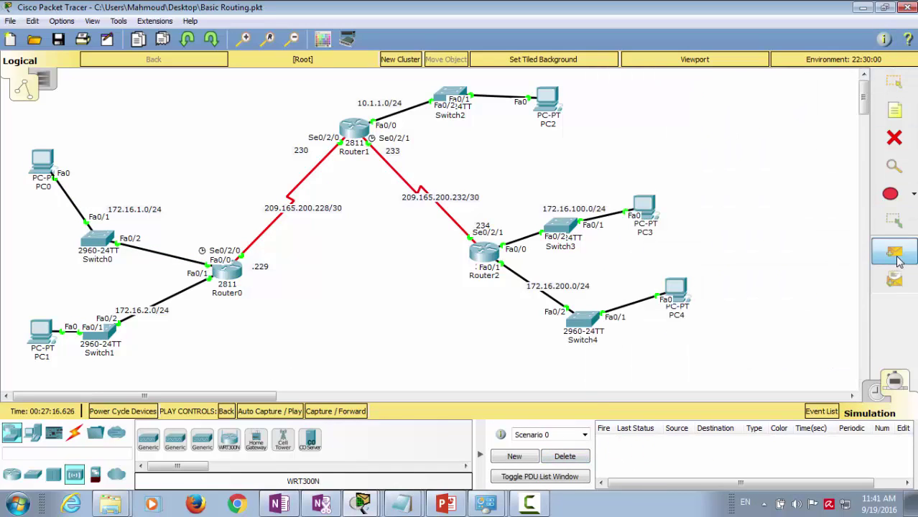
left_click(48, 161)
left_click(644, 208)
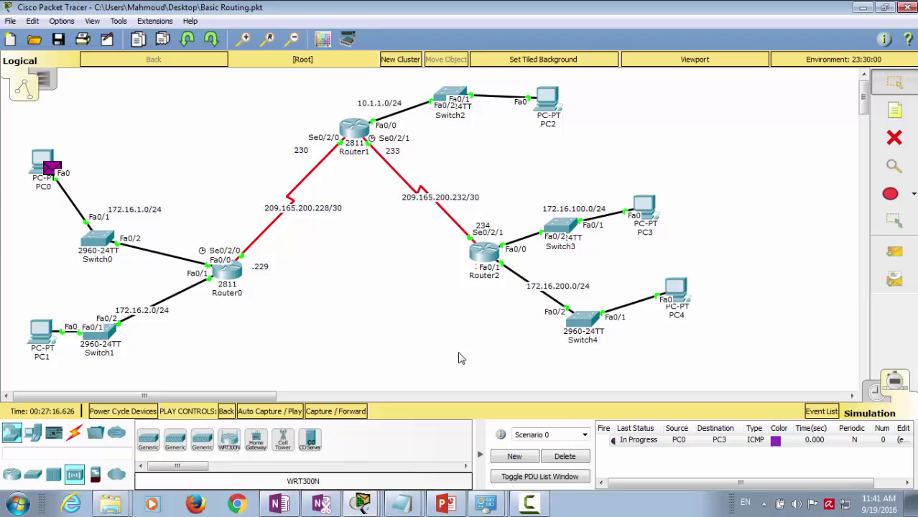
Step: Step the simulation forward capture by capture to follow the PDU from PC0 to PC3 and back
left_click(359, 413)
left_click(357, 414)
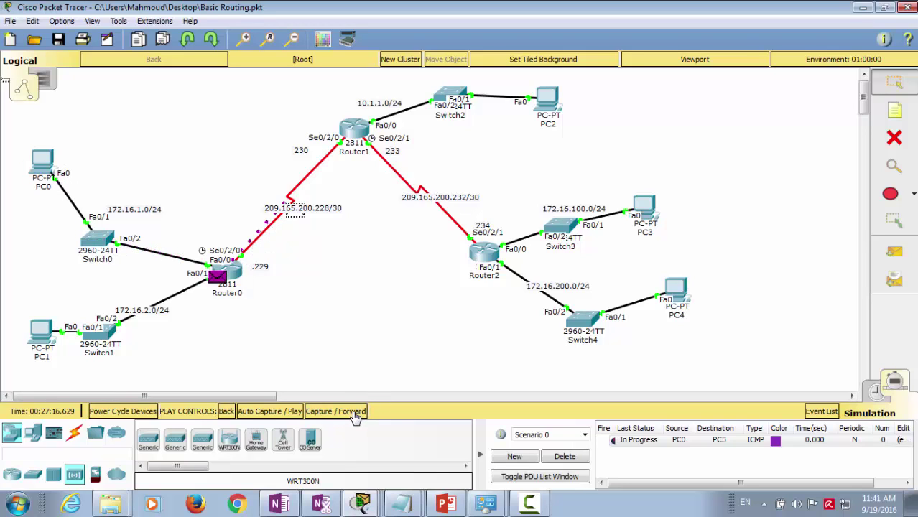
left_click(354, 414)
left_click(354, 414)
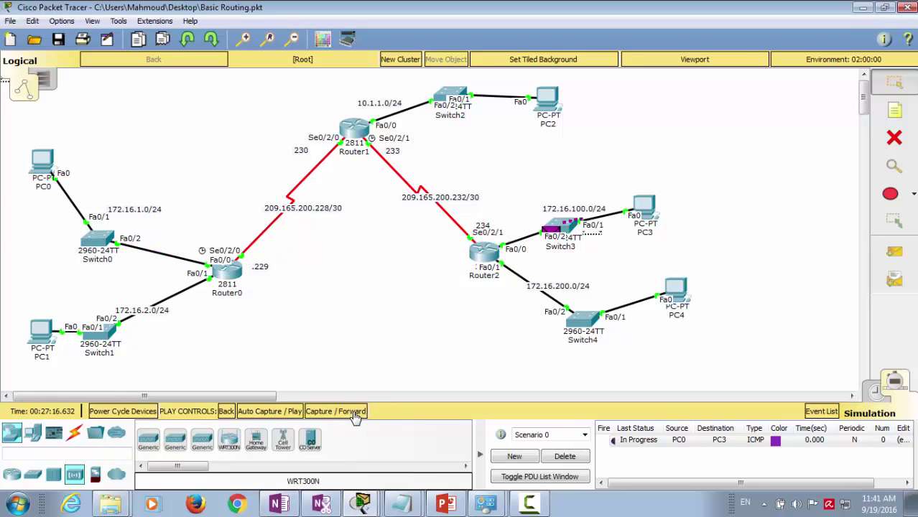
left_click(355, 413)
left_click(354, 414)
left_click(355, 413)
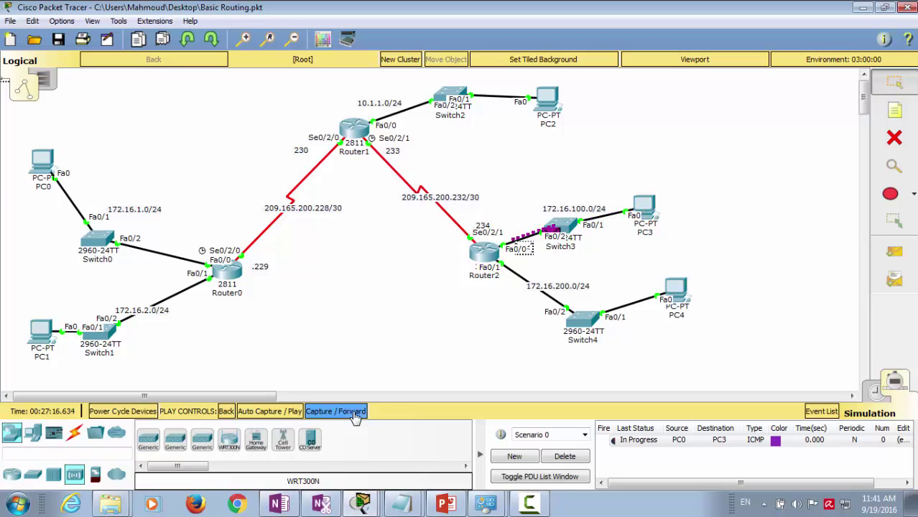
left_click(355, 414)
left_click(355, 414)
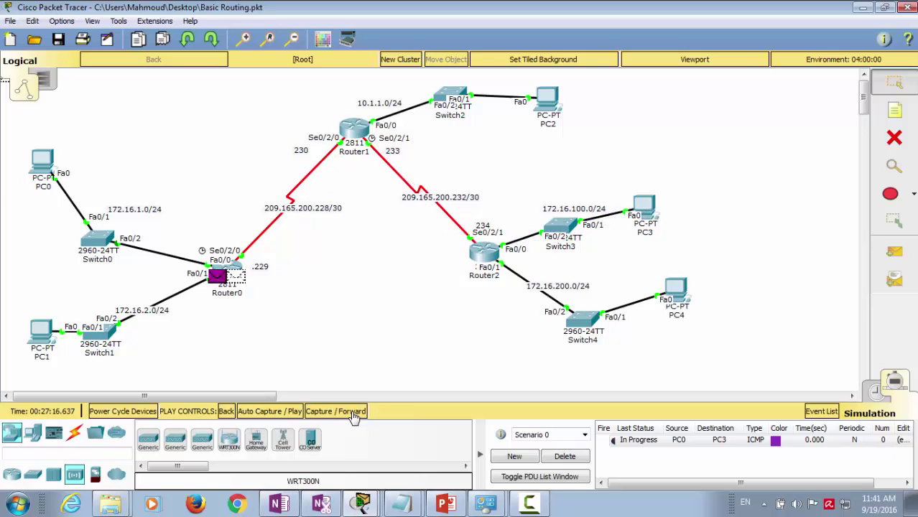
left_click(352, 416)
left_click(348, 416)
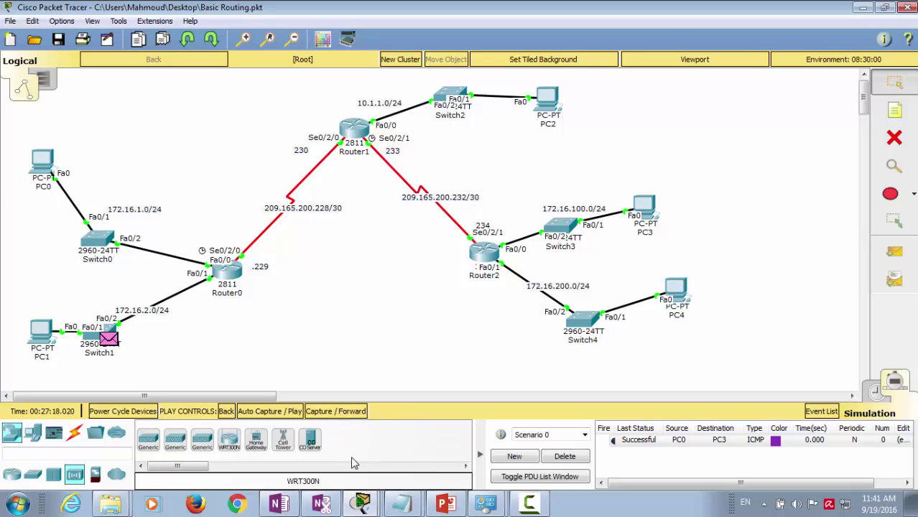
Step: Delete the PDU in Scenario 0 and return the topology to Realtime mode
left_click(567, 459)
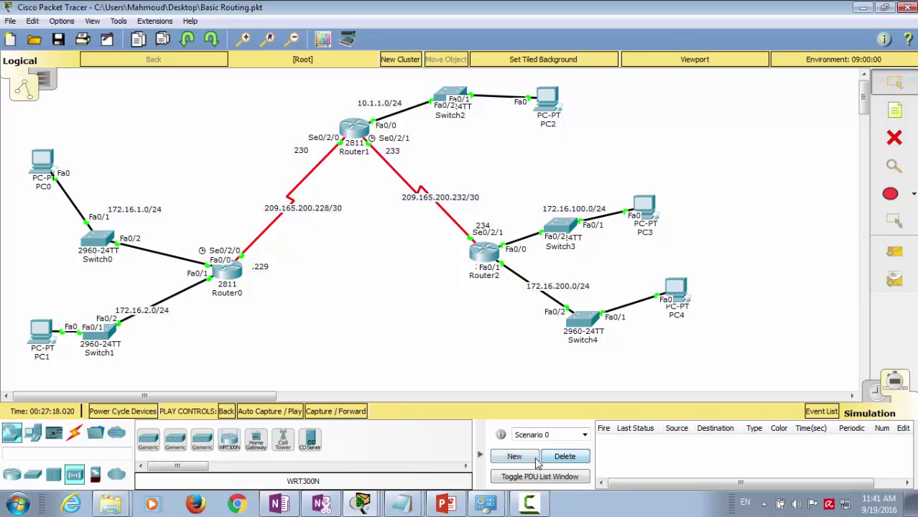
left_click(875, 391)
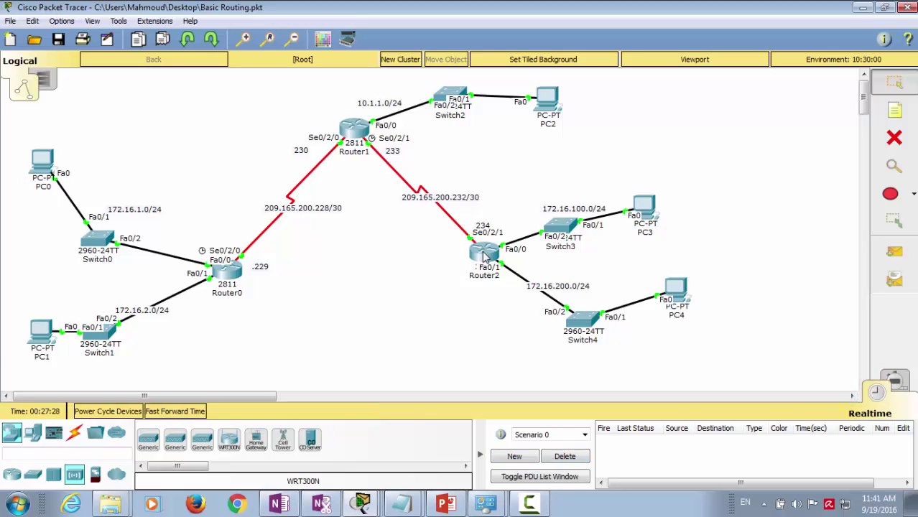
Step: Open Router2's command line and enter global configuration mode with configure terminal
left_click(486, 257)
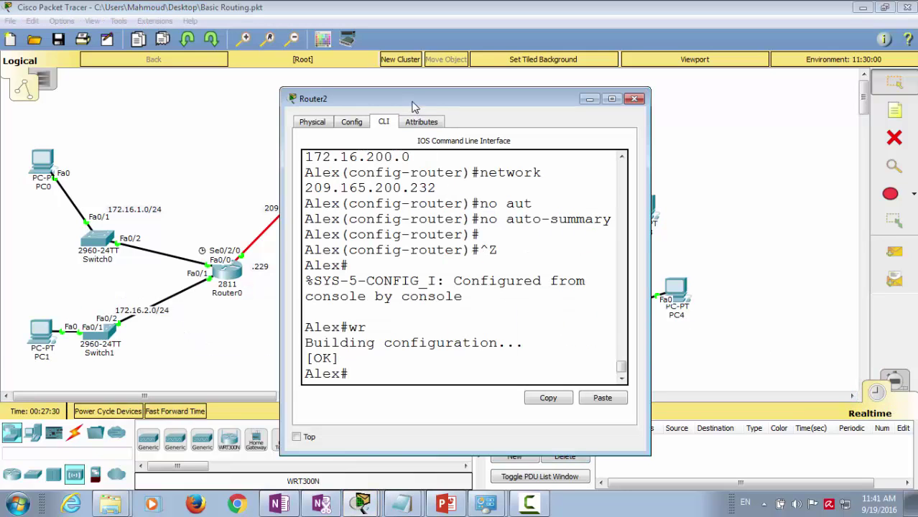
type("config")
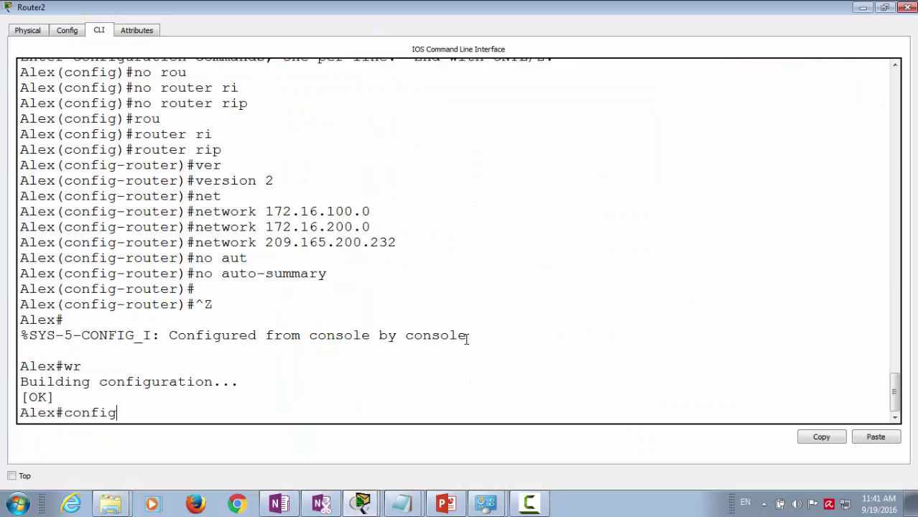
key("Tab")
type("ter")
key("Tab")
key("Return")
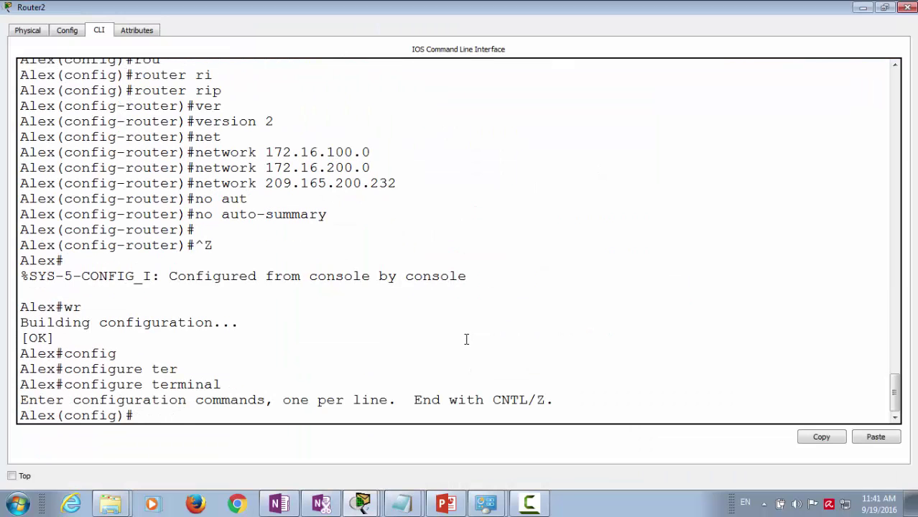
Step: Create an access-list 1 entry on Router2 that permits 172.16.1.0 with wildcard mask 0.0.0.255
type("acc")
key("Tab")
type("1 ")
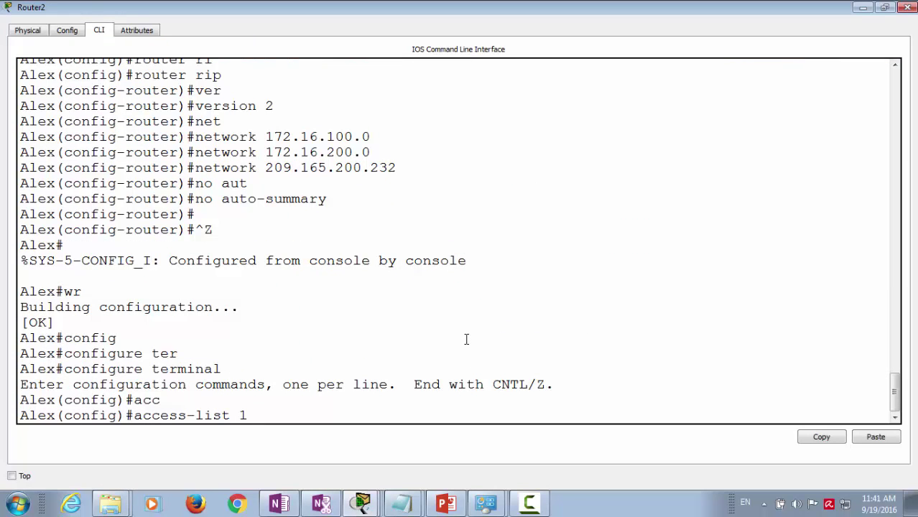
type("per")
key("Tab")
type("172")
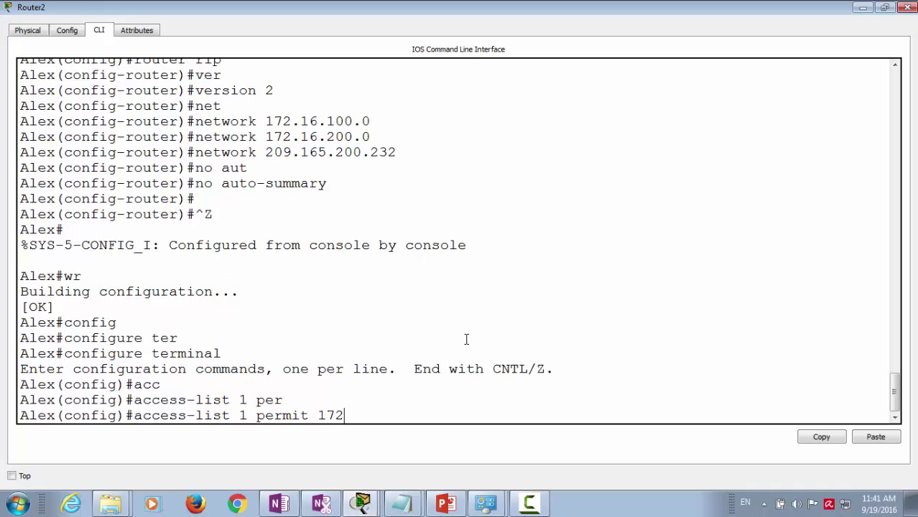
type(".16.1.0 0.0.0.255")
key("Return")
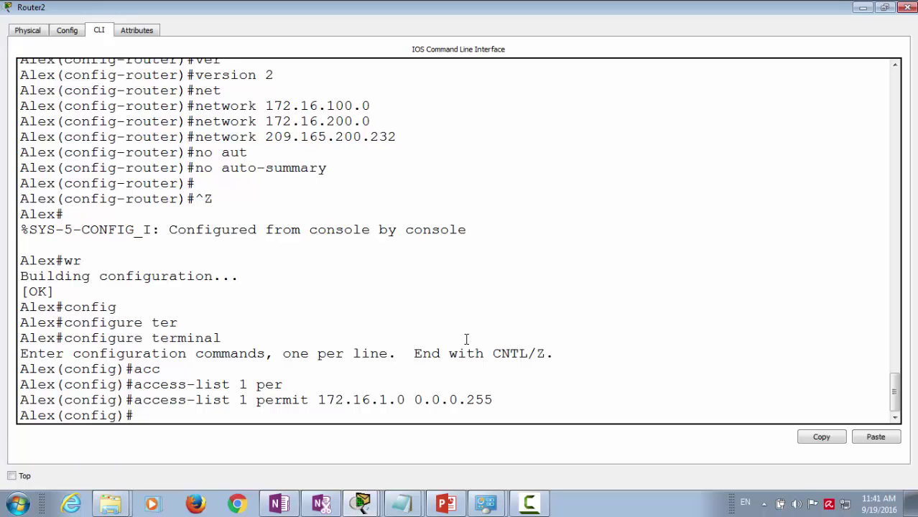
Step: Reuse the permit command to add an access-list 1 entry denying 172.16.1.0 with wildcard mask 0.0.0.255
key("Up")
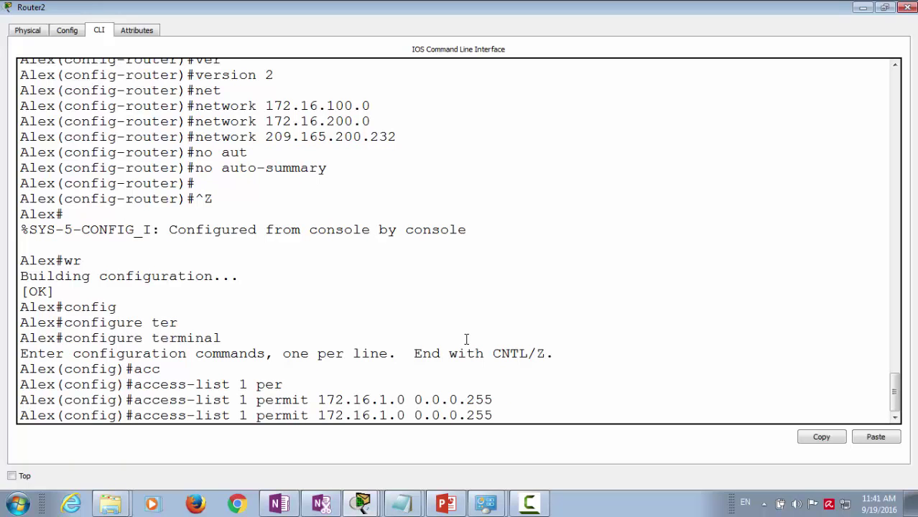
key("Left")
key("Left")
key("Left")
key("Left")
key("Left")
key("Left")
key("Left")
key("Left")
key("Left")
key("BackSpace")
key("BackSpace")
key("BackSpace")
key("BackSpace")
key("BackSpace")
key("BackSpace")
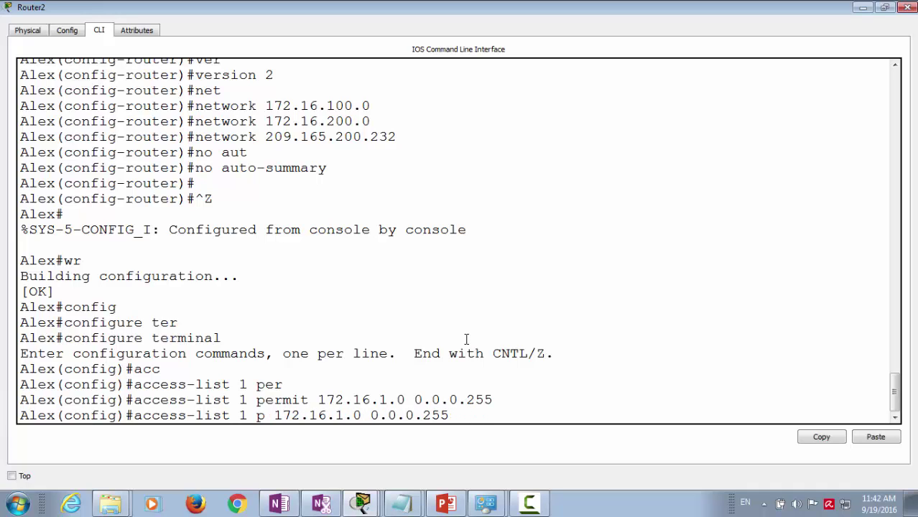
type("den")
key("Return")
Step: Reuse the previous deny command to add an access-list 1 entry denying 172.16.2.0 with wildcard mask 0.0.0.255
key("Up")
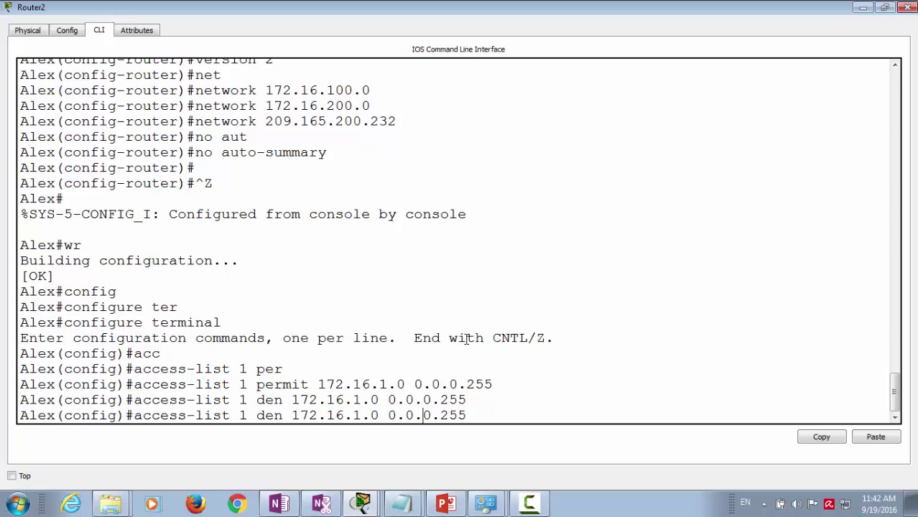
key("Left")
key("Left")
key("Left")
key("Left")
key("Left")
key("Left")
key("Left")
key("Left")
key("Left")
key("Left")
key("Left")
key("Left")
key("Left")
type("y")
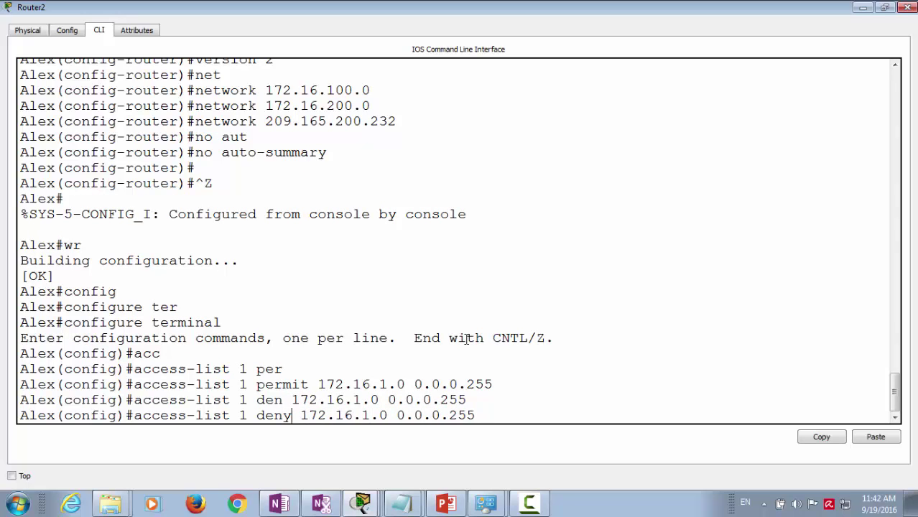
key("Right")
key("Right")
key("Right")
key("BackSpace")
type("2")
key("Return")
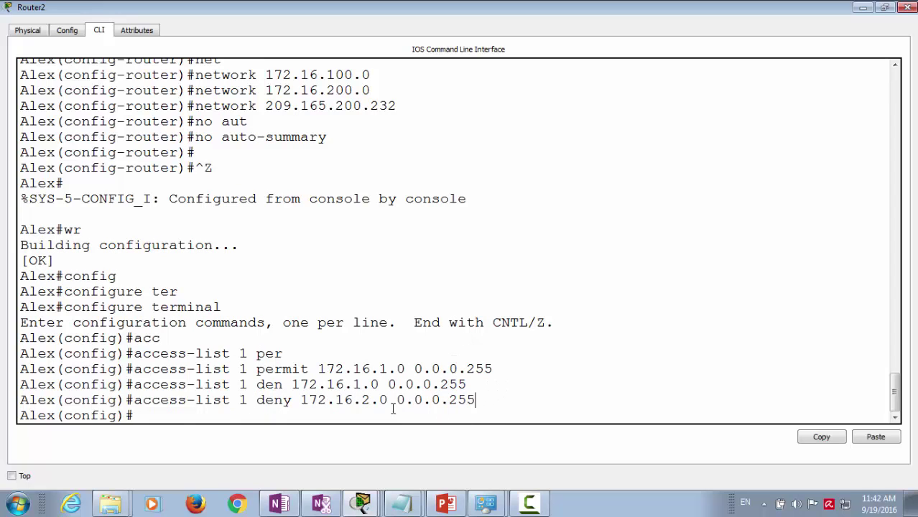
Step: Copy the three entered access-list 1 command lines from Router2's command line
left_click_drag(475, 399, 10, 375)
right_click(77, 382)
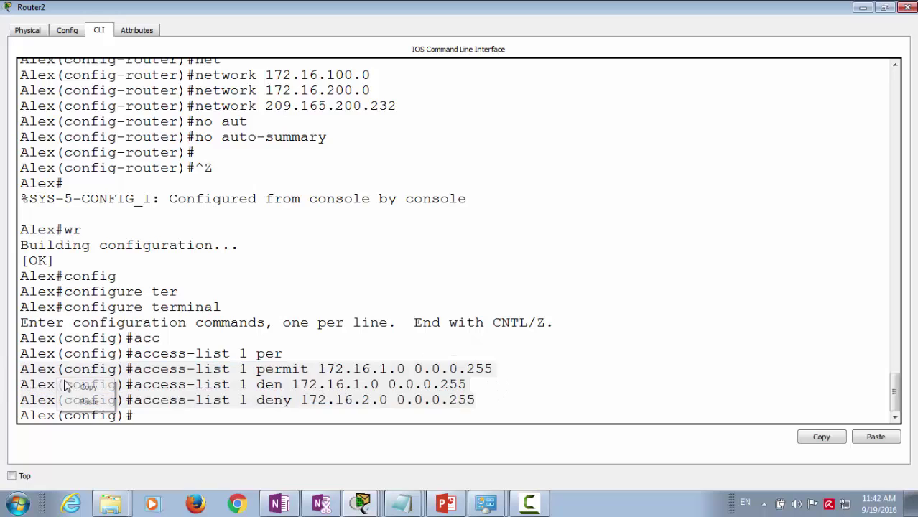
left_click(87, 388)
Step: Switch to the Untitled Notepad document and add a dashed separator line a few blank lines below the OPtion3 heading
mouse_move(401, 504)
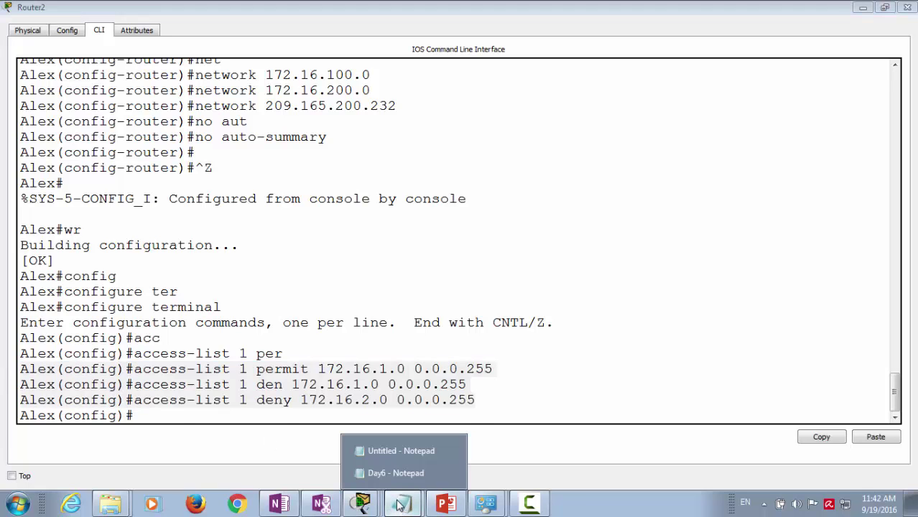
left_click(391, 452)
left_click(273, 442)
key("Return")
key("Return")
key("Return")
key("Return")
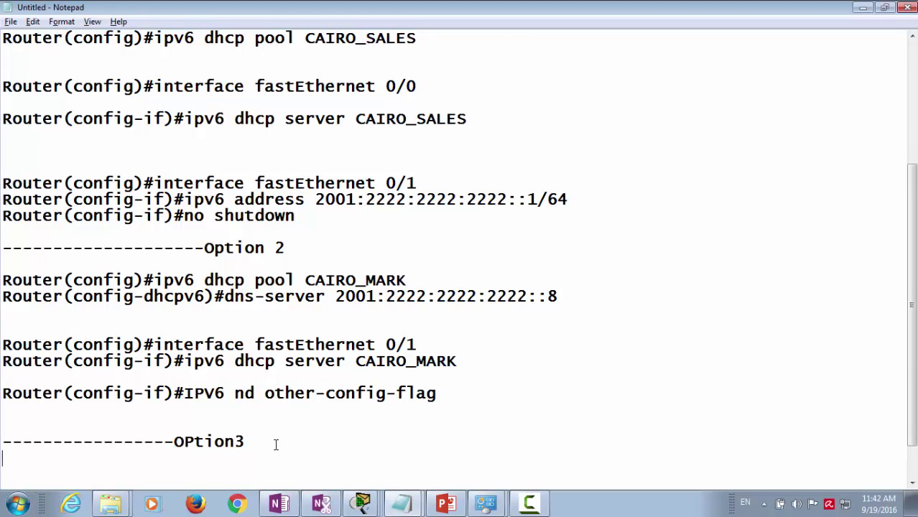
type("-----------------------")
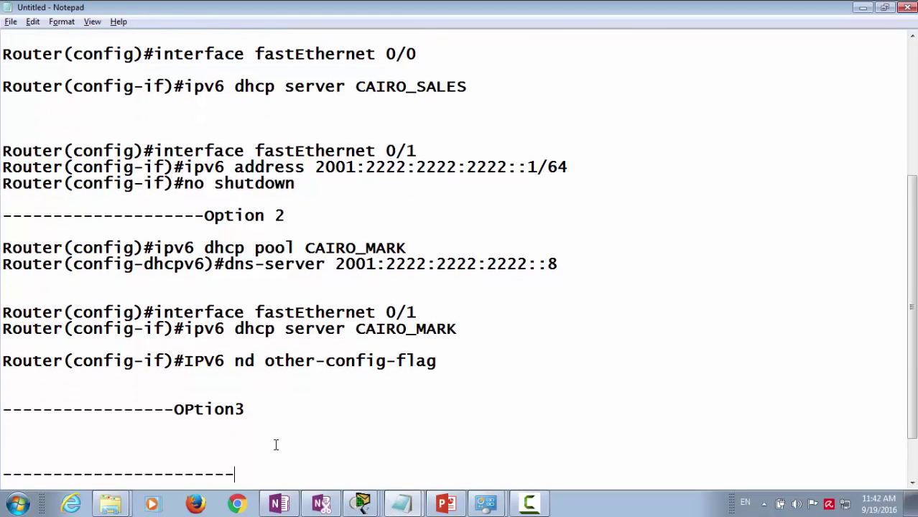
Step: Label the dashed separator ACL and add a dashed STANDARD heading on the line below it
type("ACL")
key("Return")
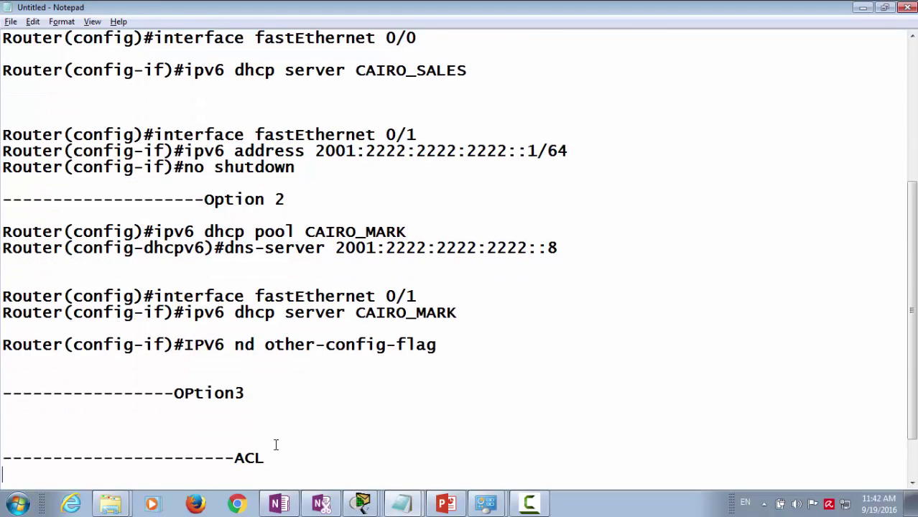
type("---------------------STA")
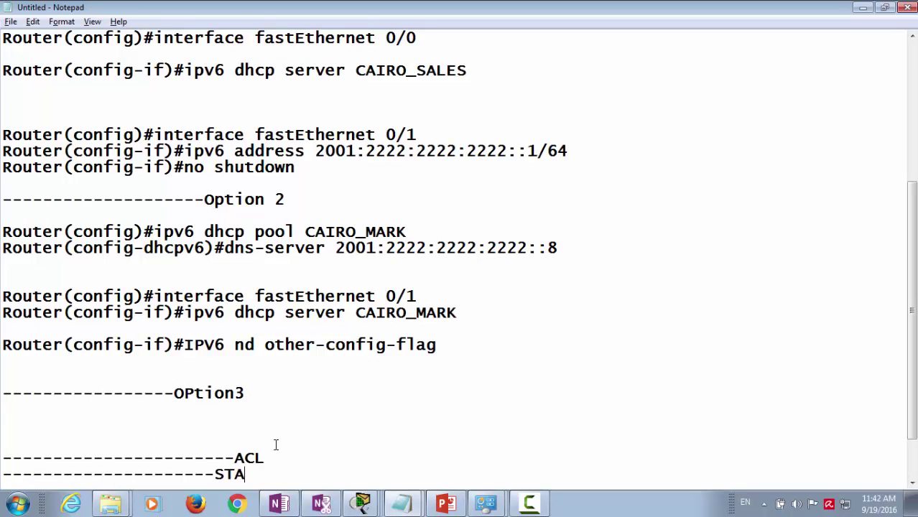
type("NDARD")
Step: Paste the copied access-list lines below the STANDARD heading and remove the mistyped den 172.16.1.0 line and its leftover gap
key("Return")
key("Return")
key("ctrl+v")
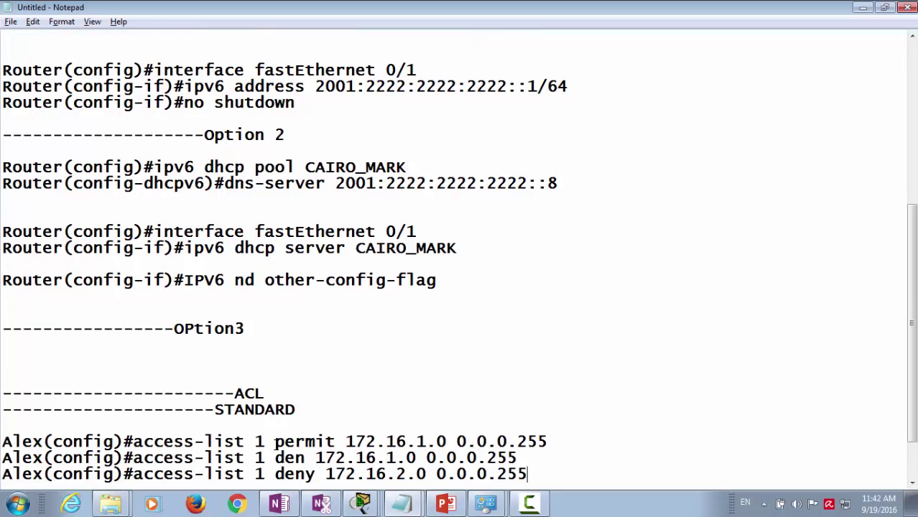
left_click_drag(518, 457, 9, 463)
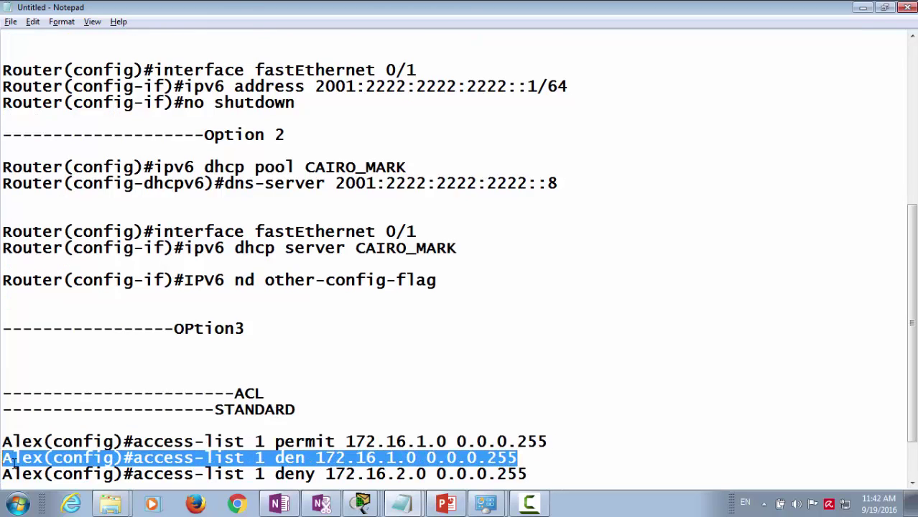
key("Delete")
key("Down")
key("BackSpace")
scroll(86, 434, "down", 1)
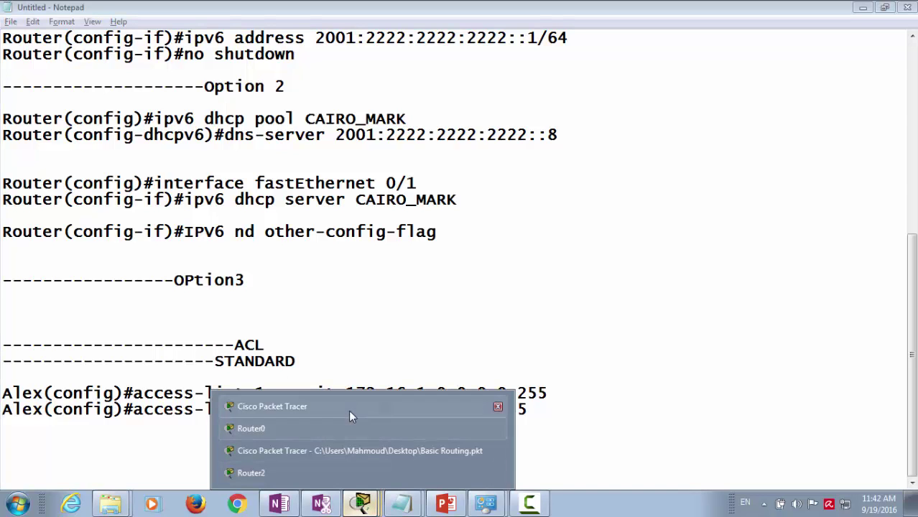
Step: Switch to the Basic Routing.pkt topology in Cisco Packet Tracer and return to Router2's command line prompt
key("alt+Tab")
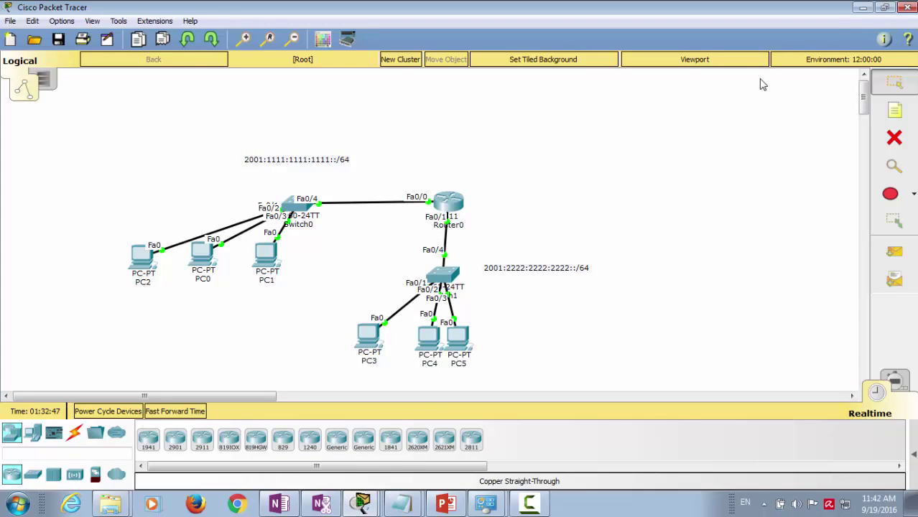
mouse_move(361, 503)
left_click(495, 451)
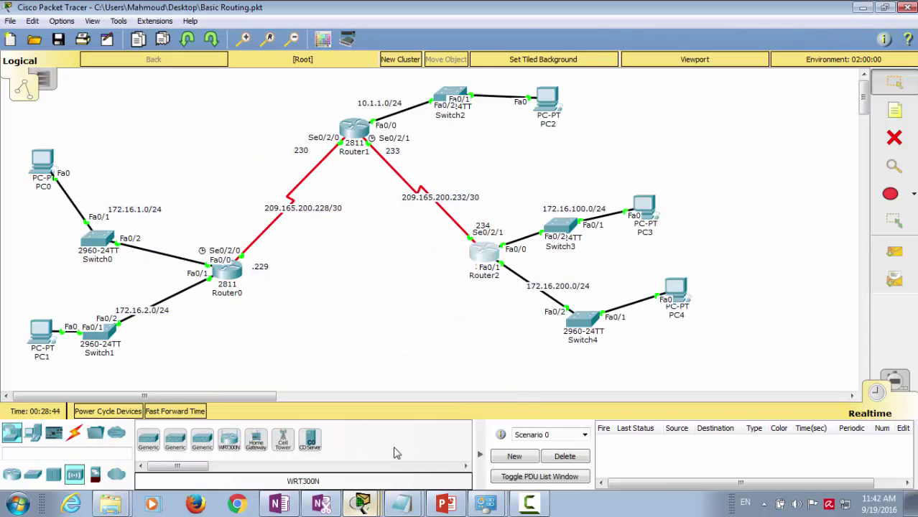
left_click(491, 257)
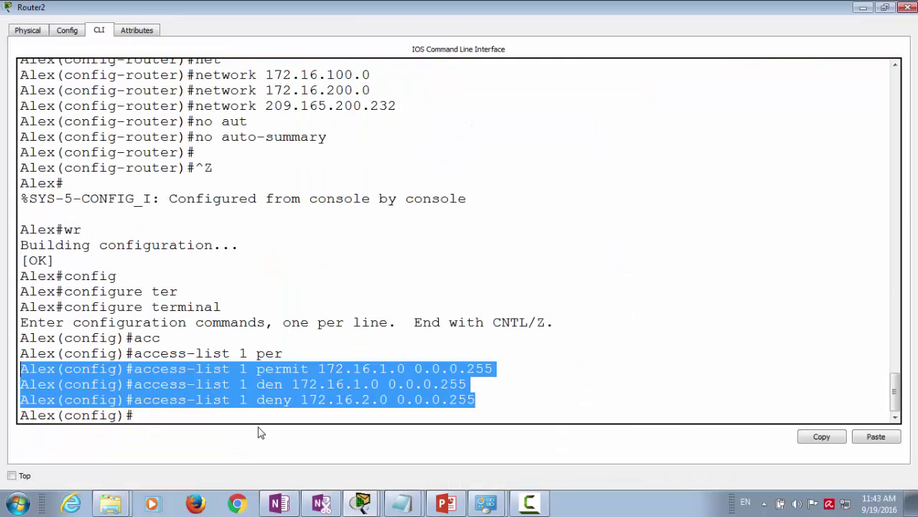
left_click(255, 416)
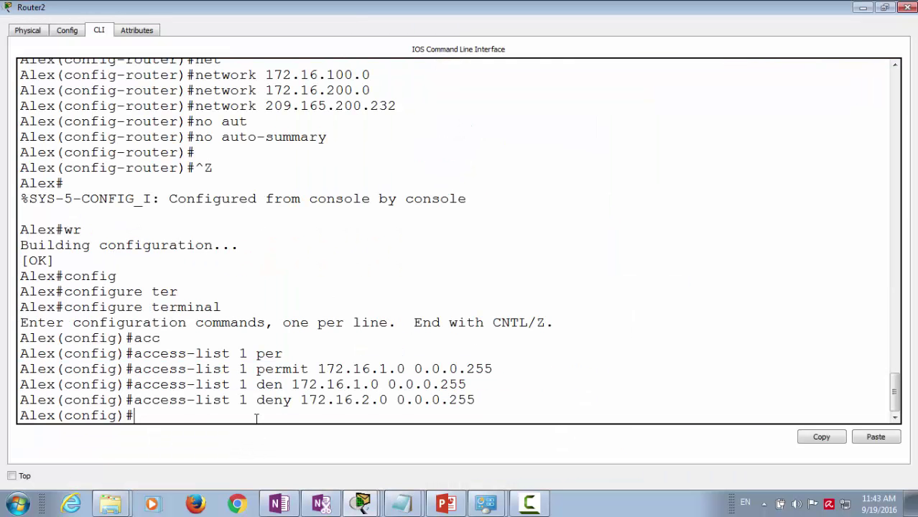
Step: Enter interface configuration mode for fastEthernet 0/0 on Router2
type("inter")
key("Tab")
type("fas")
key("Tab")
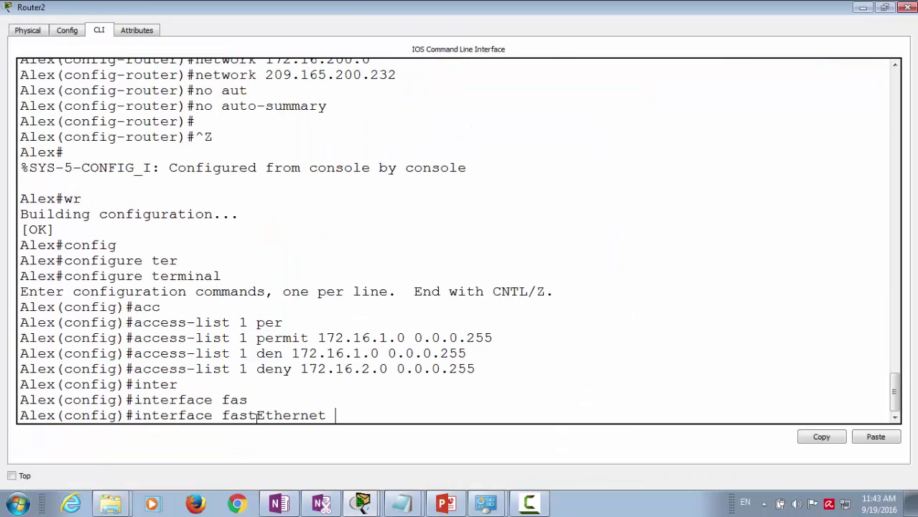
type("0/0")
key("Return")
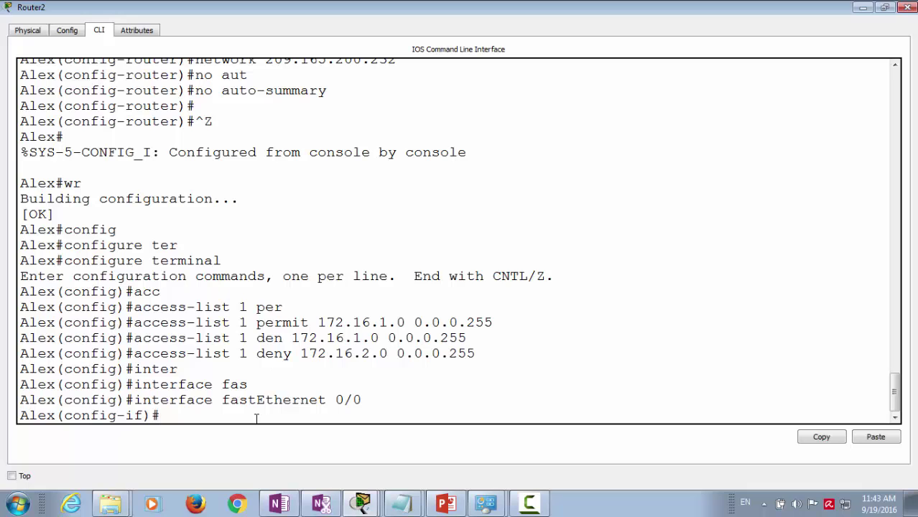
Step: Apply access list 1 to the interface in the outbound direction with ip access-group 1 out
type("ip acc")
key("Tab")
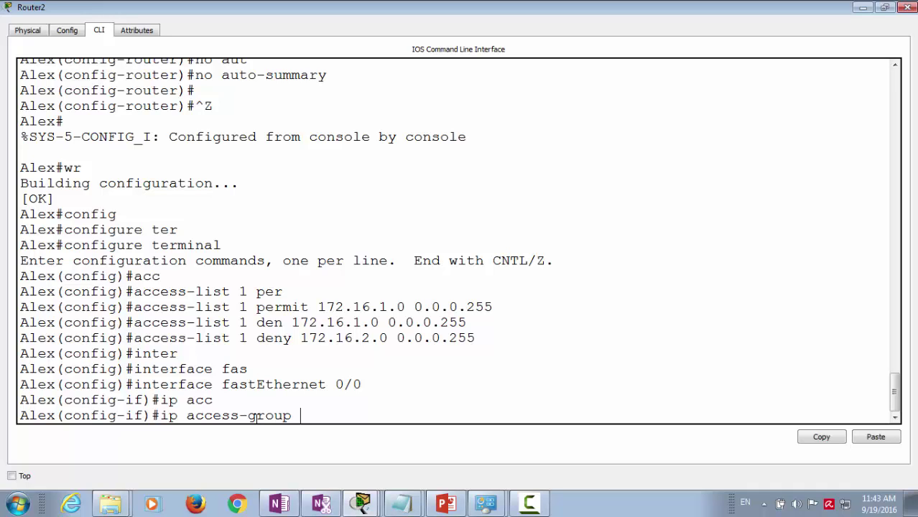
type("1 ou")
key("Tab")
key("Return")
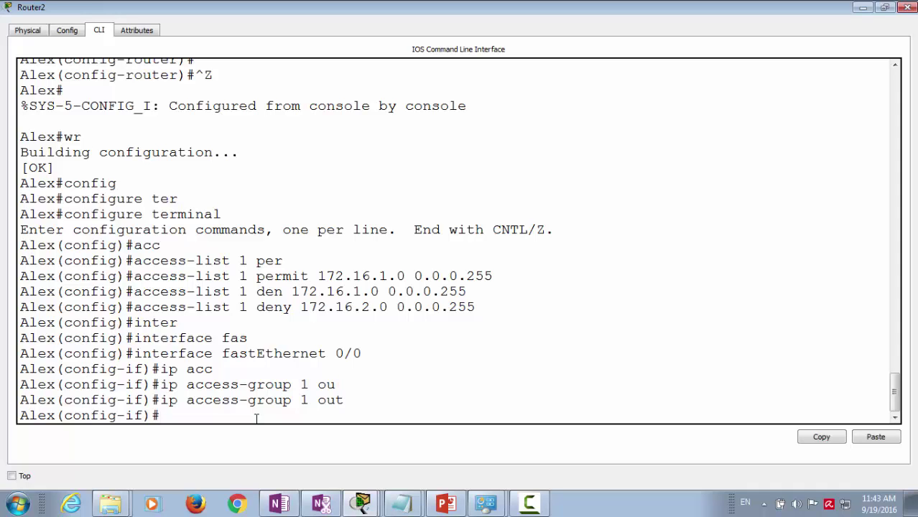
Step: Copy Router2's command lines from interface fastEthernet 0/0 through ip access-group 1 out and paste them below the deny entry in Notepad
left_click_drag(344, 401, 14, 359)
right_click(138, 359)
left_click(158, 368)
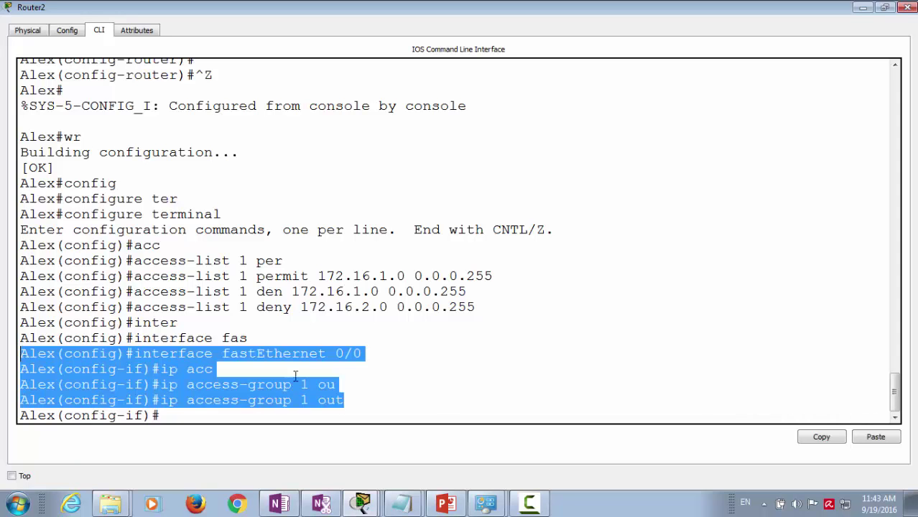
left_click(401, 503)
left_click(402, 445)
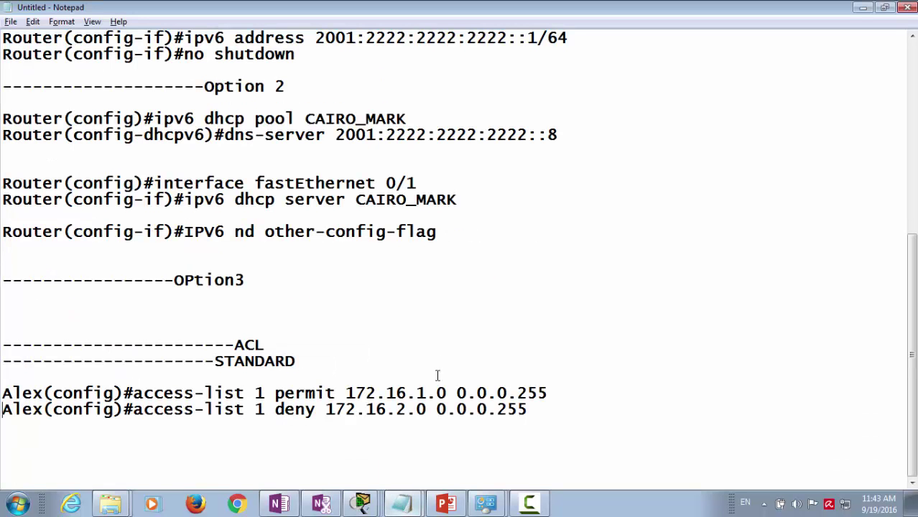
left_click(541, 412)
key("ctrl+v")
Step: Delete the incomplete ip acc and ip access-group 1 ou lines and close the gap above ip access-group 1 out
left_click_drag(354, 457, 366, 457)
left_click_drag(225, 454, 2, 445)
key("BackSpace")
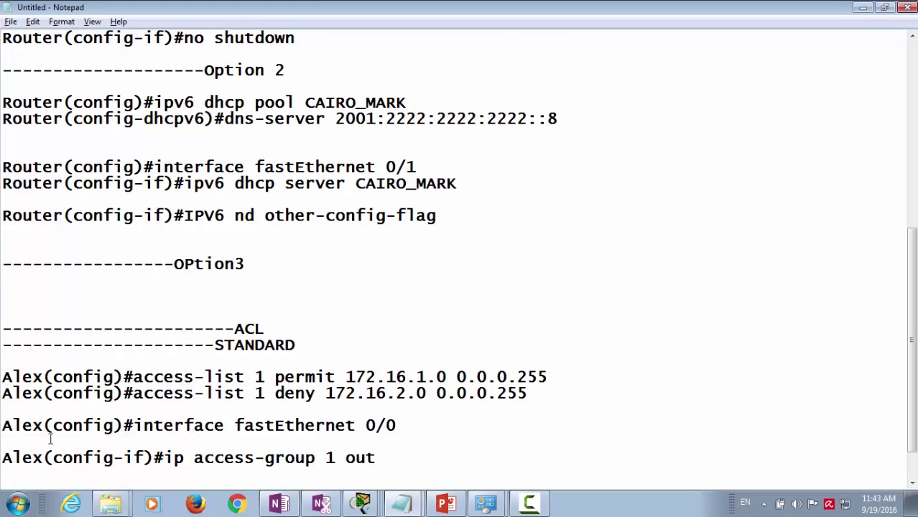
left_click(2, 457)
key("BackSpace")
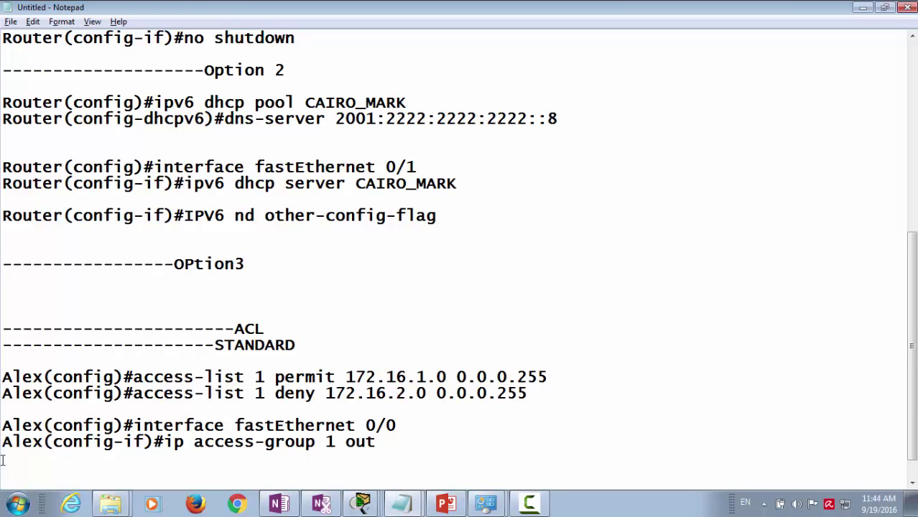
Step: Switch to the Basic Routing.pkt topology in Cisco Packet Tracer and send a simple PDU from PC0 to PC3
left_click(359, 505)
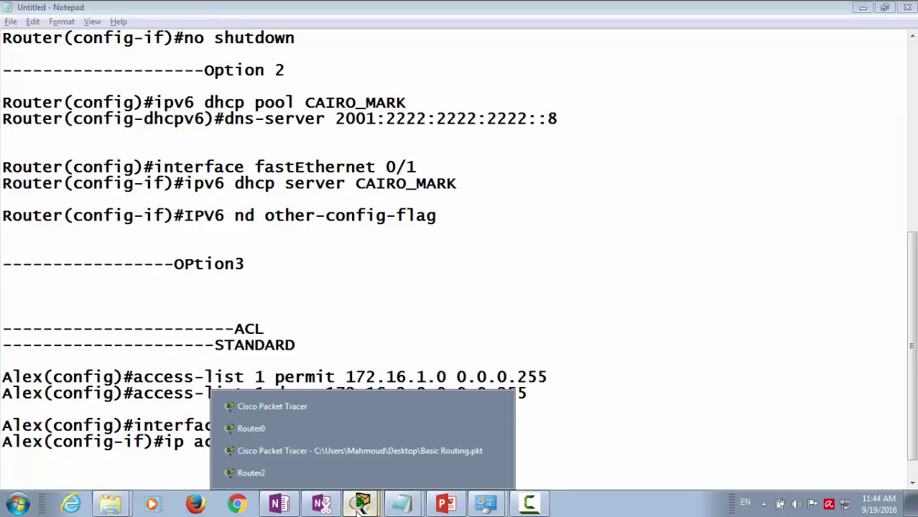
left_click(338, 453)
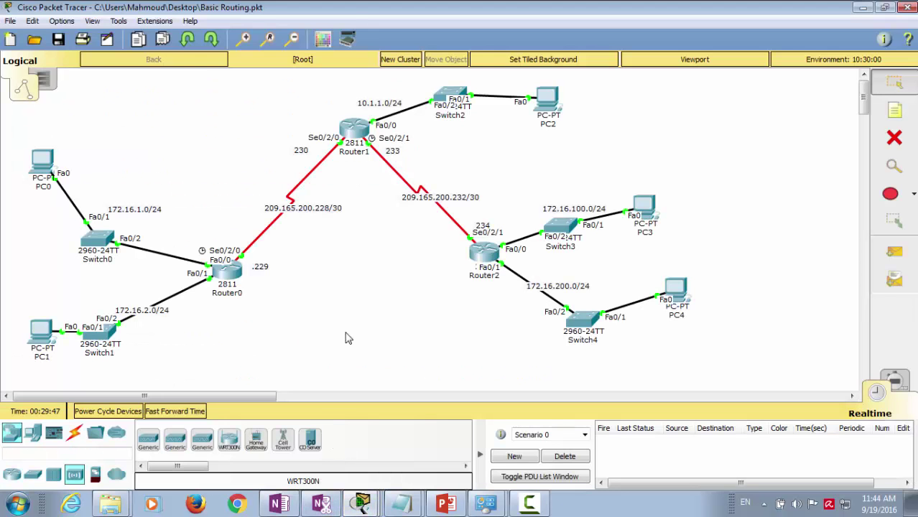
left_click(894, 251)
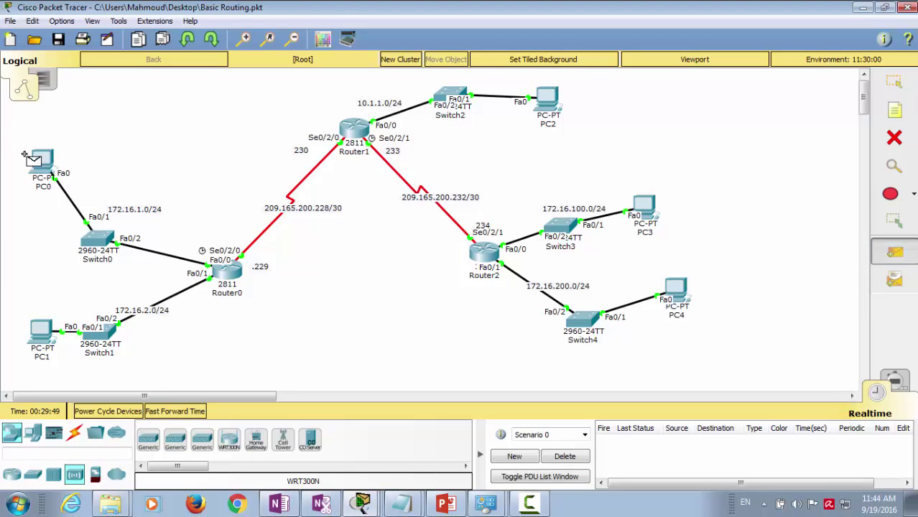
left_click(50, 159)
left_click(647, 204)
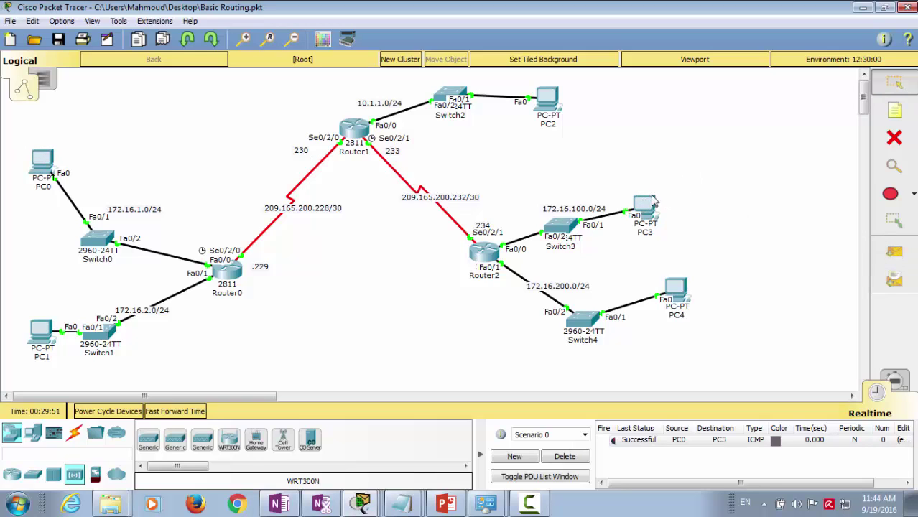
Step: Step the PC0-to-PC3 packet hop by hop in simulation mode with the event panel closed, and delete the test scenario
left_click(893, 381)
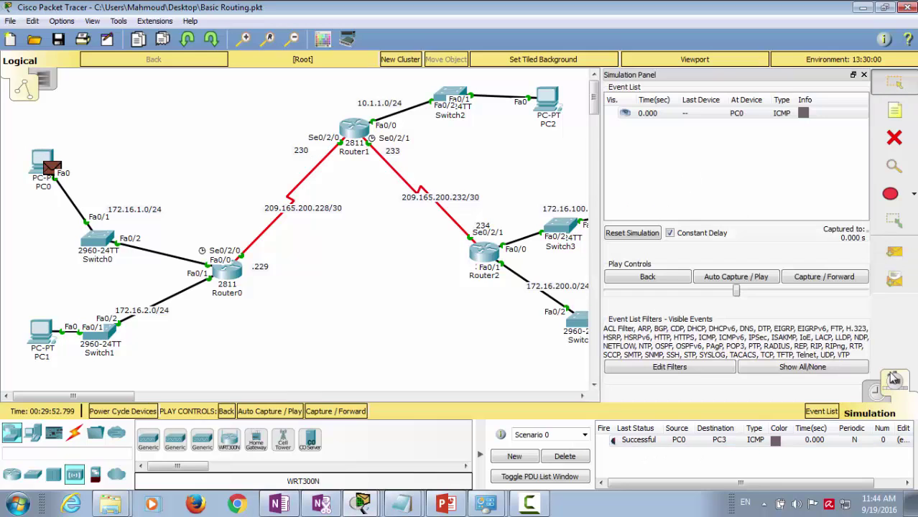
left_click(863, 75)
left_click(337, 412)
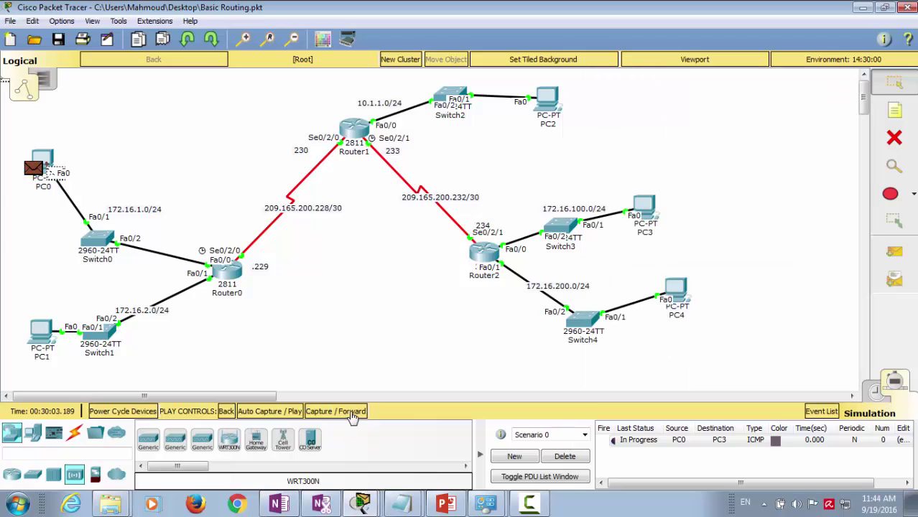
left_click(337, 412)
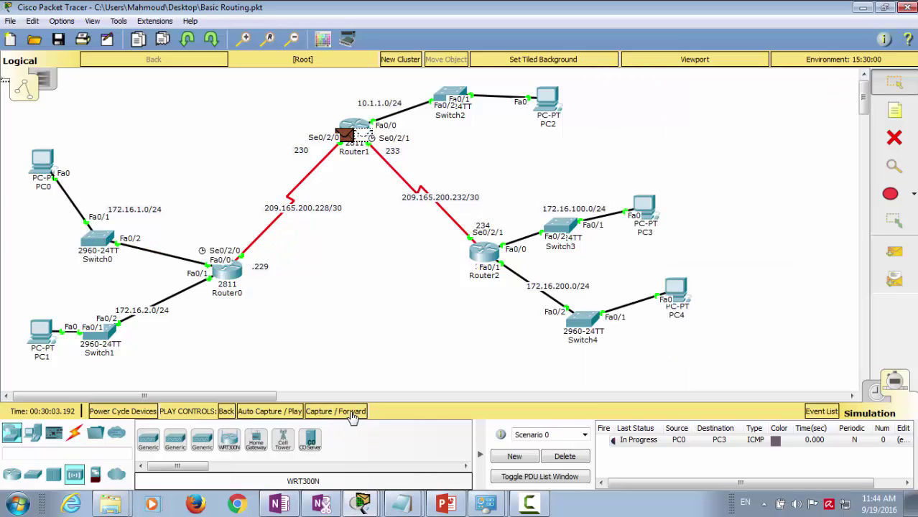
left_click(352, 415)
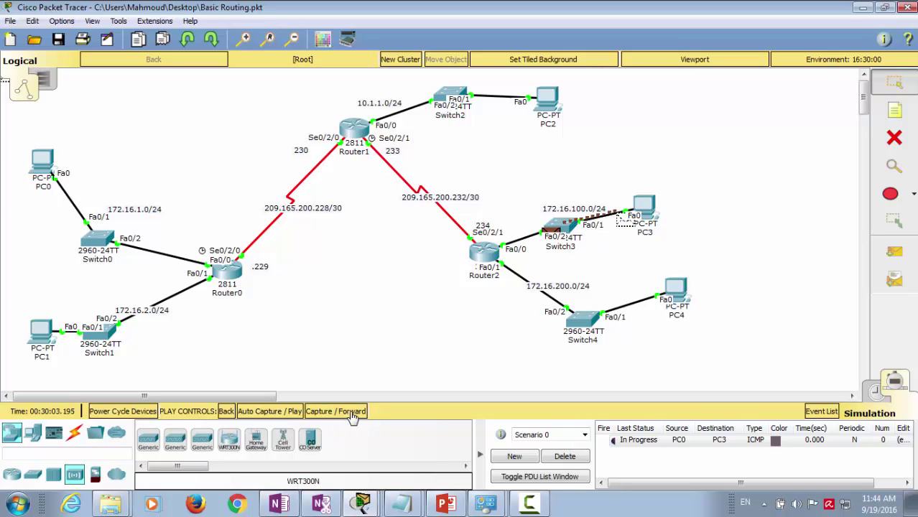
left_click(352, 415)
left_click(352, 415)
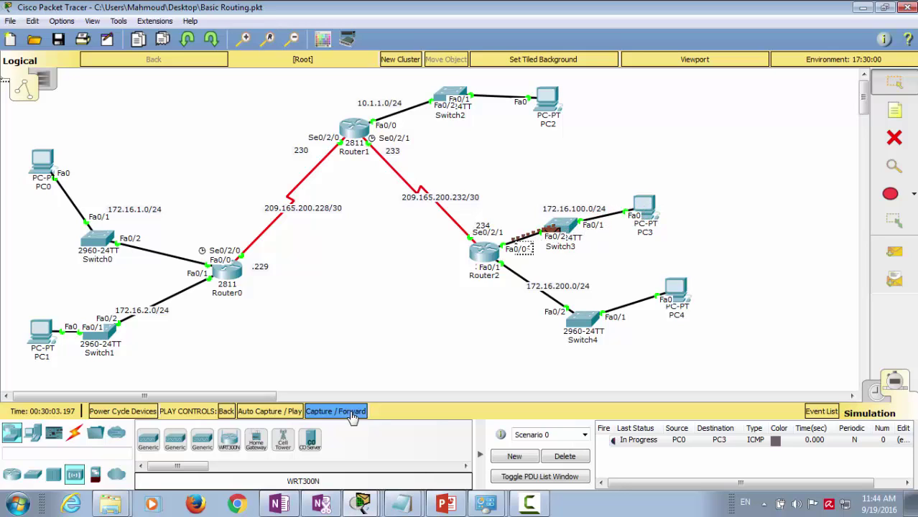
left_click(352, 415)
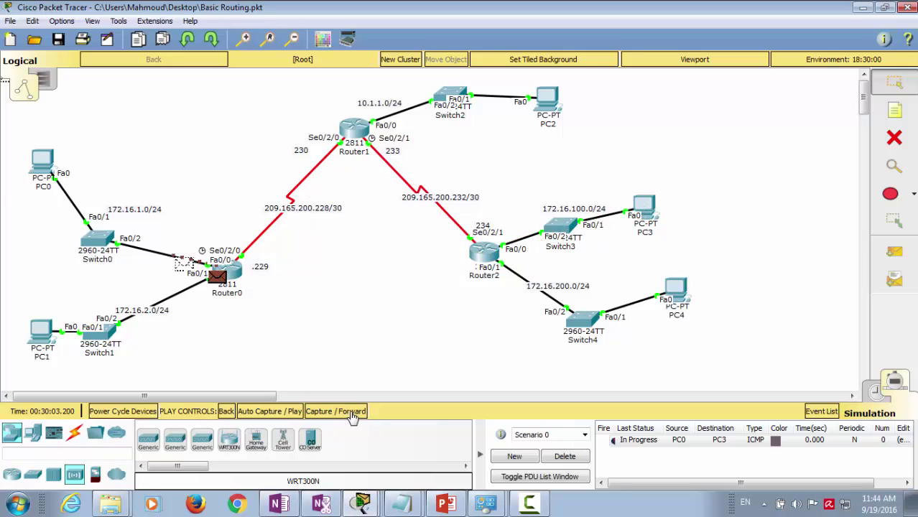
left_click(352, 415)
left_click(555, 457)
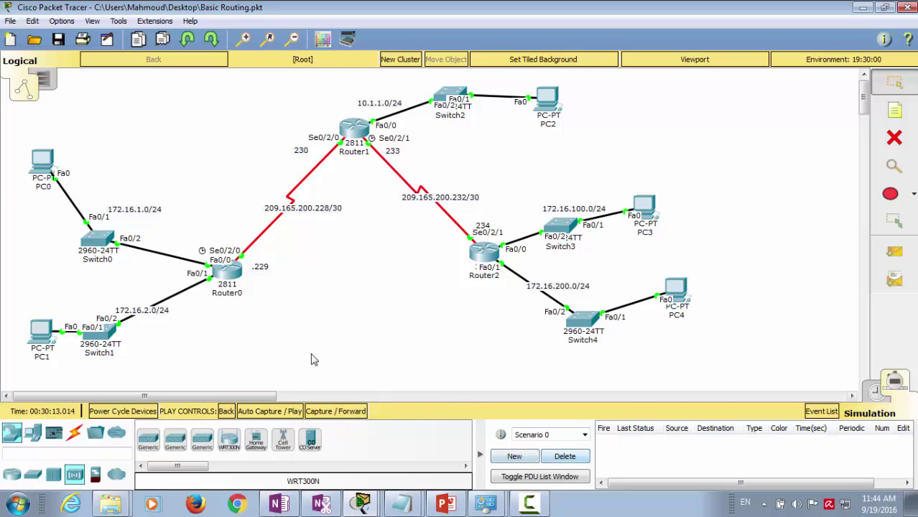
Step: Give PC1 the static IP address 172.16.2.2 with subnet mask 255.255.255.0
left_click(41, 332)
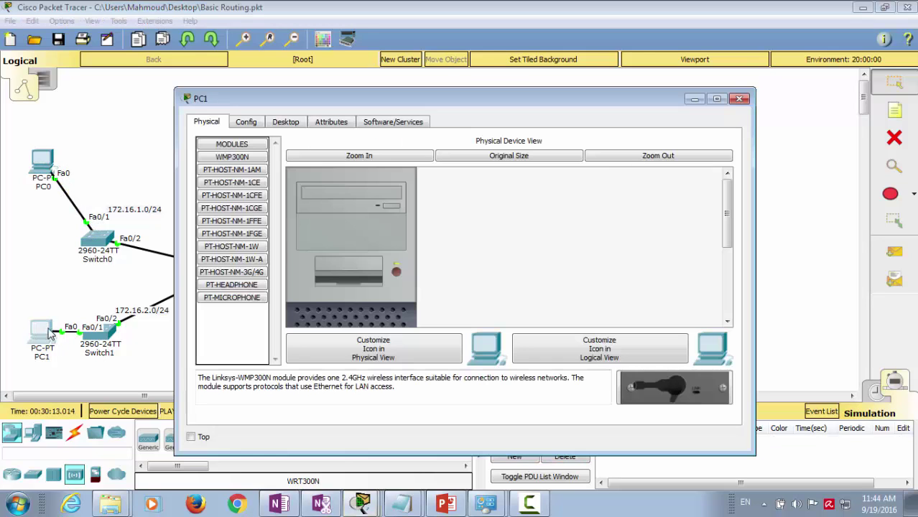
left_click(296, 123)
left_click(264, 160)
left_click(394, 197)
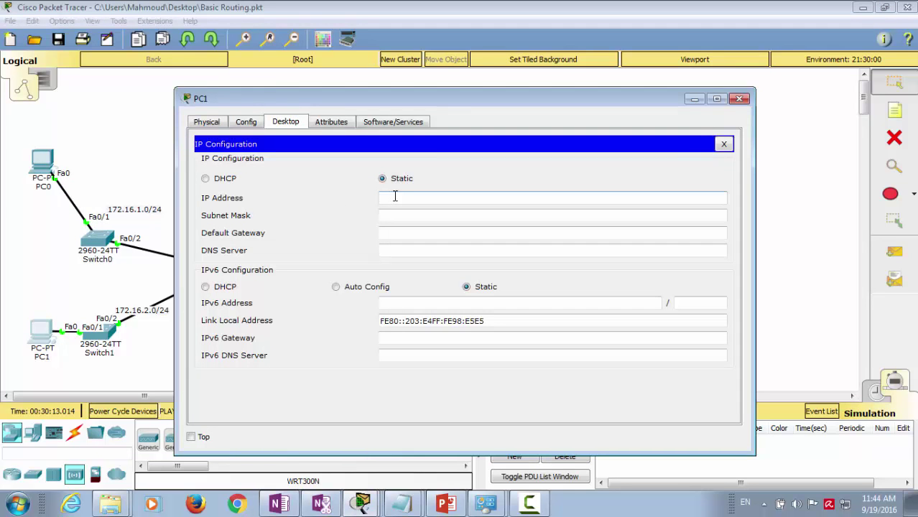
type("172.16.2.2")
left_click(383, 215)
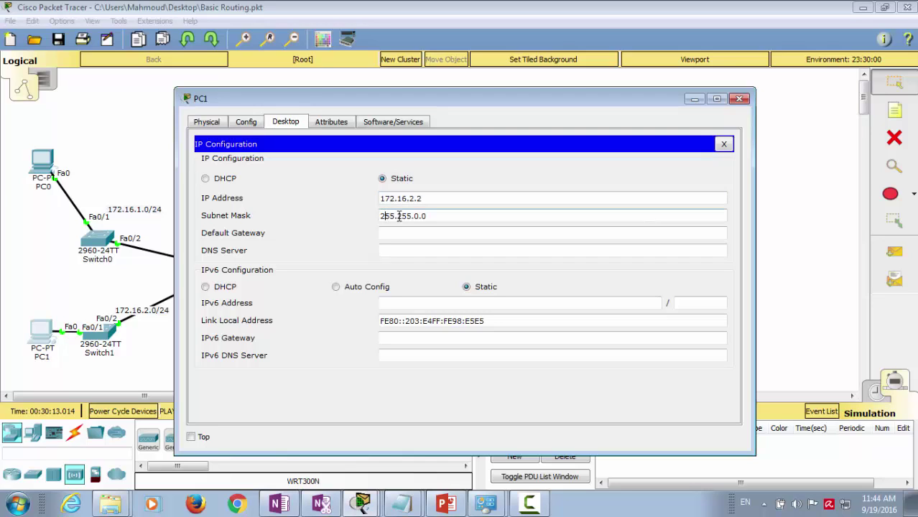
left_click_drag(412, 216, 418, 216)
type("255.")
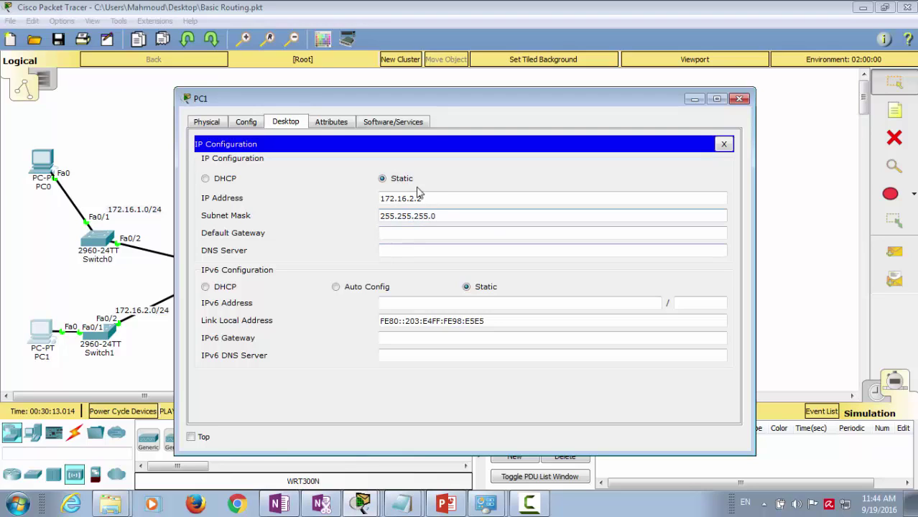
Step: Copy PC1's IP address 172.16.2.2 into its default gateway and close the PC1 configuration
left_click_drag(421, 196, 296, 200)
key("ctrl+c")
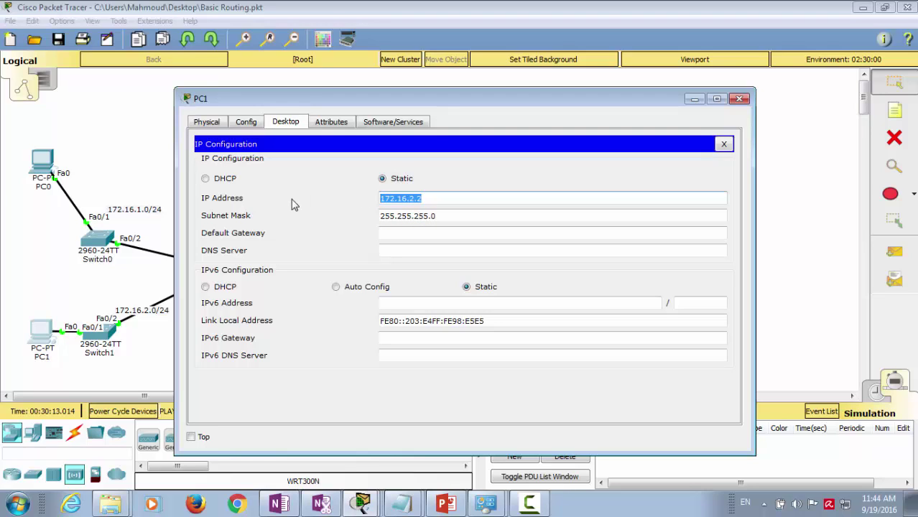
left_click(386, 233)
key("ctrl+v")
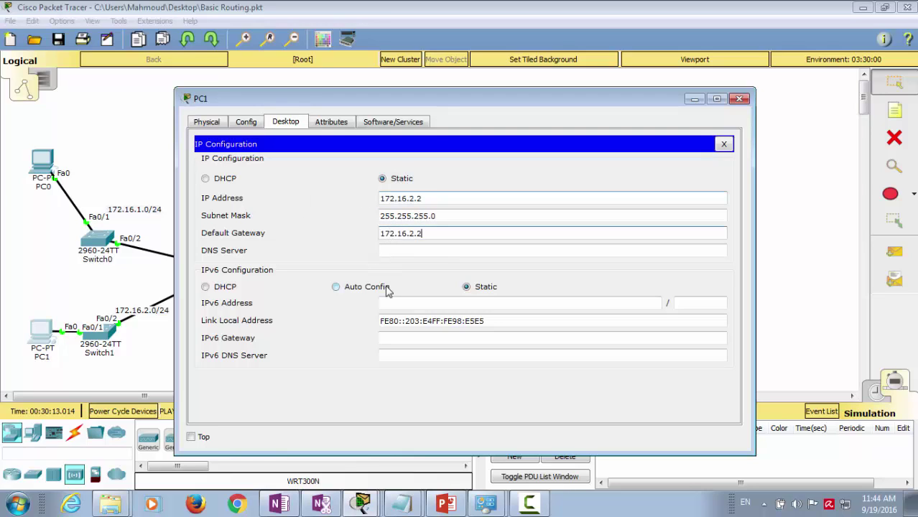
left_click(739, 98)
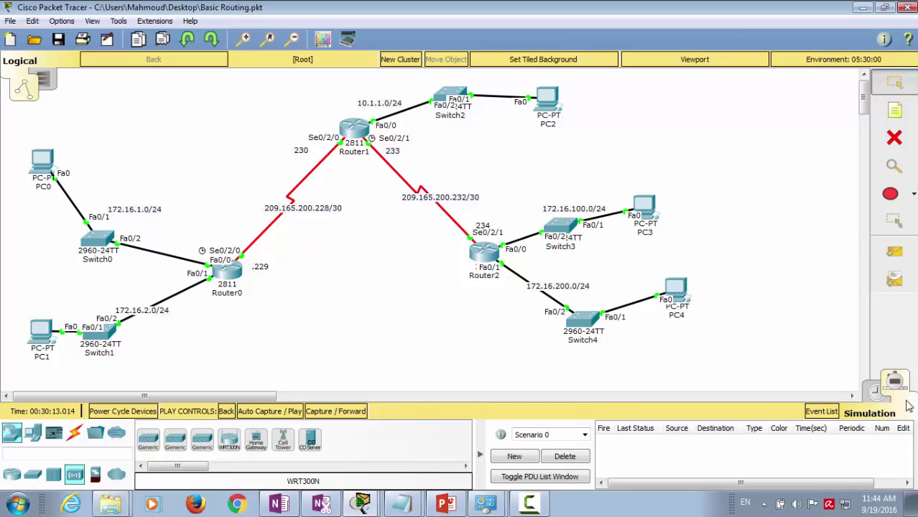
Step: Return to realtime mode and send a simple PDU from PC1 to PC3
left_click(883, 395)
left_click(894, 251)
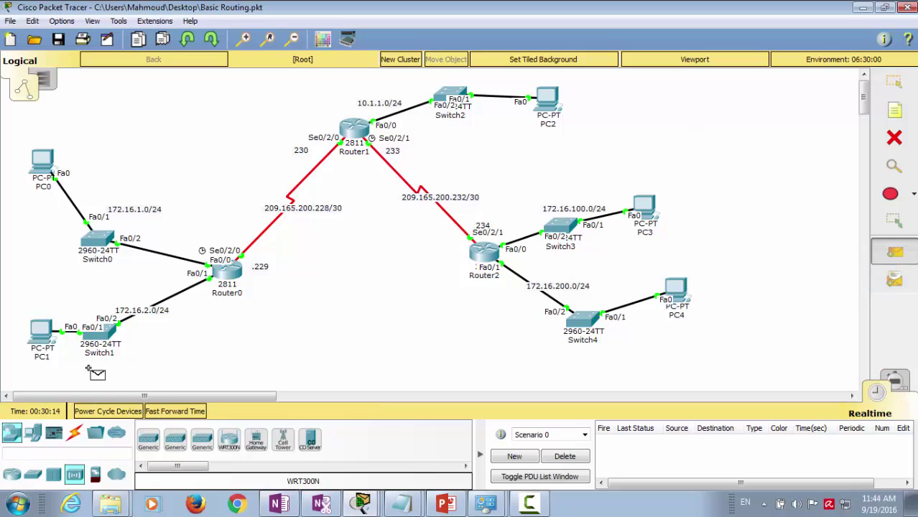
left_click(43, 332)
left_click(643, 208)
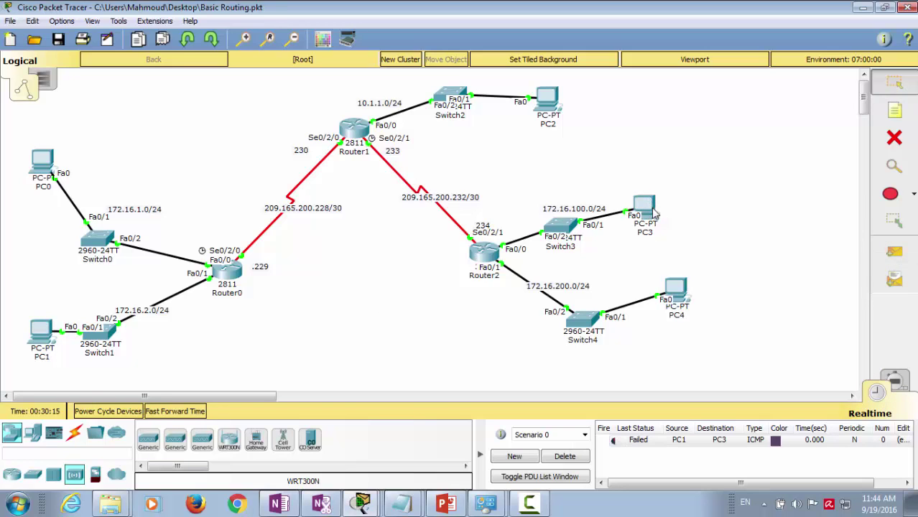
Step: Step the PC1-to-PC3 packet hop by hop in simulation mode with the event panel closed, and delete the test scenario
left_click(894, 379)
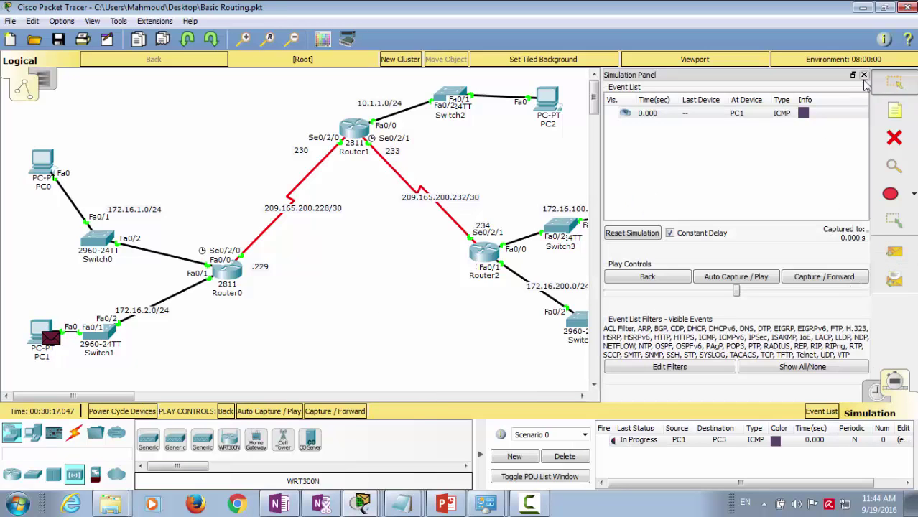
left_click(862, 80)
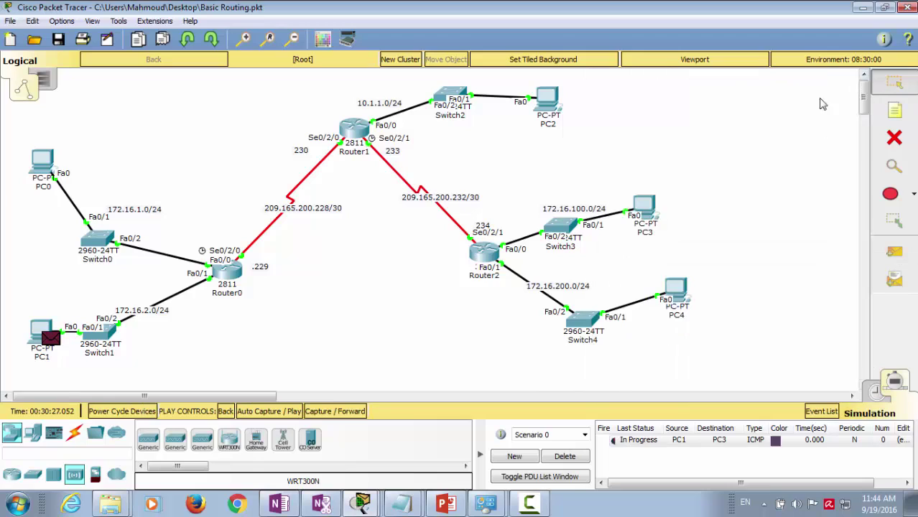
left_click(321, 413)
left_click(321, 412)
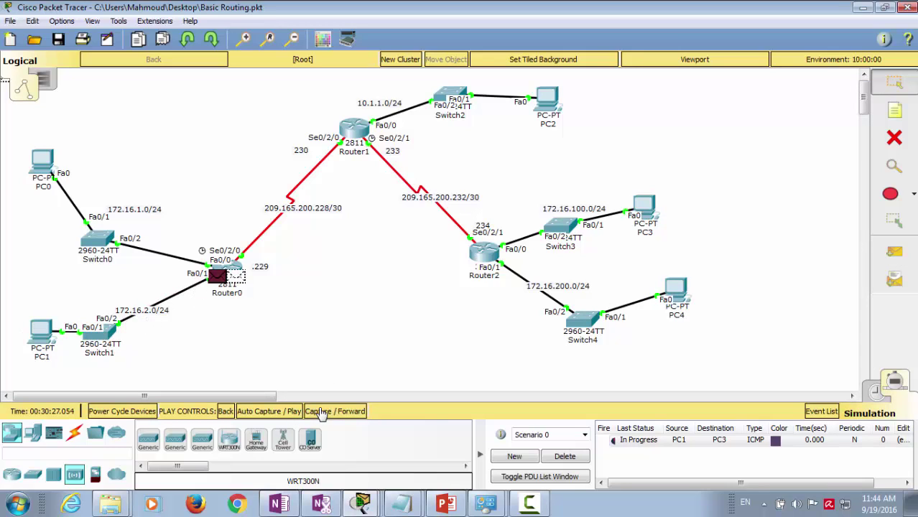
left_click(321, 413)
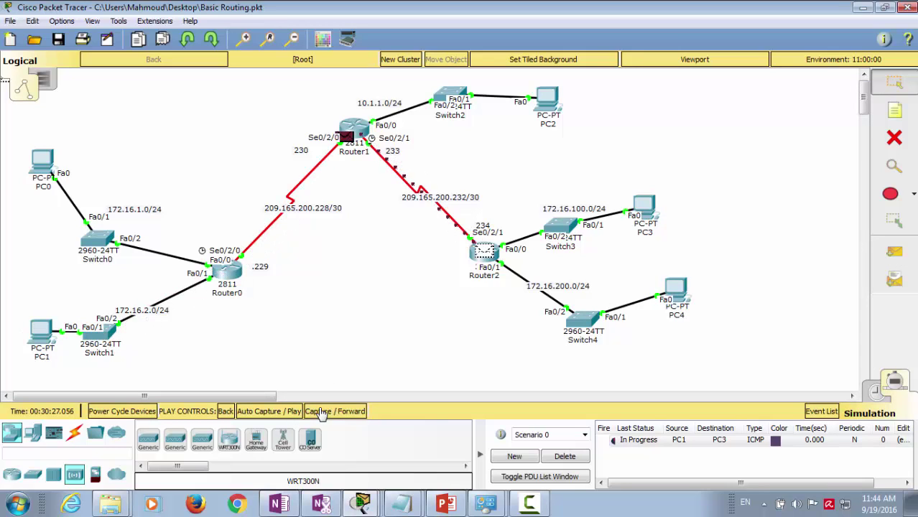
left_click(321, 413)
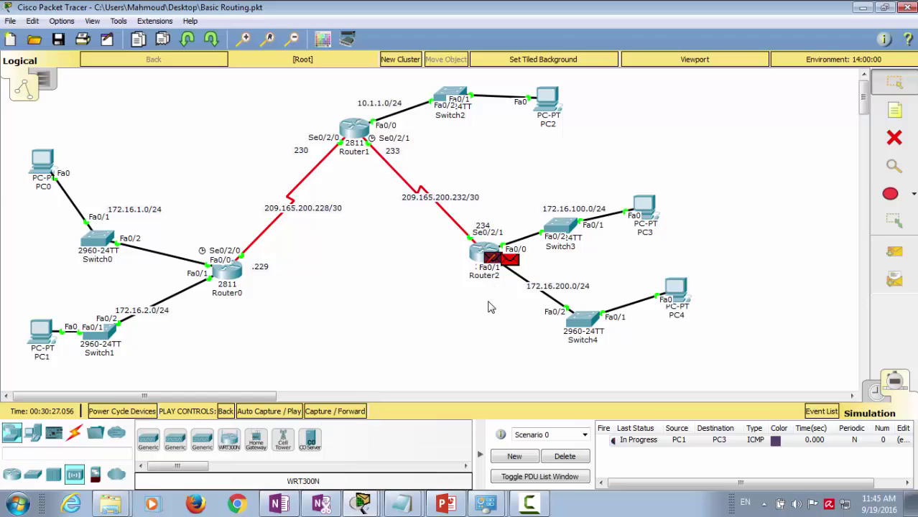
left_click(352, 414)
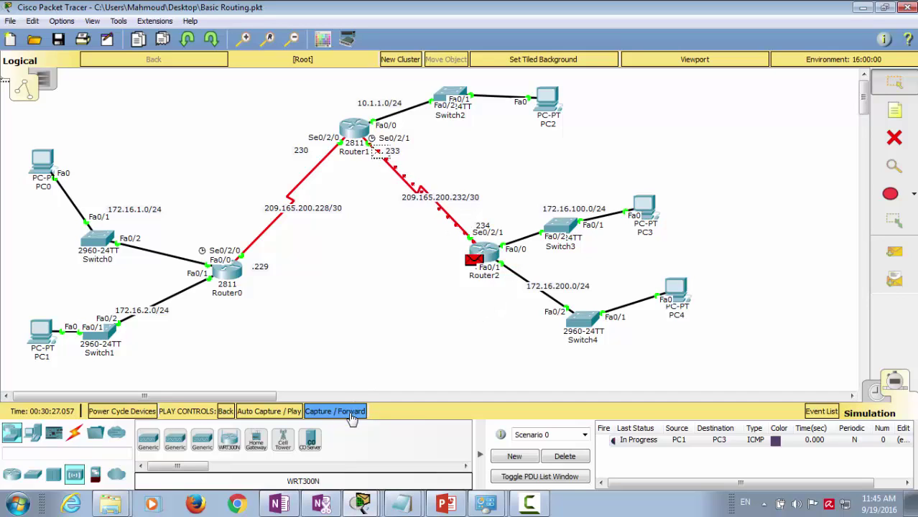
left_click(352, 414)
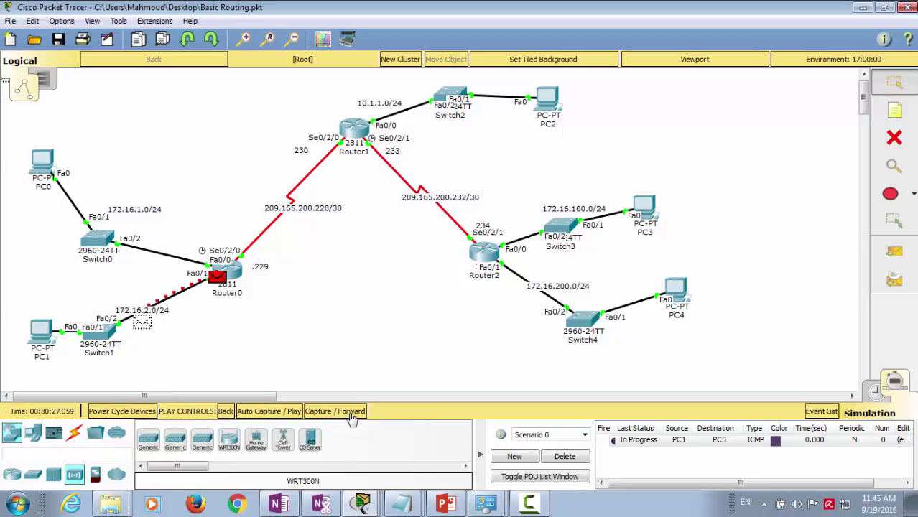
left_click(352, 414)
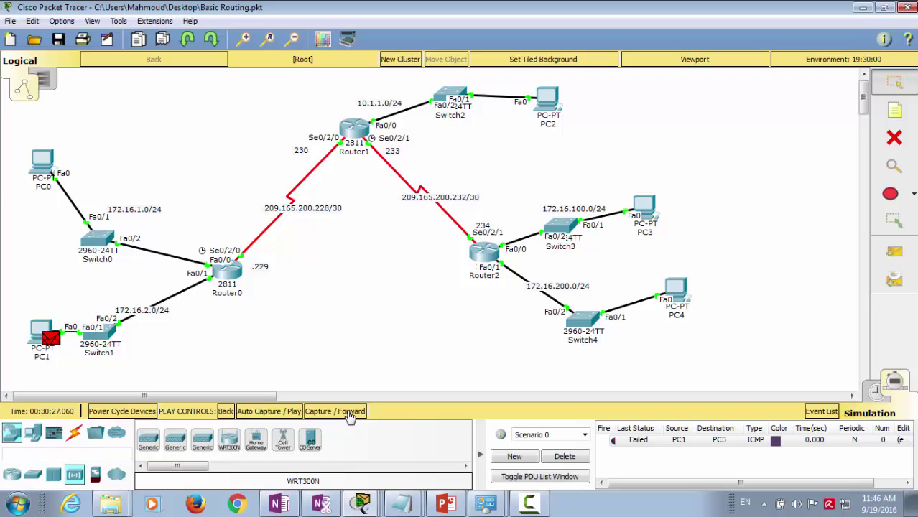
left_click(567, 458)
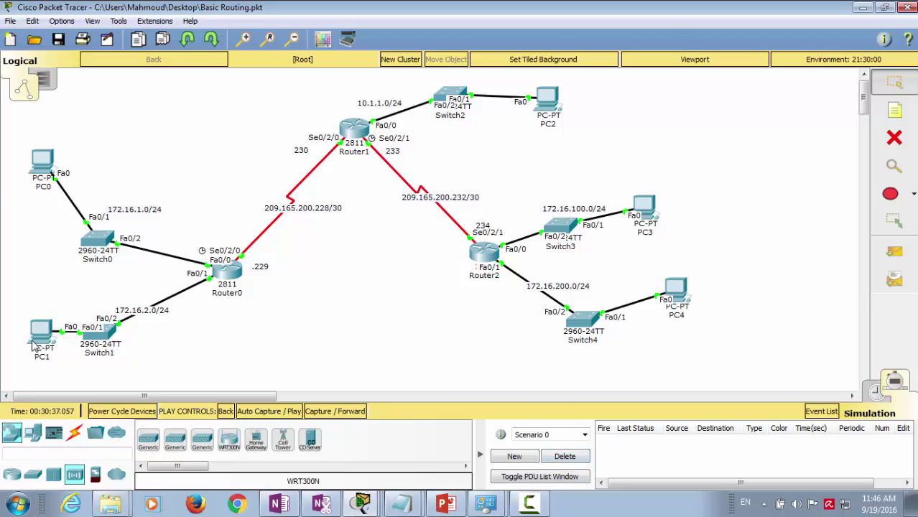
Step: Return to realtime mode and give PC2 the static IP address 10.1.1.2 with subnet mask 255.255.255.0
mouse_move(33, 345)
left_click(875, 392)
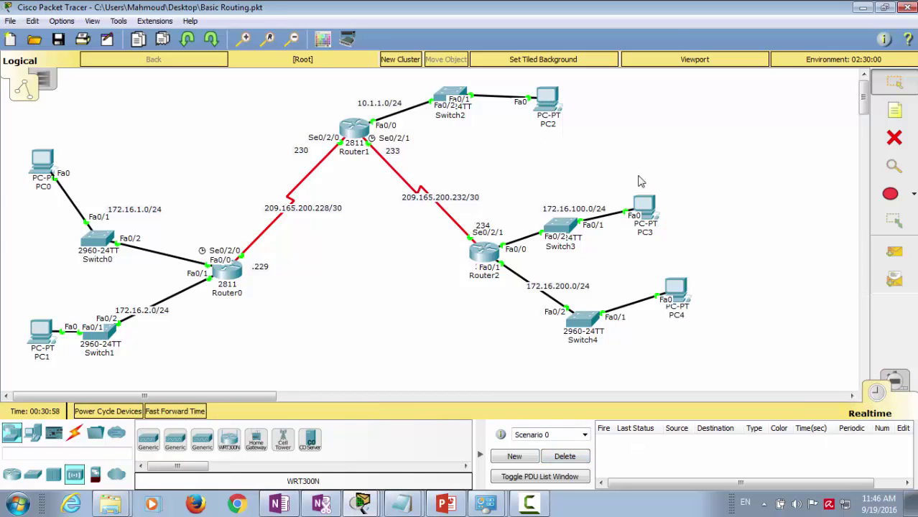
mouse_move(653, 205)
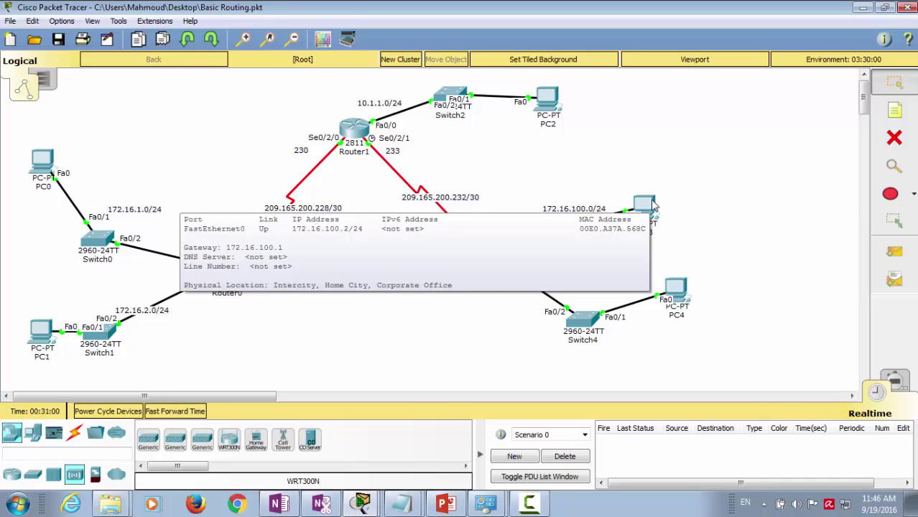
left_click(546, 99)
left_click(291, 124)
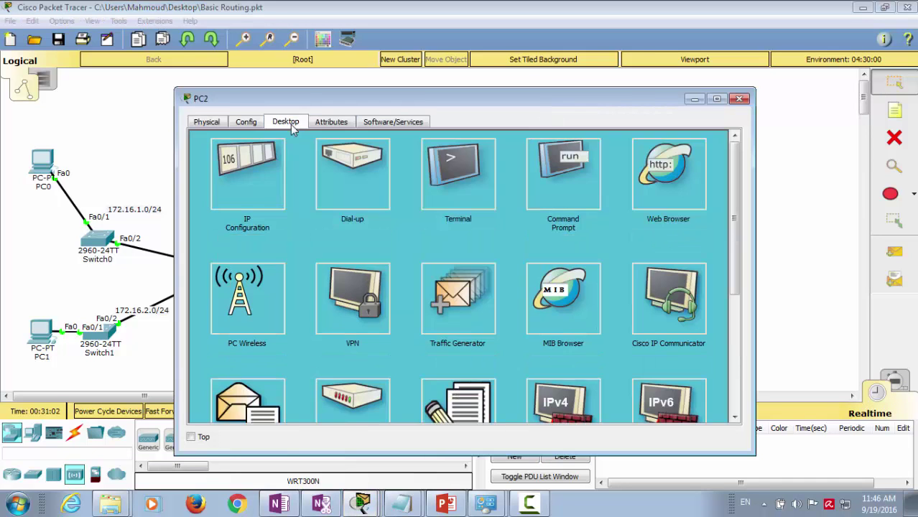
left_click(270, 164)
left_click(393, 197)
type("10")
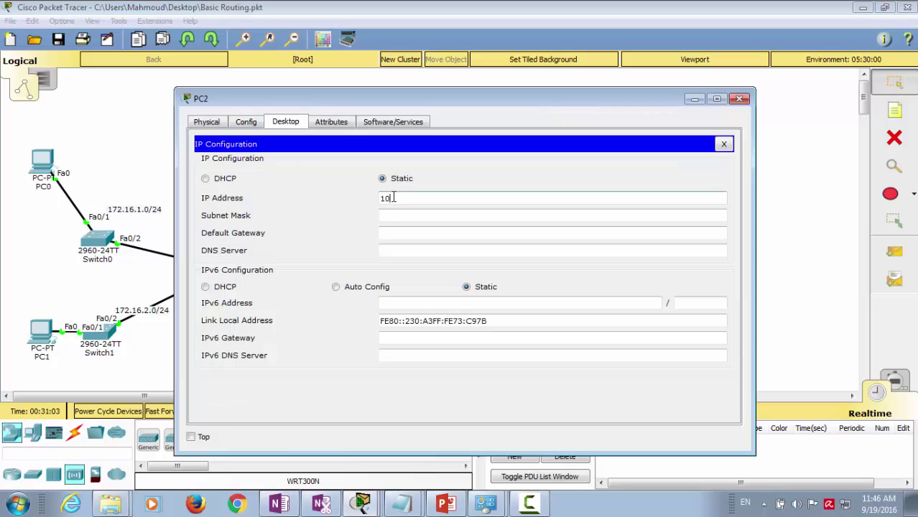
type(".1.1.2")
left_click(427, 215)
left_click_drag(427, 215, 397, 216)
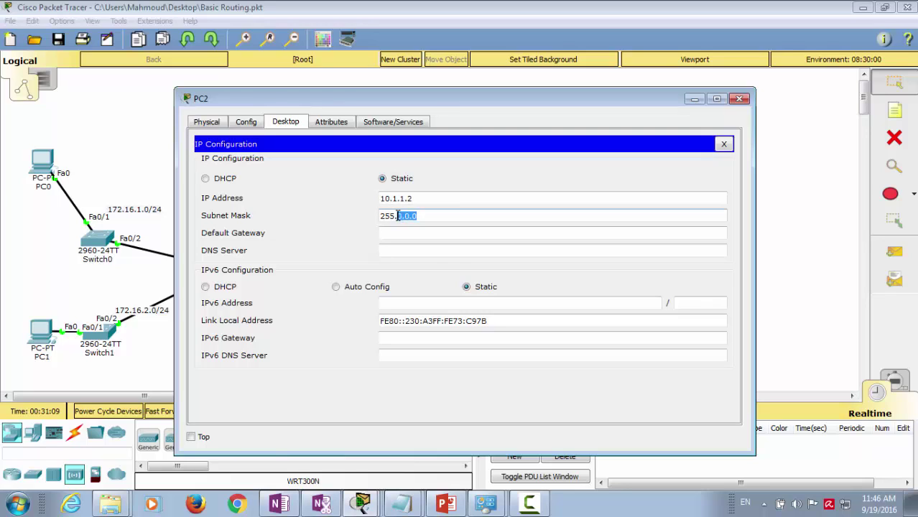
type("255.2")
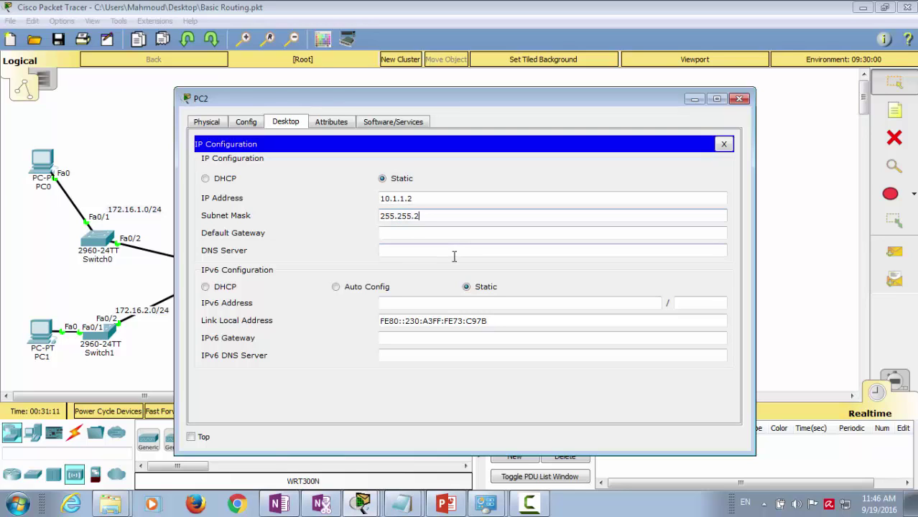
type("55.0")
Step: Set PC2's default gateway to 10.1.1.1 by reusing its IP address, and close the PC2 configuration
left_click(438, 231)
left_click_drag(420, 198, 348, 198)
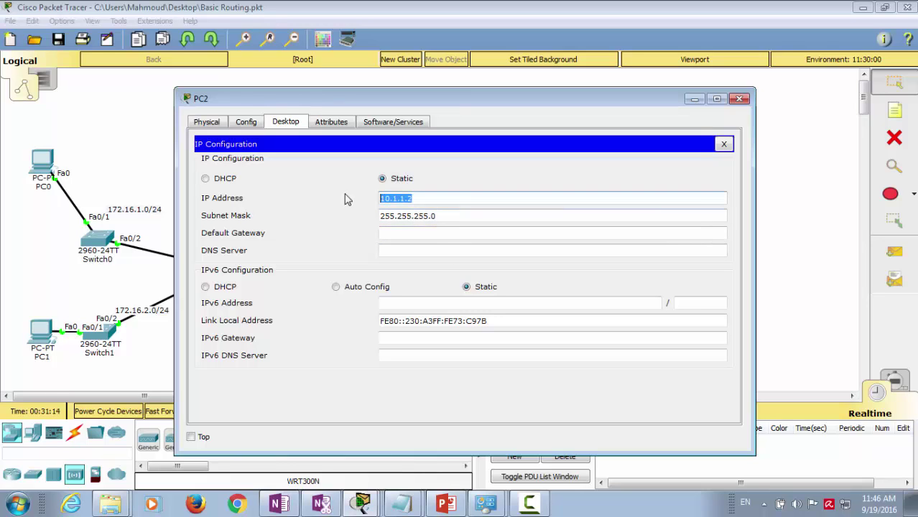
key("ctrl+c")
left_click(399, 231)
key("ctrl+v")
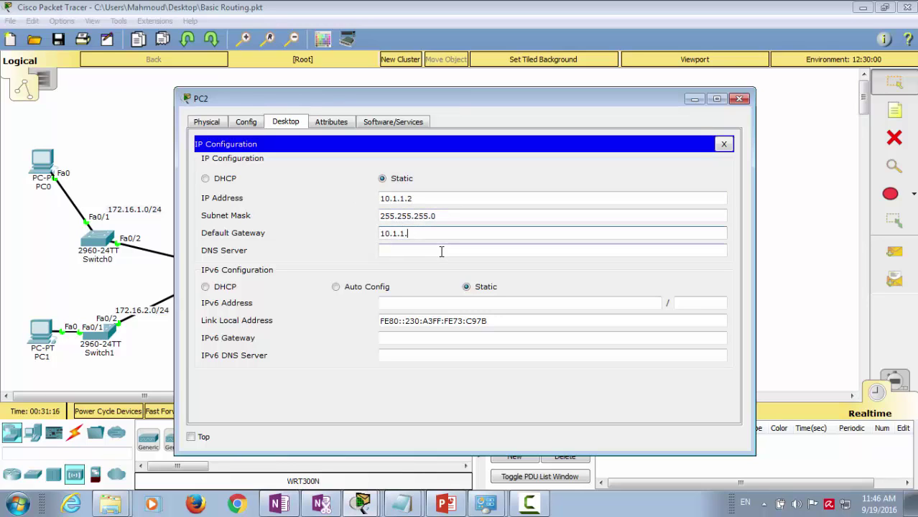
type("1")
left_click(739, 98)
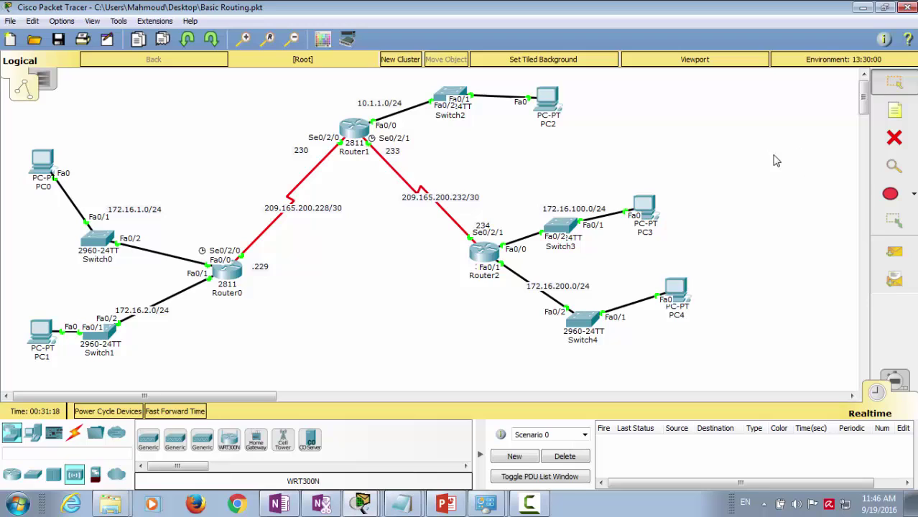
Step: Send a simple PDU from PC2 to PC3
left_click(894, 252)
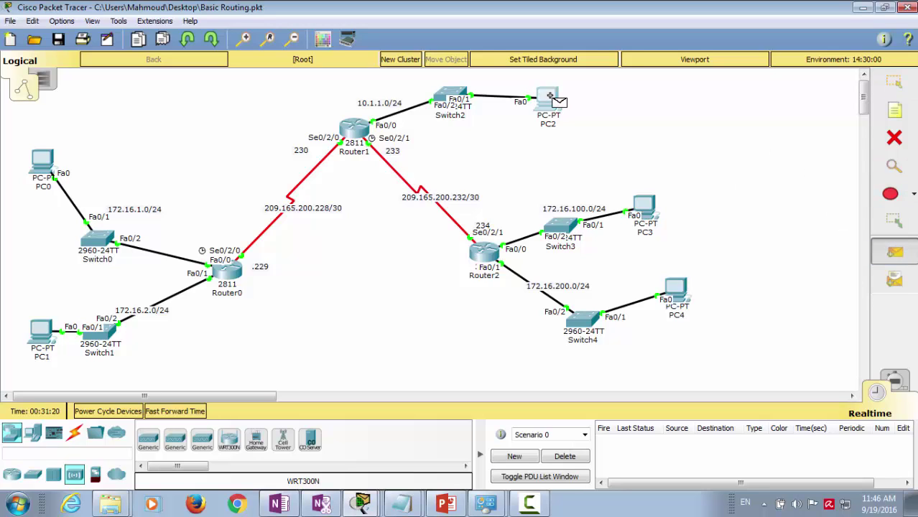
left_click(549, 96)
left_click(644, 207)
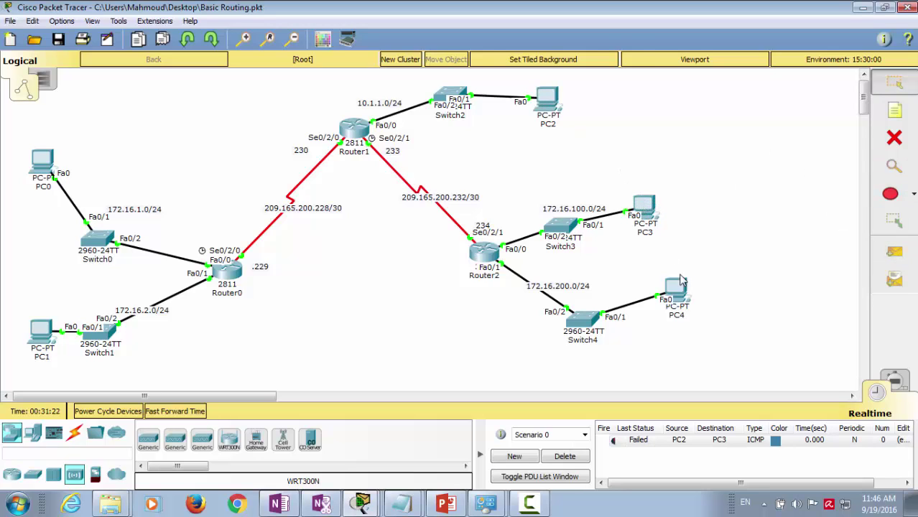
Step: Step the PC2-to-PC3 packet hop by hop in simulation mode with the event panel closed
left_click(897, 384)
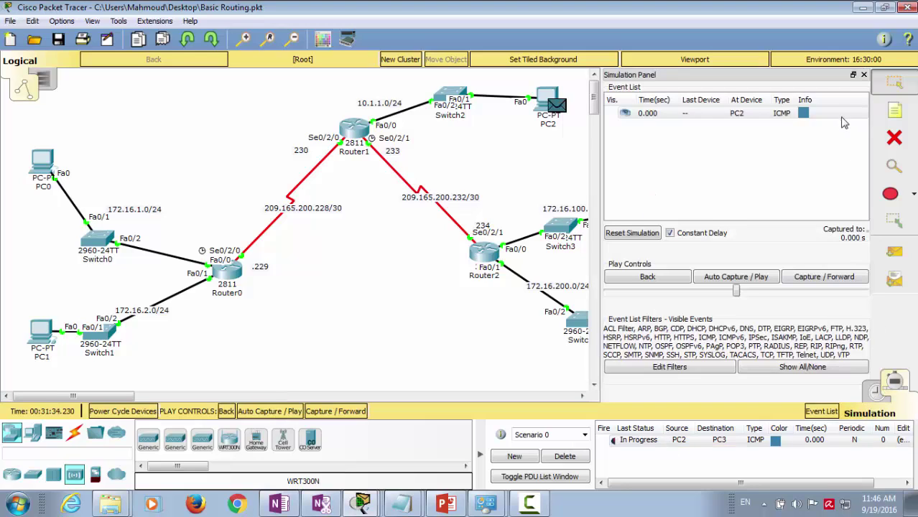
left_click(863, 75)
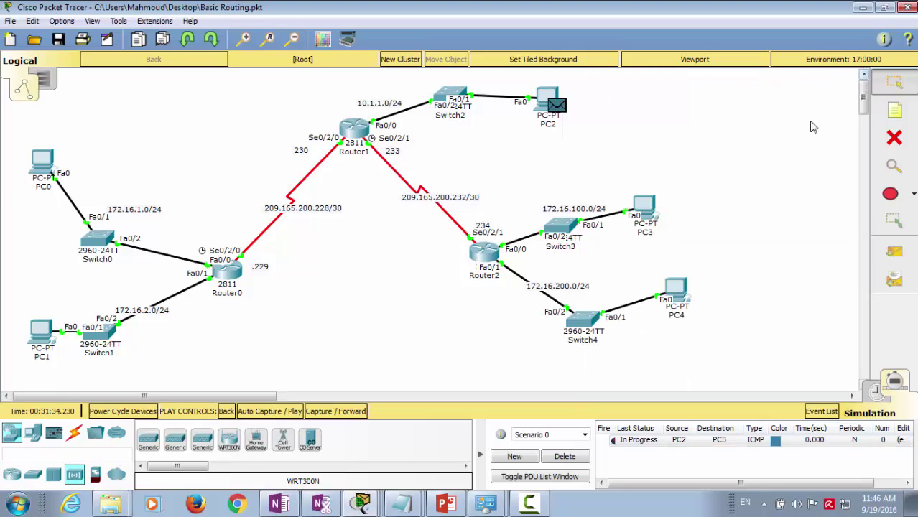
left_click(334, 411)
left_click(334, 412)
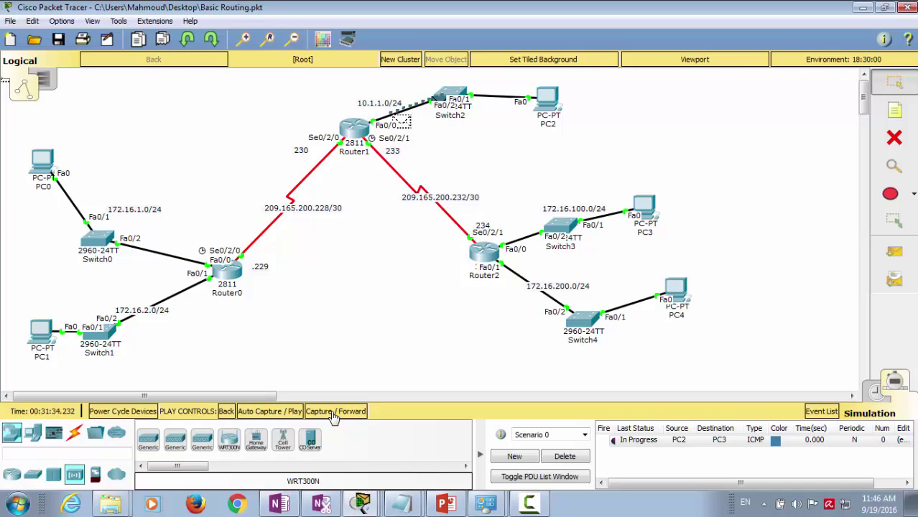
left_click(334, 412)
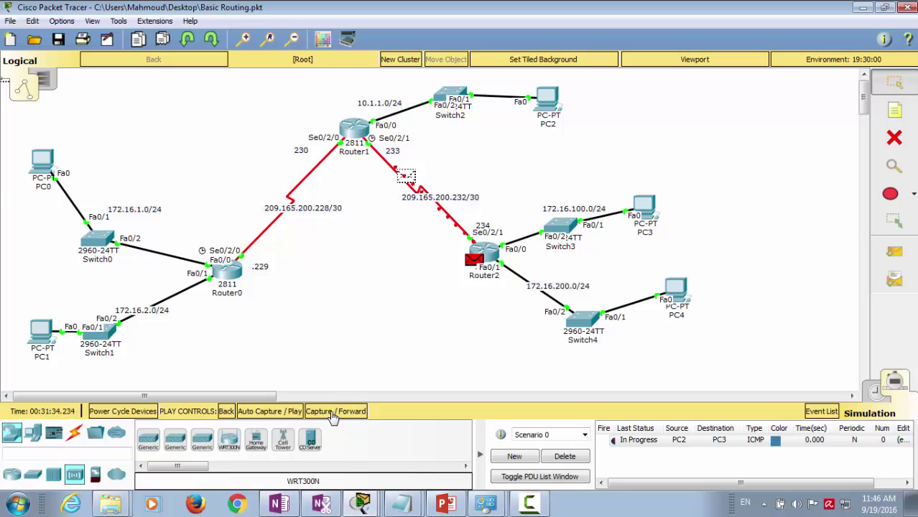
left_click(333, 411)
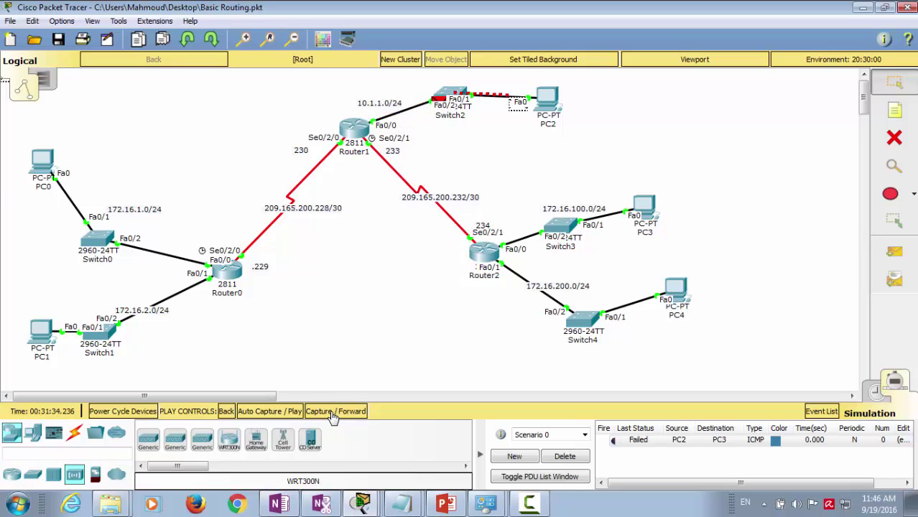
left_click(332, 414)
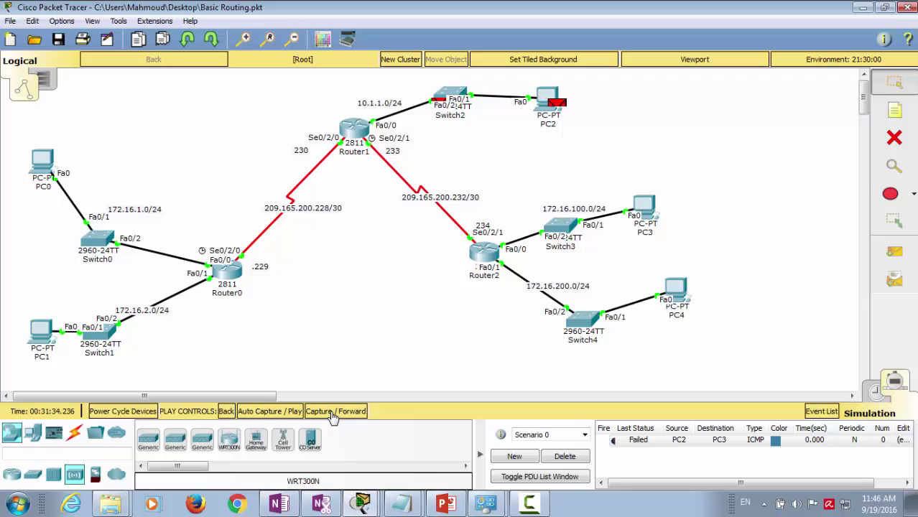
left_click(333, 414)
left_click(333, 415)
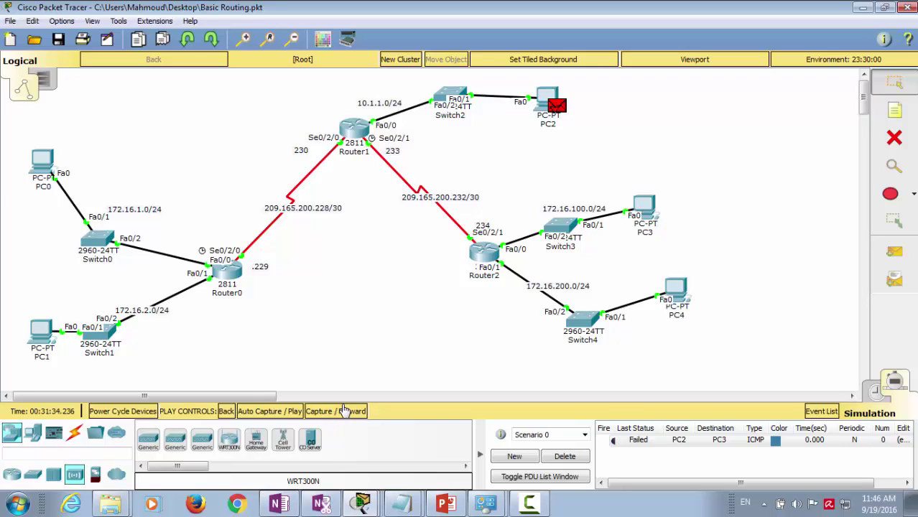
left_click(348, 408)
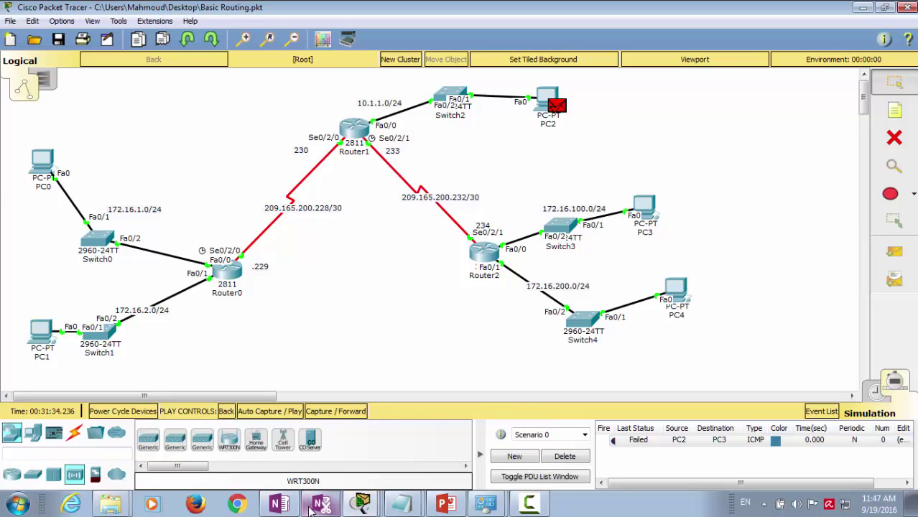
Step: Switch to the ACL notebook in OneNote and add a new section with its default name
left_click(277, 505)
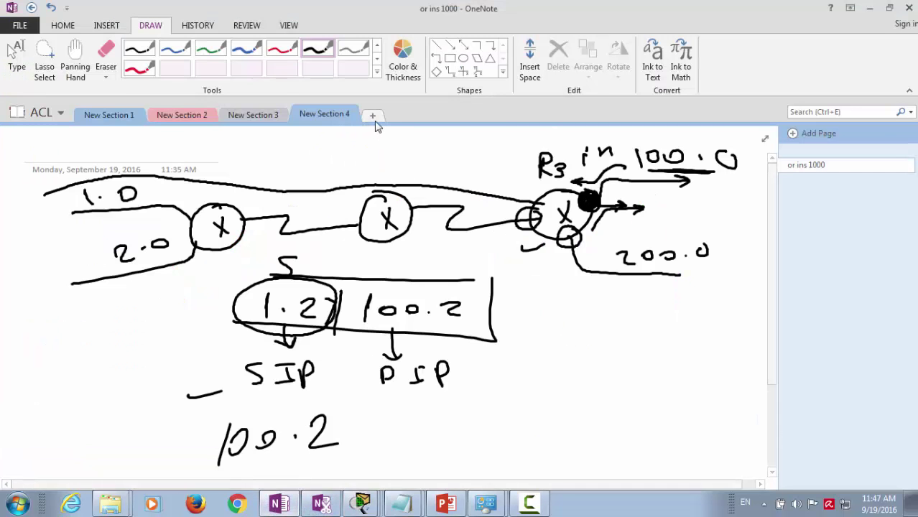
left_click(373, 118)
key("Return")
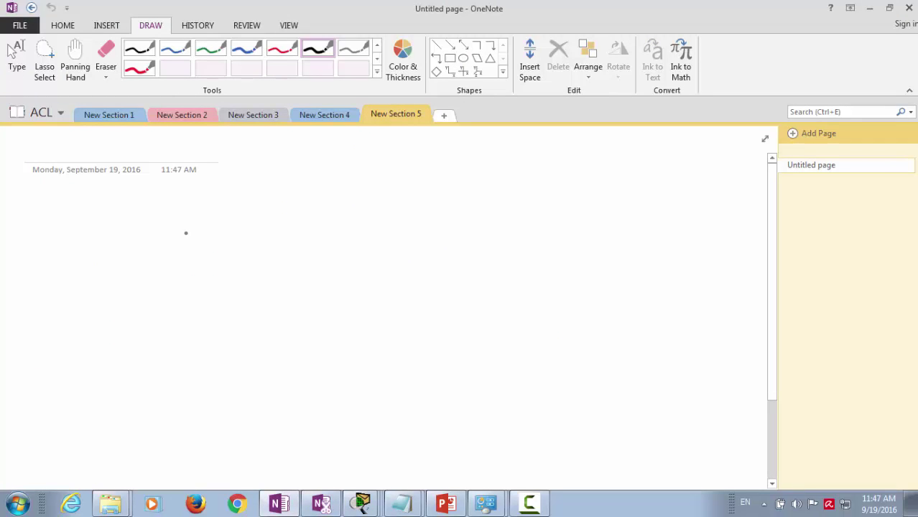
Step: Handwrite "deny any" on the blank page, with an arrow leading to it and a second arrow branching off below
mouse_move(209, 232)
left_mouse_down()
mouse_move(207, 247)
mouse_move(227, 234)
mouse_move(280, 228)
mouse_move(267, 256)
left_mouse_up()
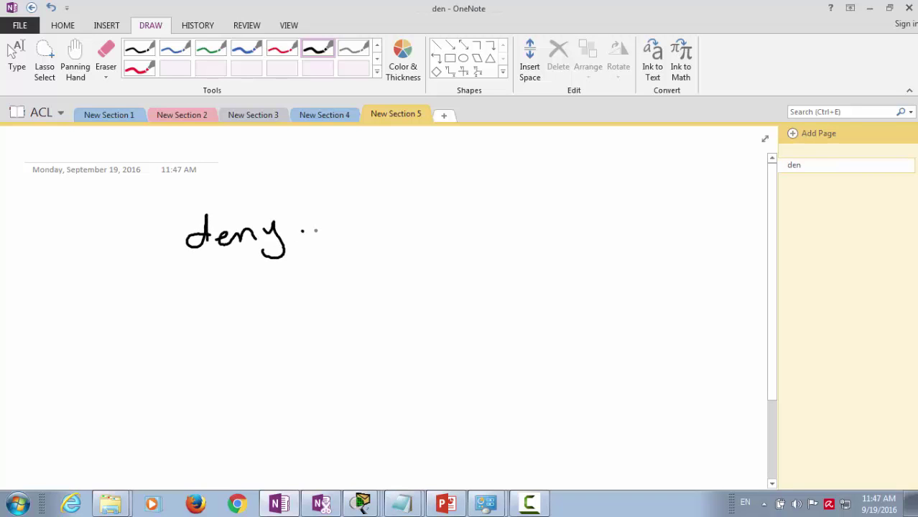
left_click_drag(303, 231, 312, 247)
mouse_move(357, 215)
left_mouse_down()
mouse_move(390, 231)
mouse_move(430, 260)
left_mouse_up()
left_click_drag(89, 254, 148, 248)
mouse_move(127, 241)
left_mouse_down()
mouse_move(123, 303)
mouse_move(247, 320)
left_mouse_up()
left_click_drag(221, 311, 229, 332)
Step: Handwrite "Implicity deny" at the tip of the branching arrow
left_click_drag(279, 303, 279, 320)
mouse_move(264, 329)
left_mouse_down()
mouse_move(292, 319)
mouse_move(292, 302)
left_mouse_up()
left_click_drag(298, 311, 361, 301)
mouse_move(372, 285)
left_mouse_down()
mouse_move(377, 307)
mouse_move(410, 302)
left_mouse_up()
left_click_drag(420, 293, 424, 305)
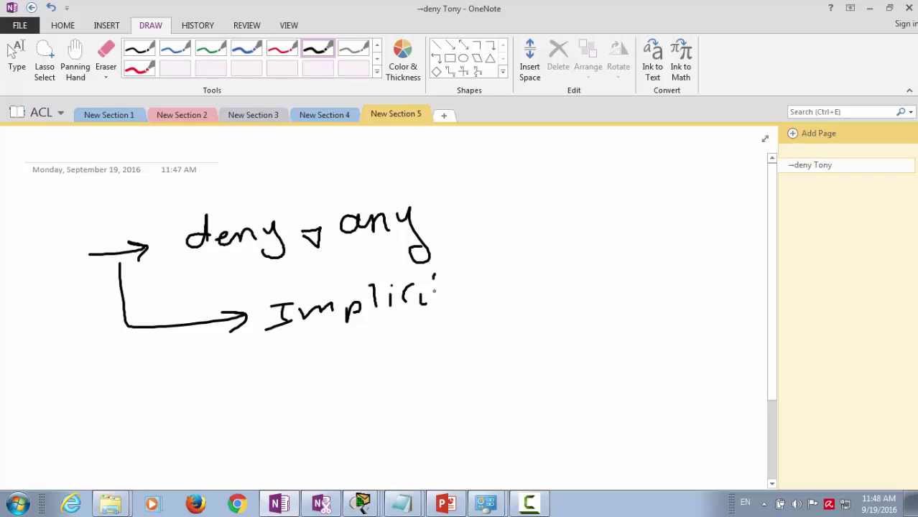
left_click_drag(433, 273, 438, 300)
left_click_drag(415, 283, 432, 280)
mouse_move(440, 286)
left_mouse_down()
mouse_move(417, 282)
mouse_move(460, 283)
mouse_move(433, 323)
left_mouse_up()
left_click(413, 272)
left_click_drag(498, 281, 507, 295)
mouse_move(512, 283)
left_mouse_down()
mouse_move(542, 289)
mouse_move(564, 290)
left_mouse_up()
mouse_move(567, 270)
left_mouse_down()
mouse_move(584, 284)
mouse_move(557, 326)
left_mouse_up()
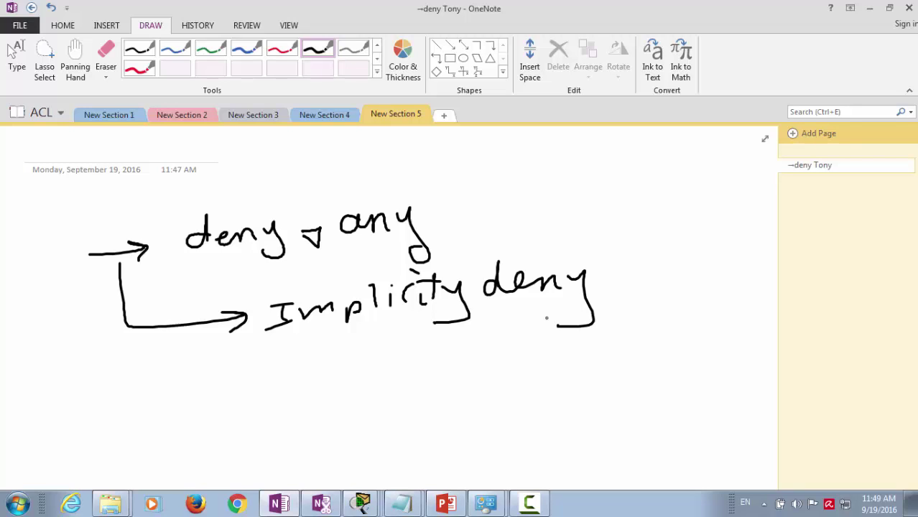
Step: Switch to Cisco Packet Tracer, delete the current scenario's PDU, and try to add a simple PDU from PC2 to PC4
left_click(869, 8)
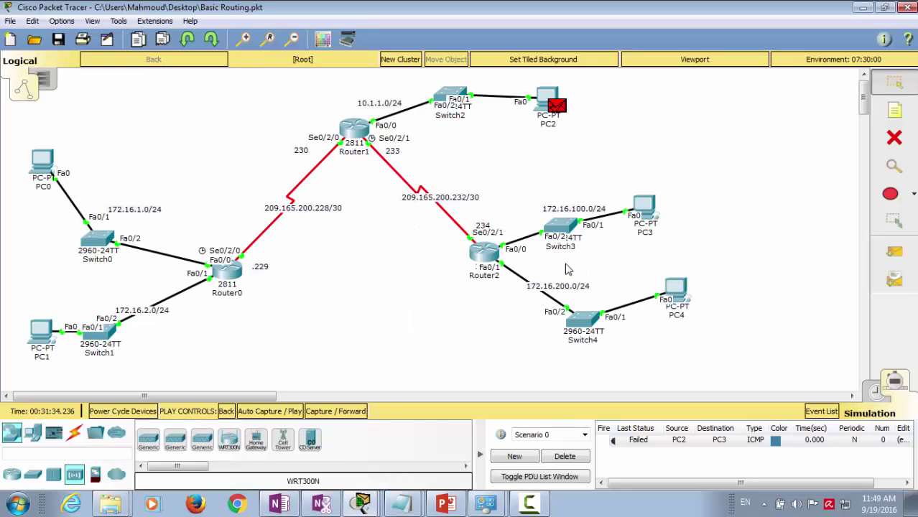
left_click(578, 458)
left_click(894, 251)
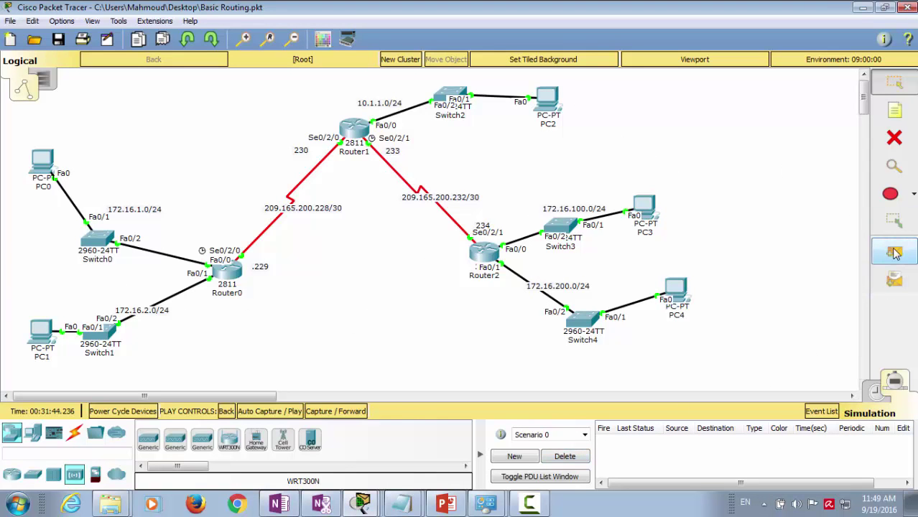
left_click(548, 99)
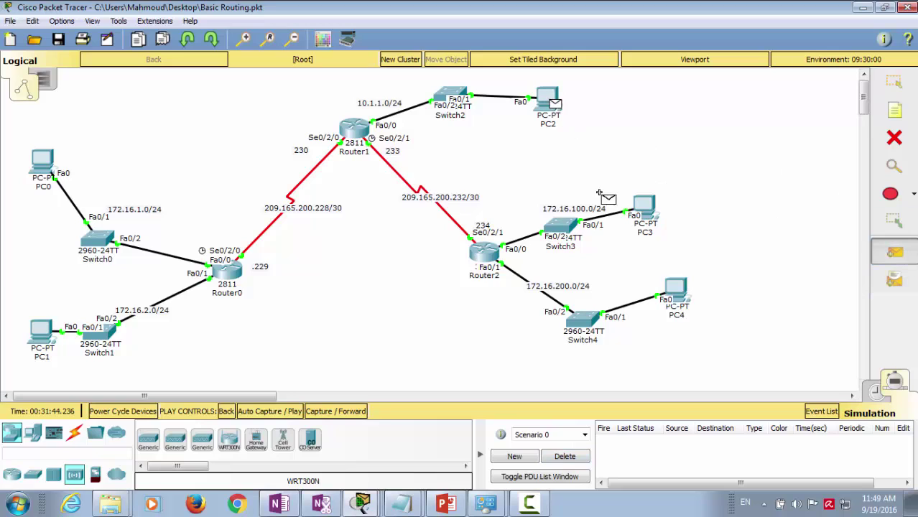
left_click(674, 287)
left_click(507, 326)
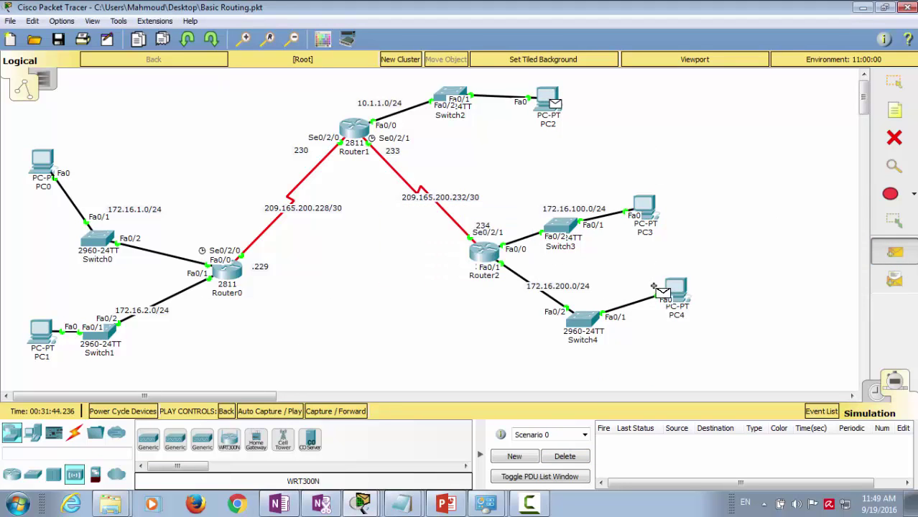
Step: Assign PC4 the static IP address 172.16.200.2 with subnet mask 255.255.255.0
left_click(673, 290)
left_click(285, 121)
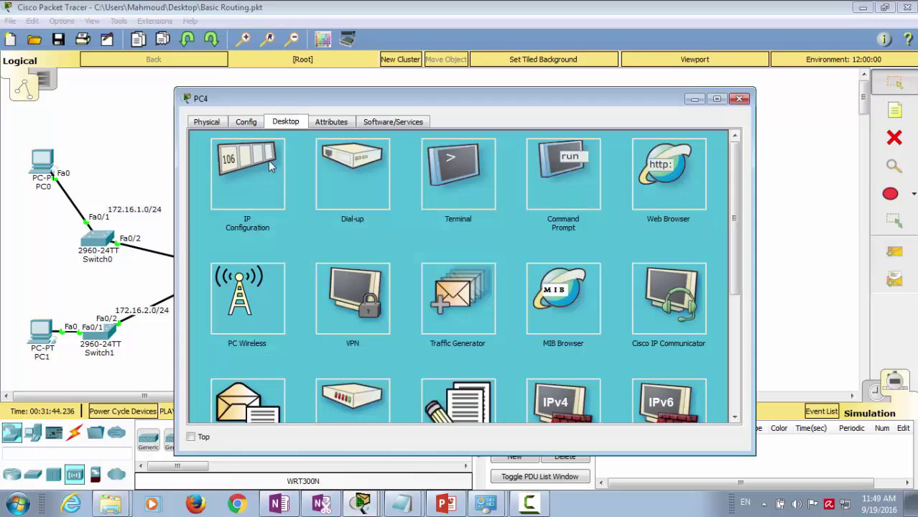
left_click(242, 218)
left_click(409, 198)
type("172")
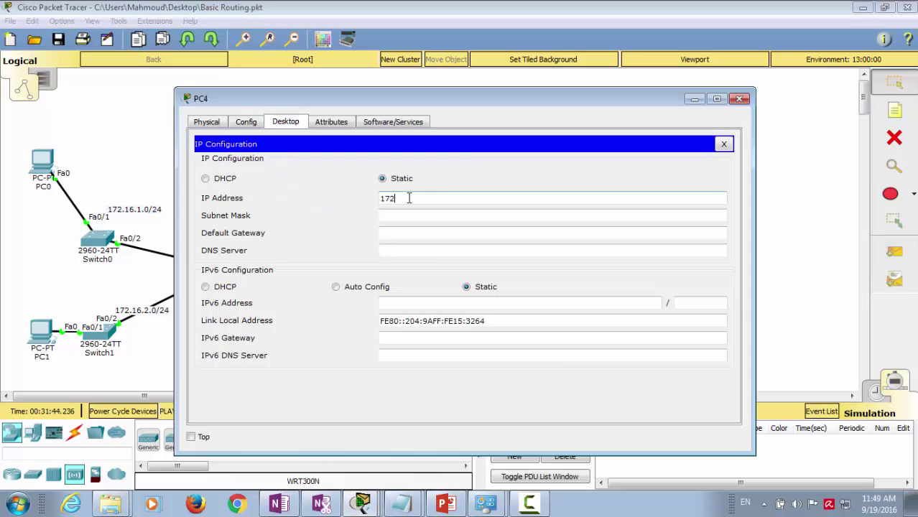
type(".16.200.2")
left_click(393, 212)
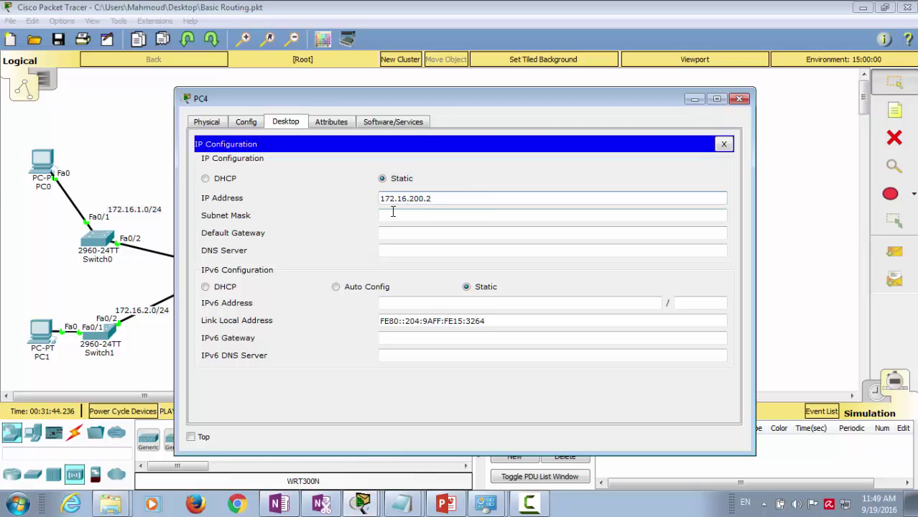
double_click(417, 216)
type("2")
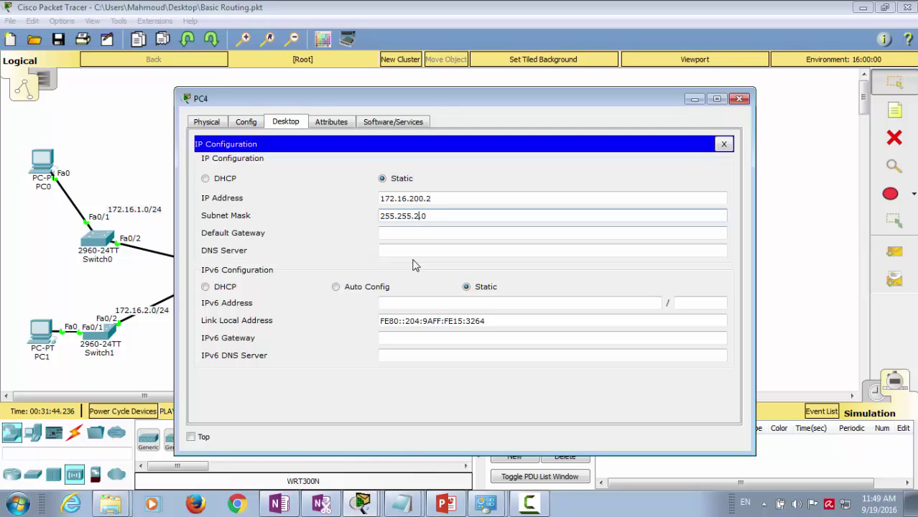
type("55")
Step: Set PC4's default gateway to 172.16.200.1 and close its configuration window
left_click_drag(429, 198, 341, 199)
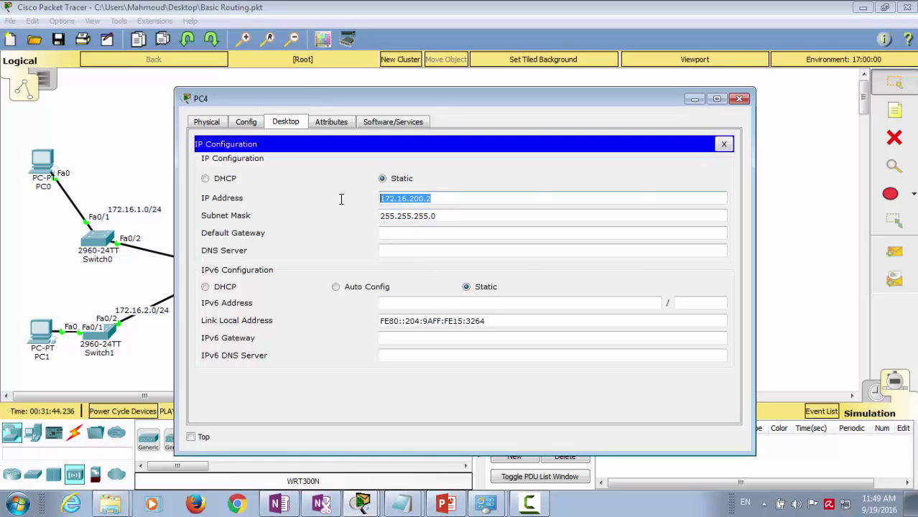
key("ctrl+c")
left_click(414, 232)
key("ctrl+v")
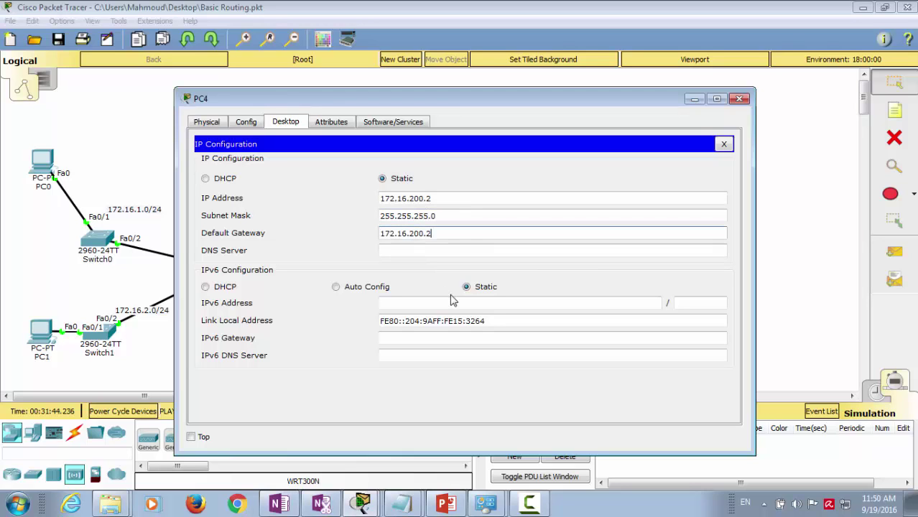
key("BackSpace")
type("1")
left_click(739, 99)
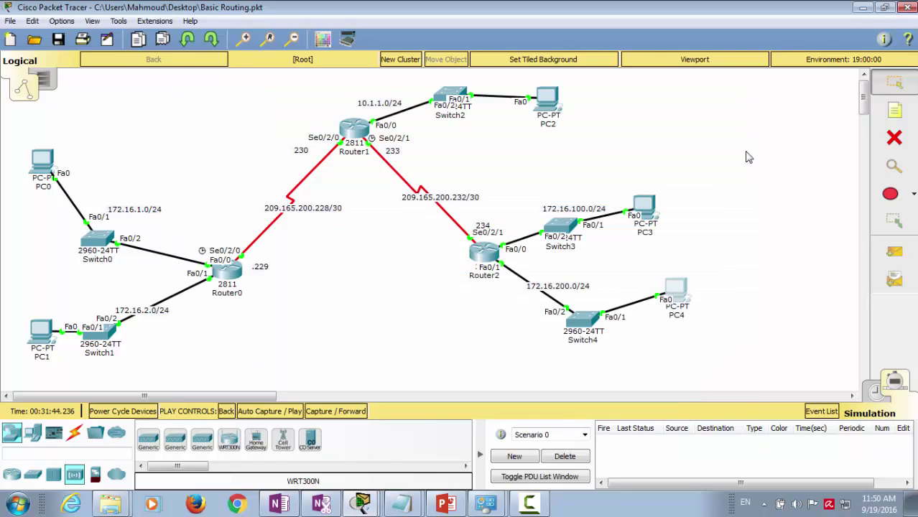
Step: Add a simple PDU from PC2 to PC4 and enter simulation mode with the event panel closed
left_click(894, 251)
left_click(547, 102)
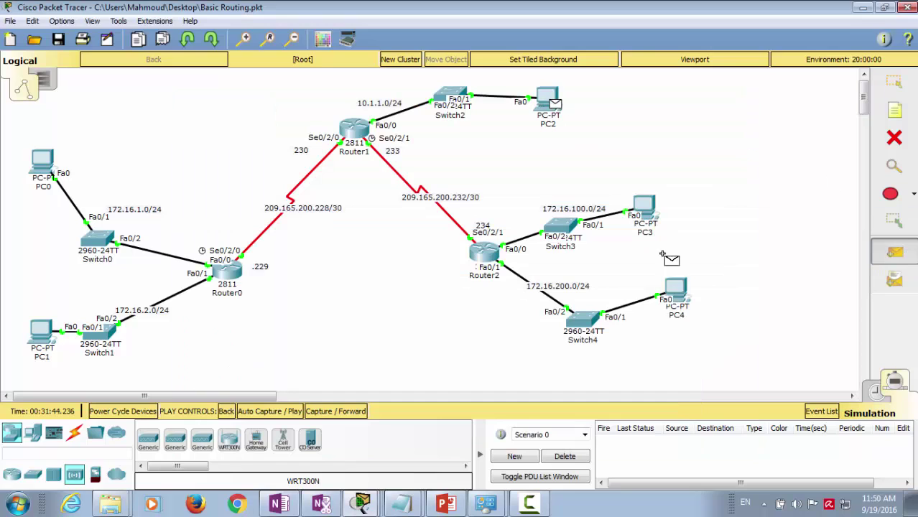
left_click(675, 289)
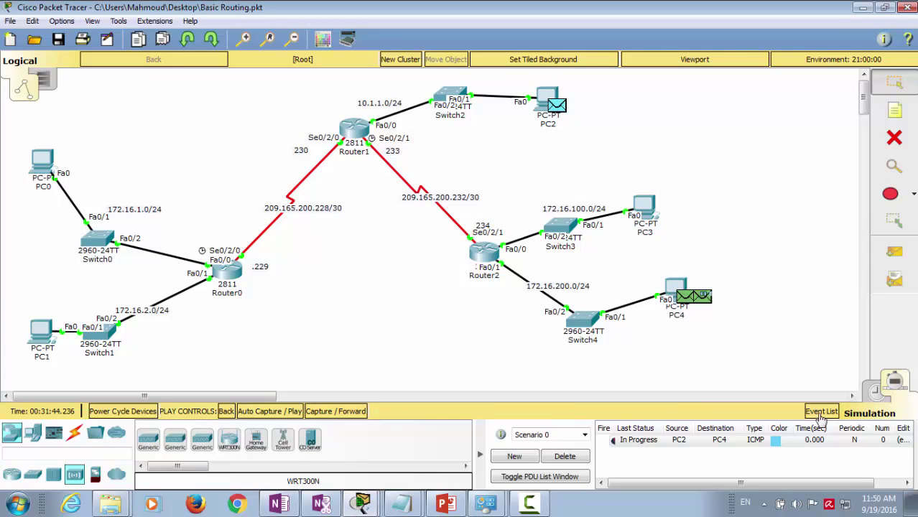
left_click(896, 380)
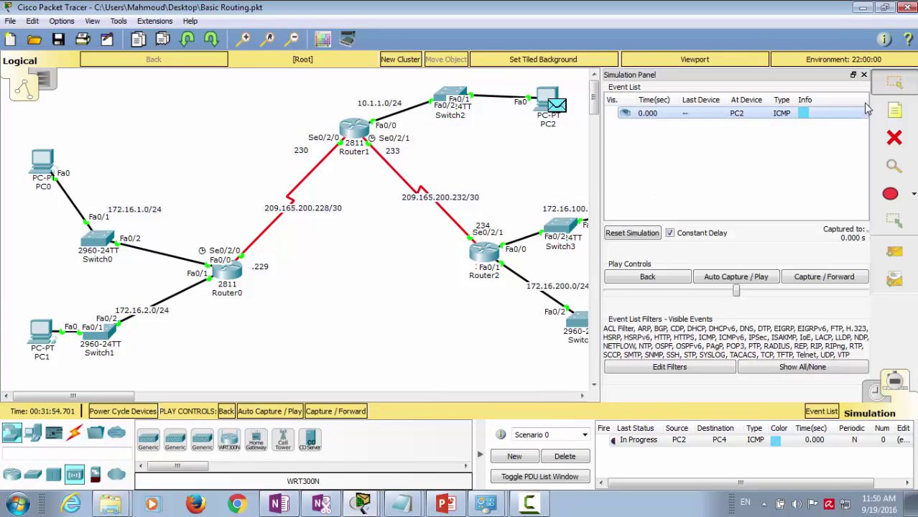
left_click(863, 75)
Step: Step the PC2-to-PC4 packet hop by hop to PC4 and back, and delete the scenario's PDU
left_click(350, 415)
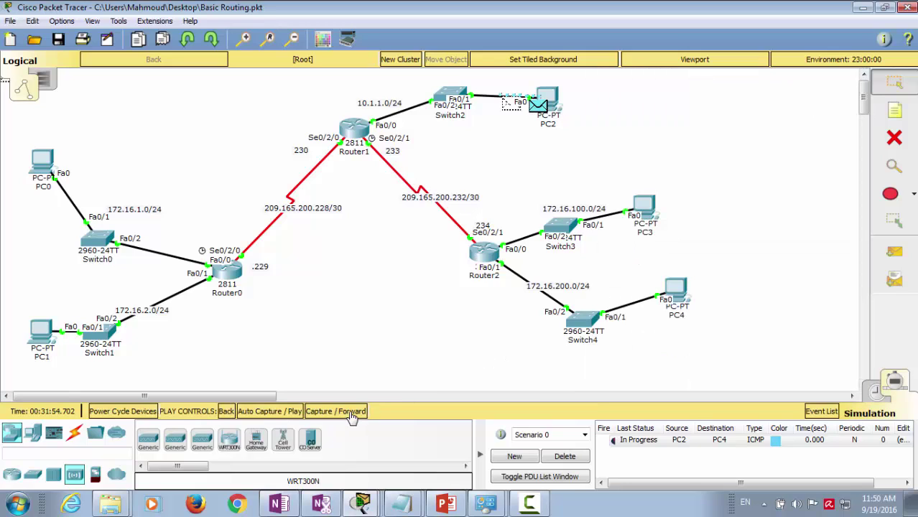
left_click(352, 415)
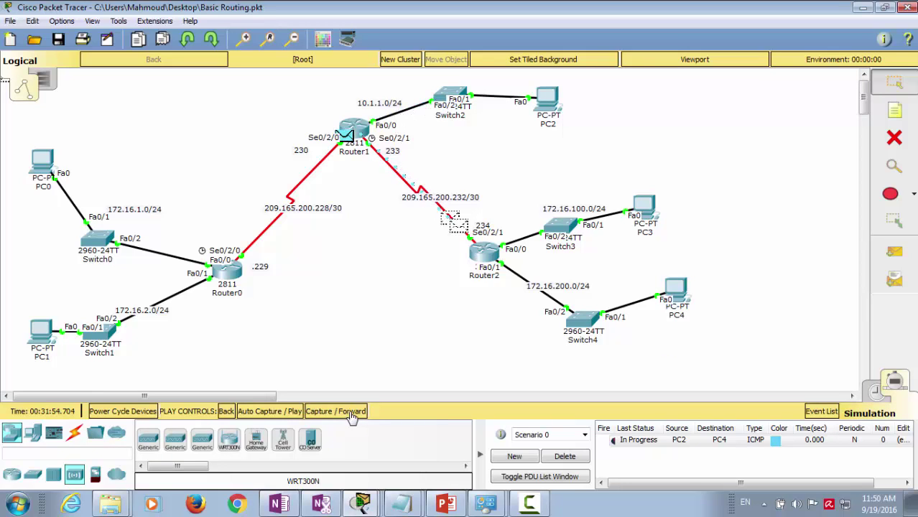
left_click(352, 415)
left_click(352, 415)
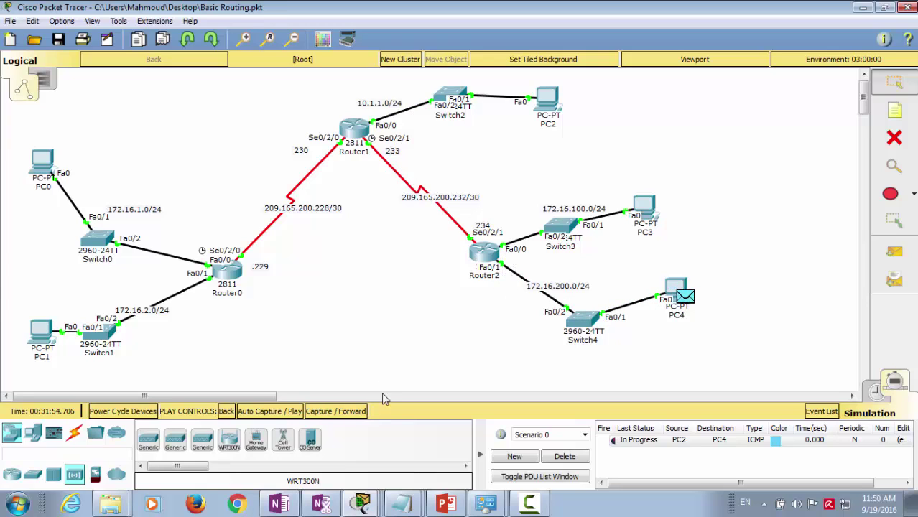
left_click(336, 417)
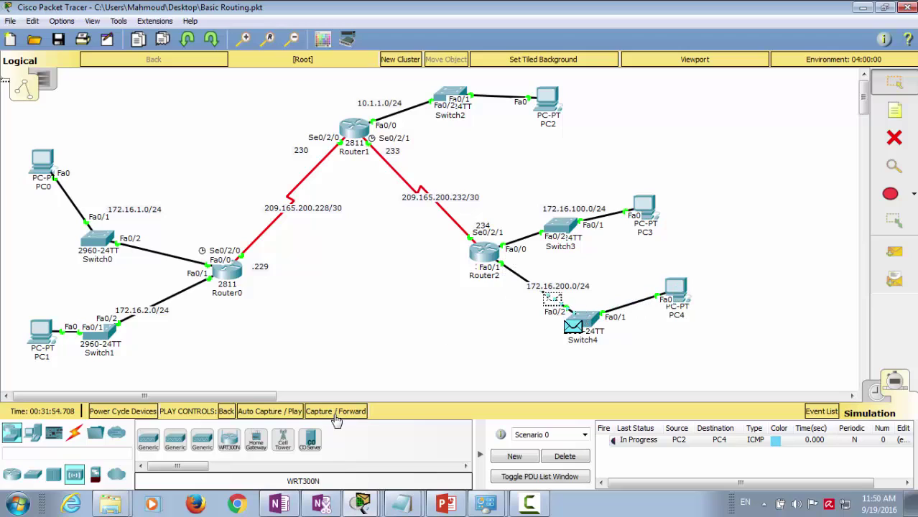
left_click(336, 411)
left_click(335, 413)
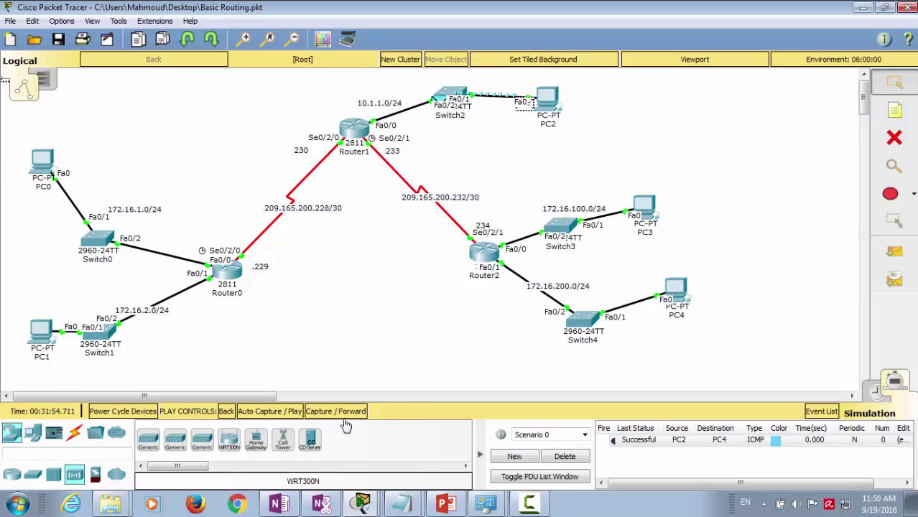
left_click(567, 457)
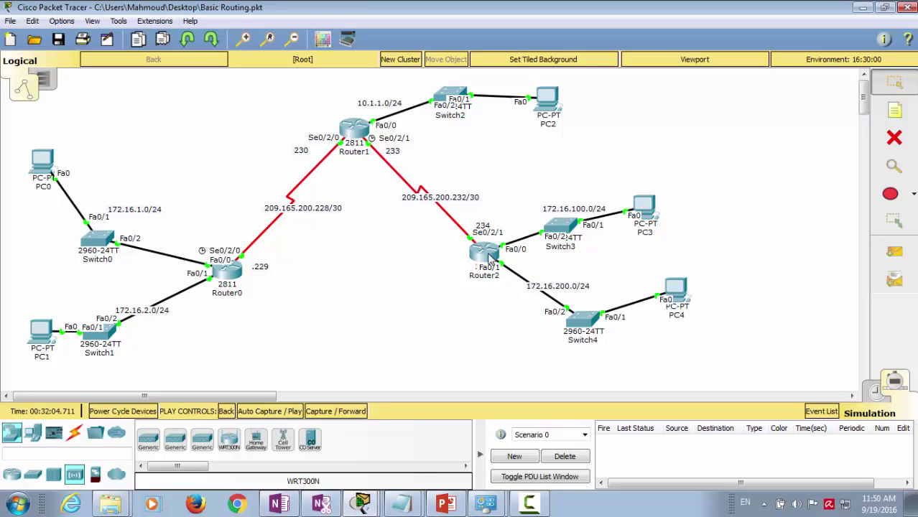
Step: In Router2's CLI, leave the current interface and enter configuration mode for interface fastEthernet 0/1
left_click(490, 255)
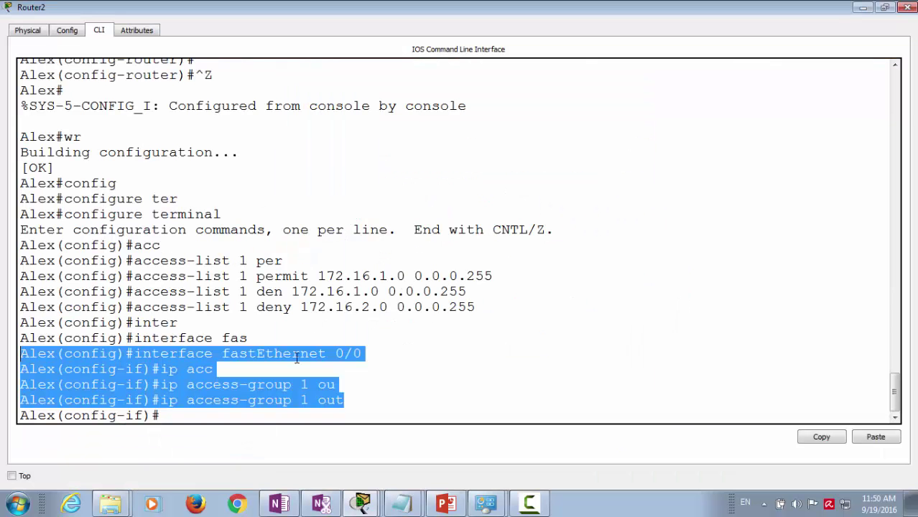
left_click(231, 422)
type("exit")
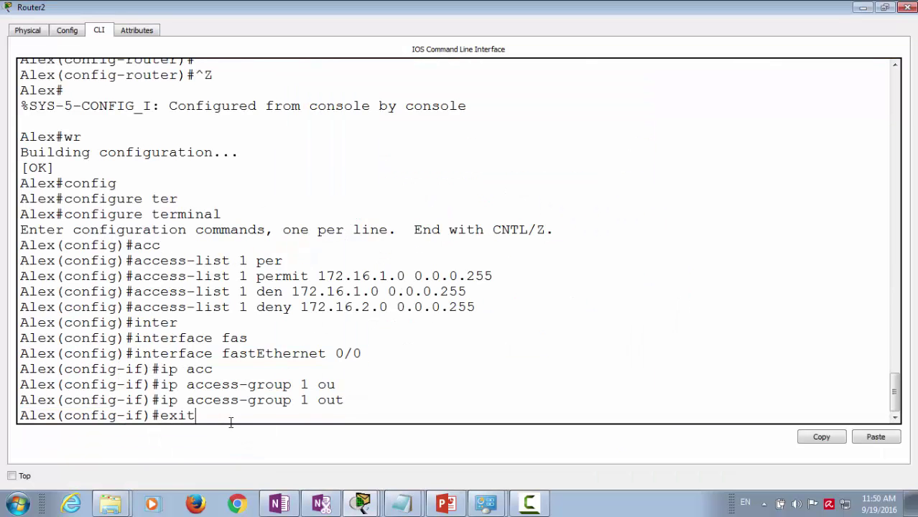
key("Return")
type("inter")
key("Tab")
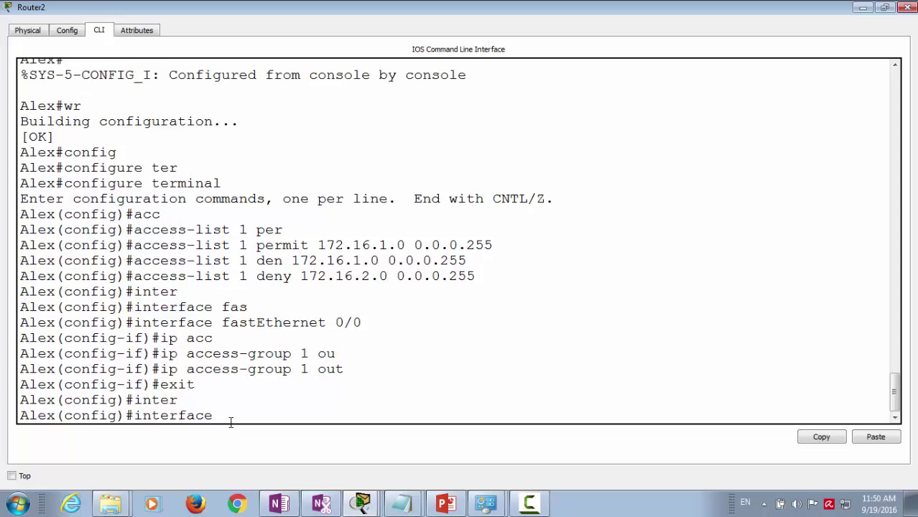
type("fas")
key("Tab")
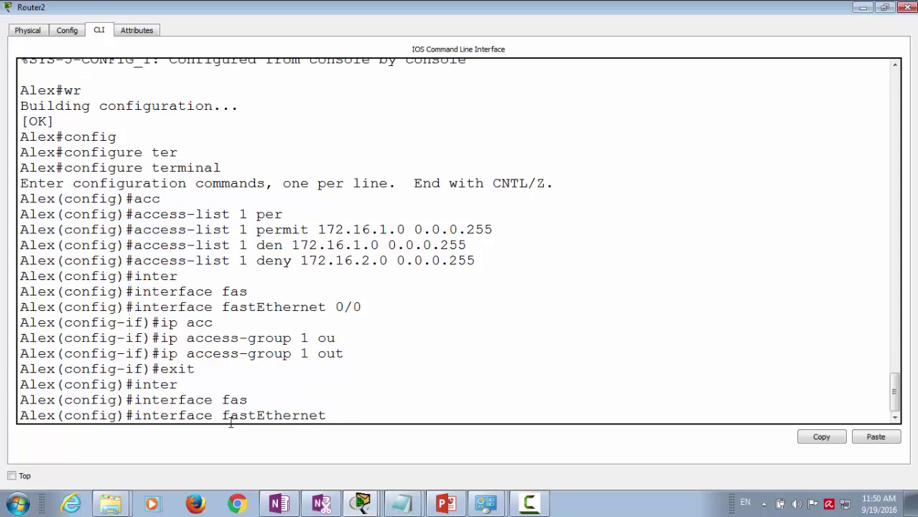
type("0/1")
key("Return")
Step: Apply access list 1 outbound on fastEthernet 0/1 with "ip access-group 1 out" and close Router2's window
type("ip acc")
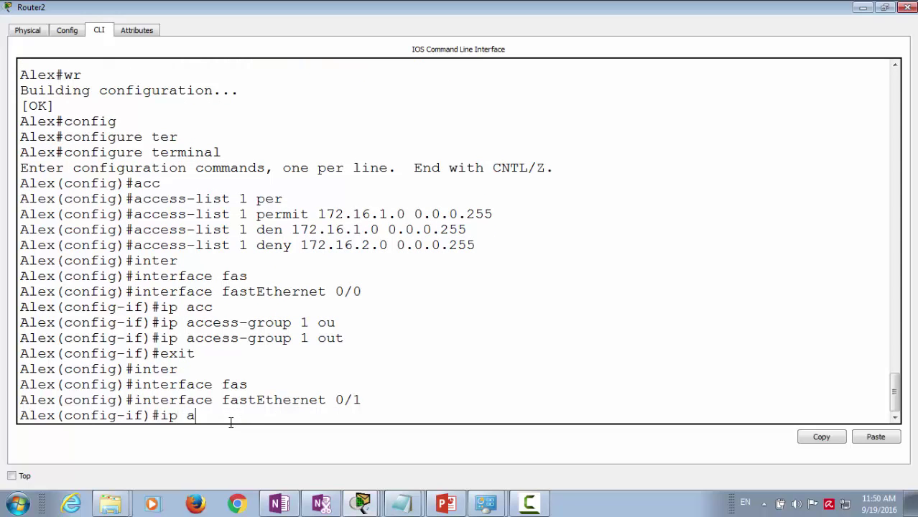
key("Tab")
type("1 ou")
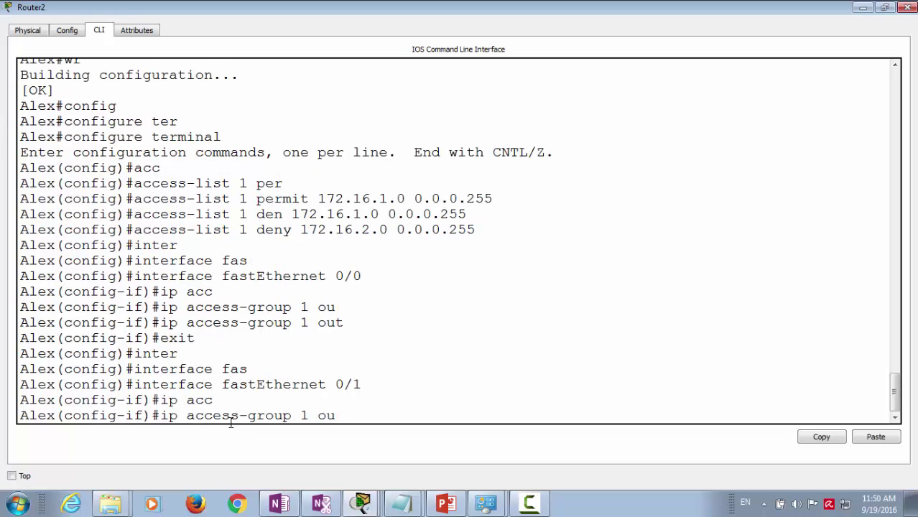
key("Tab")
key("Return")
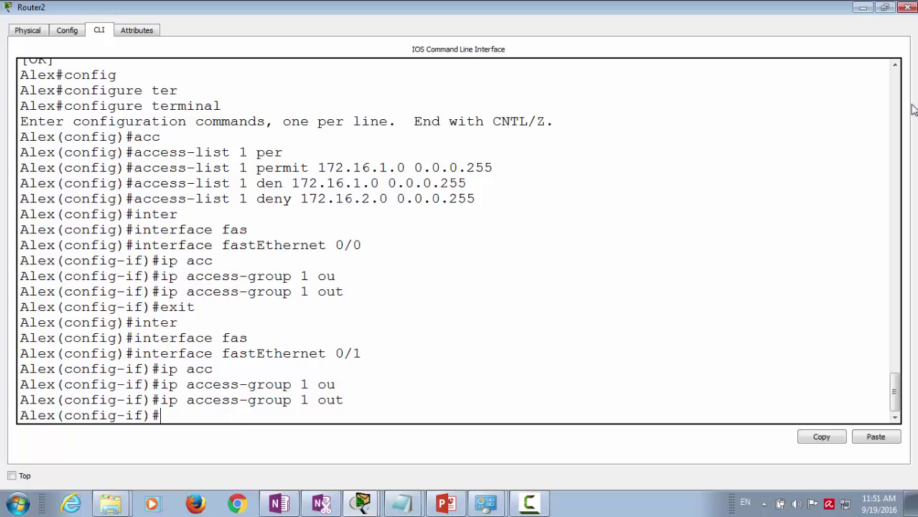
left_click(907, 8)
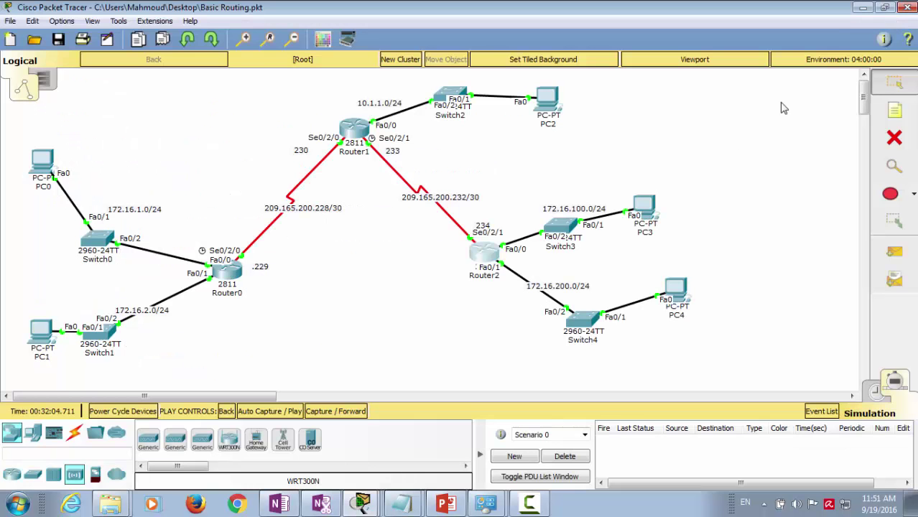
Step: Add a new simple PDU from PC2 to PC4, switch to realtime and back to simulation mode, and close the event panel
left_click(894, 251)
left_click(547, 101)
left_click(666, 284)
left_click(661, 274)
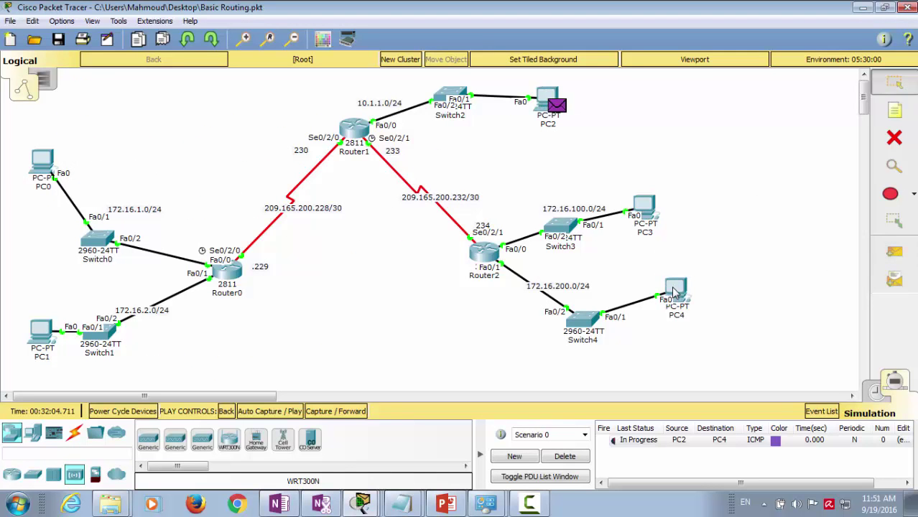
left_click(878, 392)
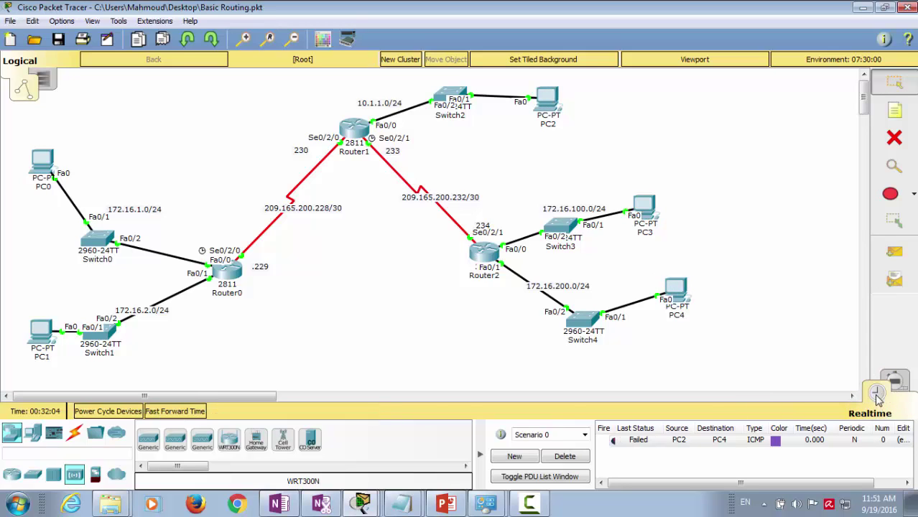
left_click(894, 382)
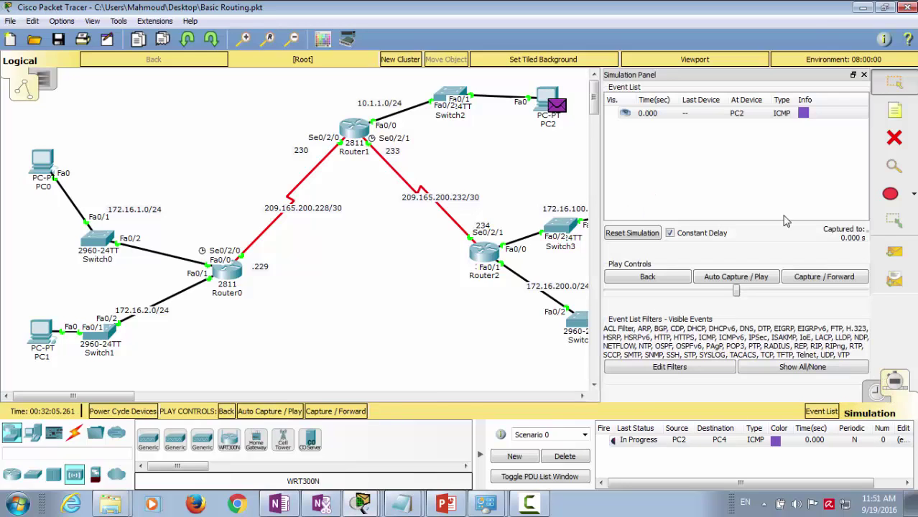
left_click(864, 75)
Step: Step the new PC2-to-PC4 packet through the network until it finishes, and delete the scenario's PDU
left_click(336, 411)
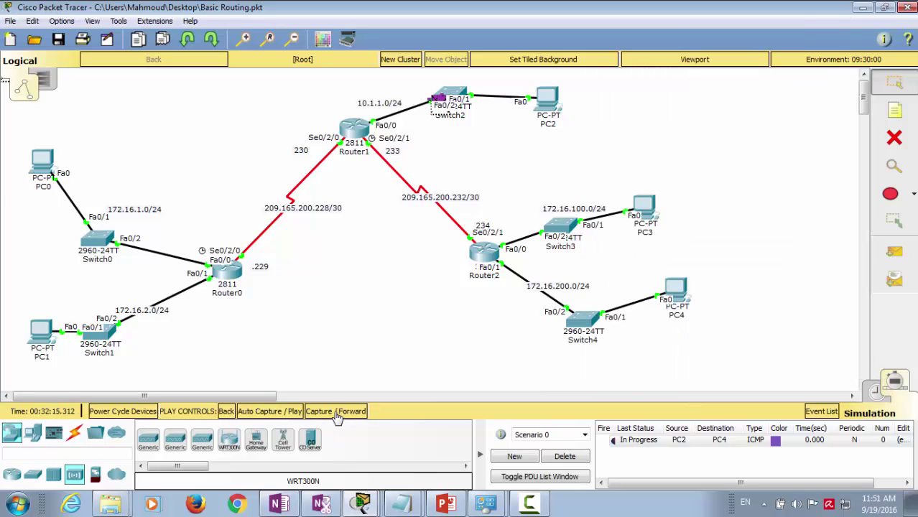
left_click(336, 415)
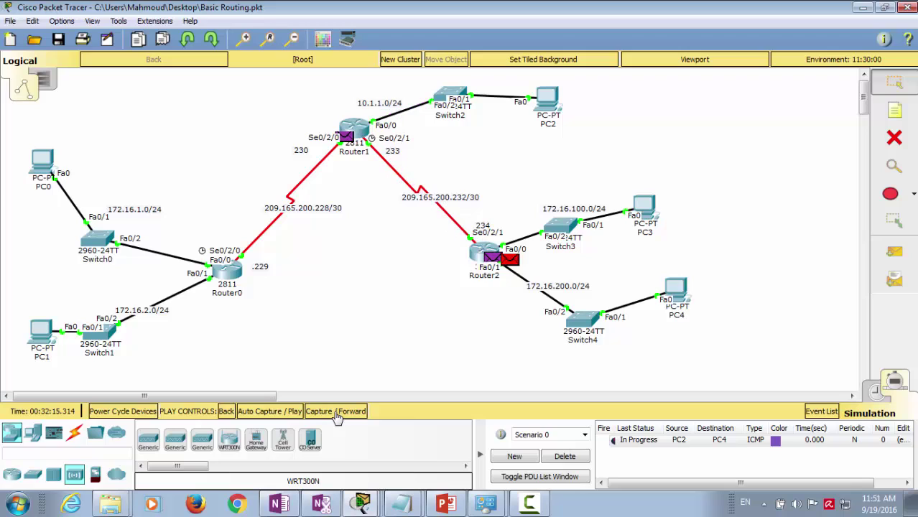
left_click(336, 415)
left_click(336, 415)
left_click(336, 415)
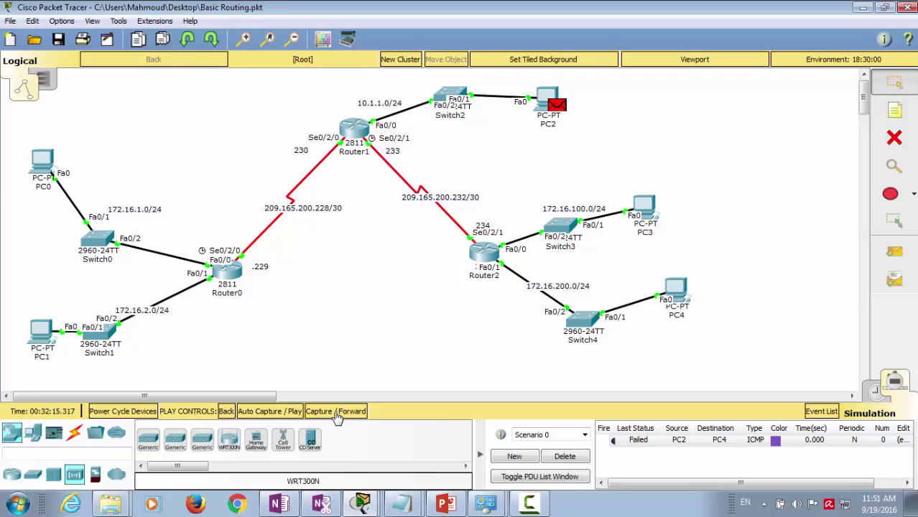
left_click(578, 457)
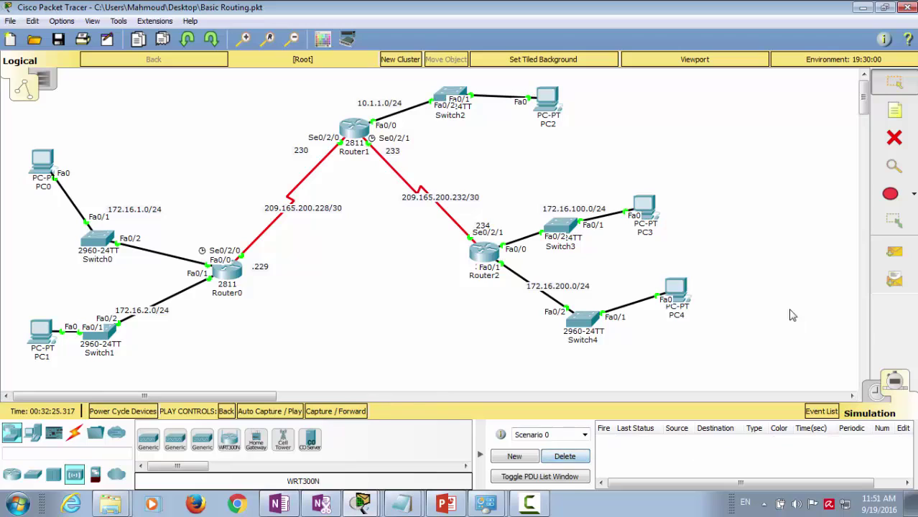
Step: Add a simple PDU from PC0 to PC3 and step it forward through the network to PC3
left_click(894, 252)
left_click(48, 162)
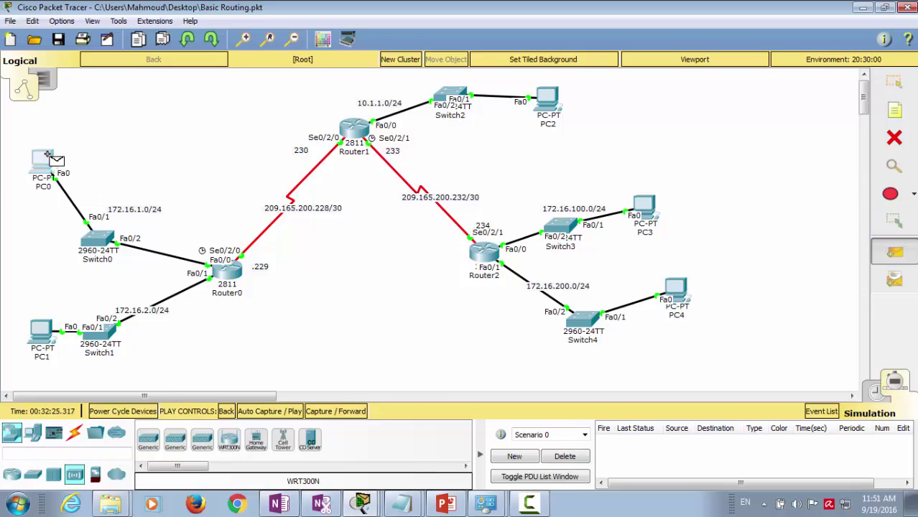
left_click(646, 207)
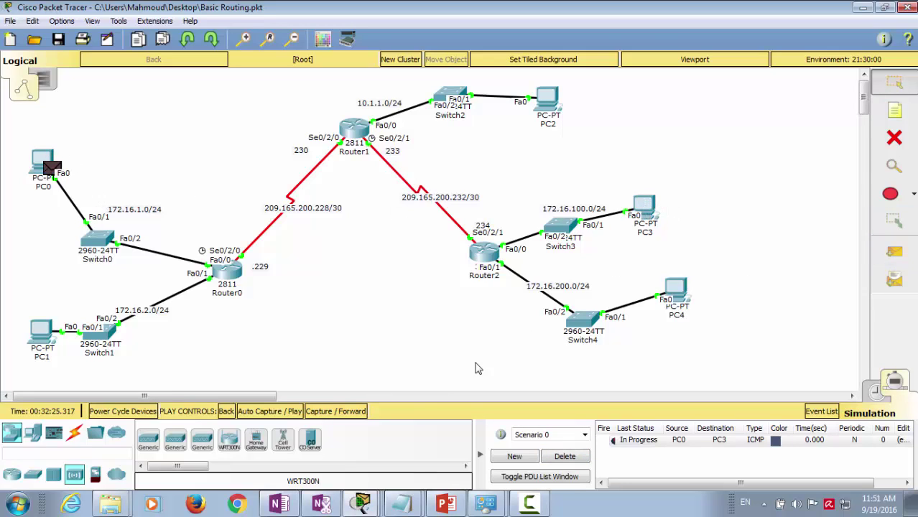
left_click(328, 413)
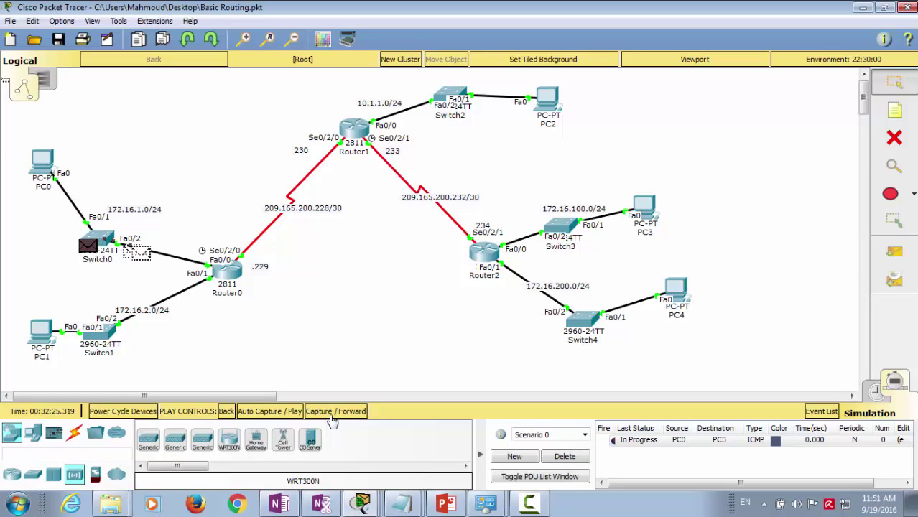
left_click(332, 413)
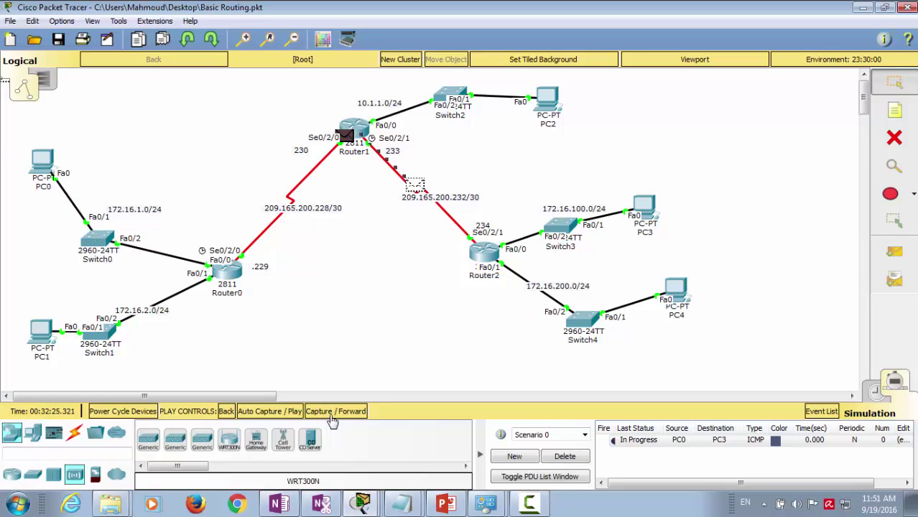
left_click(332, 415)
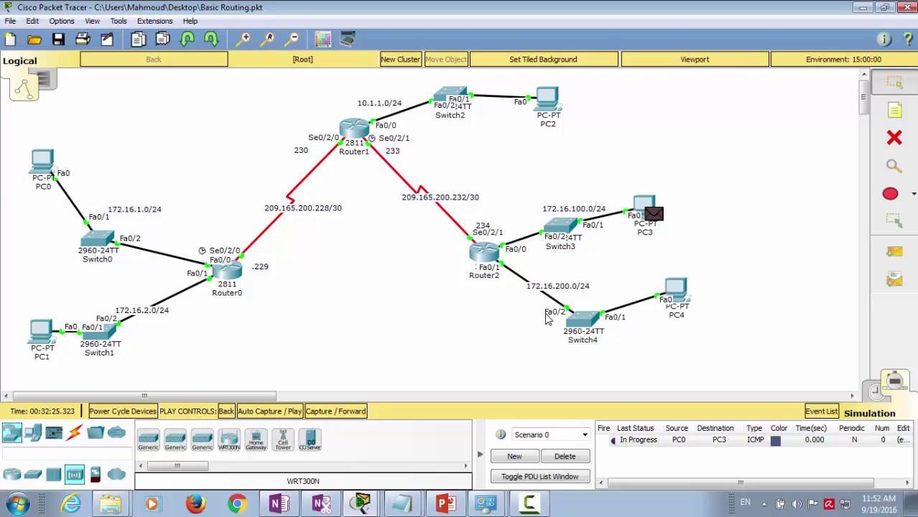
Step: Switch to OneNote, add a new section after New Section 5, and handwrite "permit 172.16.1.0" on its page
left_click(278, 505)
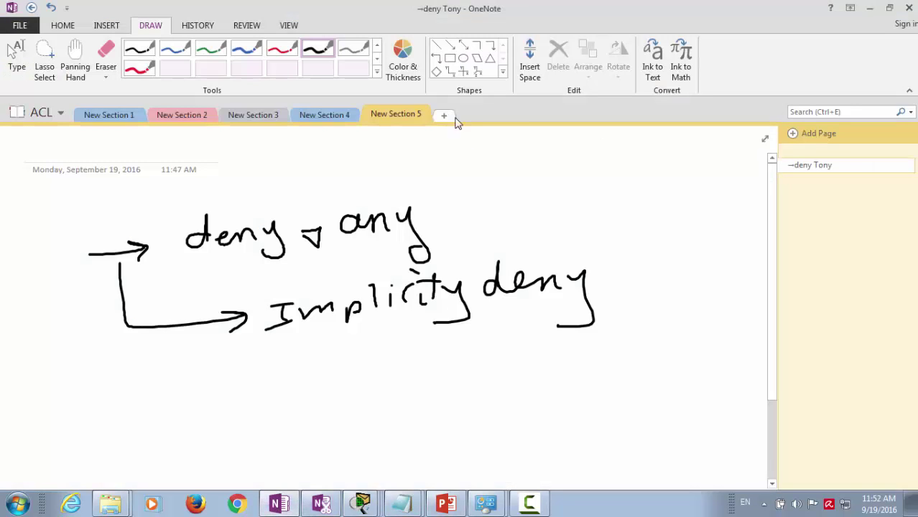
left_click(444, 117)
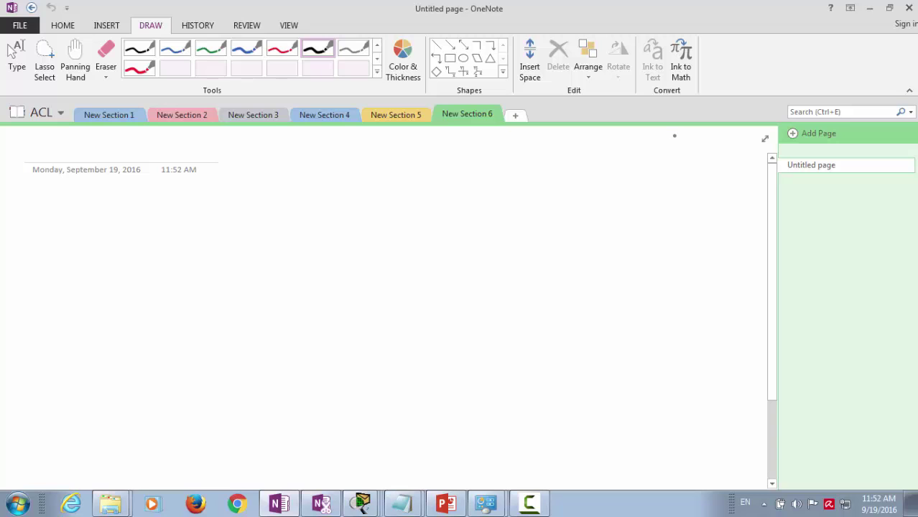
mouse_move(182, 203)
left_mouse_down()
mouse_move(196, 225)
mouse_move(223, 212)
mouse_move(252, 222)
mouse_move(374, 186)
mouse_move(358, 205)
mouse_move(401, 211)
left_mouse_up()
left_click(420, 203)
left_click_drag(432, 177, 435, 205)
left_click_drag(459, 173, 447, 207)
left_click(471, 203)
mouse_move(486, 173)
left_mouse_down()
mouse_move(502, 206)
mouse_move(535, 187)
left_mouse_up()
left_click(511, 202)
Step: Handwrite the wildcard mask 0.0.0.255 beside the address and draw an arrow from the address's last 0 to the 255
left_click_drag(600, 188, 599, 189)
mouse_move(633, 185)
left_mouse_down()
mouse_move(622, 189)
mouse_move(666, 184)
left_mouse_up()
left_click_drag(696, 178, 712, 191)
left_click_drag(733, 174, 728, 182)
left_click(689, 192)
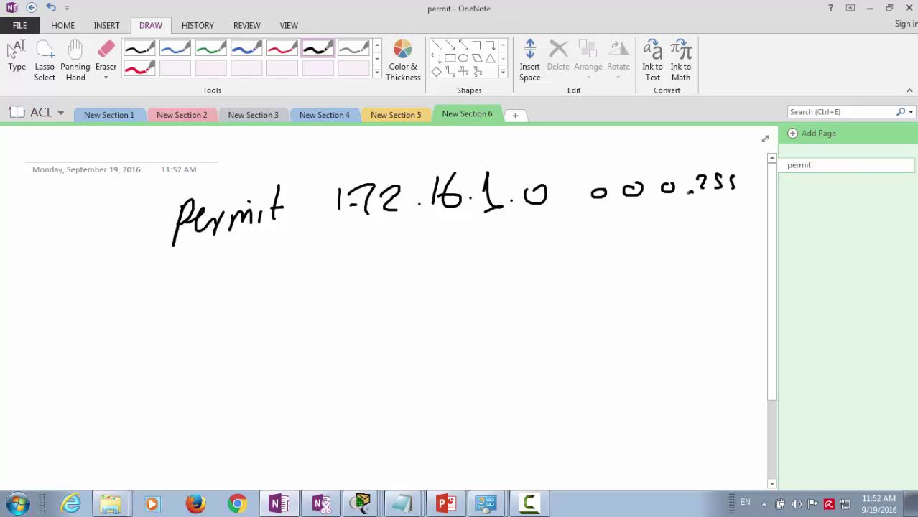
left_click(646, 198)
mouse_move(533, 185)
left_mouse_down()
mouse_move(559, 150)
mouse_move(652, 150)
mouse_move(685, 154)
left_mouse_up()
Step: Handwrite "deny 172.16.2.0 0.0.0.255" and "deny any" below the permit line, and draw a pointing arrow before each of the three lines
mouse_move(185, 295)
left_mouse_down()
mouse_move(173, 297)
mouse_move(237, 284)
mouse_move(234, 322)
left_mouse_up()
mouse_move(327, 259)
left_mouse_down()
mouse_move(357, 252)
mouse_move(356, 271)
mouse_move(405, 263)
mouse_move(444, 232)
mouse_move(535, 253)
mouse_move(758, 231)
left_mouse_up()
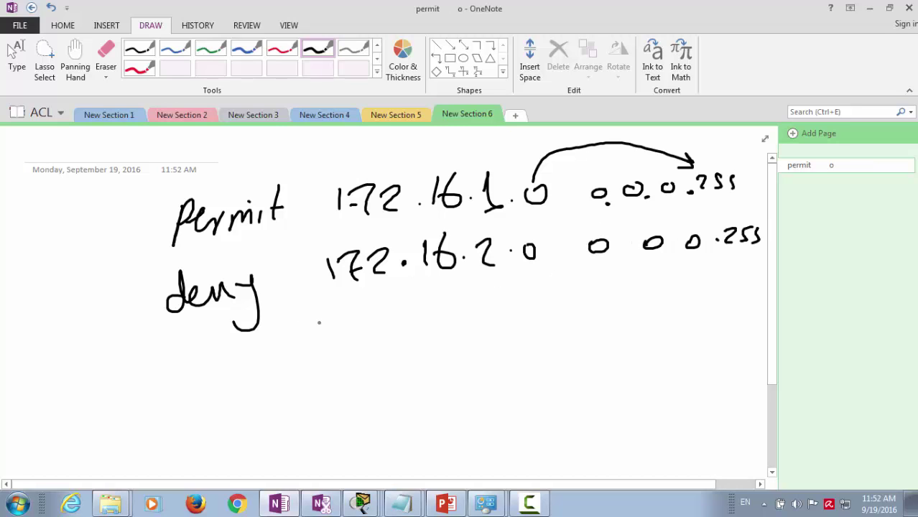
mouse_move(194, 378)
left_mouse_down()
mouse_move(217, 373)
mouse_move(244, 387)
mouse_move(270, 368)
mouse_move(267, 418)
mouse_move(421, 349)
mouse_move(451, 353)
mouse_move(454, 386)
left_mouse_up()
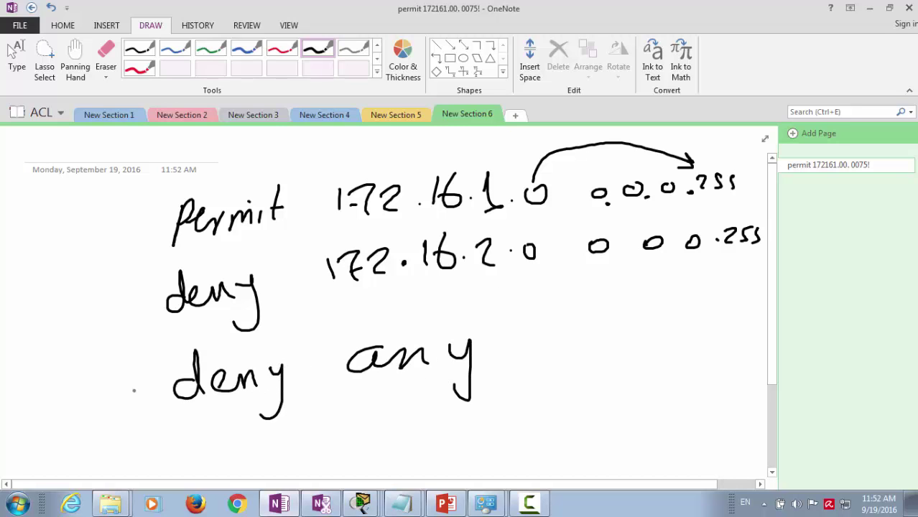
left_click_drag(104, 406, 150, 401)
left_click_drag(92, 327, 137, 322)
mouse_move(91, 231)
left_mouse_down()
mouse_move(105, 231)
mouse_move(110, 251)
left_mouse_up()
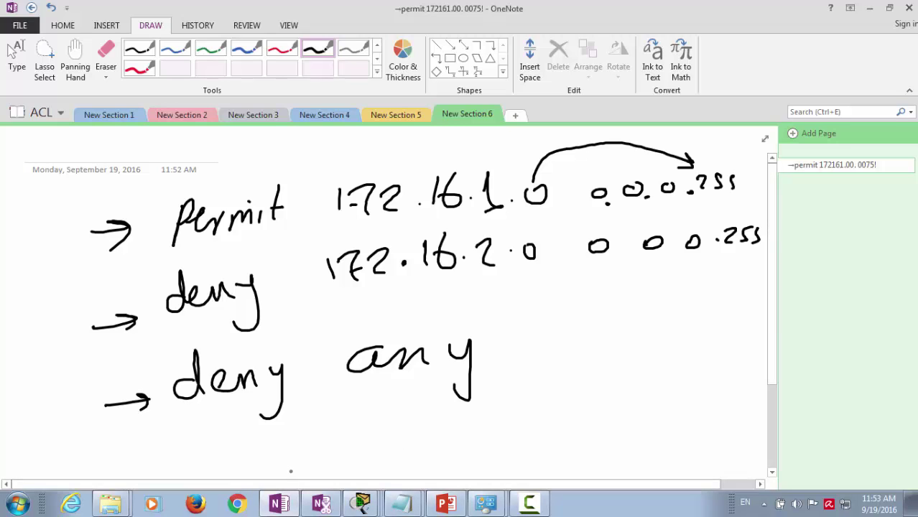
Step: Draw another arrow below the "deny any" line and handwrite "permit 10." after it
mouse_move(99, 457)
left_mouse_down()
mouse_move(158, 440)
mouse_move(158, 458)
left_mouse_up()
mouse_move(202, 439)
left_mouse_down()
mouse_move(202, 463)
mouse_move(251, 439)
mouse_move(303, 440)
left_mouse_up()
left_click_drag(316, 404, 319, 439)
left_click_drag(300, 418, 328, 413)
left_click(287, 424)
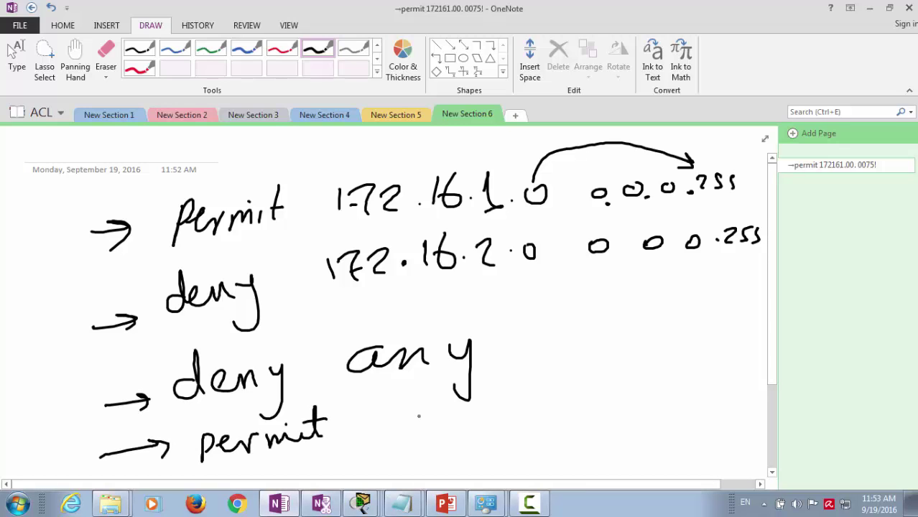
left_click_drag(406, 412, 409, 450)
left_click_drag(438, 417, 447, 423)
left_click(464, 425)
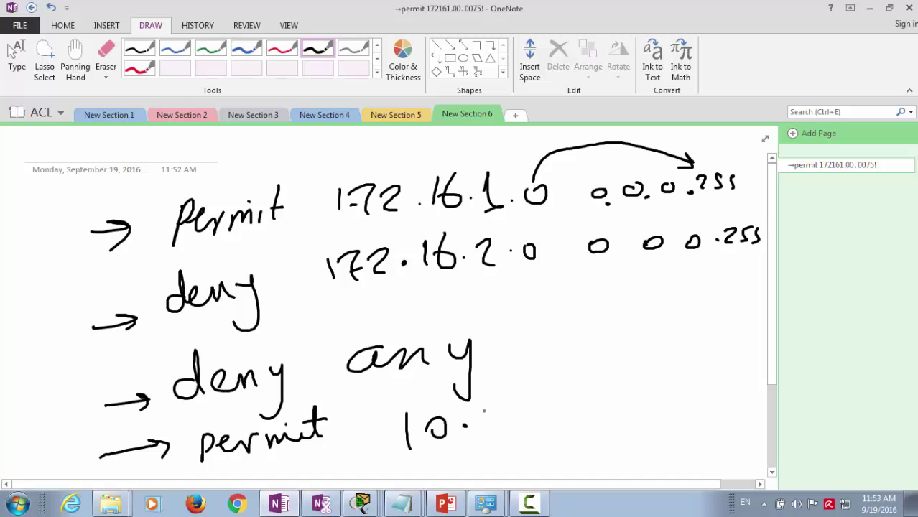
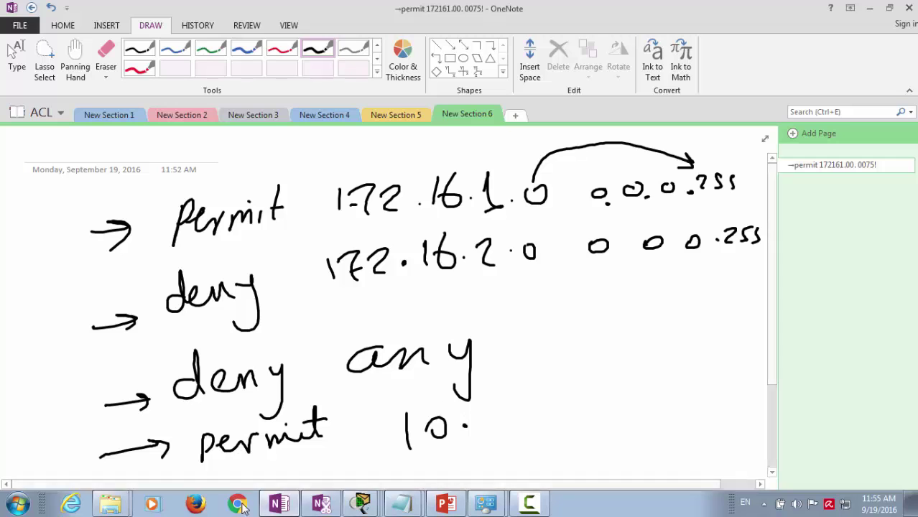
left_click(530, 502)
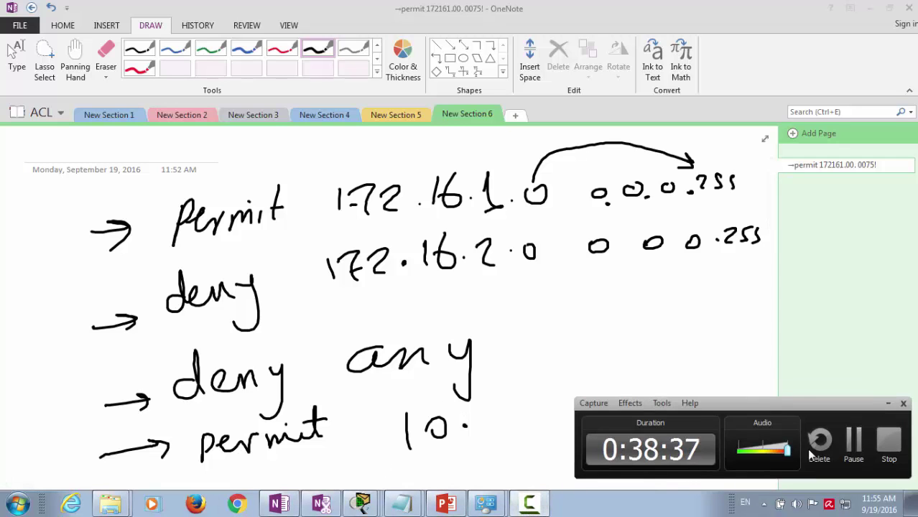
left_click(853, 440)
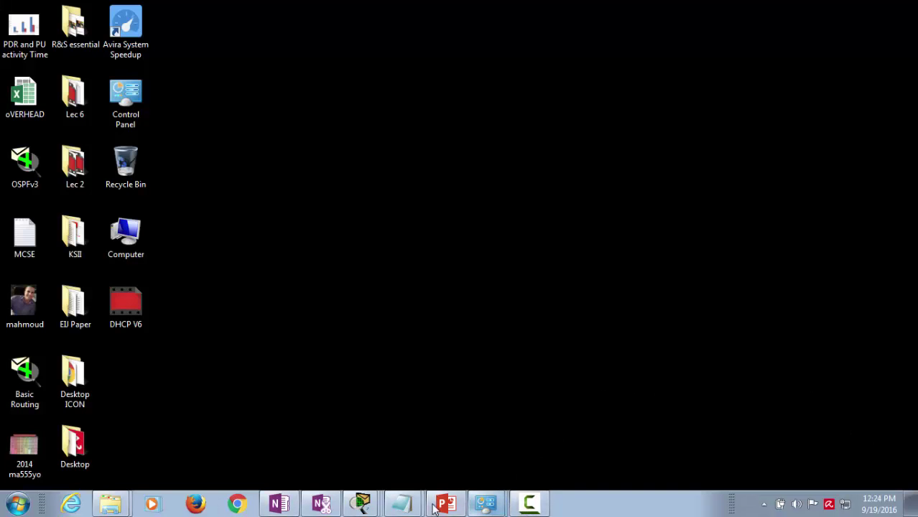
Step: Return to OneNote, add two new sections after New Section 6, and open the blank page of New Section 7
left_click(280, 504)
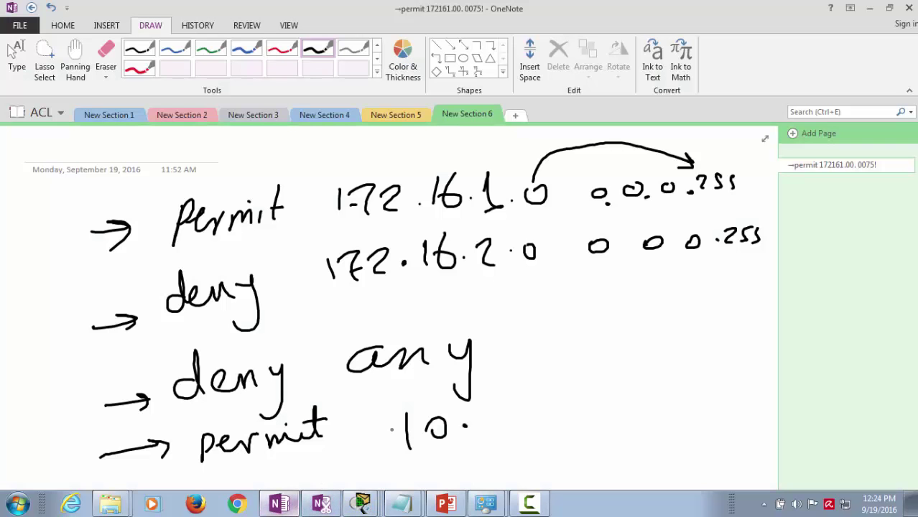
left_click(515, 115)
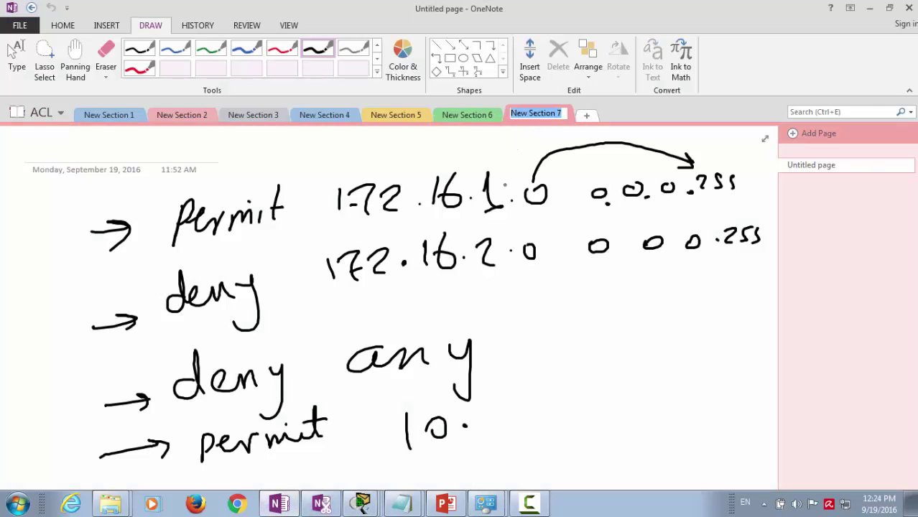
left_click(535, 115)
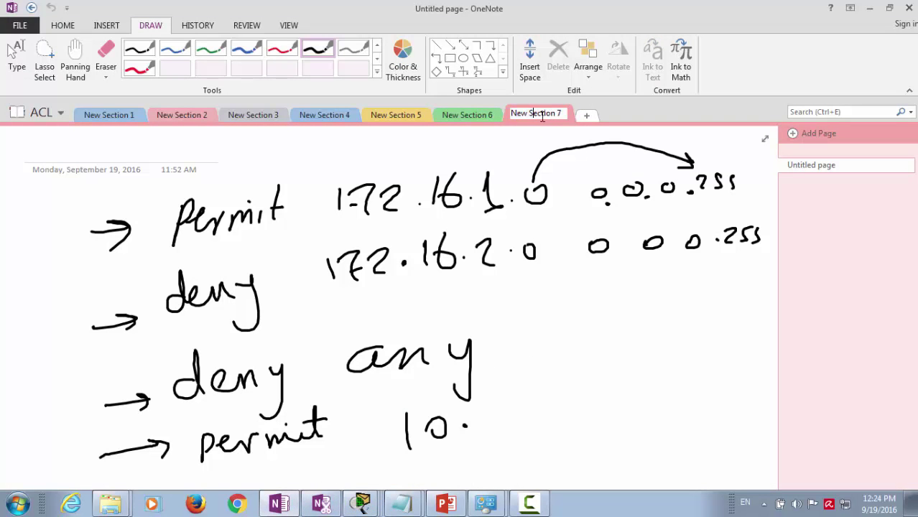
double_click(560, 114)
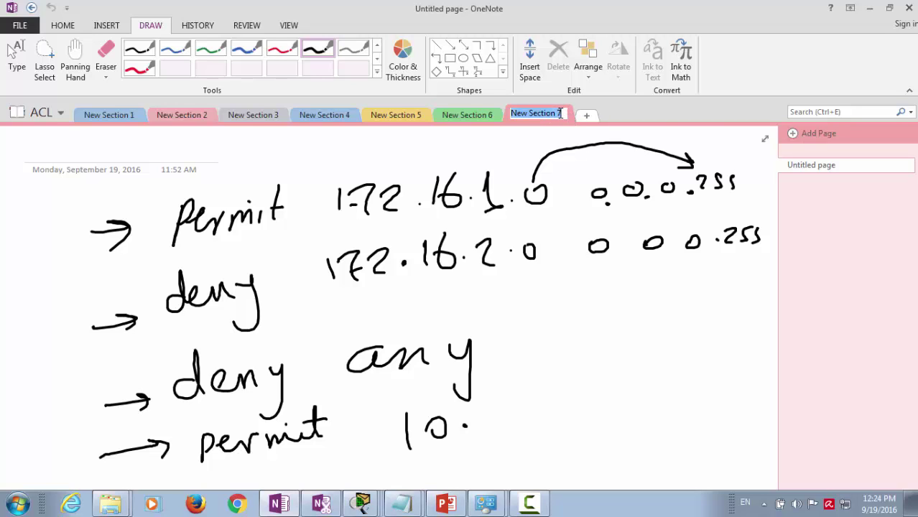
left_click(586, 116)
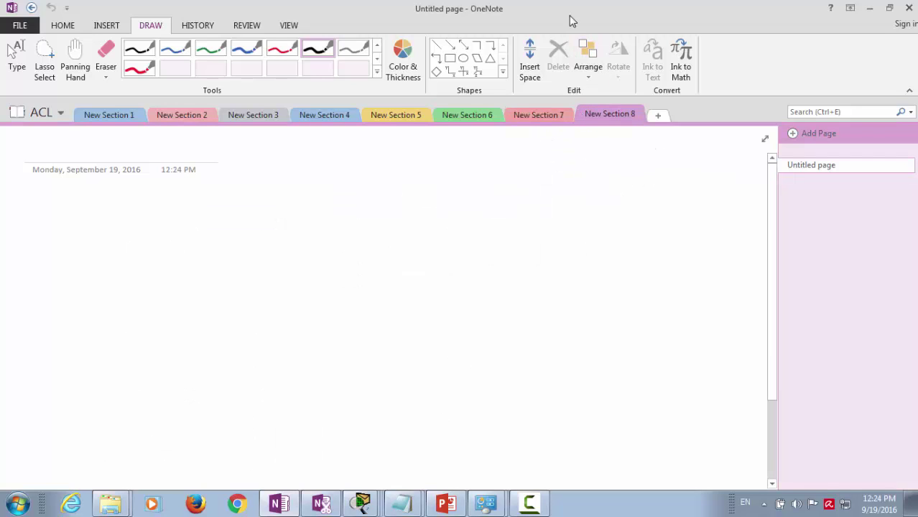
left_click(538, 115)
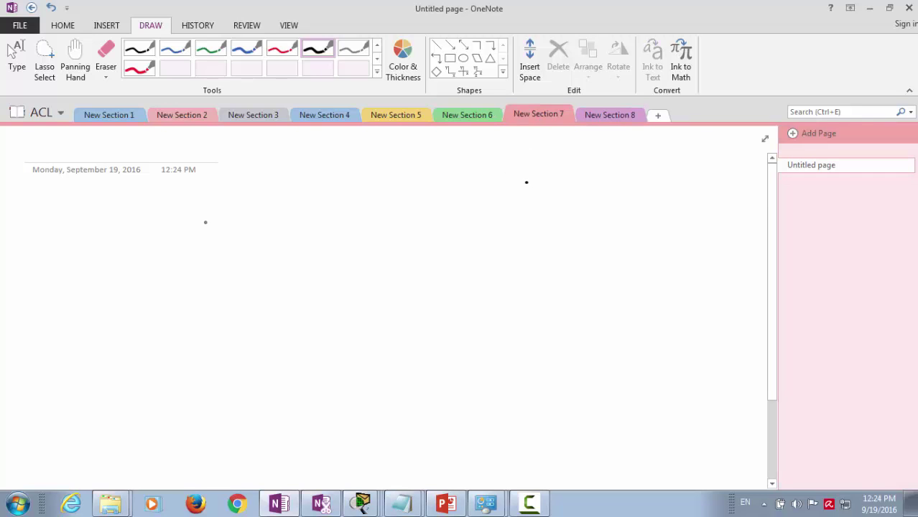
Step: Handwrite the heading "Adding" on the blank page and underline it
mouse_move(199, 232)
left_mouse_down()
mouse_move(208, 211)
mouse_move(215, 231)
left_mouse_up()
left_click_drag(201, 224, 250, 227)
mouse_move(255, 223)
left_mouse_down()
mouse_move(264, 214)
mouse_move(296, 232)
mouse_move(290, 243)
left_mouse_up()
left_click_drag(214, 252, 260, 243)
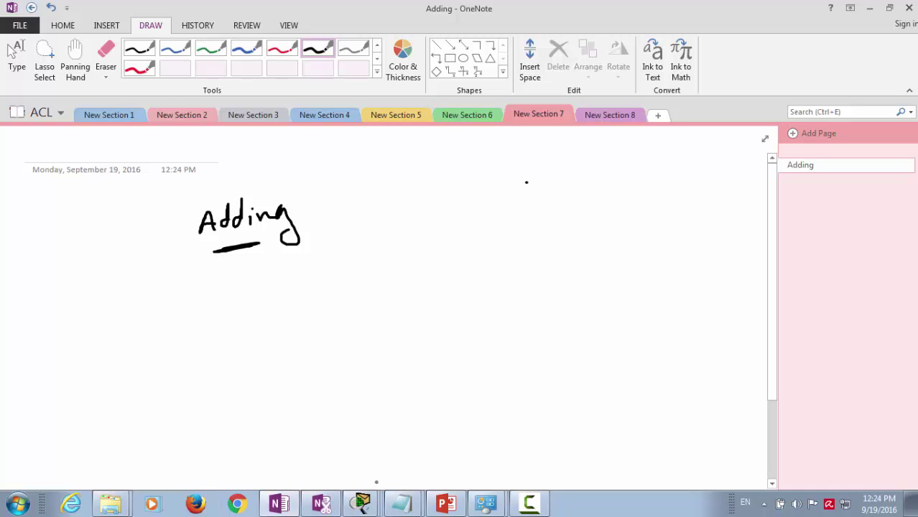
Step: Switch to the Basic Routing topology in Packet Tracer, return it to realtime mode, and open Router2's CLI in a maximized window
mouse_move(362, 503)
left_click(338, 439)
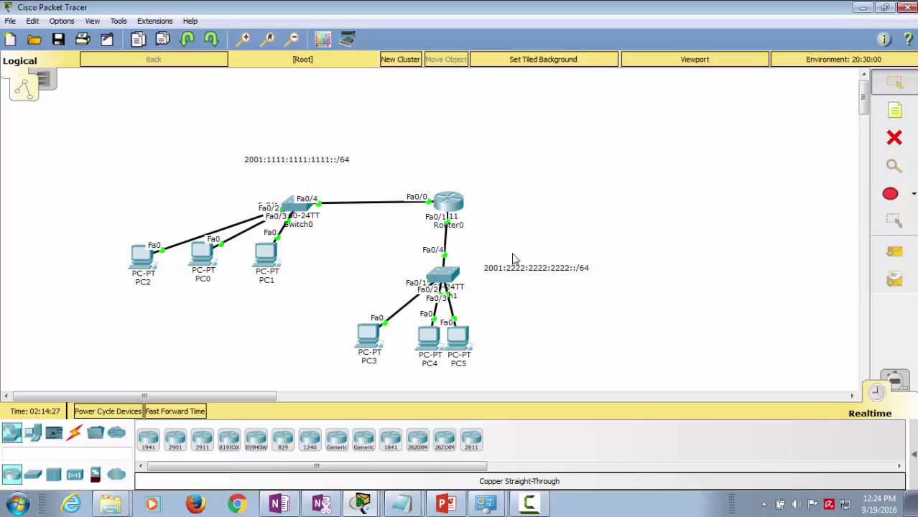
mouse_move(361, 503)
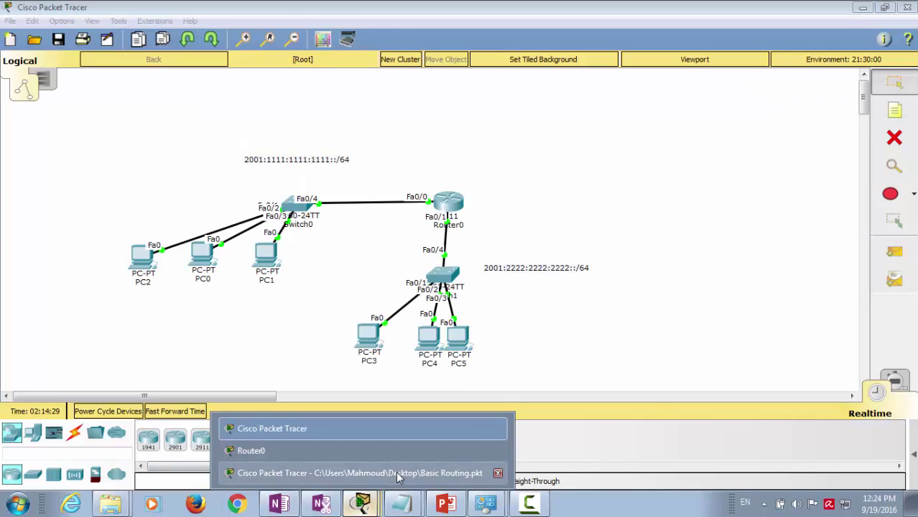
left_click(399, 474)
left_click(490, 257)
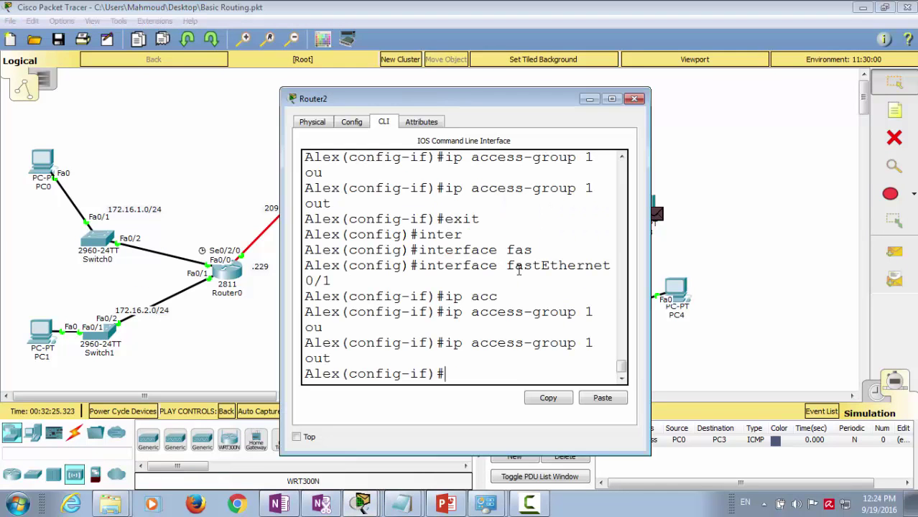
left_click(876, 393)
left_click(479, 262)
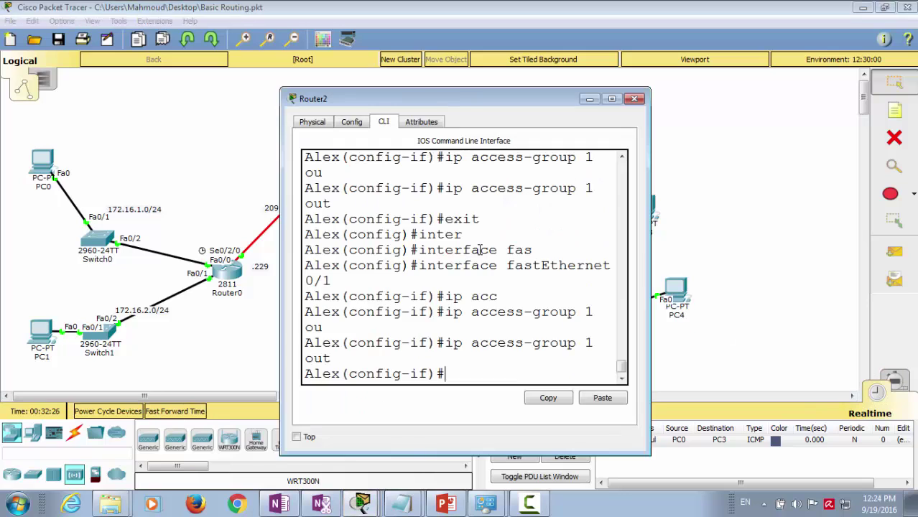
double_click(472, 99)
Step: Exit interface configuration and add the entry "access-list 1 permit 10.1.1.0 0.0.0.255" on Router2
type("e")
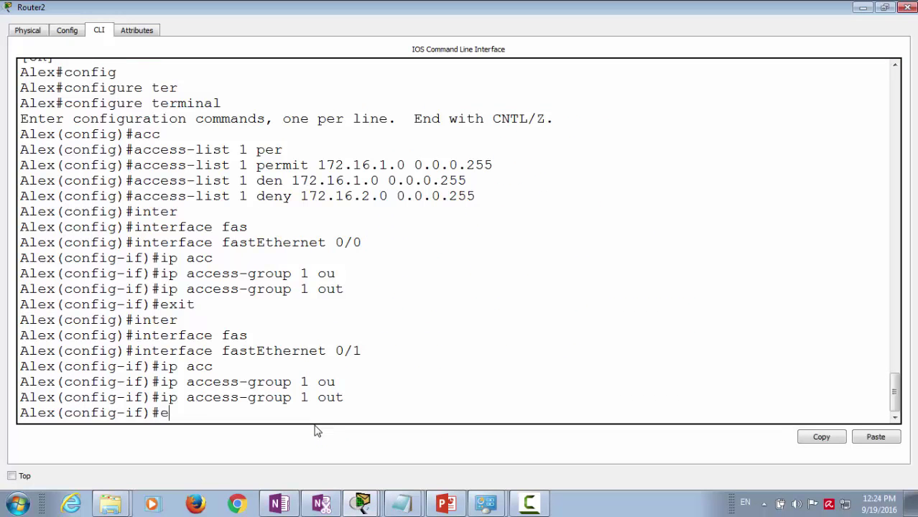
type("xit")
key("Return")
type("acc")
key("Tab")
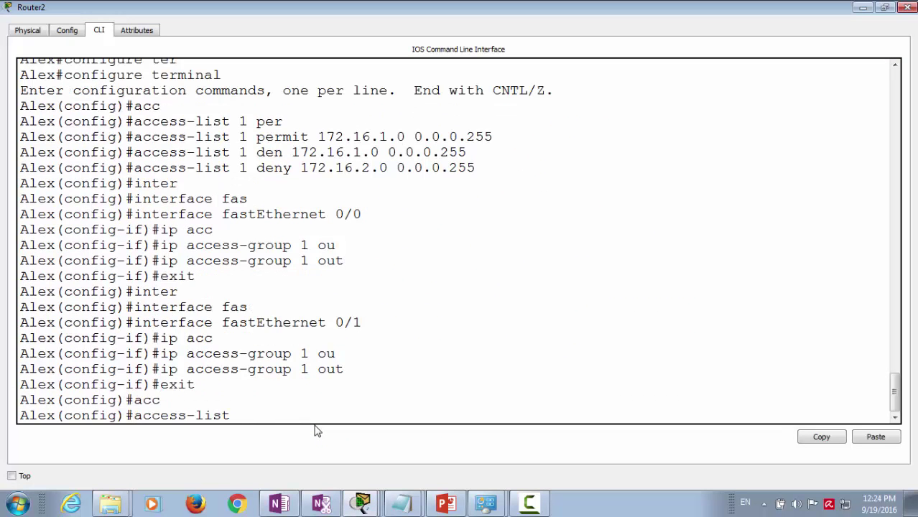
type("1 permi")
key("Tab")
type("10")
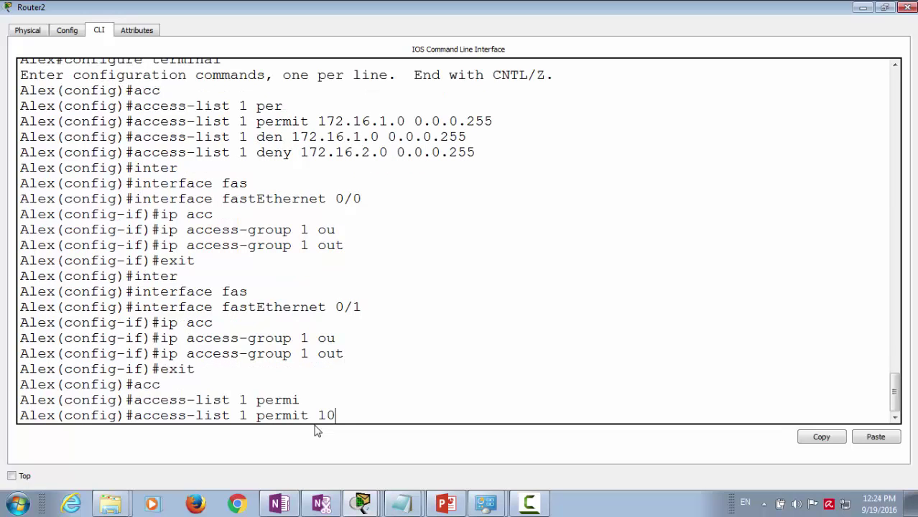
type(".1.1.0 0.0.0.255")
key("Return")
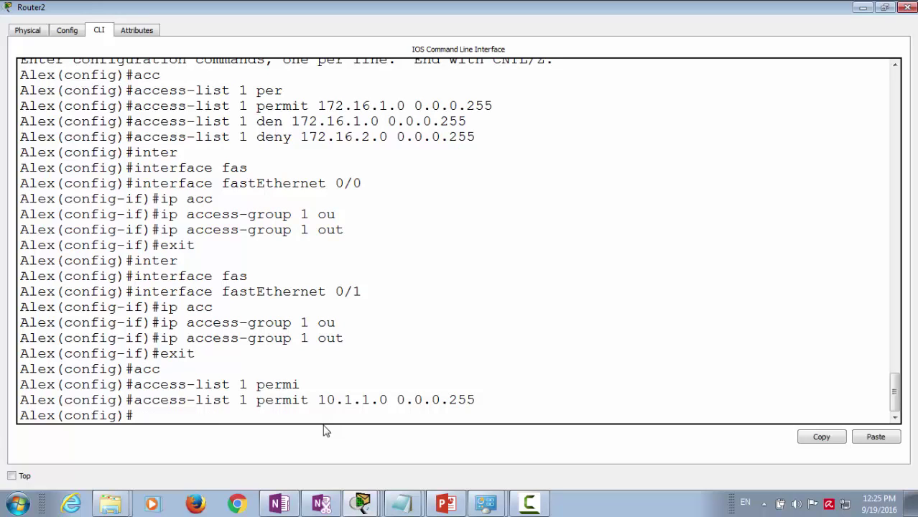
Step: Leave configuration mode, list the router's entries with "show access-lists", and minimize the Router2 and Basic Routing windows
key("ctrl+z")
type("sho")
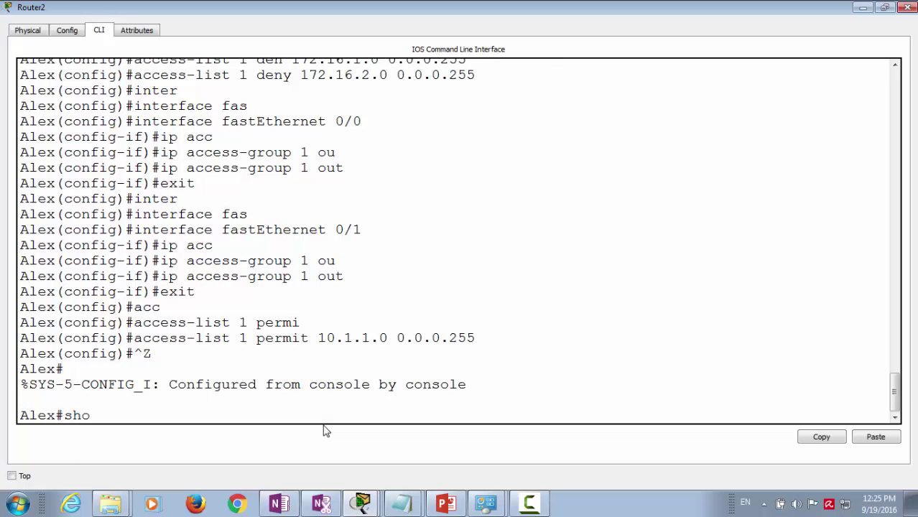
type("w acc")
key("Tab")
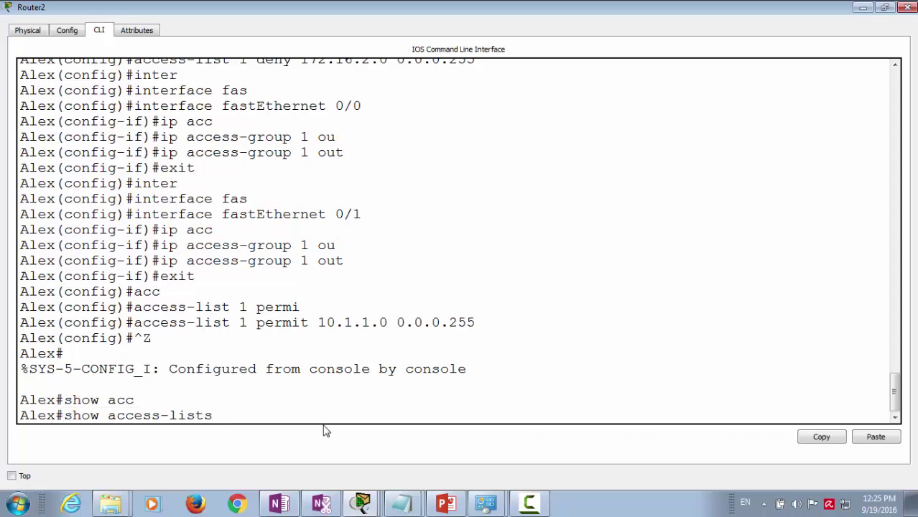
key("Return")
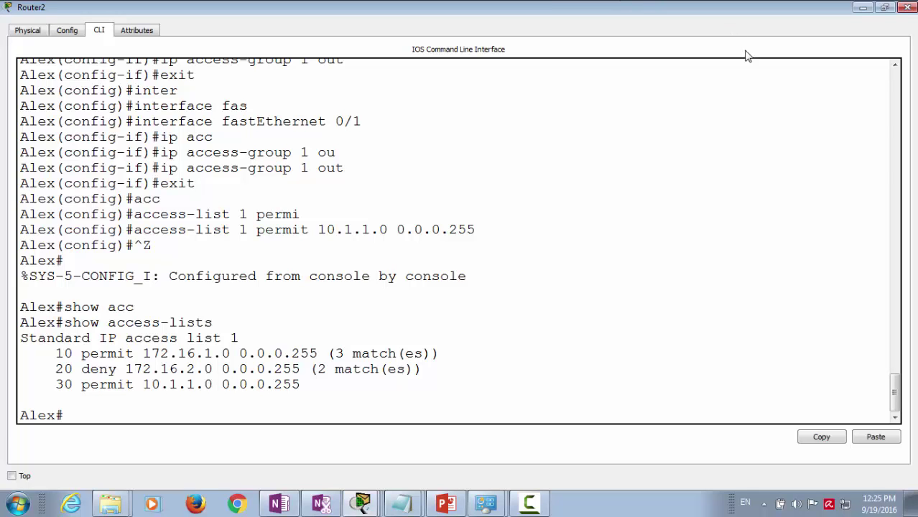
left_click(863, 10)
left_click(864, 10)
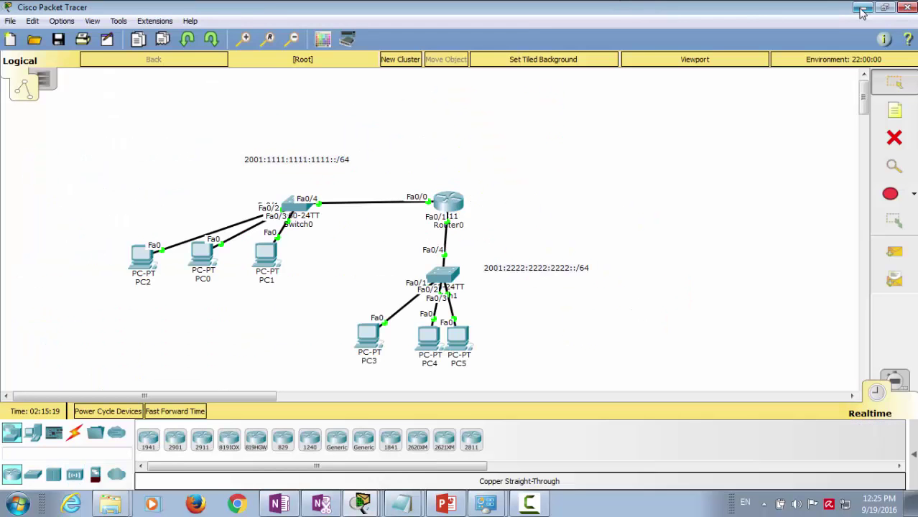
Step: Switch to the Basic Routing topology and send a simple PDU from PC2 to PC3
mouse_move(363, 505)
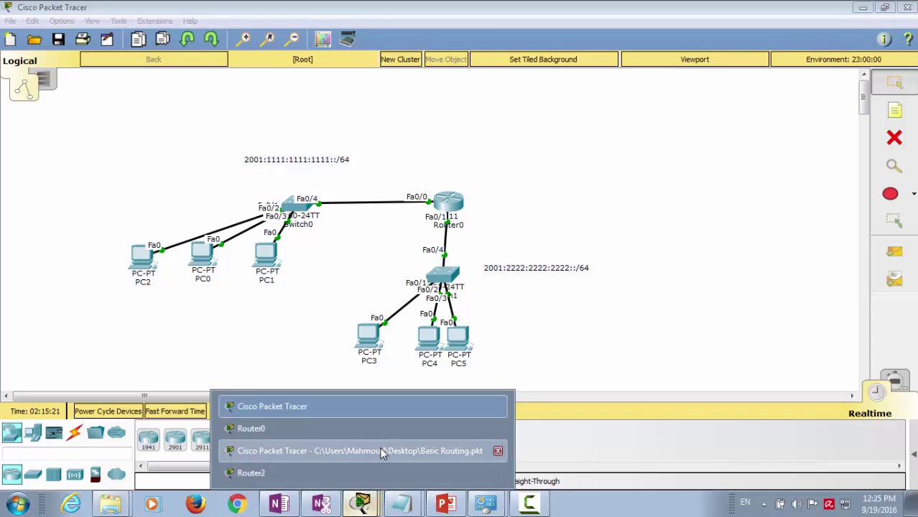
left_click(383, 450)
left_click(894, 252)
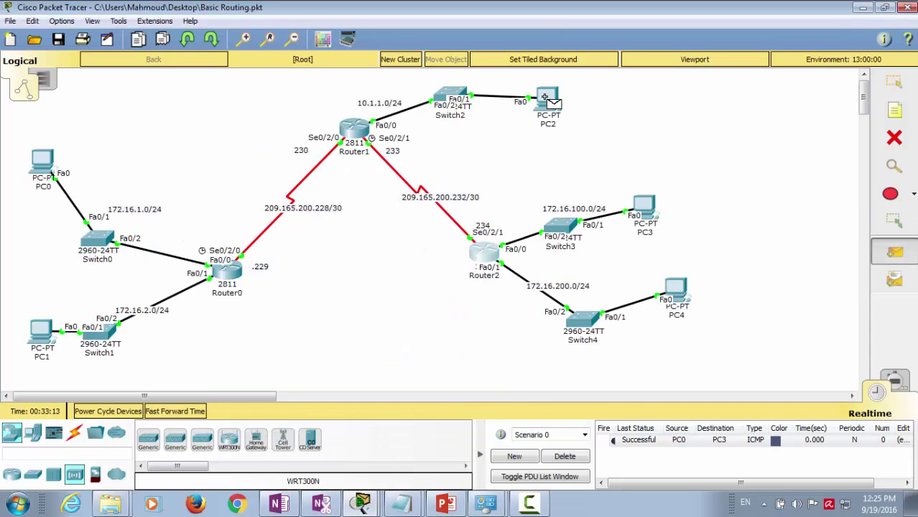
left_click(547, 100)
left_click(630, 199)
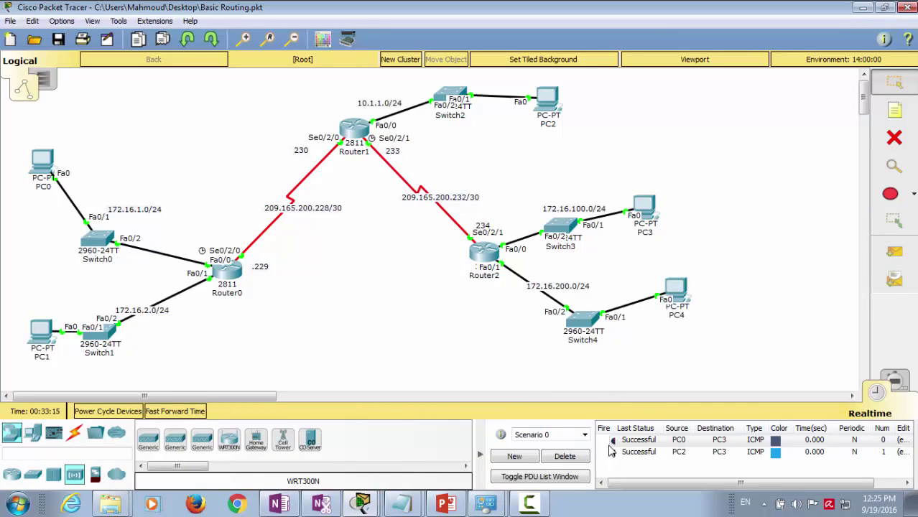
Step: Clear the scenario's PDU list and send a fresh simple PDU from PC2 to PC3
left_click(565, 456)
left_click(894, 251)
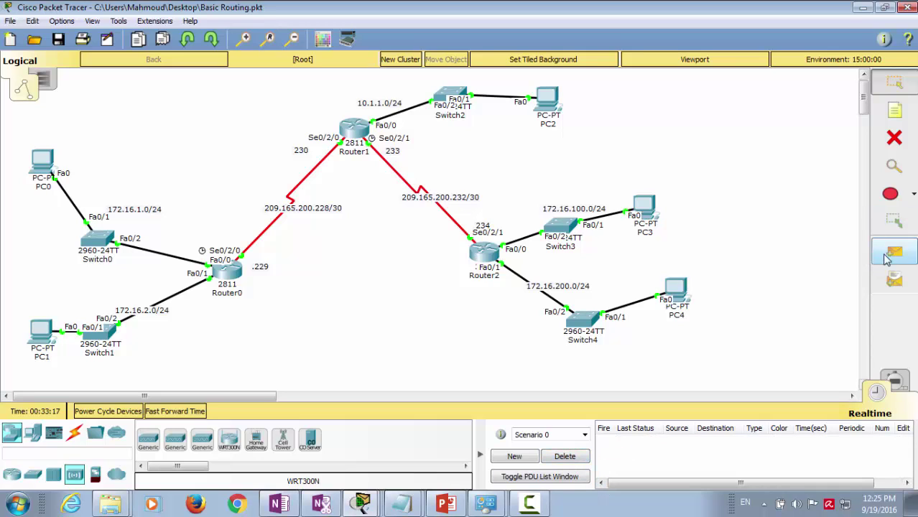
left_click(547, 100)
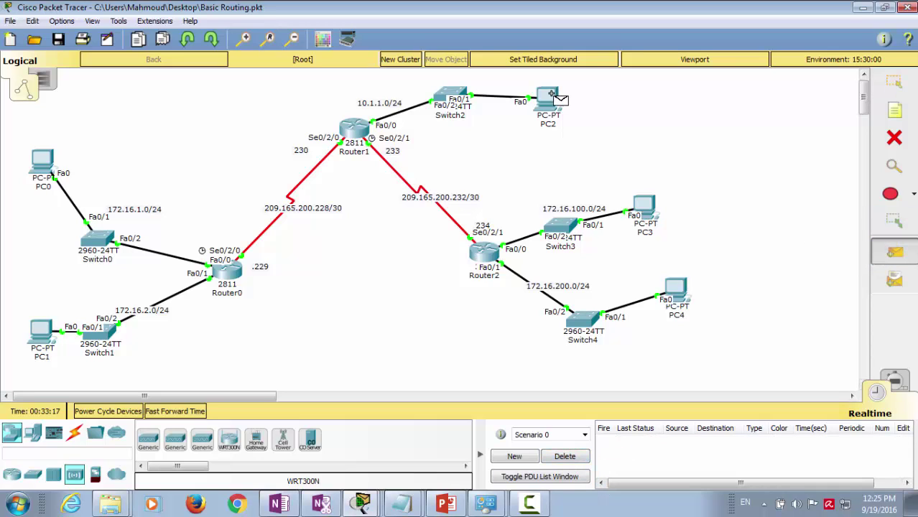
left_click(641, 203)
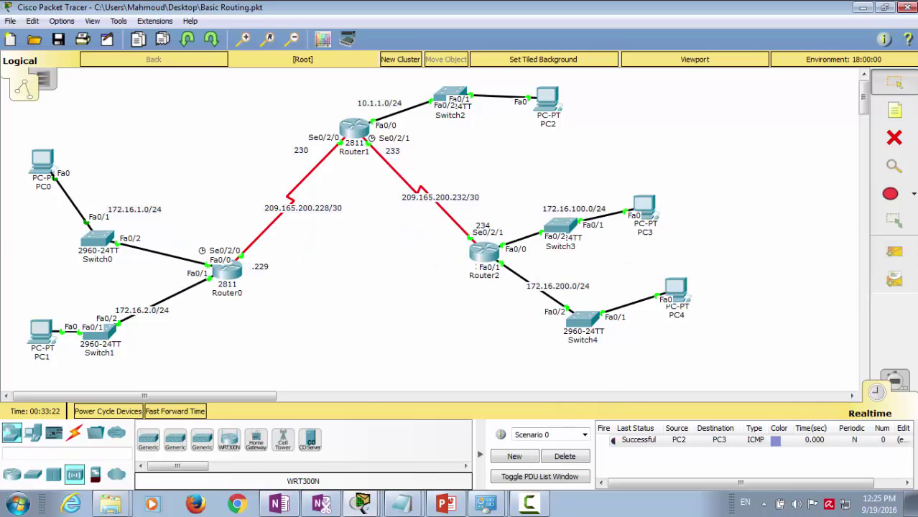
Step: Trace the PC2-to-PC3 packet hop by hop in simulation mode until it returns to PC2, and clear the PDU list
left_click(894, 380)
left_click(864, 75)
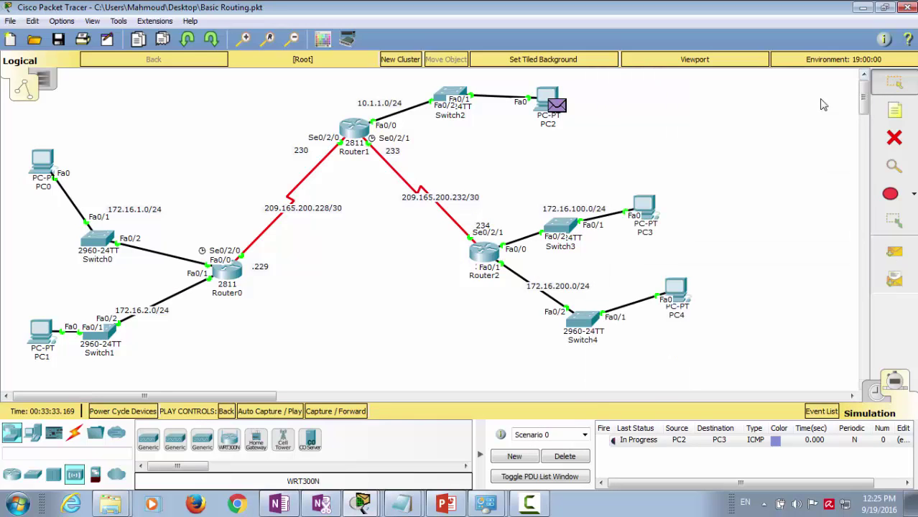
left_click(336, 412)
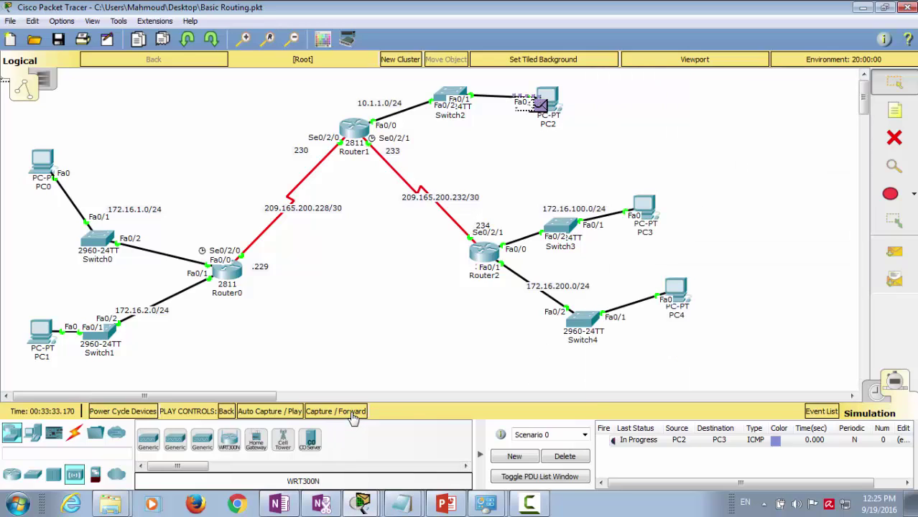
left_click(352, 412)
left_click(336, 411)
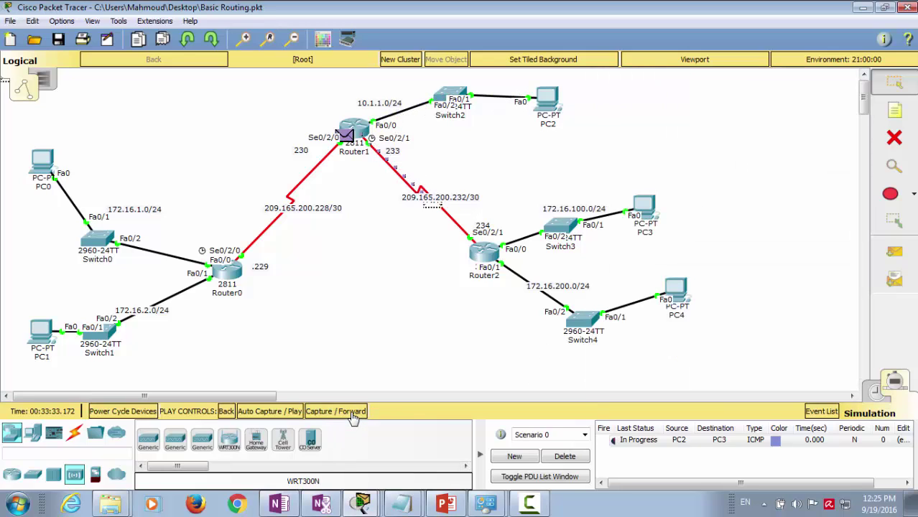
left_click(336, 411)
left_click(336, 412)
left_click(352, 413)
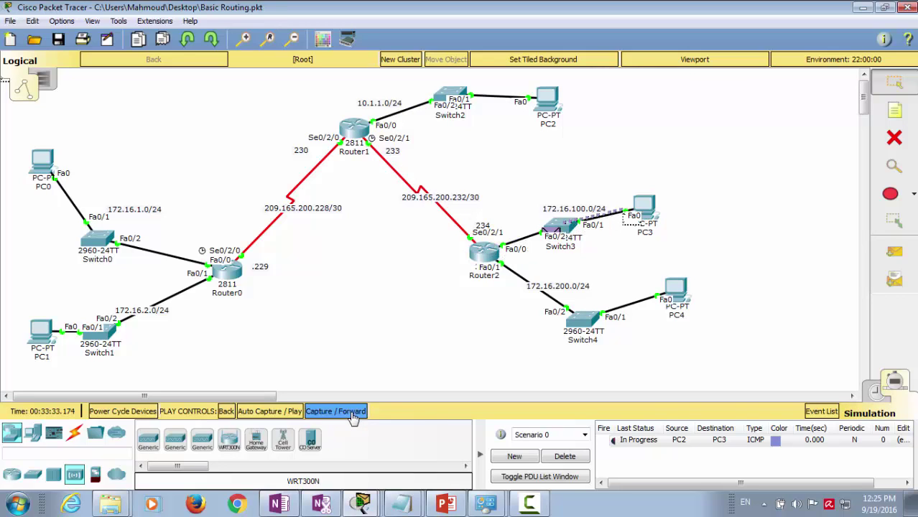
left_click(352, 415)
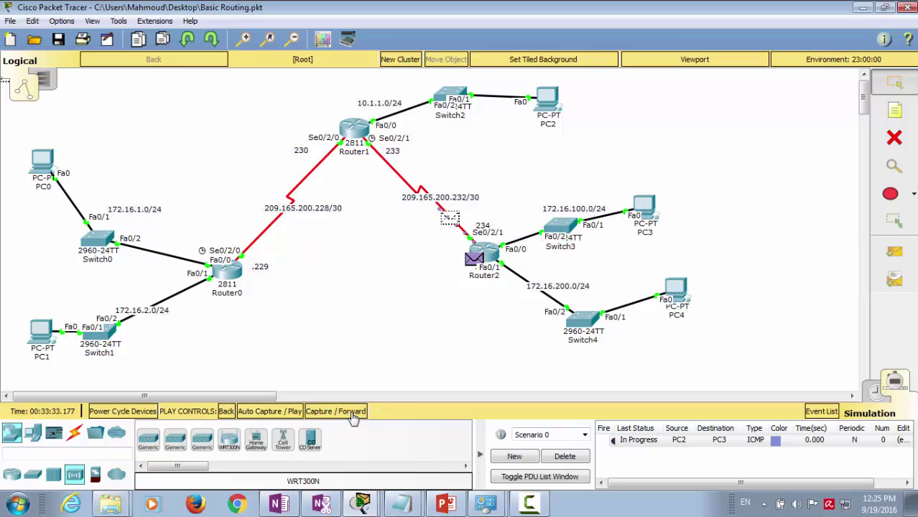
left_click(352, 414)
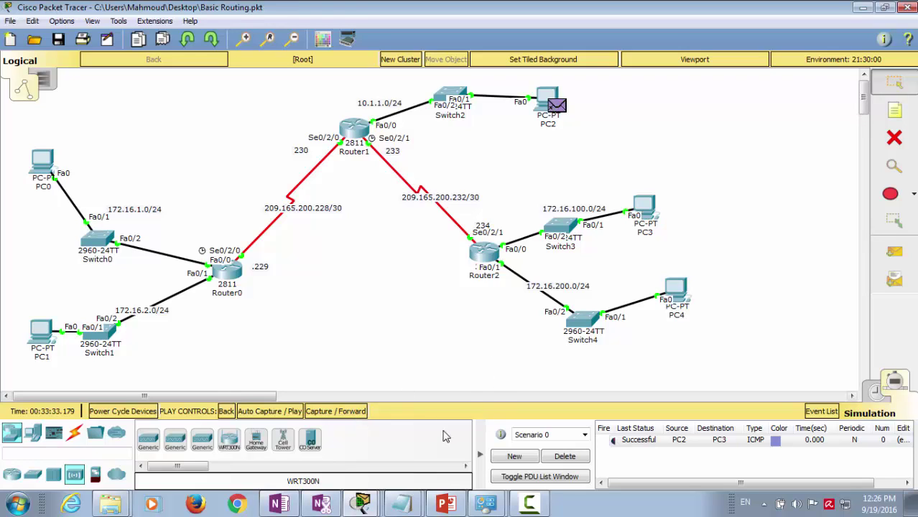
left_click(583, 458)
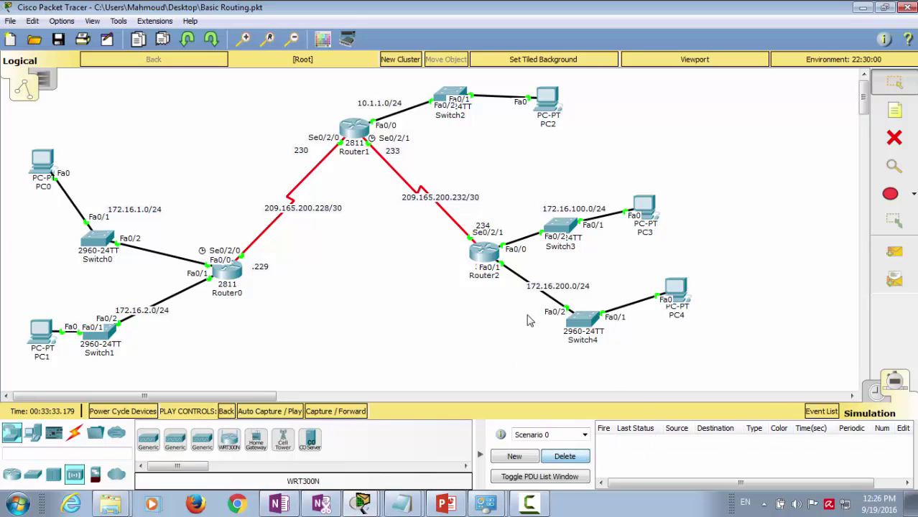
Step: Open Router2's CLI, enter global configuration mode and remove the numbered list with "no access-list 1"
left_click(488, 253)
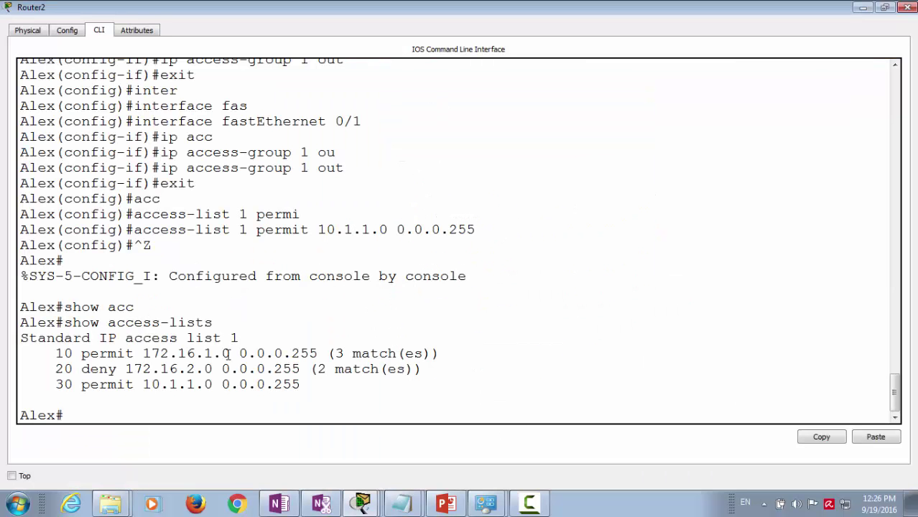
left_click_drag(257, 230, 238, 229)
left_click(91, 415)
type("config")
key("Tab")
type("ter")
key("Tab")
key("Return")
type("no acc")
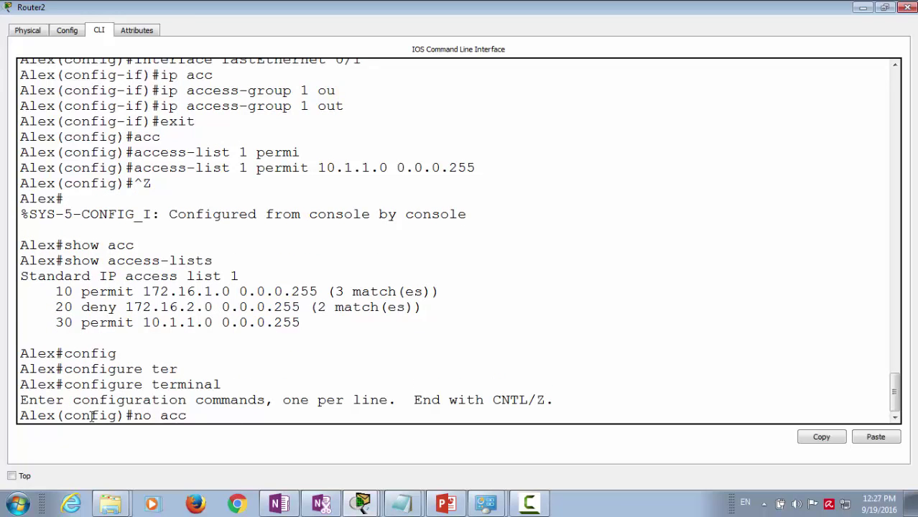
key("Tab")
type("1")
key("Return")
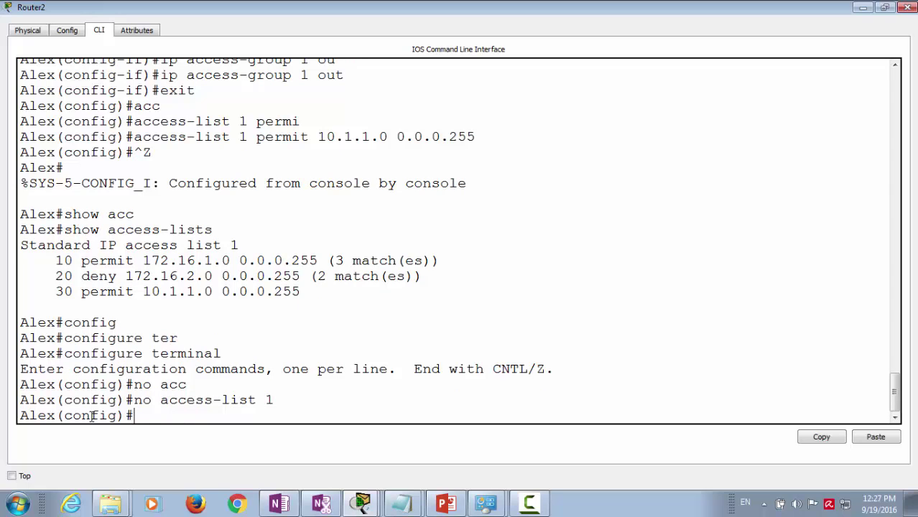
Step: Create a named standard access list with "ip access-list standard ACL_FIL" and highlight its type and the configuration prompt
type("ip acc")
key("Tab")
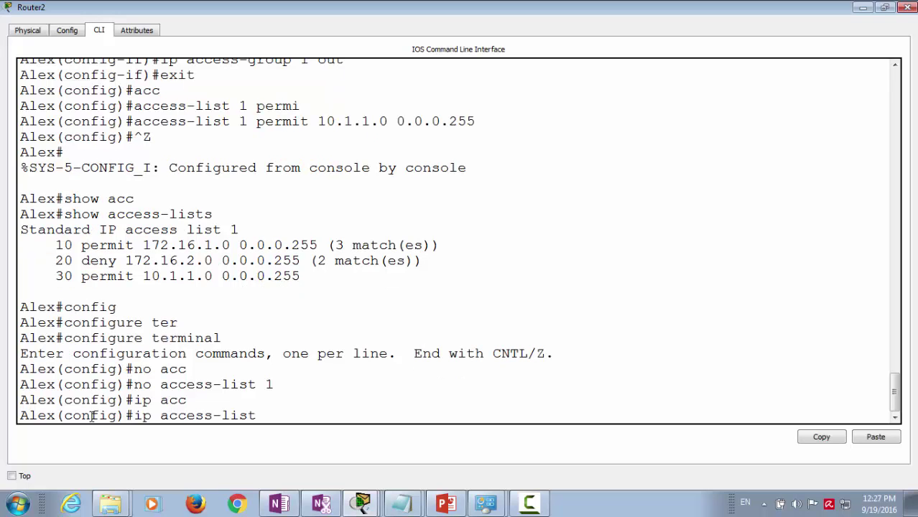
type("sta")
key("Tab")
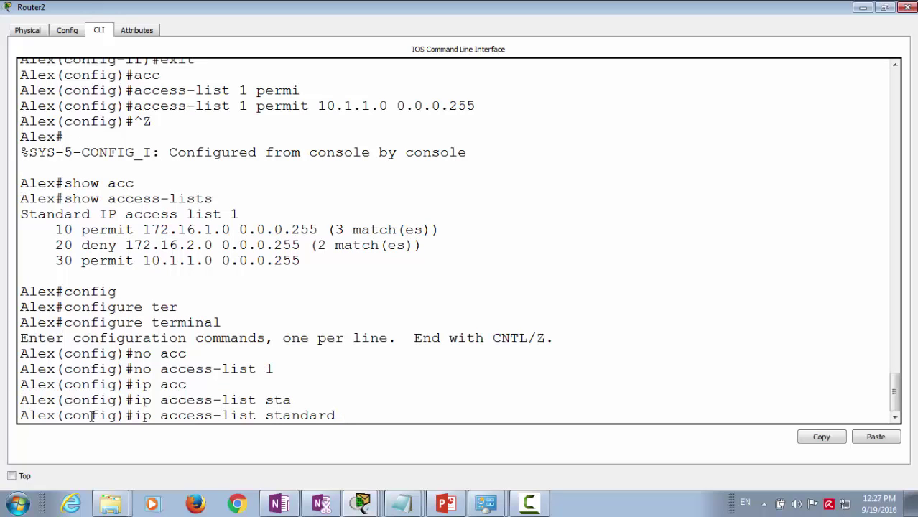
type("ACL_FIL")
key("Return")
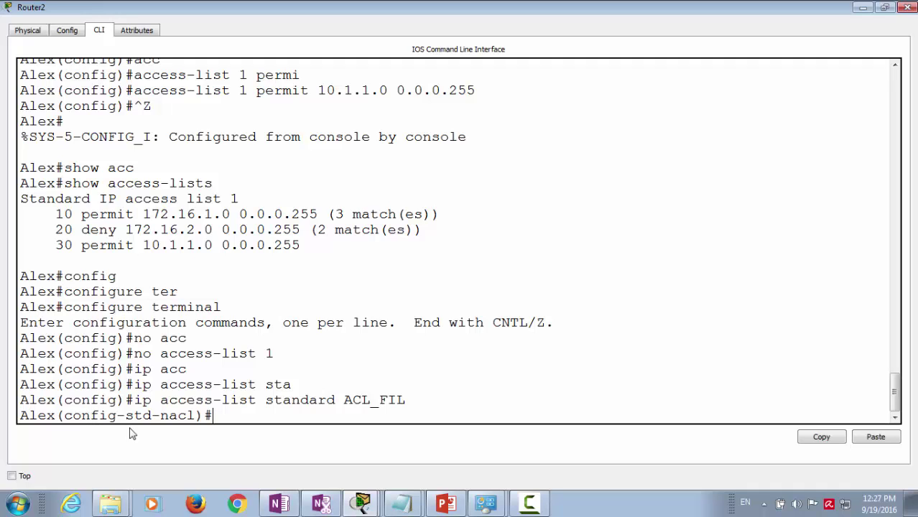
double_click(290, 402)
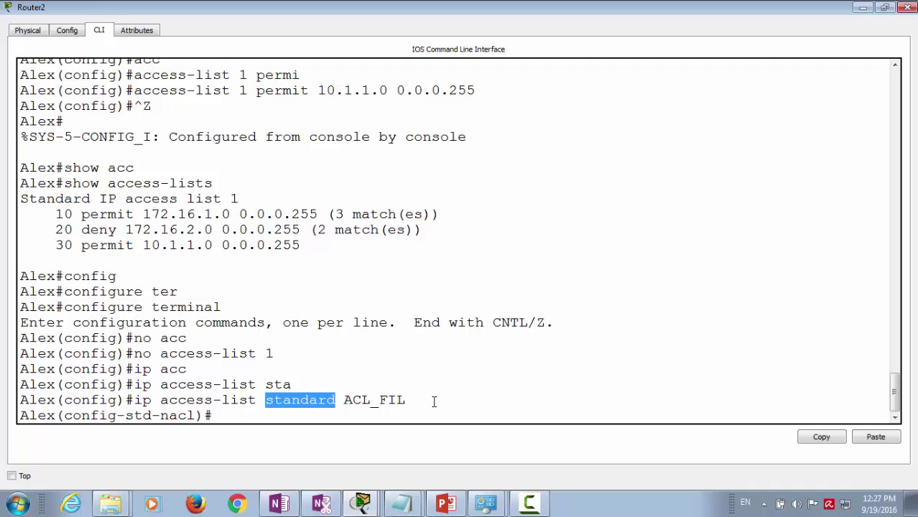
left_click_drag(163, 415, 196, 415)
left_click(239, 417)
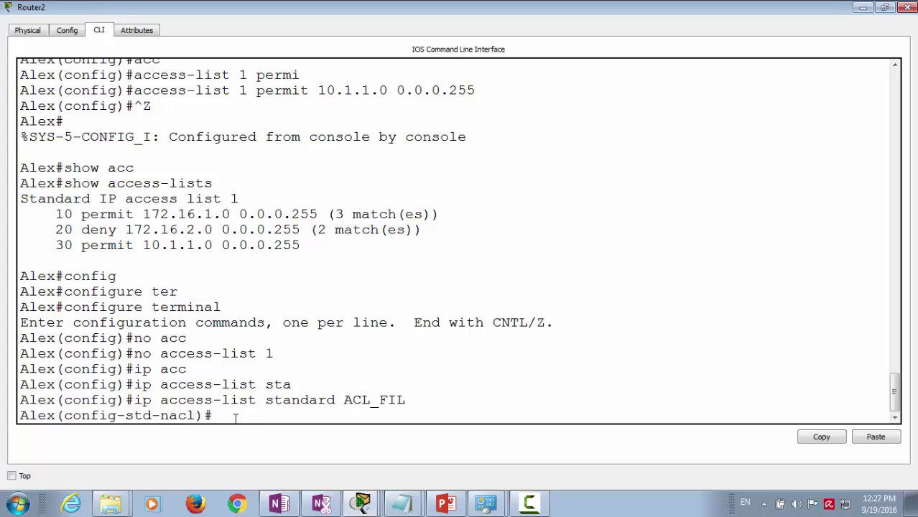
Step: Add the entry "permit 172.16.1.0 0.0.0.255" to ACL_FIL
type("per")
key("Tab")
type("172")
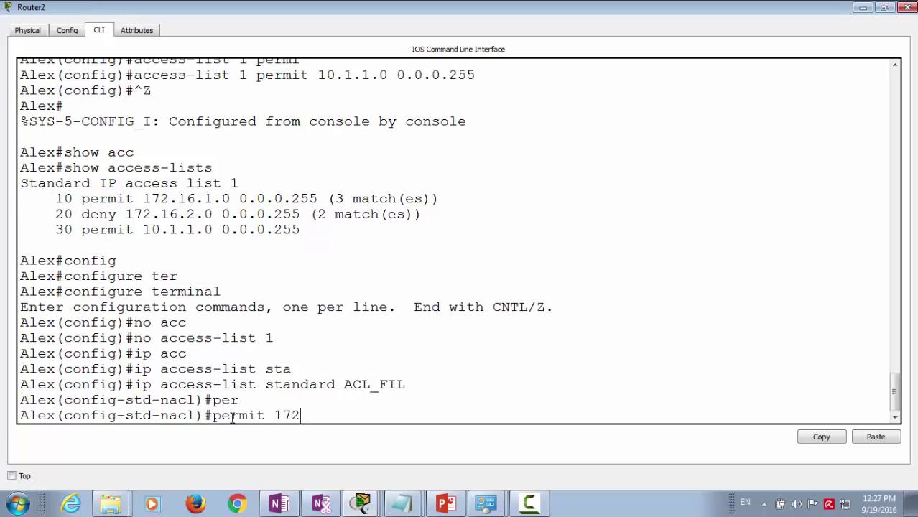
type(".16.1.0 0.0.0")
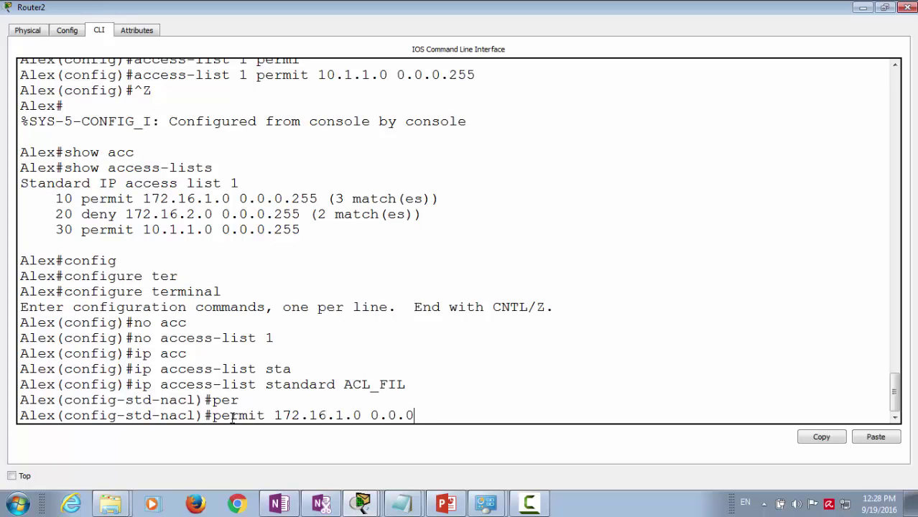
type(".255")
key("Return")
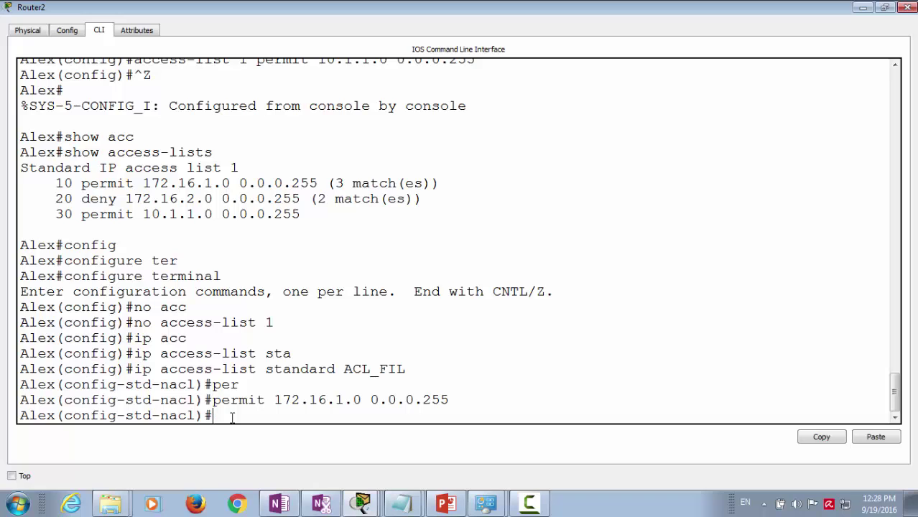
Step: Add the entry "deny 172.16.2.0 0.0.0.255" to ACL_FIL and exit the access list configuration
type("deny")
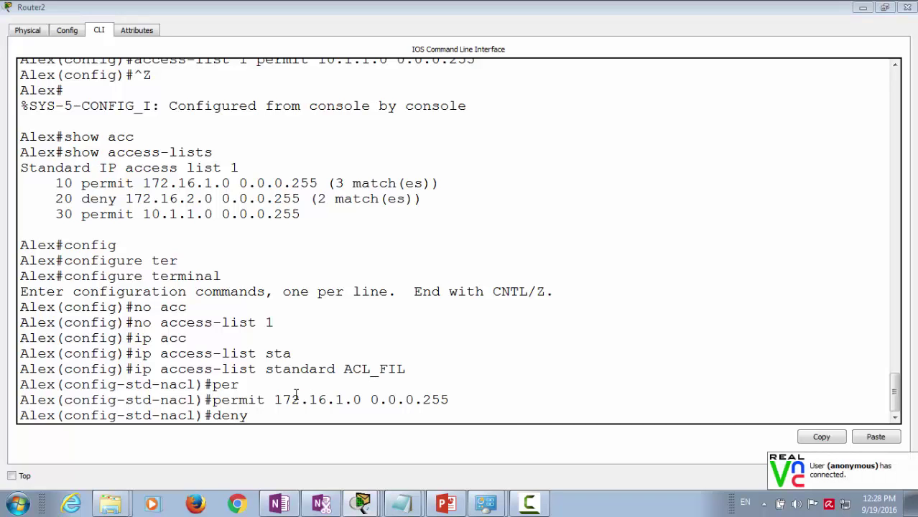
type(" 172")
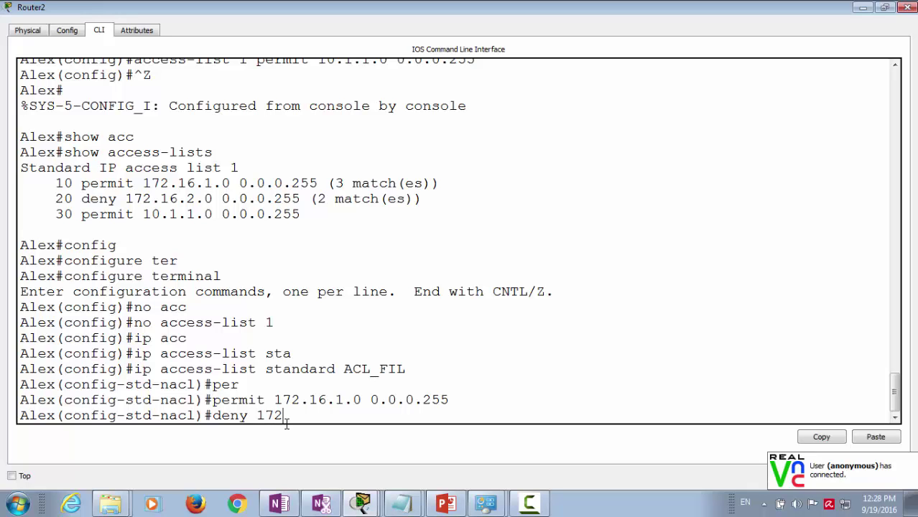
type(".16.2.")
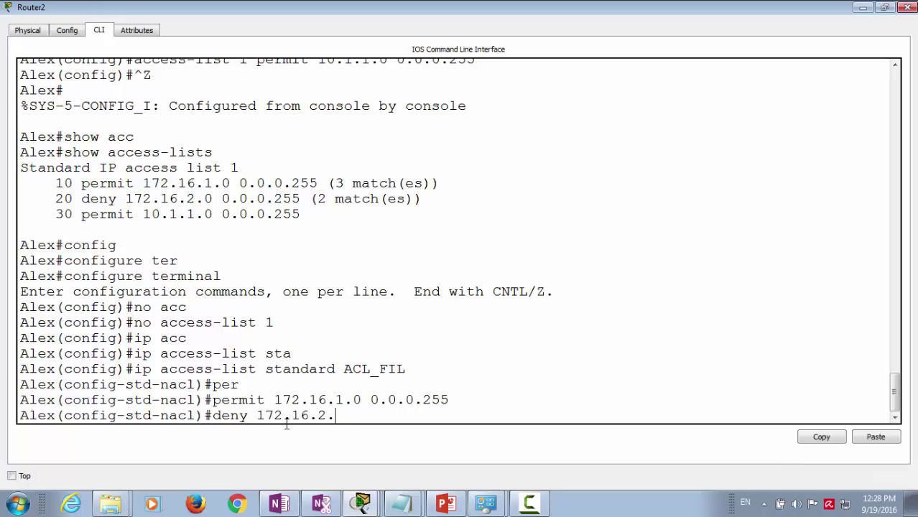
type("0 0.0.0.255")
key("Return")
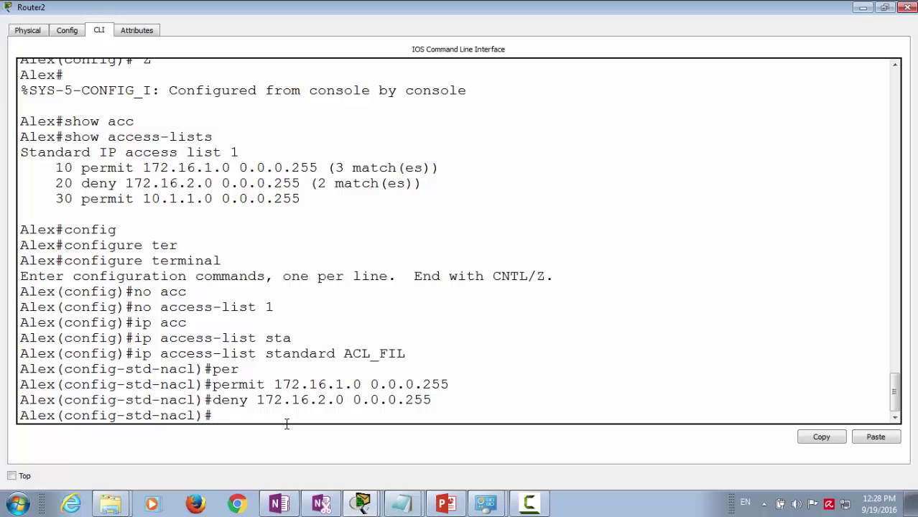
type("exit")
key("Return")
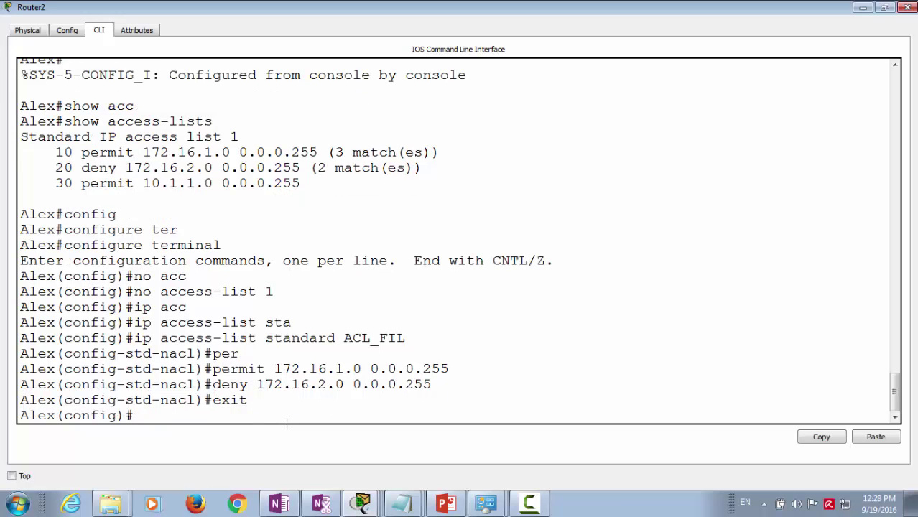
Step: Apply ACL_FIL outbound on interface fastEthernet 0/0 with "ip access-group ACL_FIL out" and highlight the list name
type("inter")
key("Tab")
type("fas")
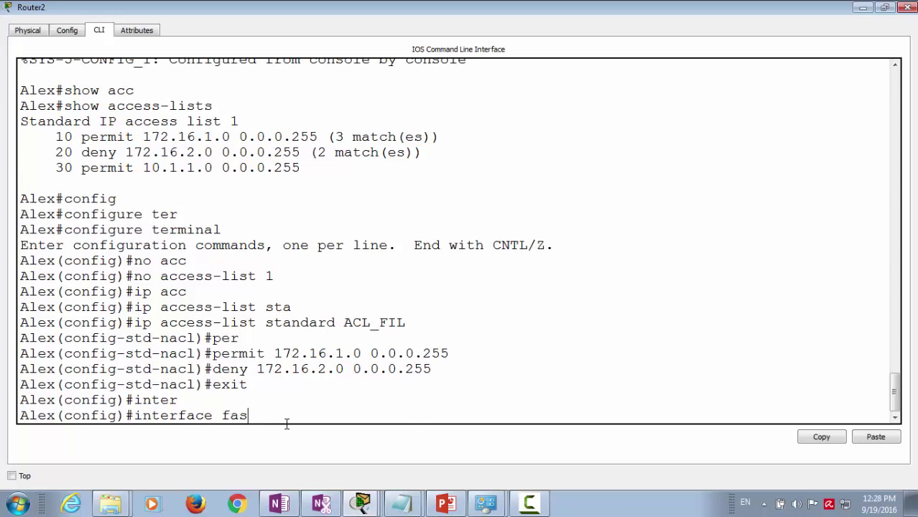
key("Tab")
type("0/0")
key("Return")
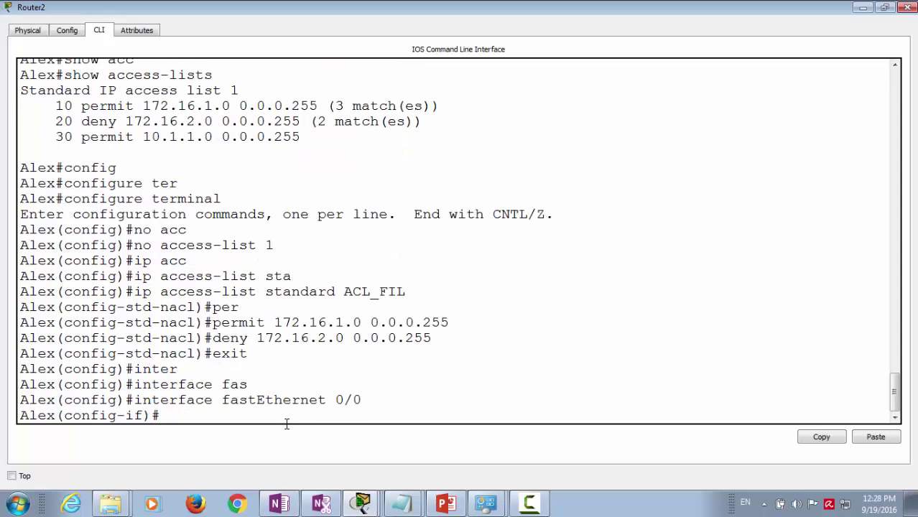
type("ip")
type("c")
key("Tab")
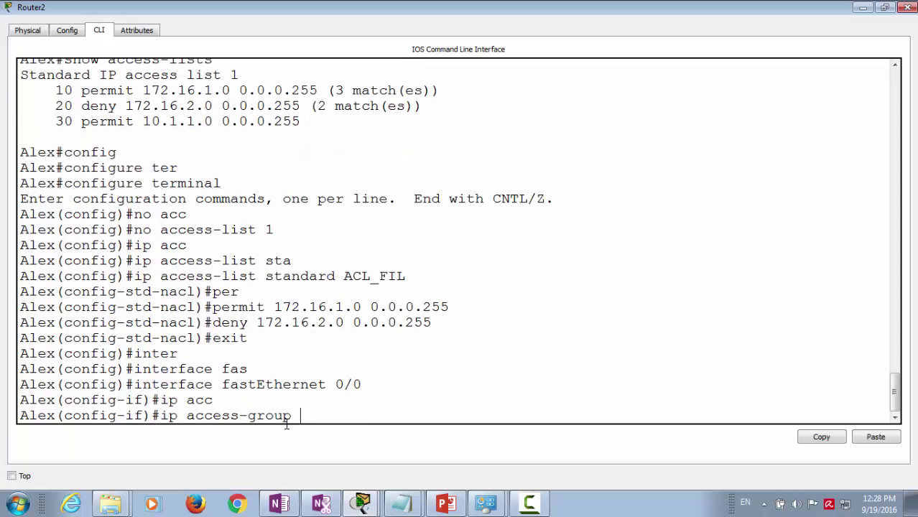
type("ACL_FIL out")
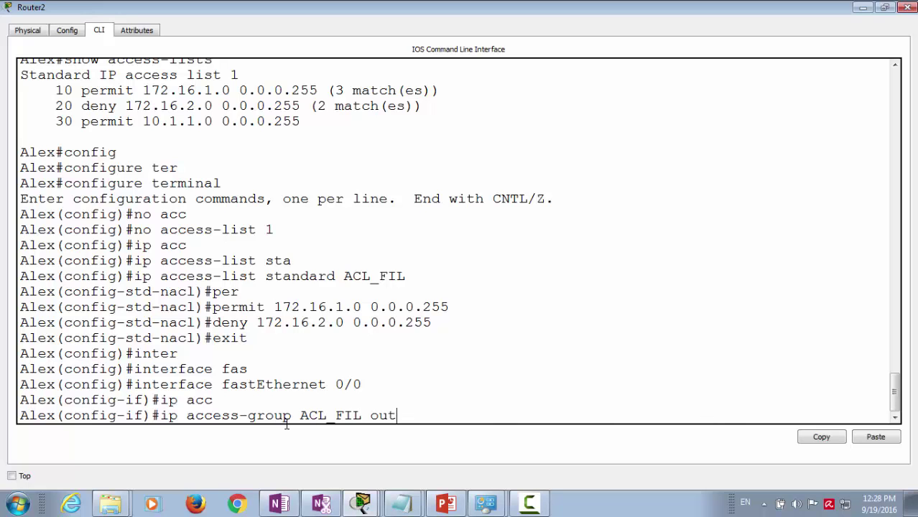
key("Return")
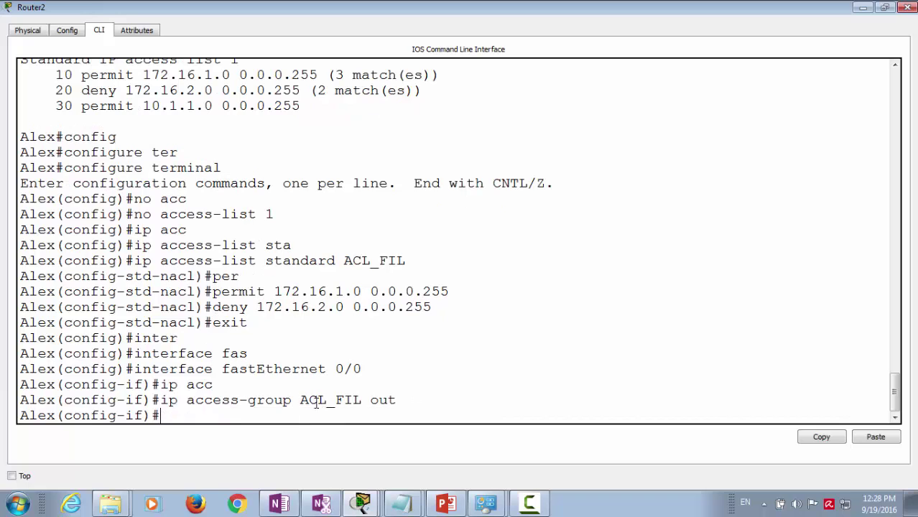
left_click_drag(300, 400, 358, 402)
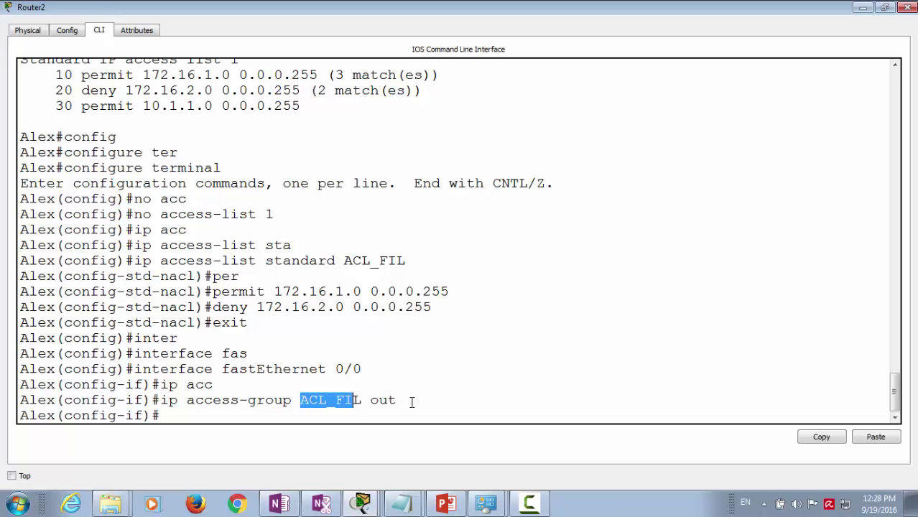
Step: Copy the ACL_FIL commands from the router console and paste them into the untitled Notepad notes below "ip access-group 1 out"
left_click_drag(411, 401, 21, 262)
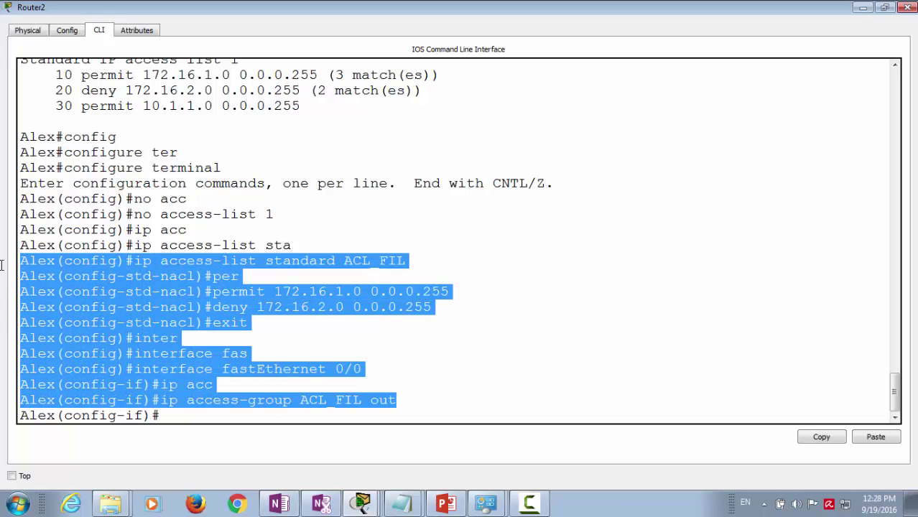
right_click(126, 299)
left_click(137, 306)
left_click(401, 503)
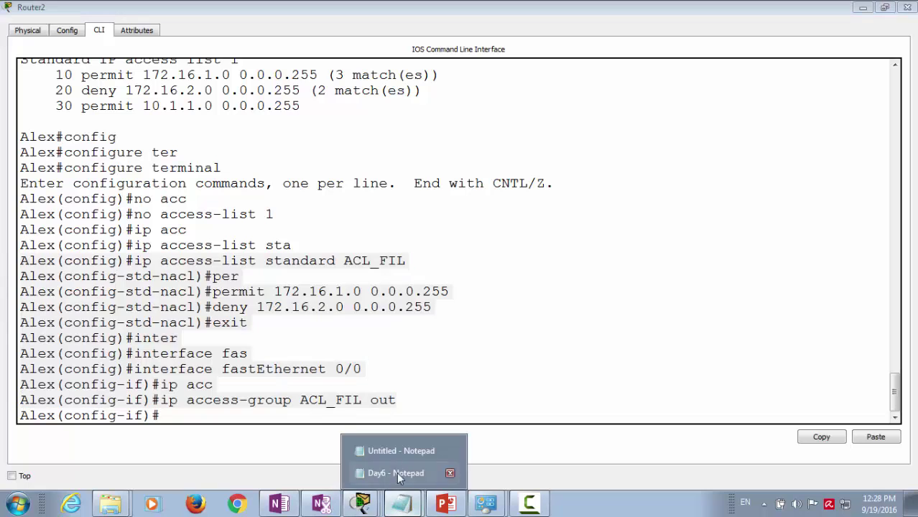
left_click(401, 450)
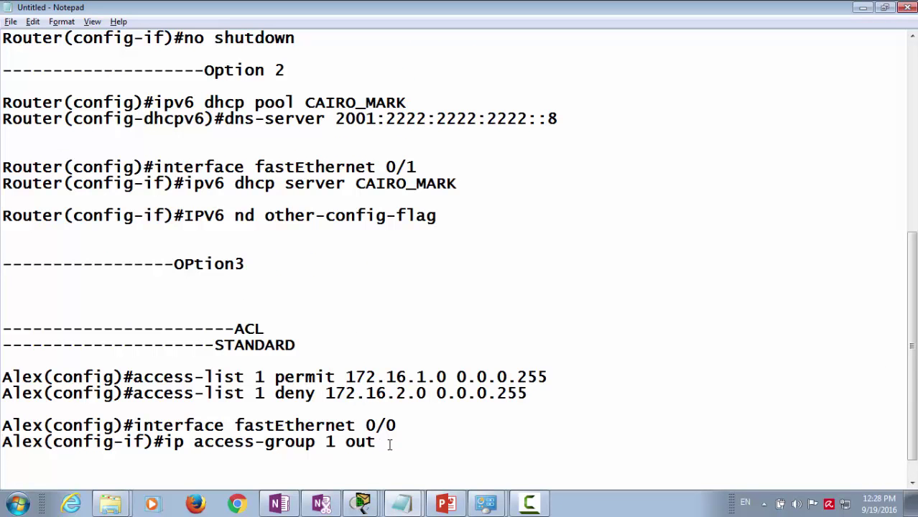
left_click(388, 444)
key("Return")
key("Return")
key("Return")
key("Return")
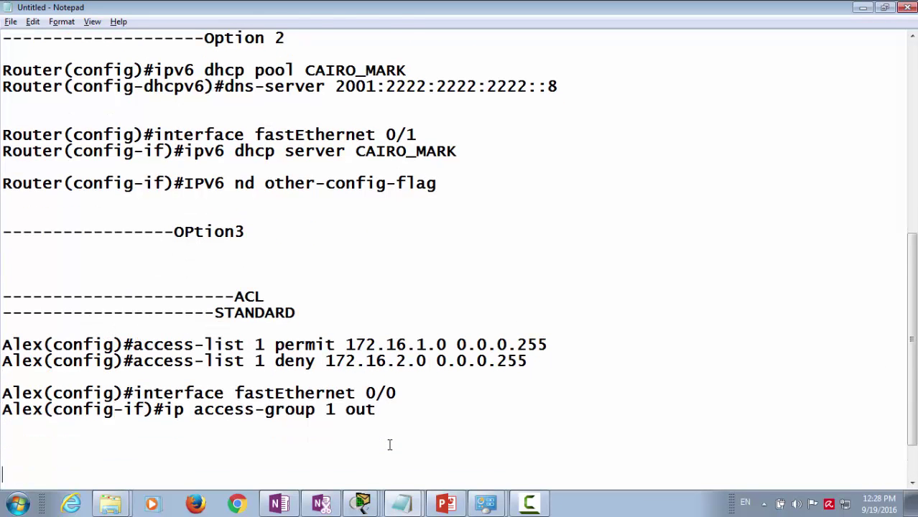
key("ctrl+v")
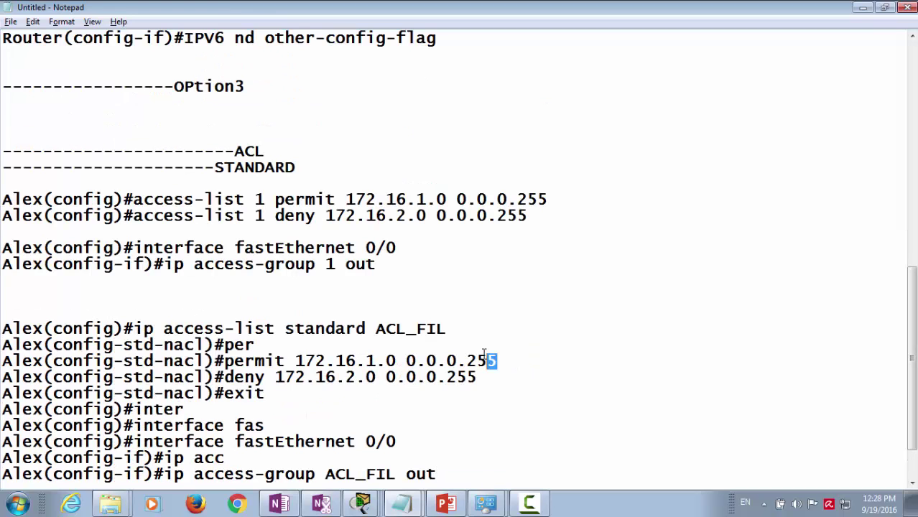
Step: Try to remove the leftover "per" line from the pasted commands and add a blank line after "ip access-list standard ACL_FIL"
left_click_drag(257, 345, 2, 345)
left_click(2, 360)
key("BackSpace")
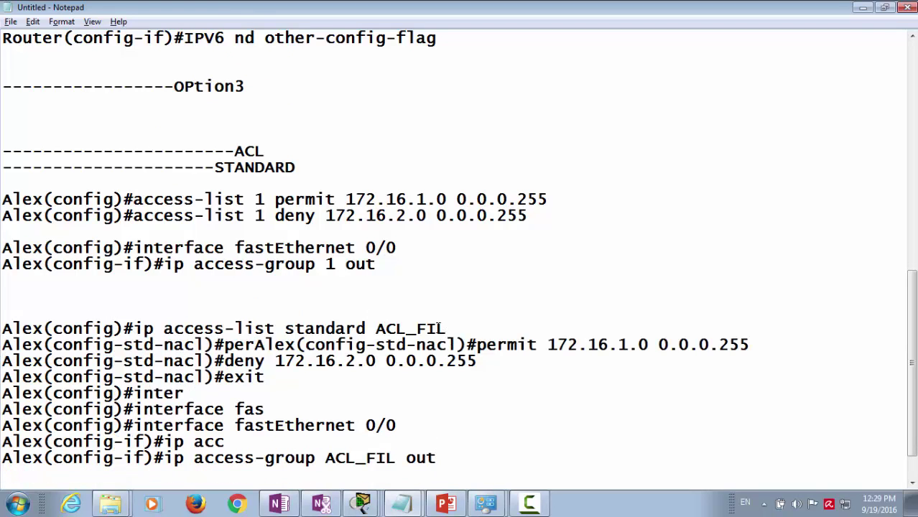
left_click(448, 329)
key("Return")
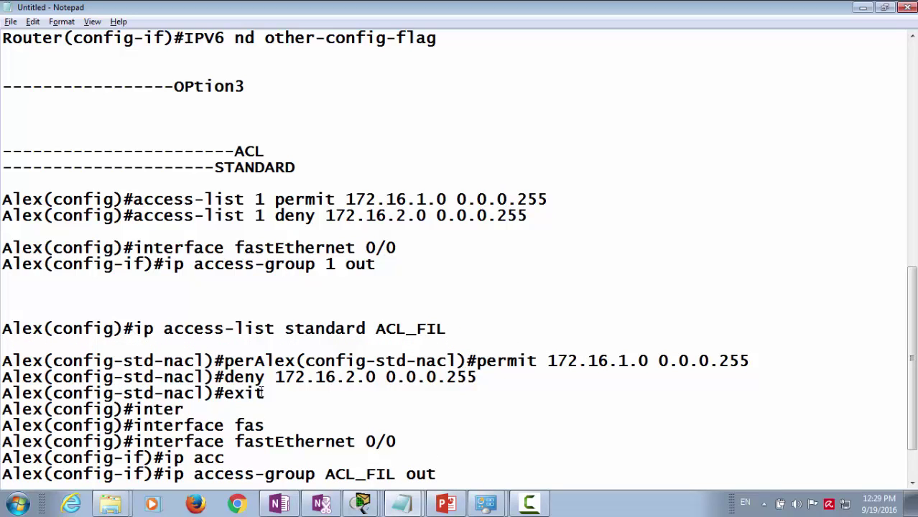
Step: Delete the incomplete "inter", "interface fas" and "ip acc" command lines from the pasted notes
left_click_drag(268, 426, 1, 409)
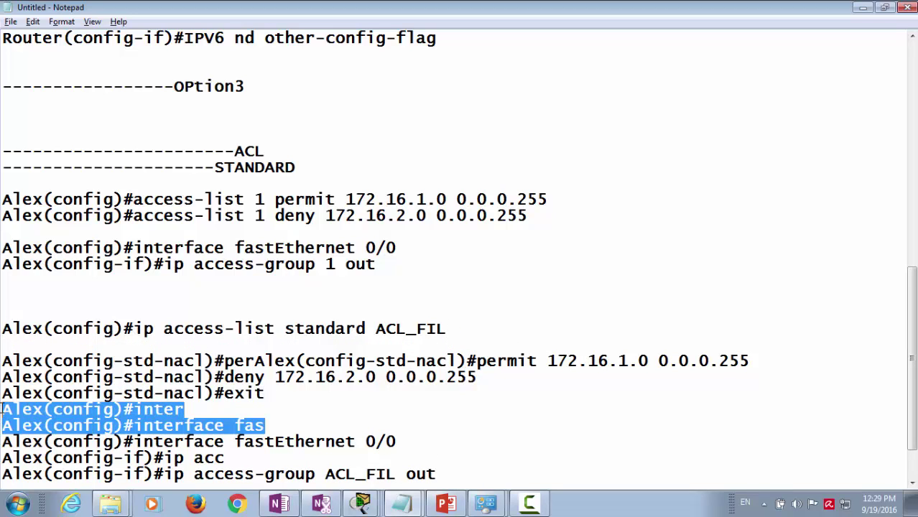
key("BackSpace")
scroll(428, 379, "down", 1)
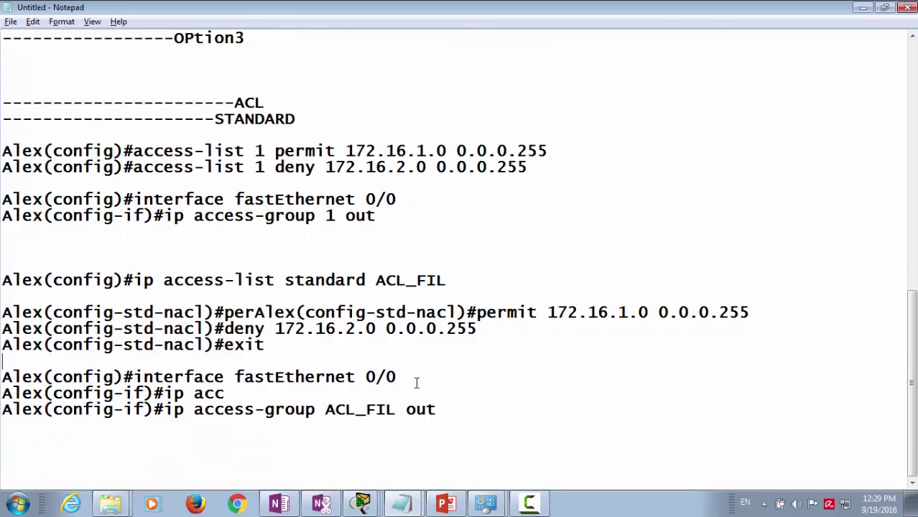
left_click_drag(225, 393, 2, 389)
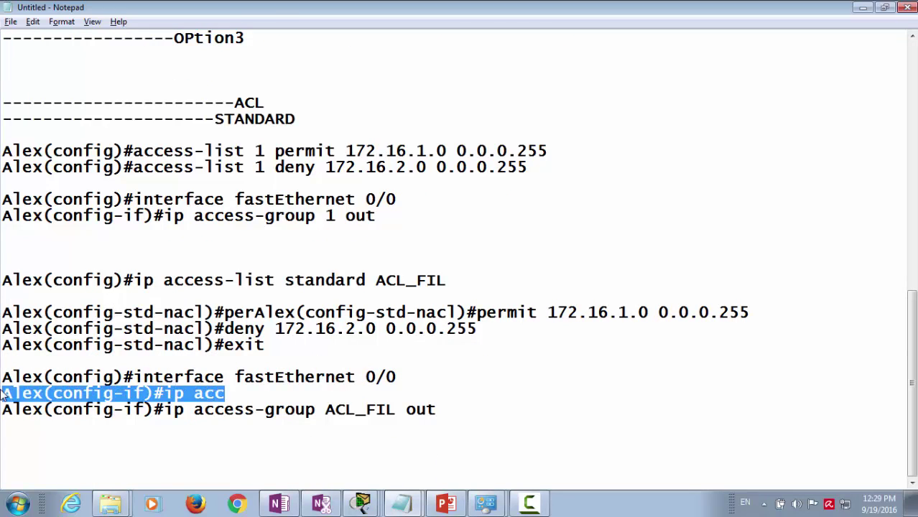
key("BackSpace")
Step: Highlight ACL_FIL in the access-group line and delete the leftover "Alex(config-std-nacl)#per" fragment before the permit command
left_click(330, 410)
left_click_drag(327, 410, 395, 410)
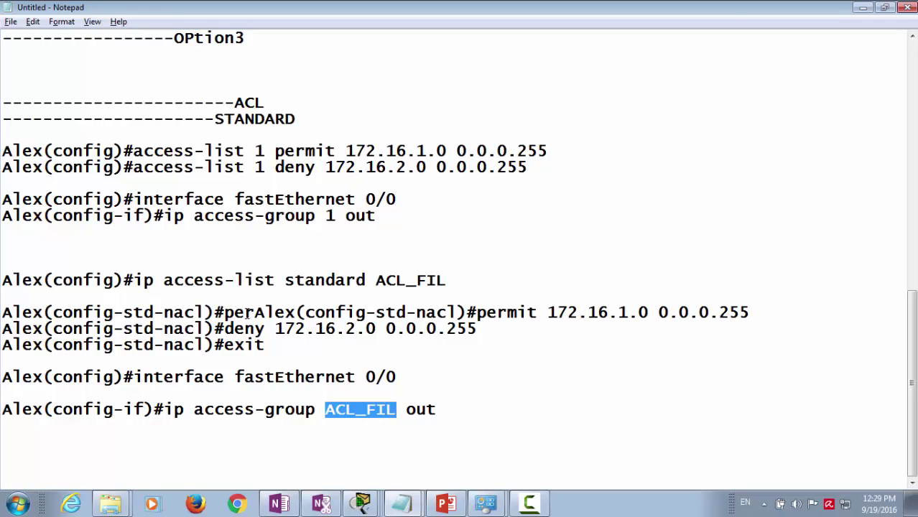
left_click_drag(254, 313, 3, 313)
key("BackSpace")
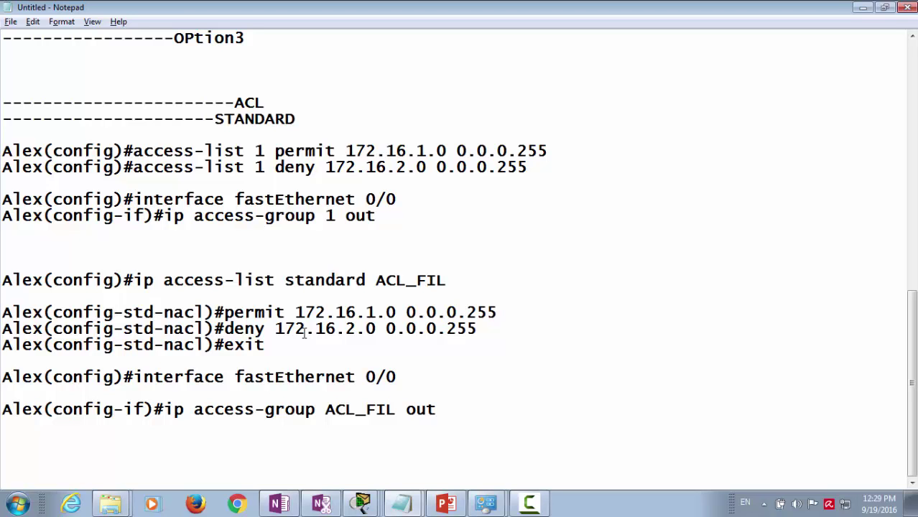
Step: Return to the Router2 console, leave configuration mode and list the access lists with "show access-lists"
left_click(862, 9)
left_click(283, 418)
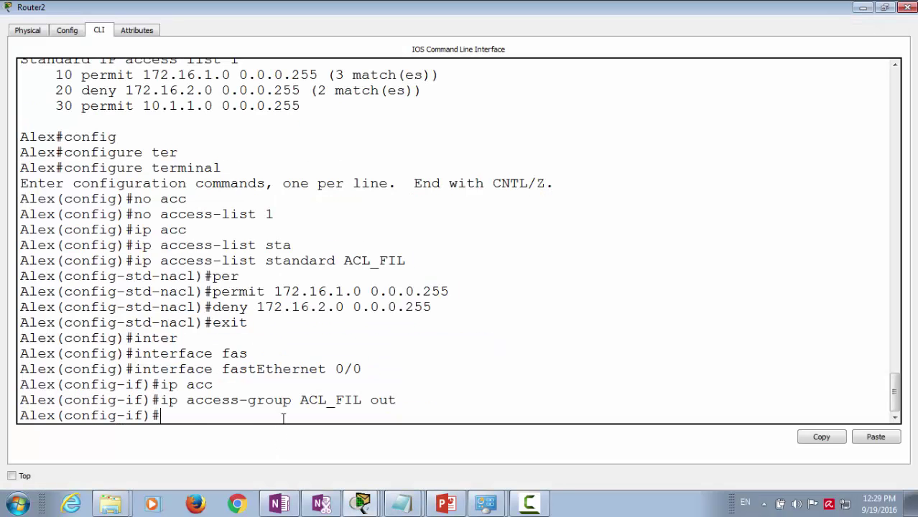
key("ctrl+z")
key("Return")
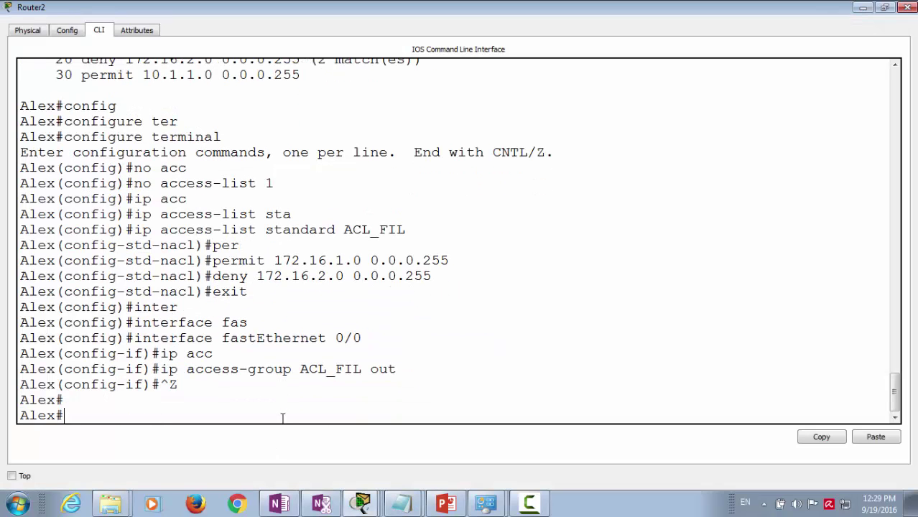
type("show acc")
key("Tab")
key("Return")
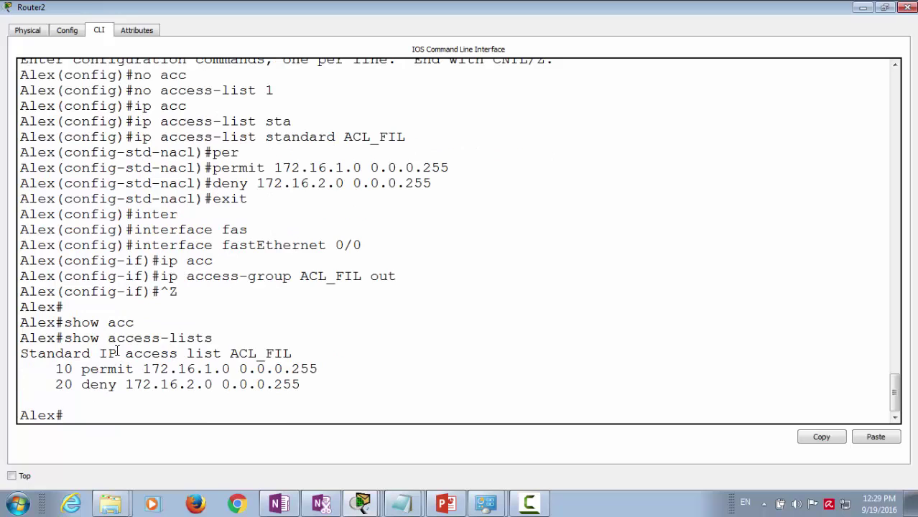
Step: Highlight the ACL_FIL name and its entries' sequence numbers, and compare them with the earlier output of numbered list 1
left_click_drag(229, 353, 296, 351)
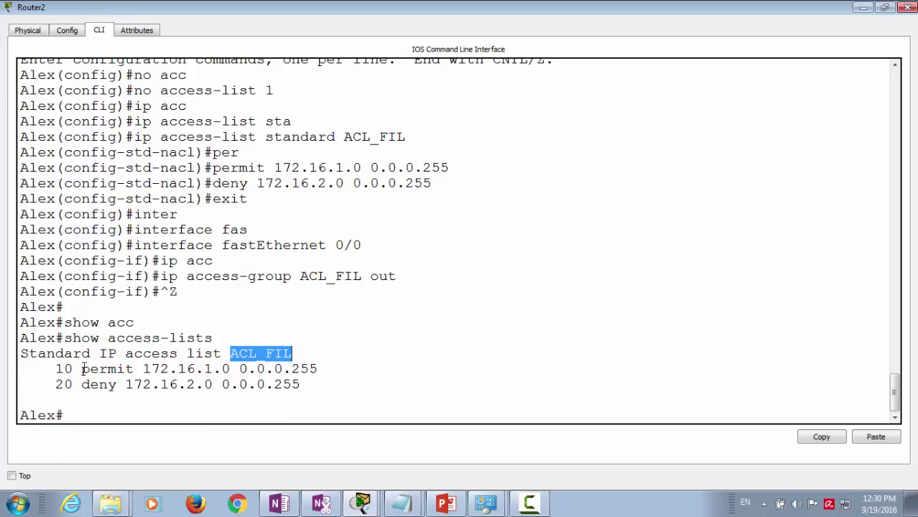
left_click_drag(82, 369, 52, 384)
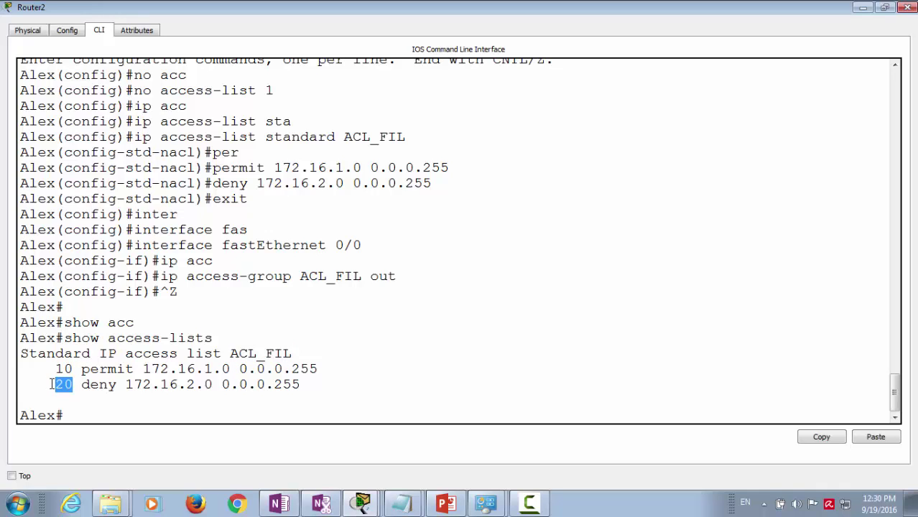
scroll(272, 172, "up", 4)
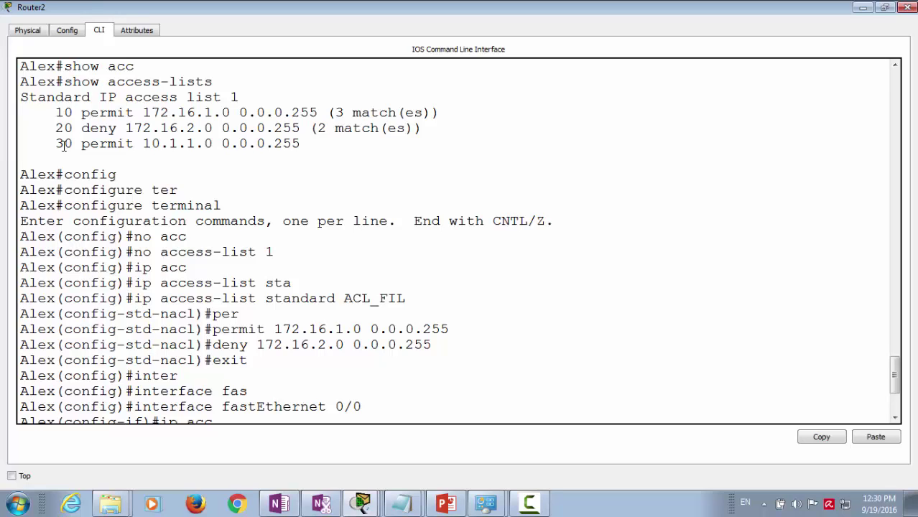
scroll(66, 247, "down", 4)
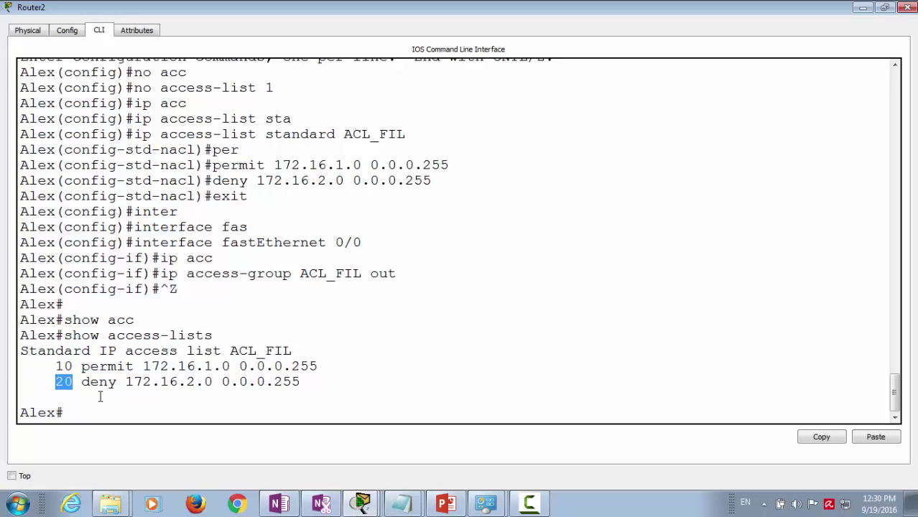
scroll(101, 396, "up", 5)
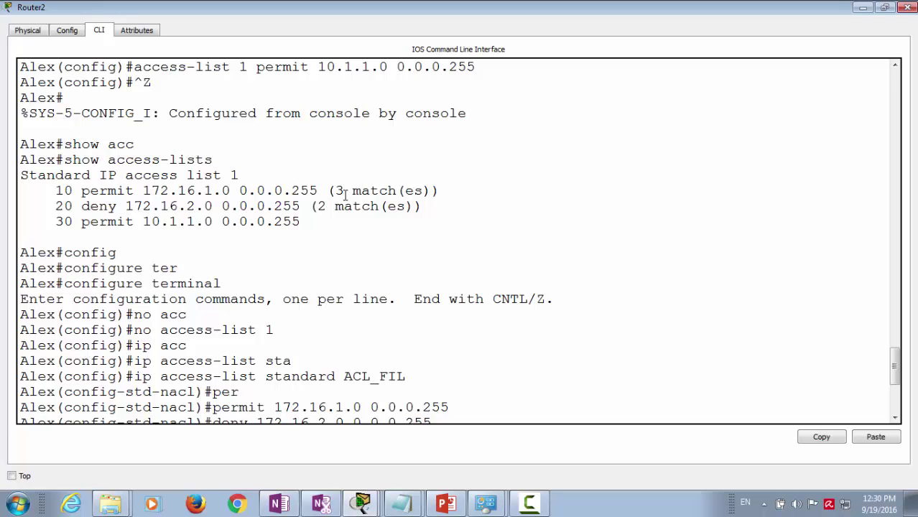
scroll(345, 194, "down", 5)
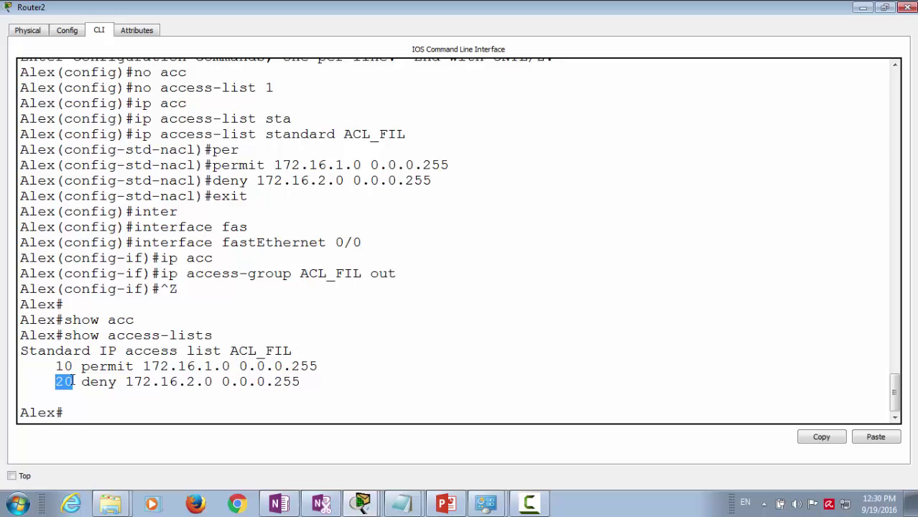
Step: Enter global configuration mode and open the existing named list with "ip access-list standard ACL_FIL"
left_click(75, 410)
type("config")
key("Tab")
type("ter")
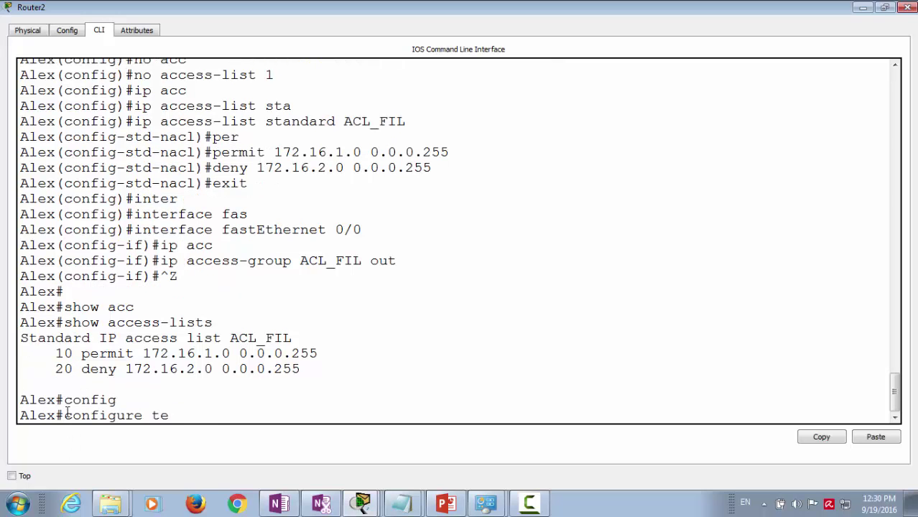
key("Tab")
key("Return")
type("ip acc")
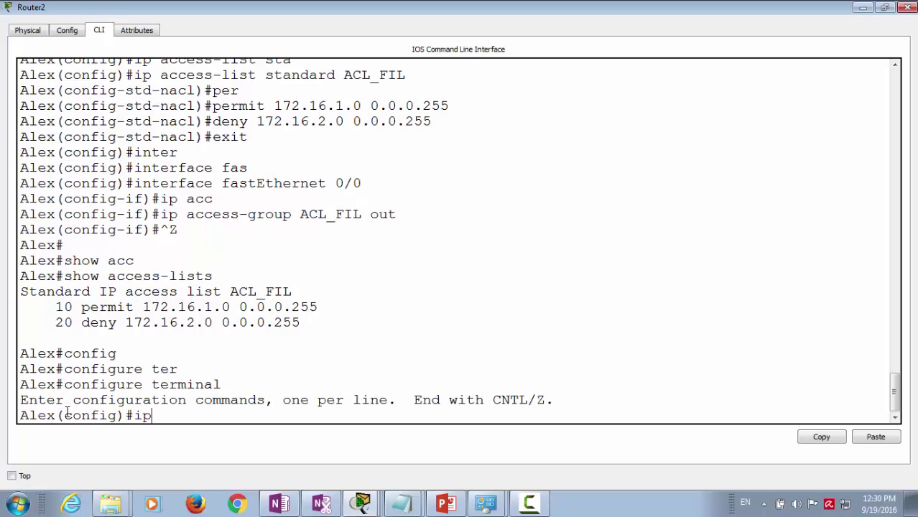
key("Tab")
type("sta")
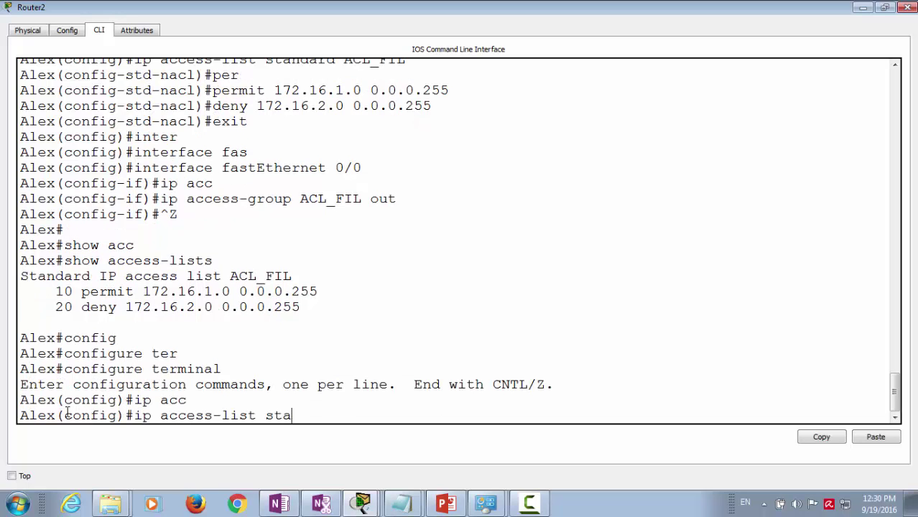
key("Tab")
type("ACL_FIL")
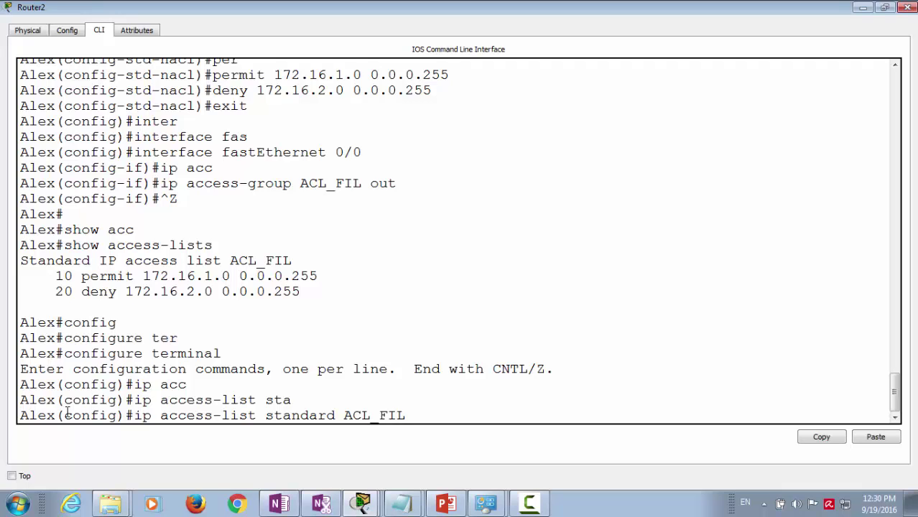
key("Return")
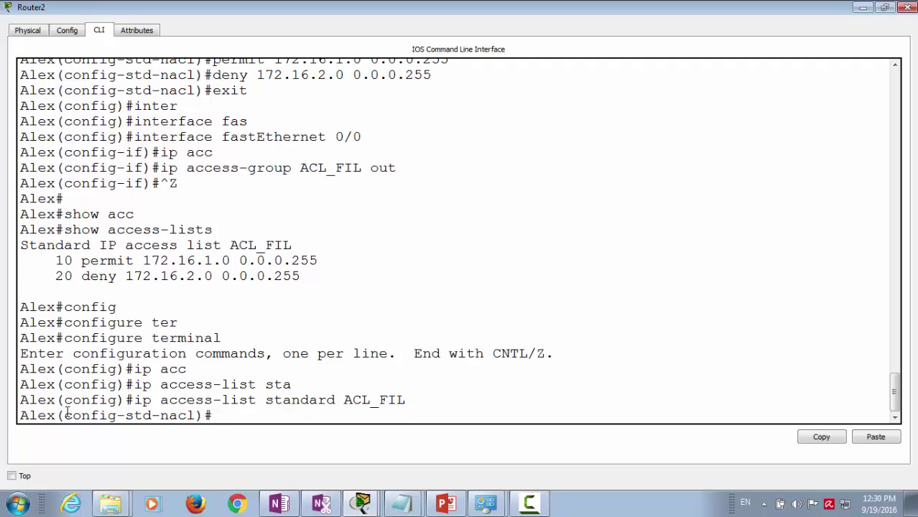
Step: Insert the entry "15 permit 10.1.1.0 0.0.0.255" into ACL_FIL between its existing entries 10 and 20
type("15 per")
key("Tab")
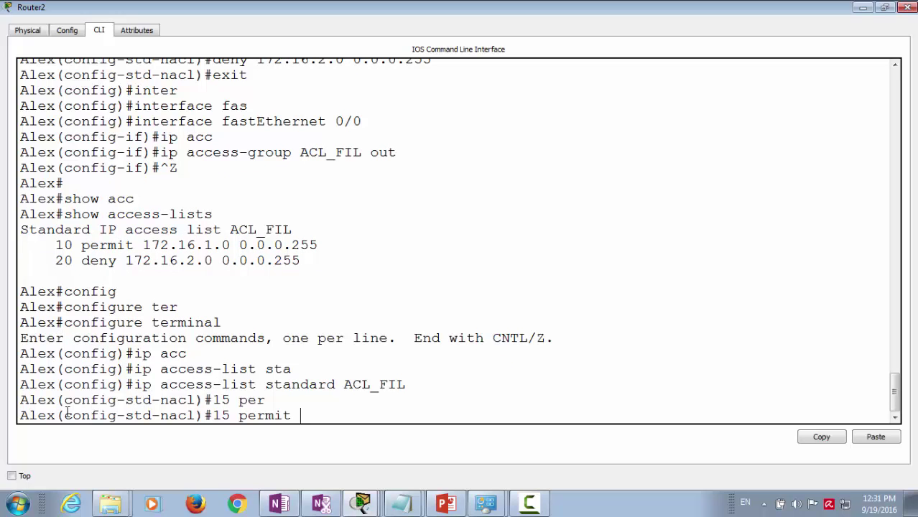
type("10.1.1.0 0.0.0.255")
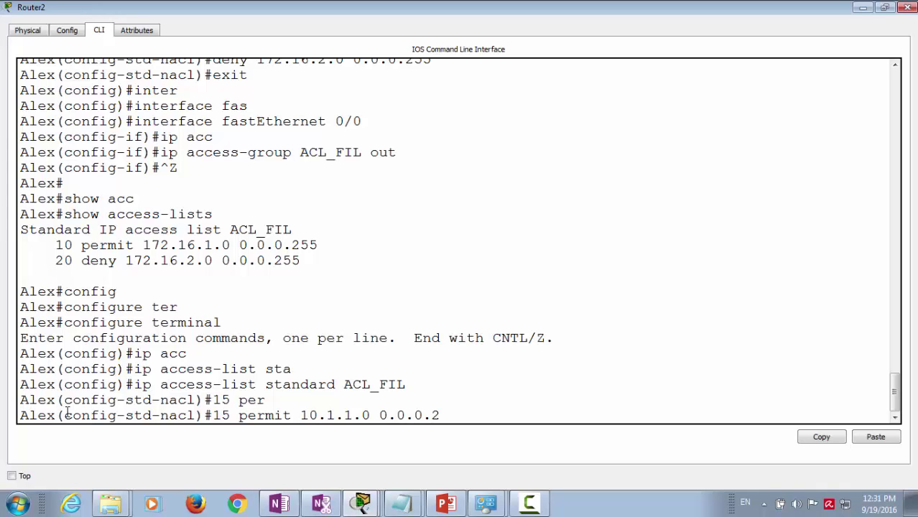
key("Return")
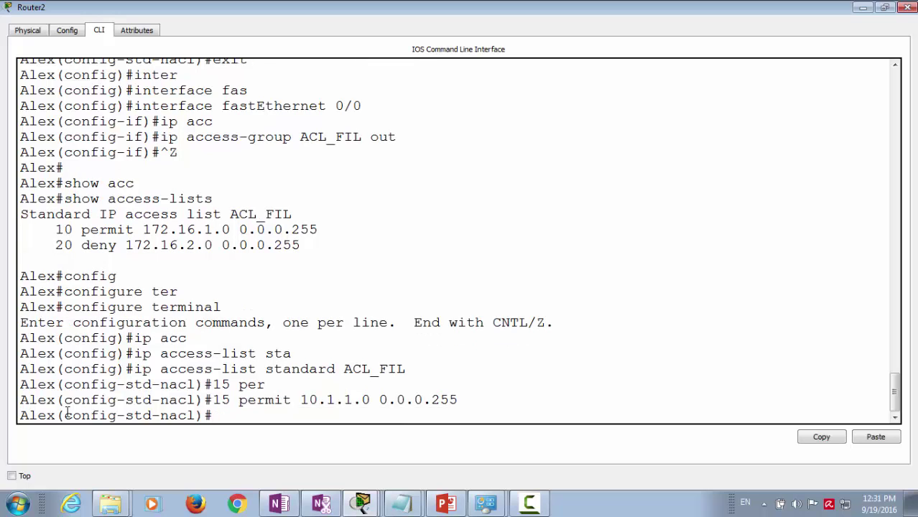
Step: Copy the commands that insert entry 15 into ACL_FIL and paste them at the end of the untitled Notepad notes
left_click_drag(461, 400, 35, 374)
right_click(35, 375)
left_click(95, 388)
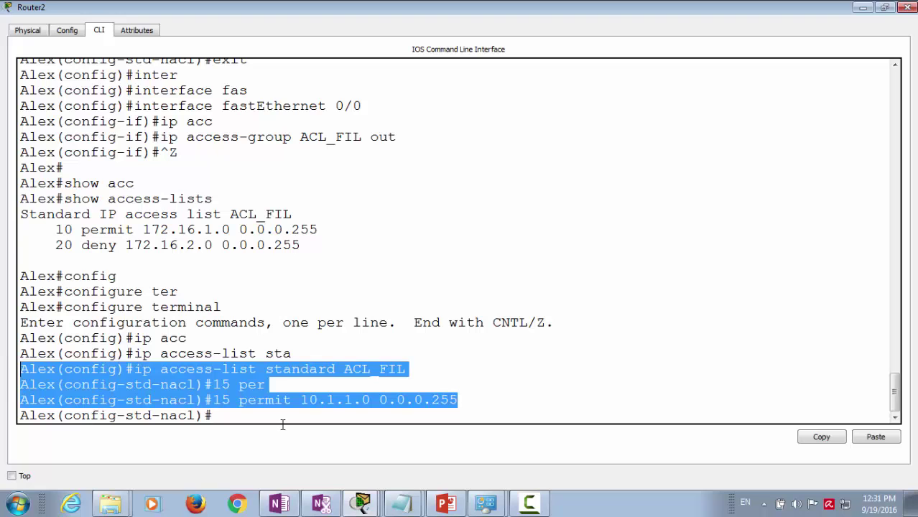
left_click(402, 495)
left_click(399, 451)
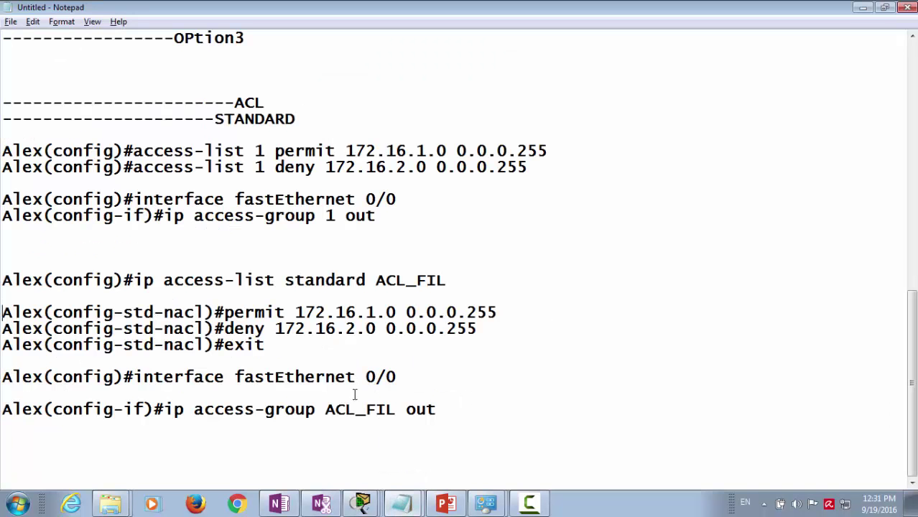
key("Return")
key("Return")
key("Return")
key("ctrl+v")
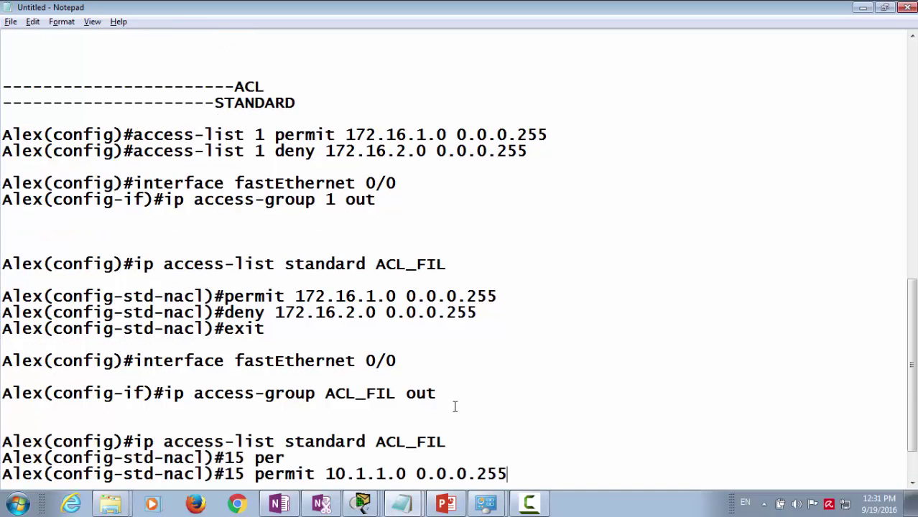
Step: Delete the incomplete "15 per" command line from the newly pasted notes
left_click_drag(286, 474, 133, 474)
left_click(293, 458)
left_click_drag(293, 458, 1, 457)
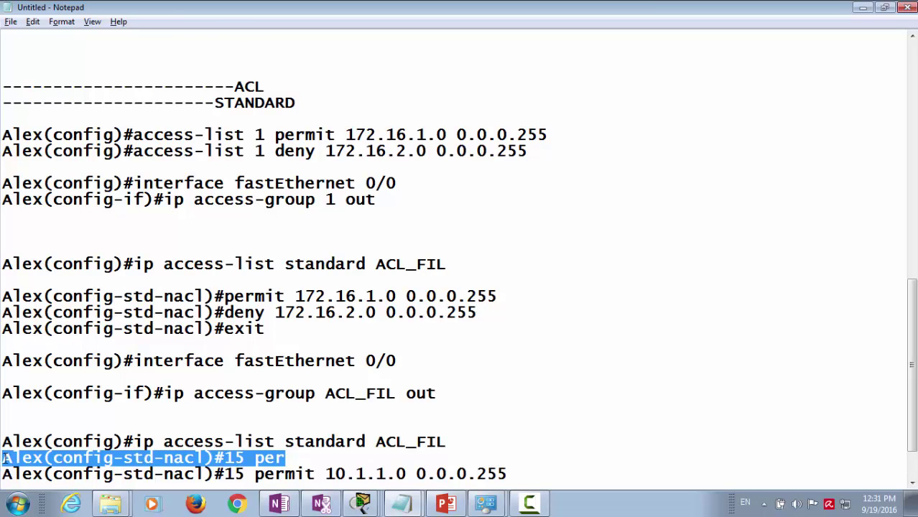
key("Delete")
scroll(414, 444, "down", 2)
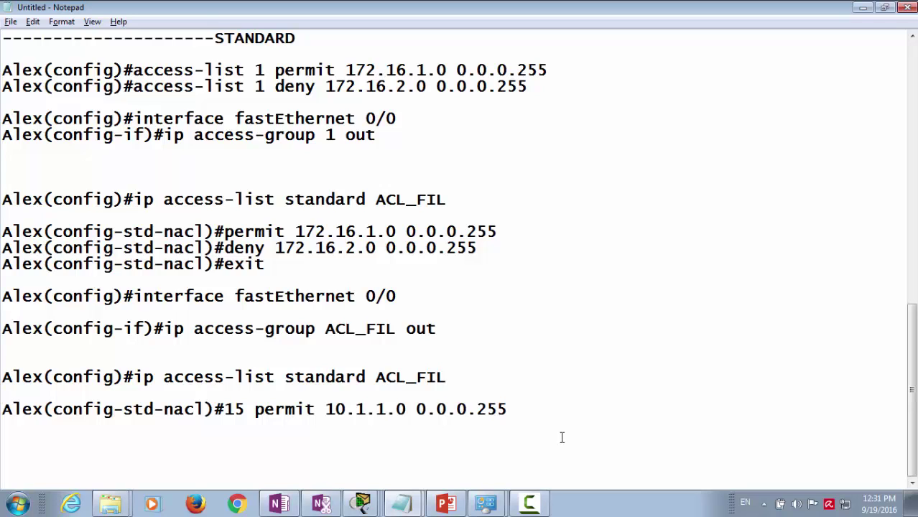
Step: Bring up the list of open Packet Tracer windows to leave the notes
left_click(362, 502)
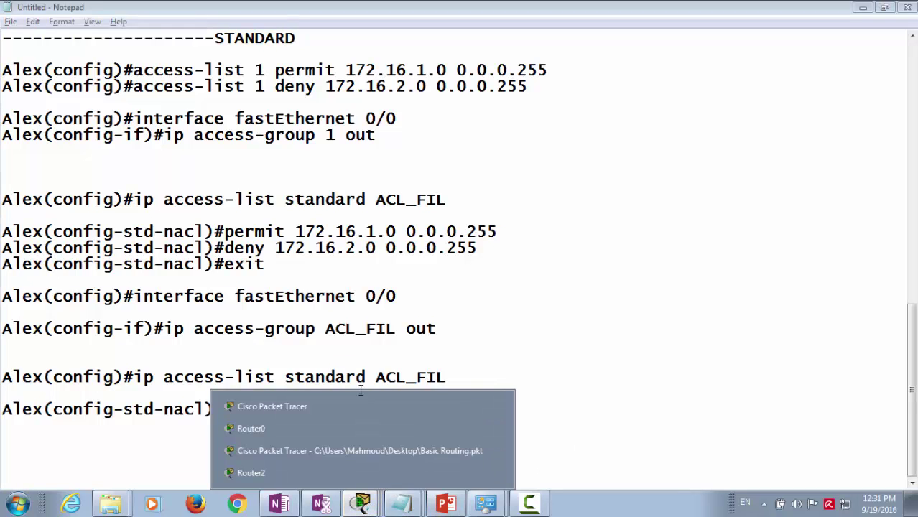
Step: Switch to the Basic Routing.pkt topology in Cisco Packet Tracer and open Router2's command line
left_click(345, 406)
left_click(360, 503)
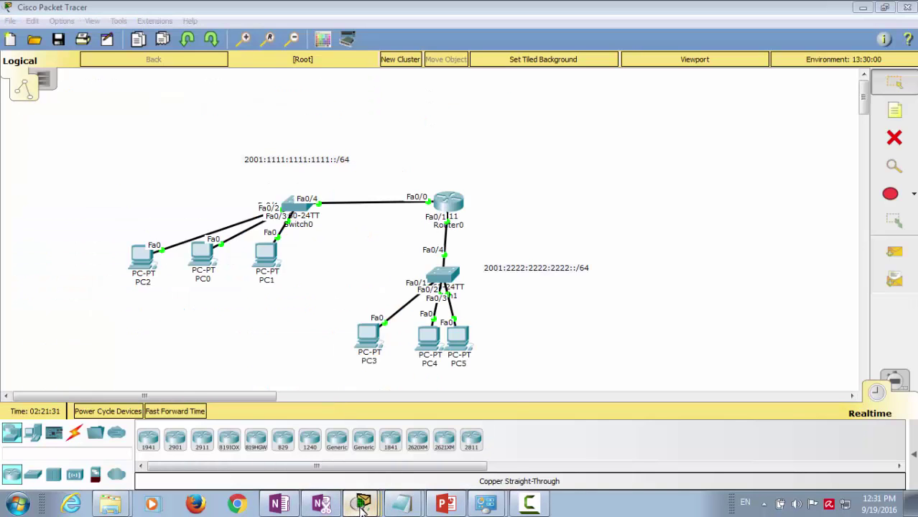
left_click(359, 450)
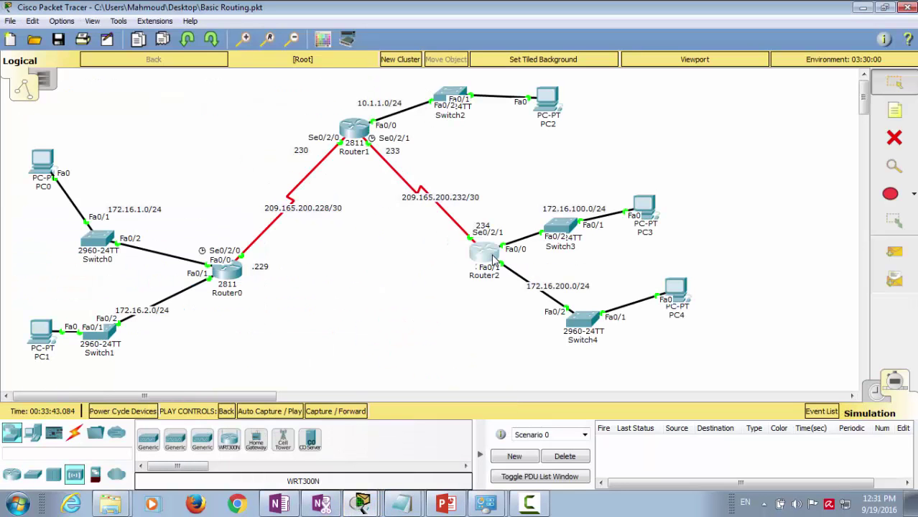
left_click(491, 255)
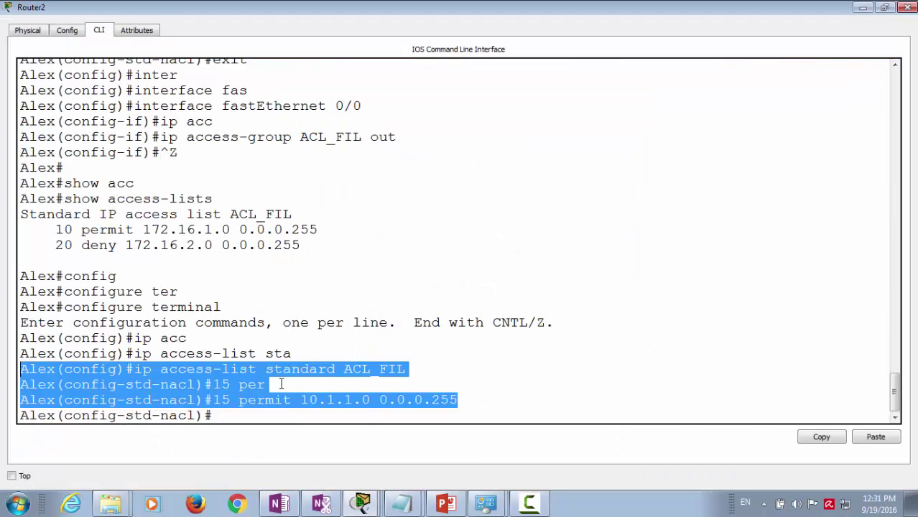
Step: Leave configuration mode on Router2 and display the configured lists with show access-lists
left_click(261, 417)
key("ctrl+z")
key("Return")
type("show access-lists")
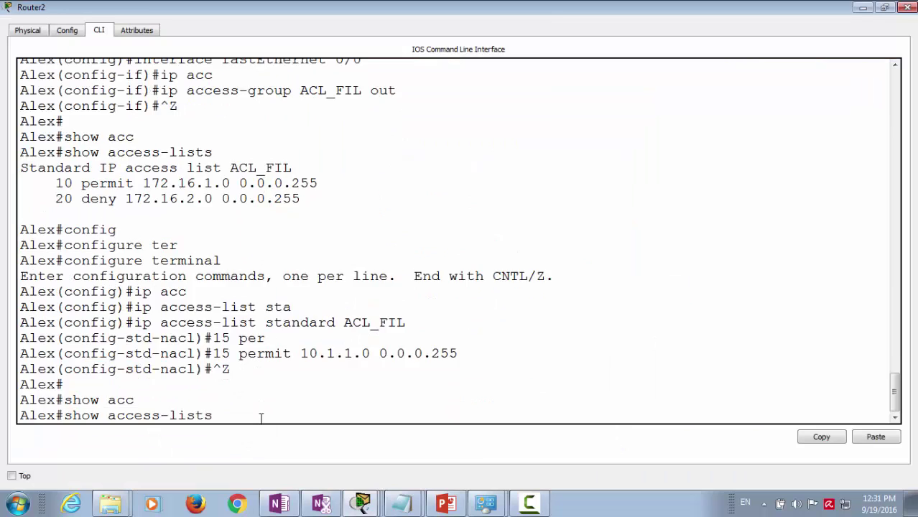
key("Return")
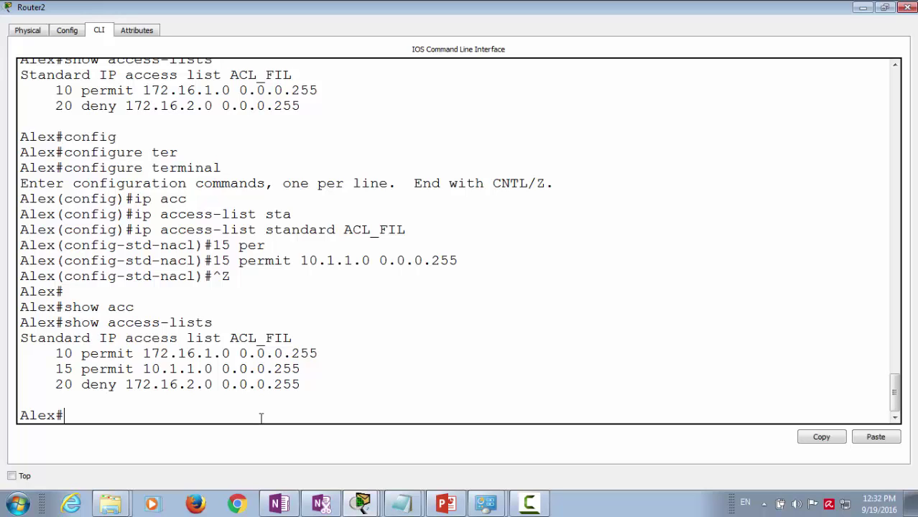
Step: Enter global configuration mode and open the named standard access list ACL_FIL for editing
type("config")
key("Tab")
type("ter")
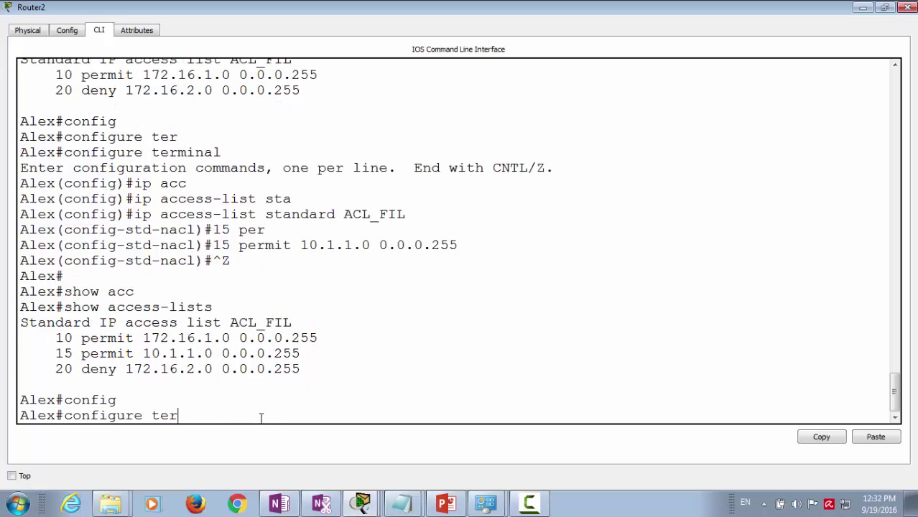
key("Tab")
key("Return")
type("ip ac")
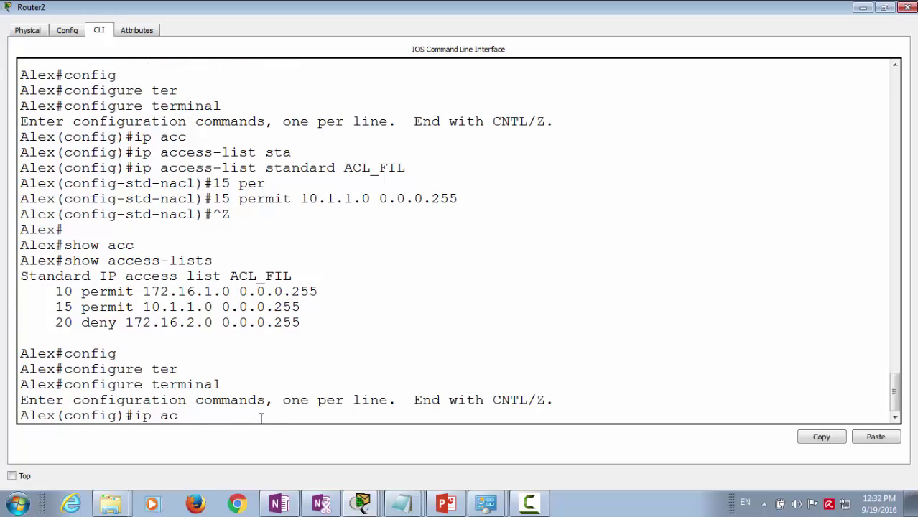
type("c")
key("Tab")
type("sta")
key("Tab")
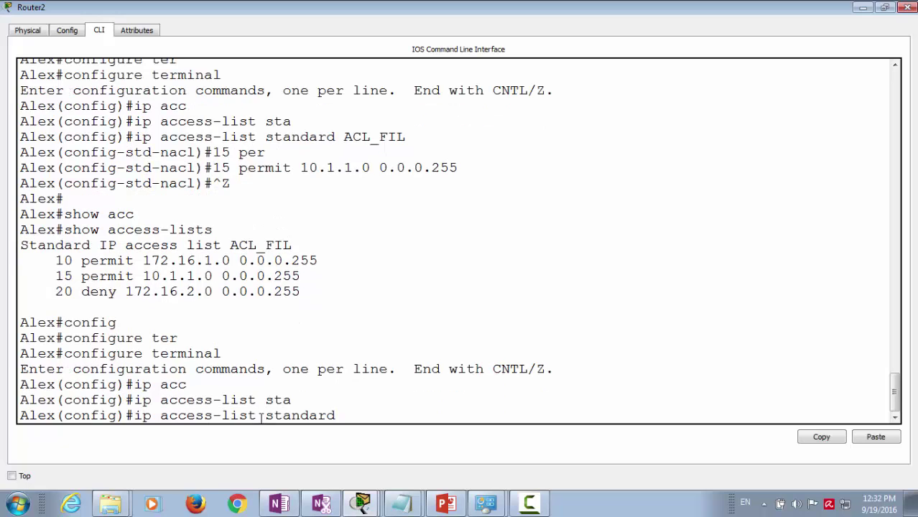
type("ACL_FIL")
key("Return")
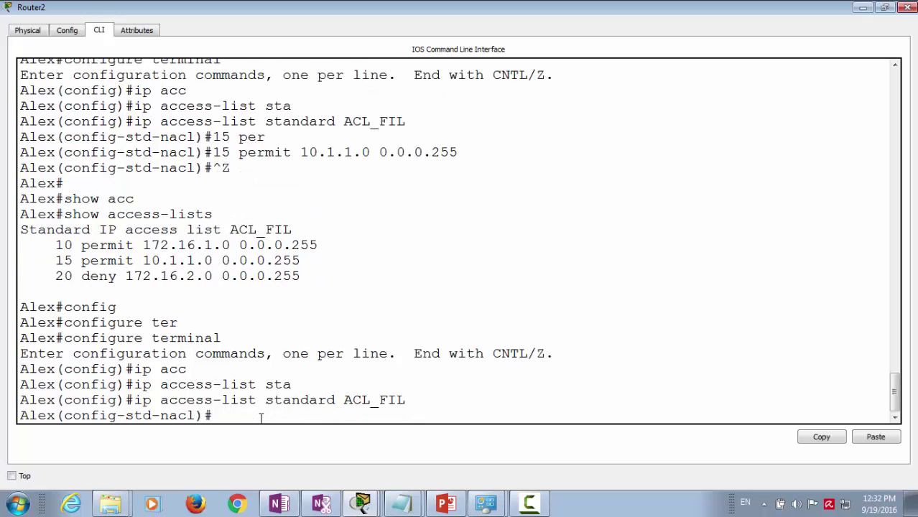
Step: Remove the entry with sequence number 20 from ACL_FIL
type("NO")
key("BackSpace")
key("BackSpace")
key("BackSpace")
type("no 20")
key("Return")
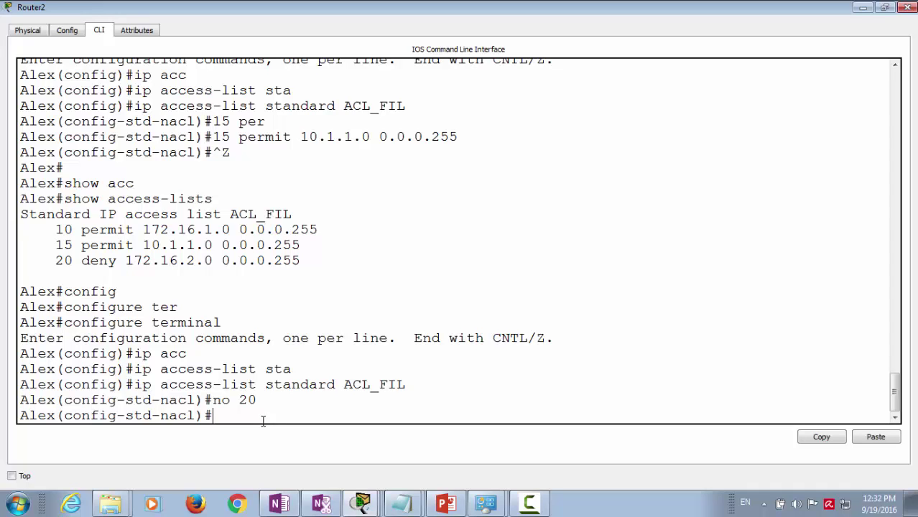
Step: Display the access lists without leaving ACL configuration mode by reusing the earlier show access-lists command with the do prefix
type("do ah")
key("BackSpace")
key("BackSpace")
left_click_drag(64, 199, 231, 199)
right_click(212, 201)
left_click(219, 207)
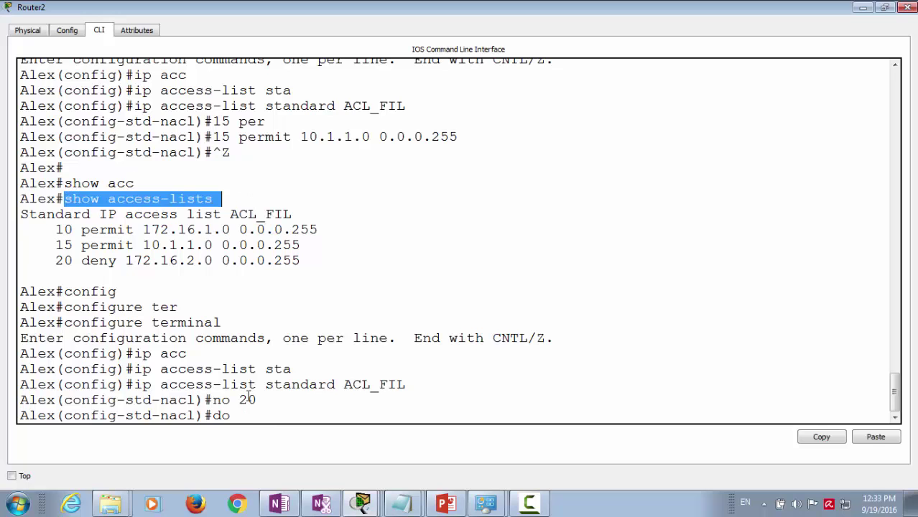
left_click(255, 418)
right_click(255, 418)
left_click(280, 442)
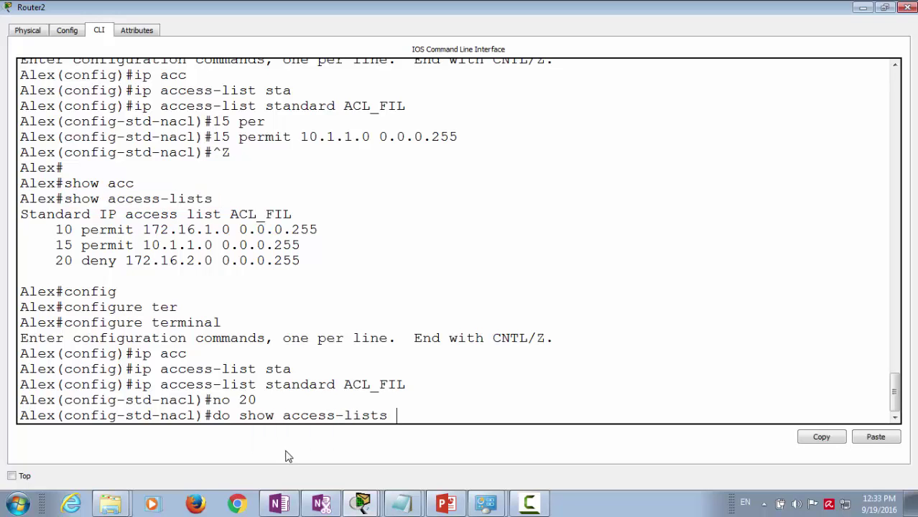
key("Return")
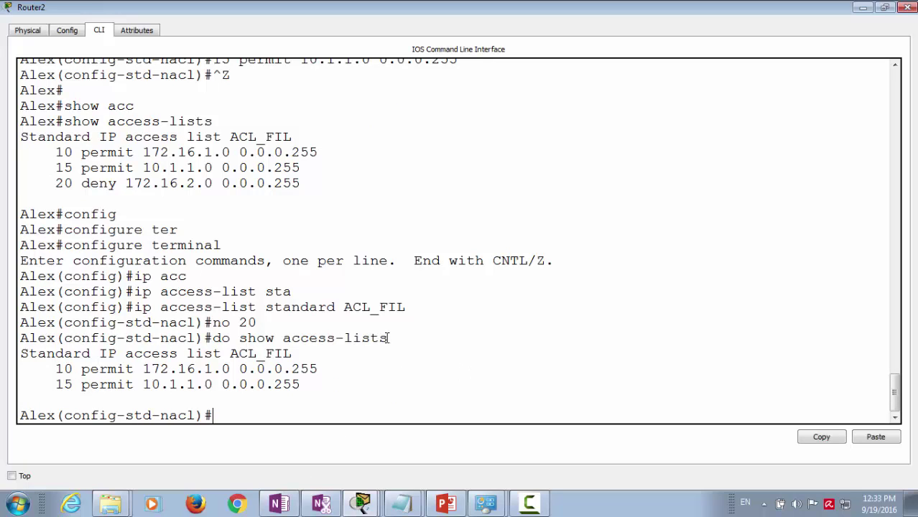
double_click(222, 337)
Step: Switch to OneNote, add a new section to the ACL notebook and handwrite "deny 172.16.1.0" in black ink
left_click(278, 502)
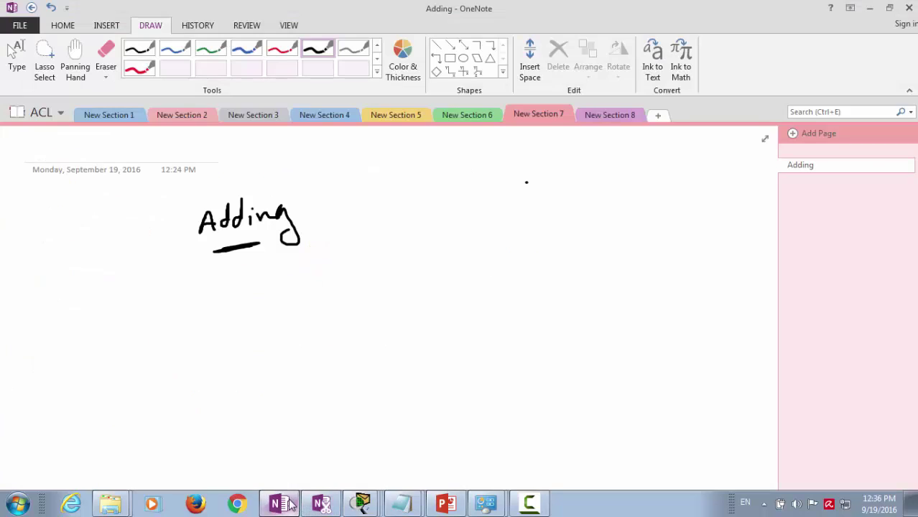
left_click(659, 118)
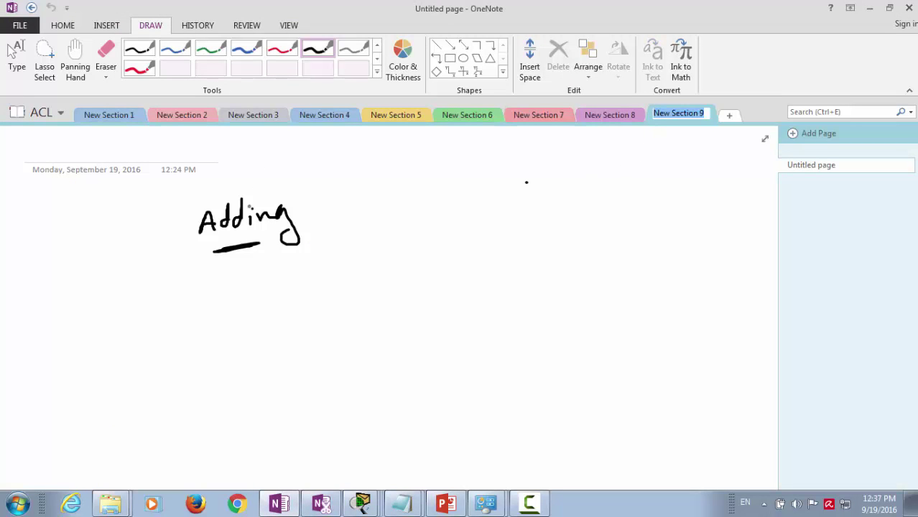
mouse_move(163, 311)
left_mouse_down()
mouse_move(203, 310)
mouse_move(217, 294)
mouse_move(215, 323)
left_mouse_up()
mouse_move(264, 274)
left_mouse_down()
mouse_move(267, 302)
mouse_move(321, 295)
left_mouse_up()
left_click(337, 286)
left_click_drag(354, 264, 355, 289)
left_click_drag(371, 260, 365, 280)
left_click(396, 279)
mouse_move(423, 254)
left_mouse_down()
mouse_move(433, 283)
mouse_move(471, 262)
left_mouse_up()
left_click(443, 274)
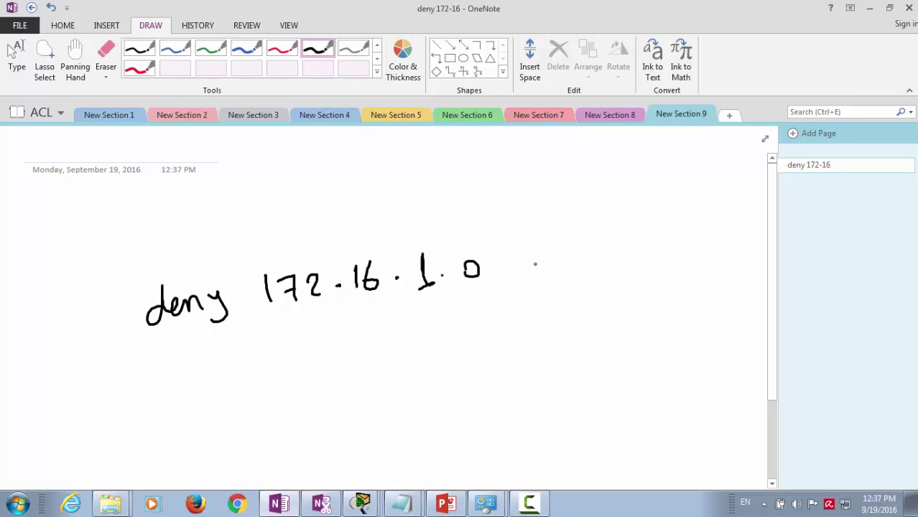
Step: Handwrite the wildcard mask 0.0.0.255 after the address in the deny statement
left_click(563, 257)
mouse_move(545, 252)
left_mouse_down()
mouse_move(678, 246)
mouse_move(679, 260)
left_mouse_up()
left_click(614, 253)
left_click(657, 249)
mouse_move(697, 243)
left_mouse_down()
mouse_move(688, 260)
mouse_move(705, 263)
left_mouse_up()
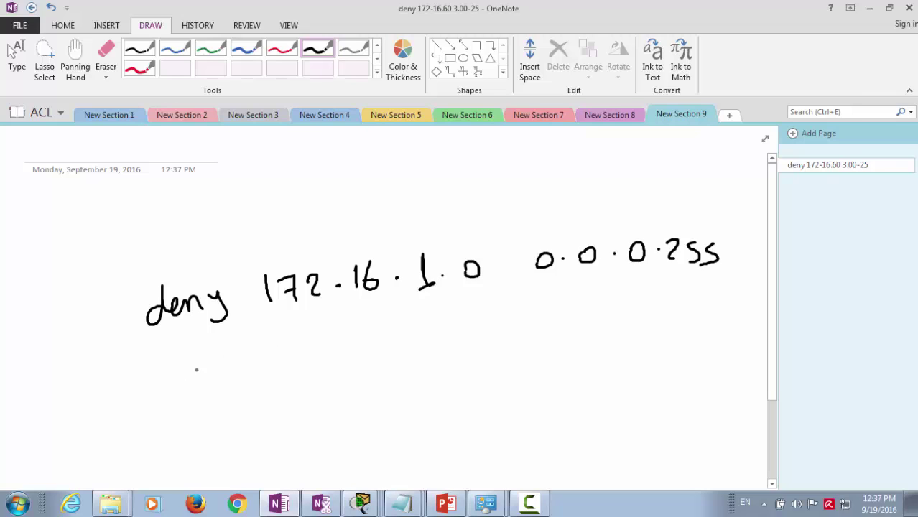
Step: Handwrite "permit 172.16.1.10" below the deny statement and mark the new line with an X in front
mouse_move(159, 364)
left_mouse_down()
mouse_move(161, 399)
mouse_move(164, 382)
mouse_move(189, 381)
left_mouse_up()
mouse_move(192, 359)
left_mouse_down()
mouse_move(195, 384)
mouse_move(212, 363)
left_mouse_up()
mouse_move(213, 363)
left_mouse_down()
mouse_move(235, 373)
mouse_move(252, 366)
left_mouse_up()
mouse_move(260, 333)
left_mouse_down()
mouse_move(257, 367)
mouse_move(265, 348)
mouse_move(309, 349)
left_mouse_up()
left_click(224, 345)
mouse_move(313, 326)
left_mouse_down()
mouse_move(335, 322)
mouse_move(328, 351)
left_mouse_up()
mouse_move(355, 322)
left_mouse_down()
mouse_move(366, 342)
mouse_move(387, 342)
left_mouse_up()
left_click(394, 331)
mouse_move(415, 309)
left_mouse_down()
mouse_move(413, 342)
mouse_move(435, 337)
left_mouse_up()
left_click_drag(435, 338, 460, 331)
left_click(468, 327)
left_click_drag(487, 301, 505, 335)
left_click_drag(527, 300, 534, 327)
left_click_drag(561, 301, 558, 303)
left_click_drag(134, 386, 121, 423)
left_click_drag(114, 393, 151, 415)
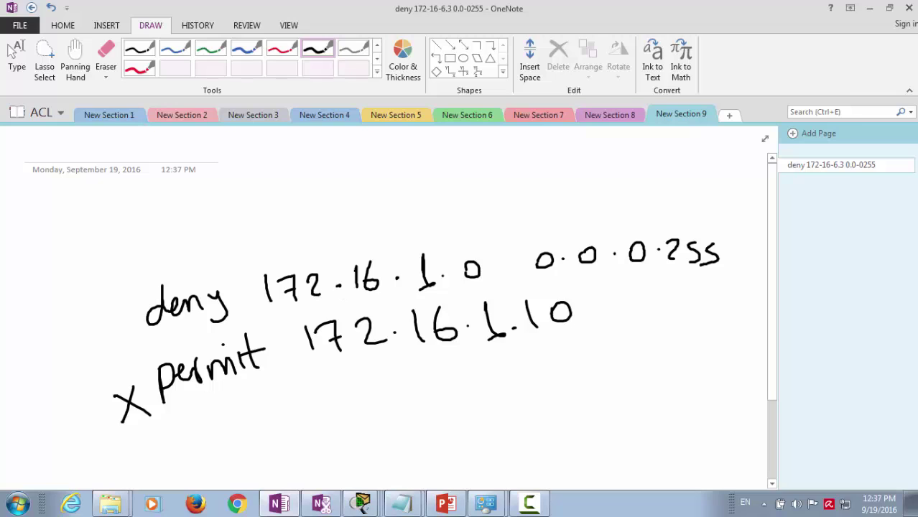
Step: Draw a packet box above the deny statement and write the host address ending 1.10 inside it
mouse_move(451, 163)
left_mouse_down()
mouse_move(416, 163)
mouse_move(252, 223)
mouse_move(453, 164)
left_mouse_up()
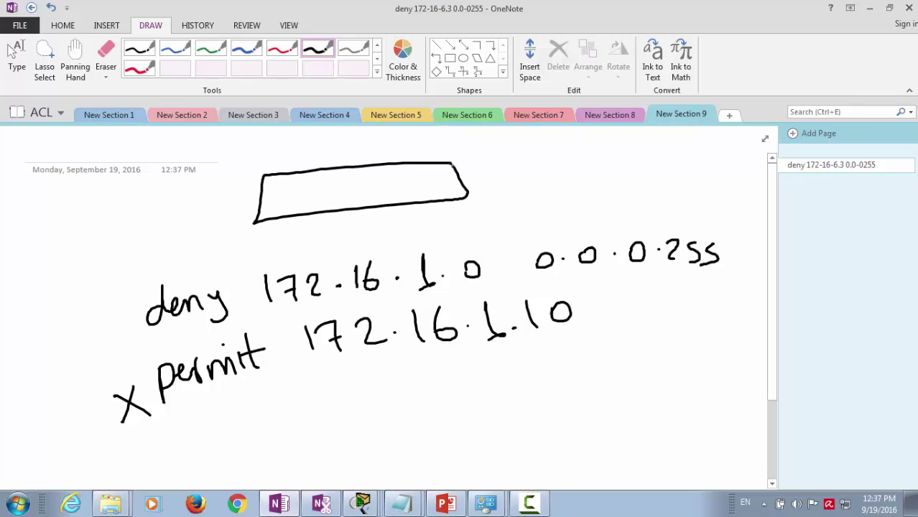
left_click_drag(349, 179, 348, 202)
left_click(359, 194)
left_click_drag(338, 202, 378, 192)
mouse_move(393, 176)
left_mouse_down()
mouse_move(385, 189)
mouse_move(393, 176)
left_mouse_up()
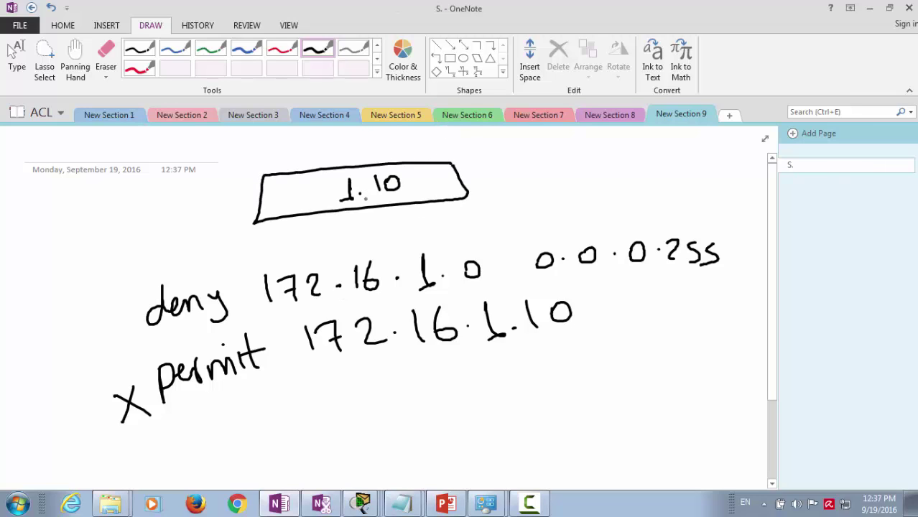
left_click(362, 198)
Step: Draw an arrow from the packet box to the deny line and another from the permit line to above the deny line
mouse_move(270, 207)
left_mouse_down()
mouse_move(175, 239)
mouse_move(104, 316)
mouse_move(135, 312)
left_mouse_up()
left_click_drag(124, 304, 123, 320)
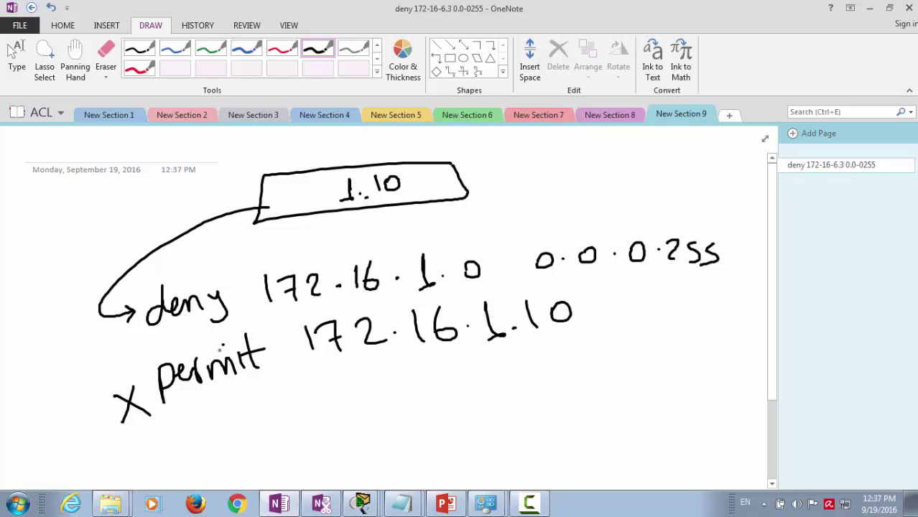
mouse_move(150, 383)
left_mouse_down()
mouse_move(100, 381)
mouse_move(89, 272)
mouse_move(188, 257)
left_mouse_up()
mouse_move(171, 249)
left_mouse_down()
mouse_move(196, 253)
mouse_move(180, 272)
left_mouse_up()
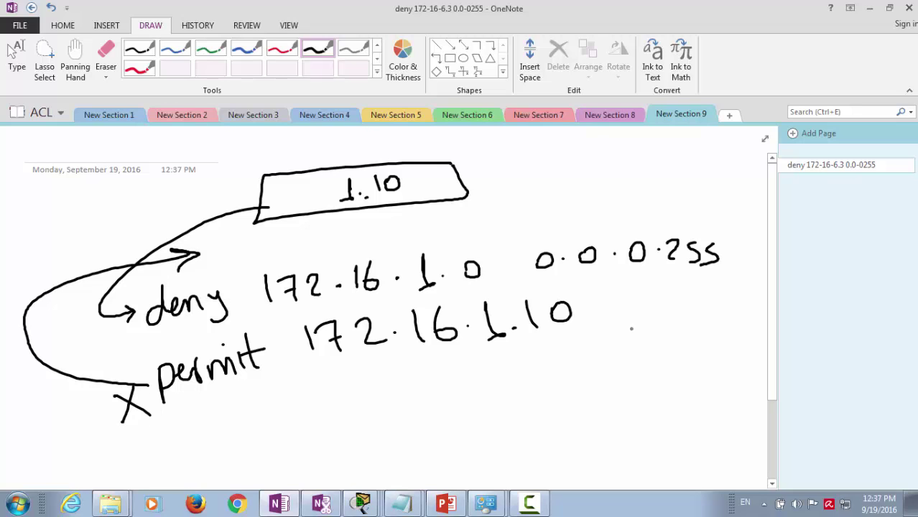
Step: Draw three nested ovals below the statements and label them /32, /24 and /16 from innermost to outermost
mouse_move(643, 375)
left_mouse_down()
mouse_move(607, 378)
mouse_move(603, 393)
mouse_move(643, 387)
mouse_move(646, 353)
mouse_move(547, 392)
mouse_move(577, 423)
mouse_move(661, 409)
mouse_move(682, 371)
mouse_move(596, 347)
mouse_move(513, 396)
mouse_move(528, 454)
mouse_move(640, 448)
mouse_move(724, 405)
mouse_move(696, 340)
mouse_move(647, 335)
left_mouse_up()
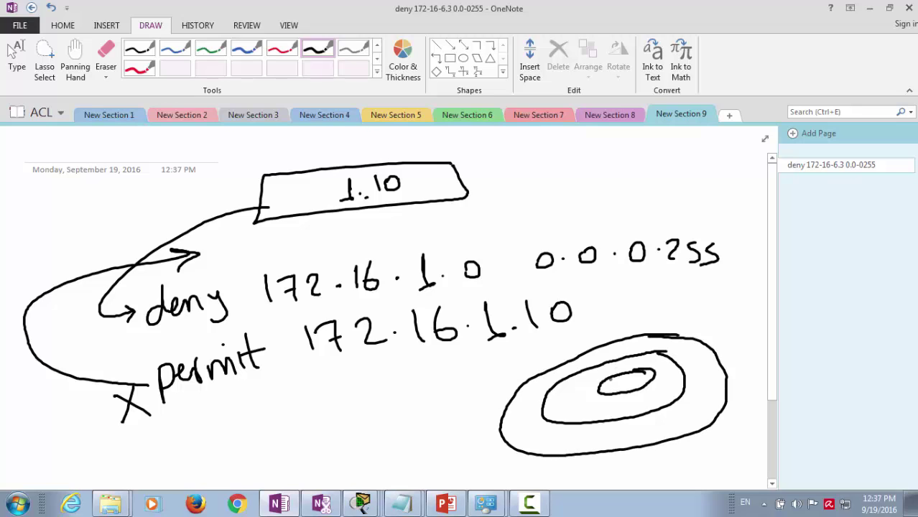
mouse_move(603, 379)
left_mouse_down()
mouse_move(489, 375)
mouse_move(412, 413)
left_mouse_up()
mouse_move(426, 400)
left_mouse_down()
mouse_move(431, 415)
mouse_move(453, 407)
left_mouse_up()
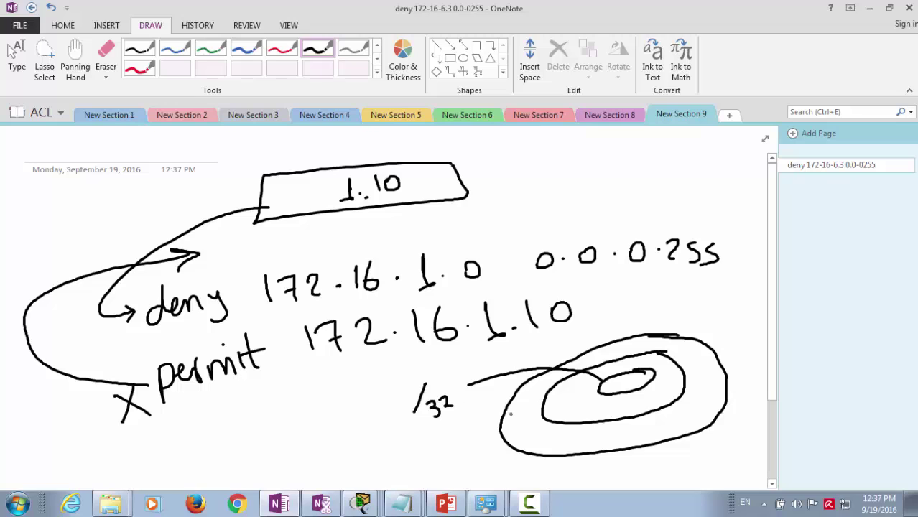
mouse_move(557, 406)
left_mouse_down()
mouse_move(481, 422)
mouse_move(395, 463)
mouse_move(437, 459)
left_mouse_up()
left_click(408, 456)
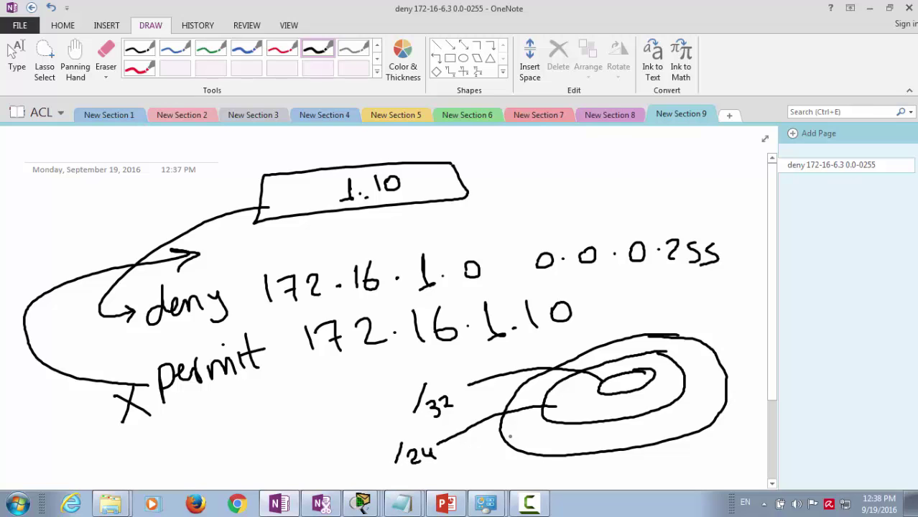
mouse_move(525, 431)
left_mouse_down()
mouse_move(491, 453)
mouse_move(487, 467)
left_mouse_up()
mouse_move(470, 457)
left_mouse_down()
mouse_move(469, 479)
mouse_move(496, 471)
left_mouse_up()
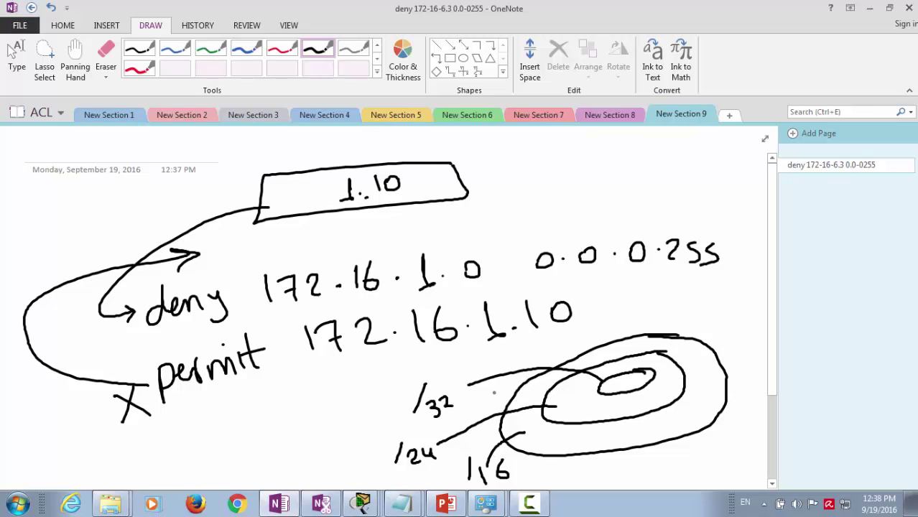
Step: Add another section to the ACL notebook and handwrite "permit" on its blank page
left_click(729, 115)
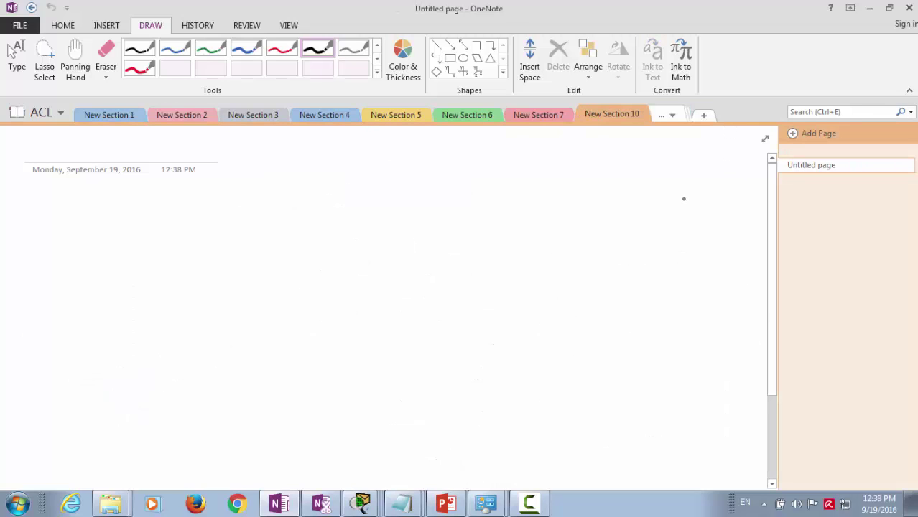
left_click_drag(173, 212, 171, 246)
mouse_move(208, 224)
left_mouse_down()
mouse_move(264, 208)
mouse_move(267, 224)
left_mouse_up()
left_click_drag(259, 204, 272, 202)
left_click_drag(232, 192, 244, 196)
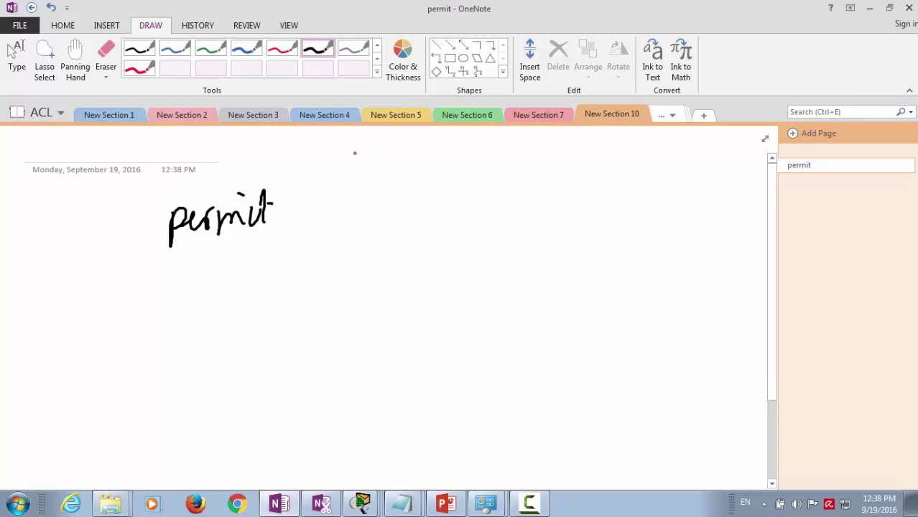
Step: Handwrite the host address 172.16.1.10/32 above and to the right of the word "permit"
left_click_drag(332, 143, 332, 174)
mouse_move(340, 148)
left_mouse_down()
mouse_move(352, 146)
mouse_move(348, 174)
left_mouse_up()
left_click_drag(339, 166, 357, 162)
mouse_move(361, 148)
left_mouse_down()
mouse_move(375, 146)
mouse_move(382, 168)
left_mouse_up()
left_click(392, 160)
mouse_move(404, 144)
left_mouse_down()
mouse_move(436, 153)
mouse_move(452, 135)
mouse_move(448, 162)
mouse_move(483, 147)
mouse_move(518, 160)
left_mouse_up()
left_click(433, 153)
left_click(473, 151)
left_click(524, 135)
left_click(523, 150)
left_click(559, 142)
mouse_move(534, 147)
left_mouse_down()
mouse_move(550, 158)
mouse_move(524, 165)
left_mouse_up()
Step: Handwrite the subnet mask 255.255.255.255 diagonally to the left of the word "permit"
left_click_drag(18, 309, 39, 326)
mouse_move(45, 304)
left_mouse_down()
mouse_move(46, 318)
mouse_move(74, 298)
left_mouse_up()
left_click(64, 310)
mouse_move(79, 283)
left_mouse_down()
mouse_move(79, 294)
mouse_move(102, 277)
left_mouse_up()
mouse_move(103, 255)
left_mouse_down()
mouse_move(109, 266)
mouse_move(125, 245)
mouse_move(131, 217)
left_mouse_up()
left_click(113, 247)
left_click(123, 227)
left_click_drag(128, 228, 139, 218)
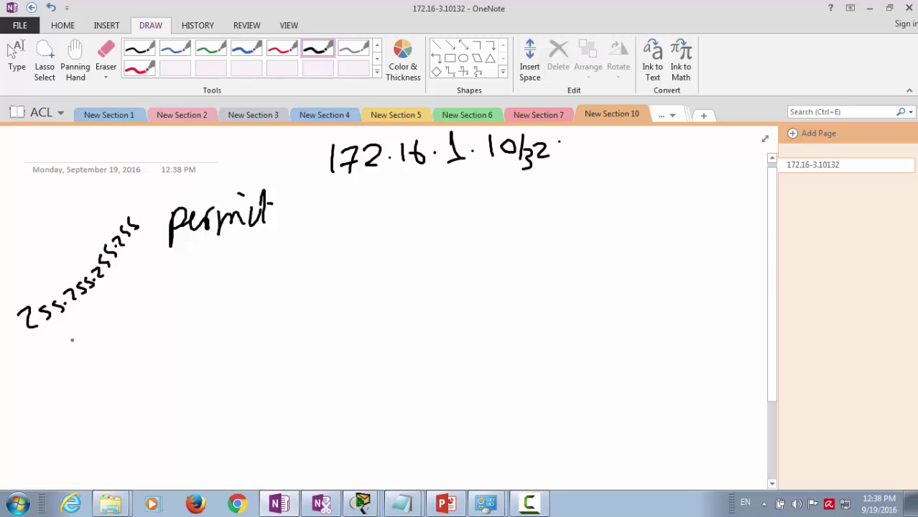
Step: Complete the permit statement by handwriting the address 172.16.1.10 and the wildcard mask 0.0.0.0
left_click_drag(304, 208, 302, 231)
mouse_move(314, 207)
left_mouse_down()
mouse_move(321, 228)
mouse_move(357, 224)
left_mouse_up()
left_click(368, 217)
left_click_drag(388, 194, 386, 218)
left_click_drag(411, 194, 415, 216)
left_click(425, 213)
mouse_move(440, 191)
left_mouse_down()
mouse_move(440, 220)
mouse_move(478, 214)
left_mouse_up()
left_click(463, 213)
mouse_move(502, 199)
left_mouse_down()
mouse_move(618, 194)
mouse_move(649, 204)
mouse_move(657, 193)
mouse_move(689, 192)
left_mouse_up()
left_click(591, 202)
left_click(634, 202)
left_click(686, 200)
left_click(697, 193)
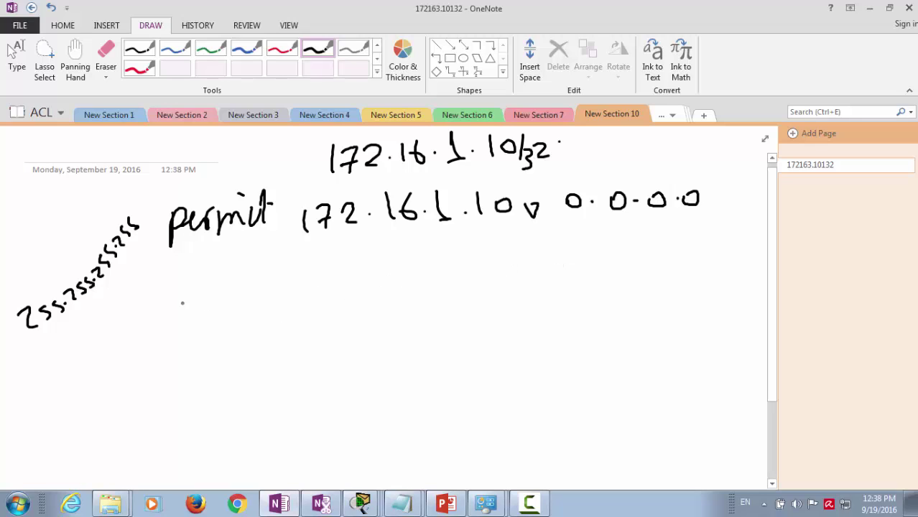
Step: Handwrite "permit Host" on a new line below the first permit statement
mouse_move(173, 280)
left_mouse_down()
mouse_move(173, 323)
mouse_move(178, 305)
left_mouse_up()
mouse_move(198, 294)
left_mouse_down()
mouse_move(220, 302)
mouse_move(225, 283)
left_mouse_up()
left_click_drag(231, 302, 260, 296)
left_click_drag(272, 280, 272, 296)
left_click_drag(282, 260, 286, 297)
left_click_drag(256, 270, 260, 273)
left_click_drag(356, 262, 356, 294)
mouse_move(378, 264)
left_mouse_down()
mouse_move(379, 292)
mouse_move(397, 274)
left_mouse_up()
left_click_drag(422, 270, 399, 284)
left_click_drag(433, 254, 431, 279)
mouse_move(428, 267)
left_mouse_down()
mouse_move(480, 265)
mouse_move(507, 276)
left_mouse_up()
Step: Handwrite the address 172.16.1.10 after "Host" and put a tick at the end of both permit statements
mouse_move(523, 260)
left_mouse_down()
mouse_move(534, 274)
mouse_move(576, 270)
left_mouse_up()
left_click_drag(585, 266, 611, 269)
mouse_move(636, 240)
left_mouse_down()
mouse_move(632, 259)
mouse_move(660, 264)
left_mouse_up()
mouse_move(671, 240)
left_mouse_down()
mouse_move(672, 270)
mouse_move(681, 266)
left_mouse_up()
mouse_move(694, 236)
left_mouse_down()
mouse_move(692, 261)
mouse_move(706, 250)
left_mouse_up()
left_click_drag(680, 211, 738, 195)
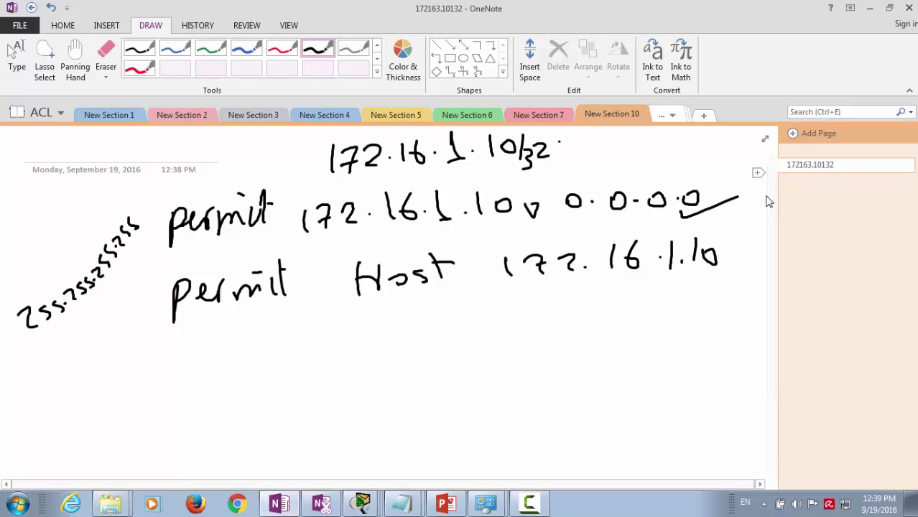
left_click_drag(654, 277, 703, 266)
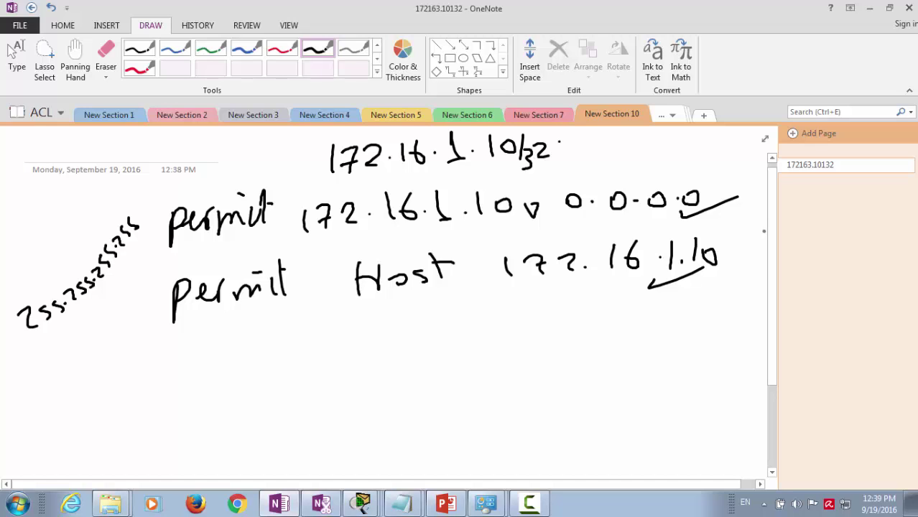
left_click(519, 507)
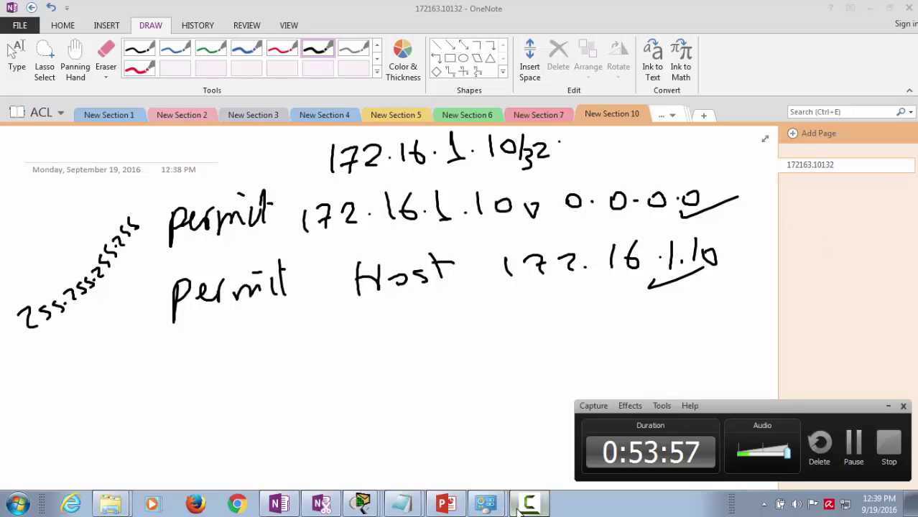
left_click(522, 507)
Step: Add one more section to the ACL notebook, keeping its default name
left_click(703, 115)
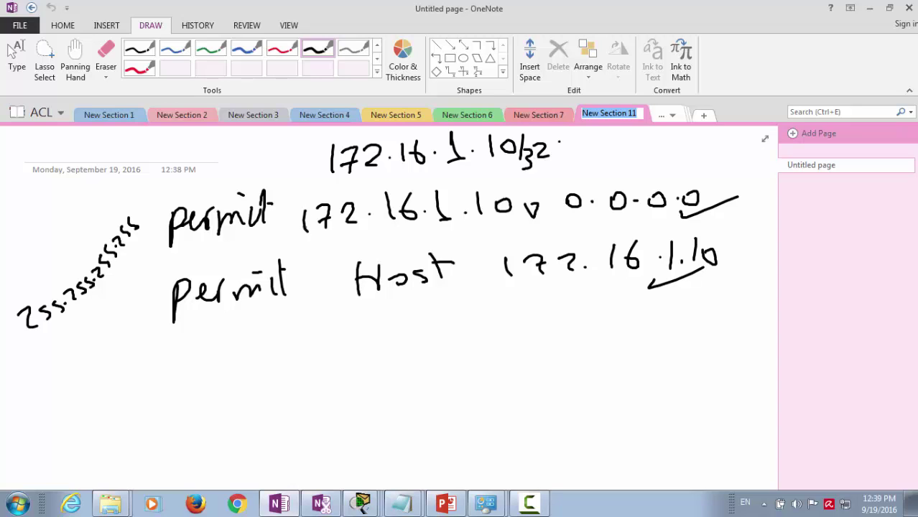
key("Return")
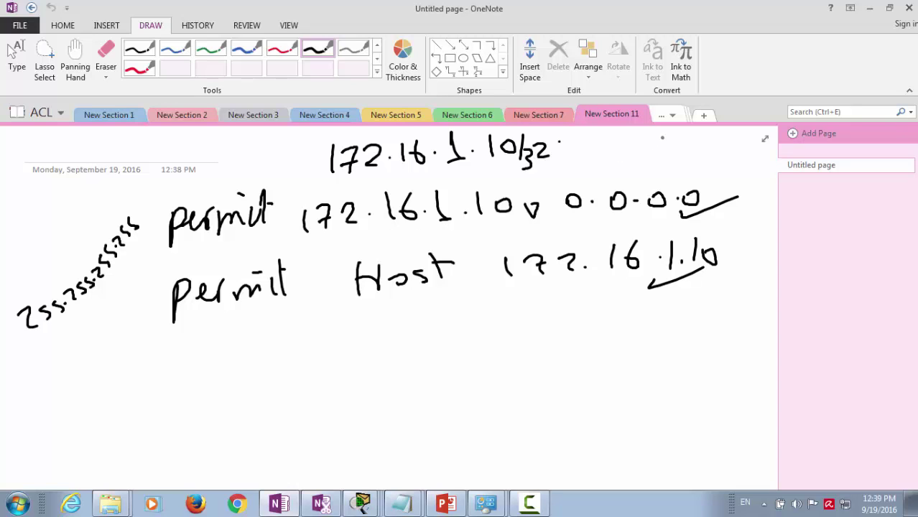
Step: Create New Section 12 in the ACL notebook and open its blank page
left_click(703, 116)
left_click(545, 115)
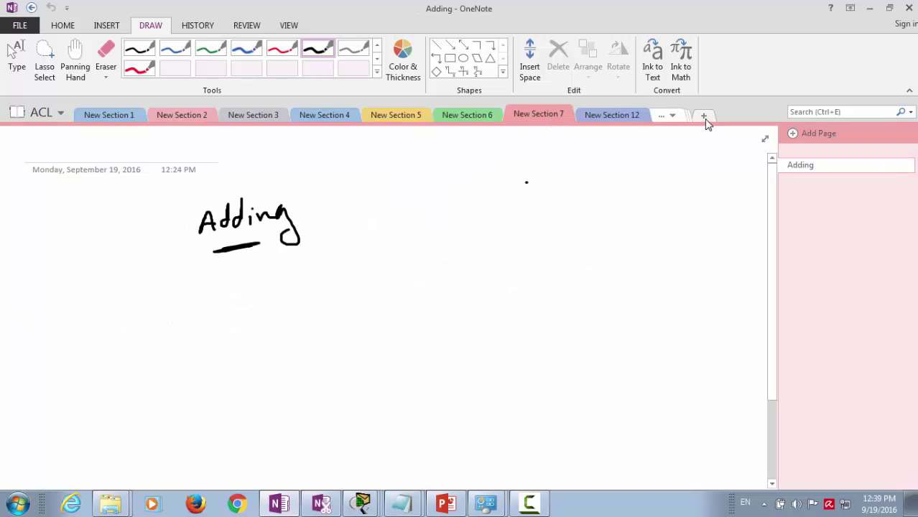
left_click(623, 121)
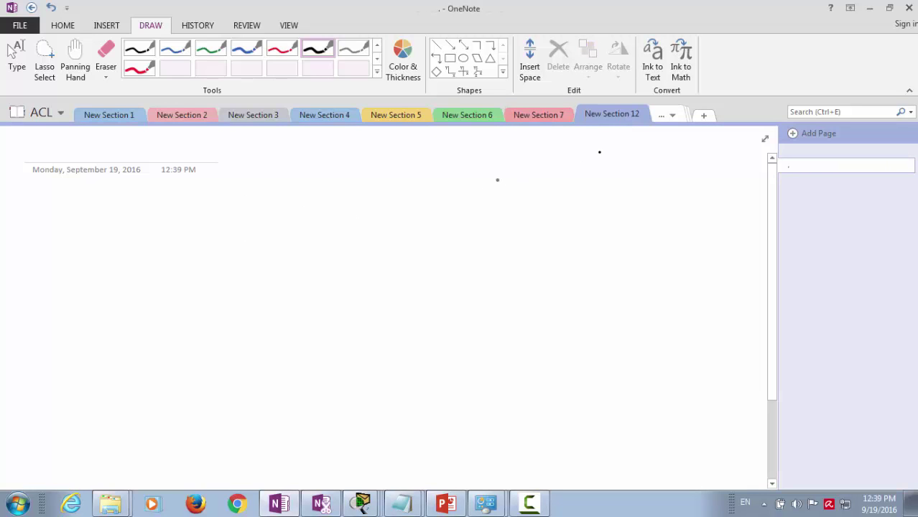
Step: Handwrite "permit 172.16.1.10" as the first line of the blank page
mouse_move(117, 215)
left_mouse_down()
mouse_move(182, 224)
mouse_move(202, 211)
mouse_move(180, 210)
mouse_move(242, 228)
left_mouse_up()
mouse_move(249, 205)
left_mouse_down()
mouse_move(266, 206)
mouse_move(255, 228)
left_mouse_up()
left_click_drag(276, 209, 290, 225)
mouse_move(302, 217)
left_mouse_down()
mouse_move(321, 222)
mouse_move(336, 210)
left_mouse_up()
left_click_drag(363, 213, 390, 221)
left_click_drag(404, 218, 405, 219)
left_click_drag(425, 199, 425, 219)
left_click_drag(441, 207, 449, 208)
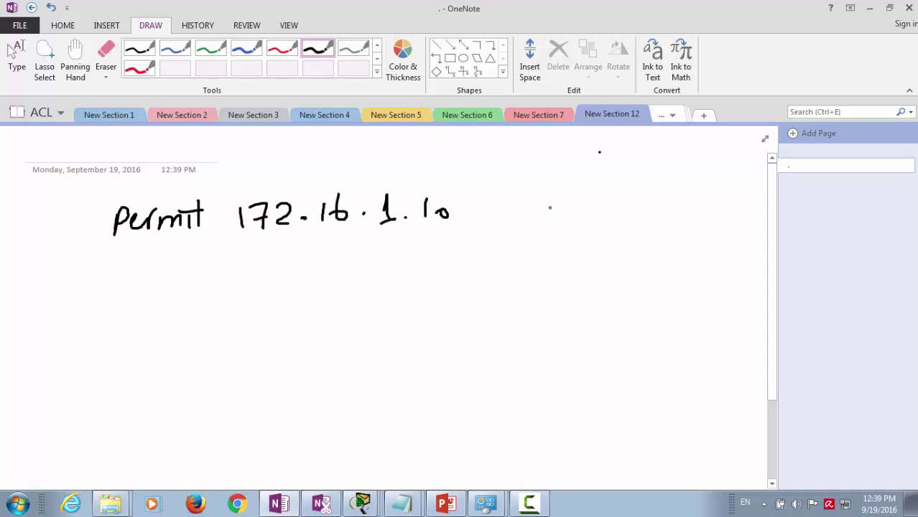
Step: Complete the first permit statement by handwriting the wildcard mask 0.0.0.0 after the address
mouse_move(523, 203)
left_mouse_down()
mouse_move(516, 214)
mouse_move(528, 205)
left_mouse_up()
left_click(540, 207)
mouse_move(564, 202)
left_mouse_down()
mouse_move(556, 213)
mouse_move(612, 203)
left_mouse_up()
left_click(588, 205)
left_click_drag(642, 204, 644, 201)
Step: Handwrite "deny 172.16.1.0" on the second line, below the permit statement
left_click_drag(119, 265, 179, 285)
mouse_move(240, 250)
left_mouse_down()
mouse_move(244, 270)
mouse_move(298, 268)
left_mouse_up()
left_click_drag(308, 263, 330, 264)
left_click_drag(341, 241, 341, 257)
left_click(369, 262)
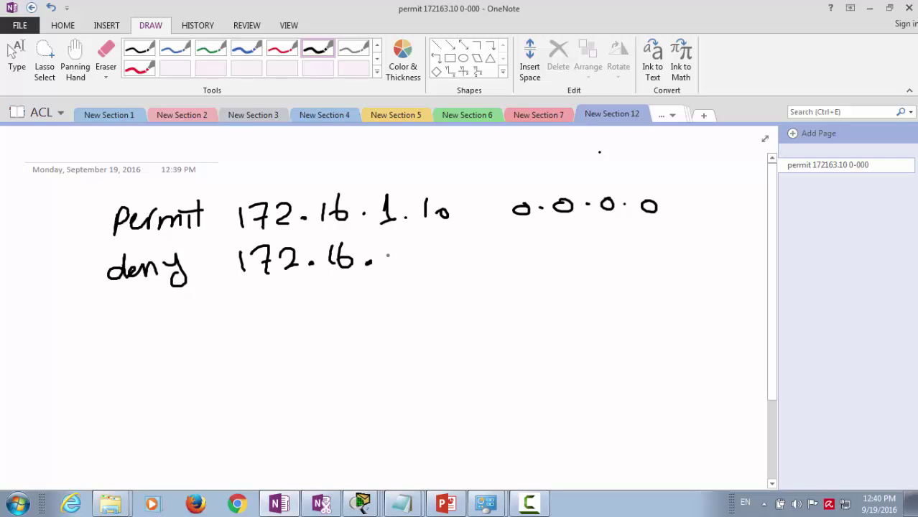
mouse_move(388, 250)
left_mouse_down()
mouse_move(393, 268)
mouse_move(403, 267)
left_mouse_up()
left_click(415, 258)
mouse_move(438, 248)
left_mouse_down()
mouse_move(434, 258)
mouse_move(441, 248)
left_mouse_up()
Step: Handwrite the wildcard mask 0.0.0.255 after 172.16.1.0 and mark the start of that deny line with an X
mouse_move(511, 240)
left_mouse_down()
mouse_move(504, 250)
mouse_move(511, 240)
left_mouse_up()
left_click(532, 249)
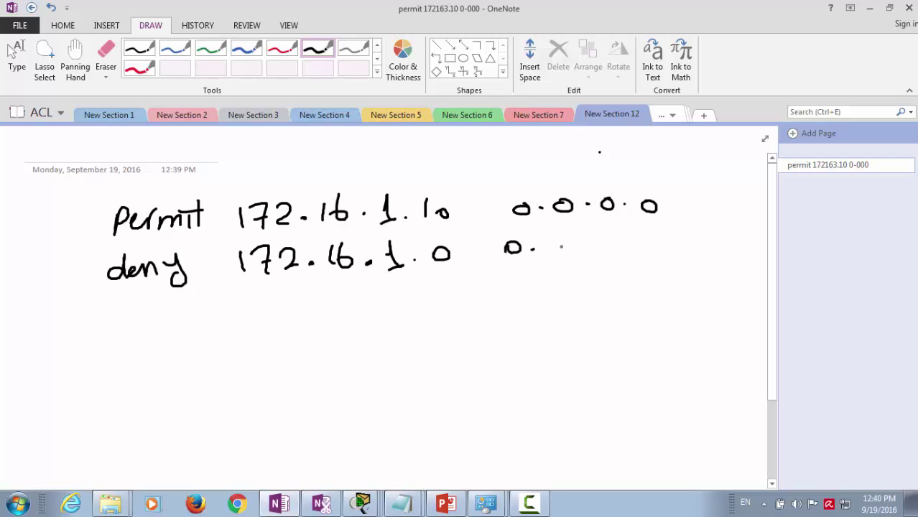
left_click(592, 250)
left_click_drag(567, 237, 642, 248)
left_click(633, 245)
mouse_move(646, 243)
left_mouse_down()
mouse_move(660, 257)
mouse_move(693, 263)
left_mouse_up()
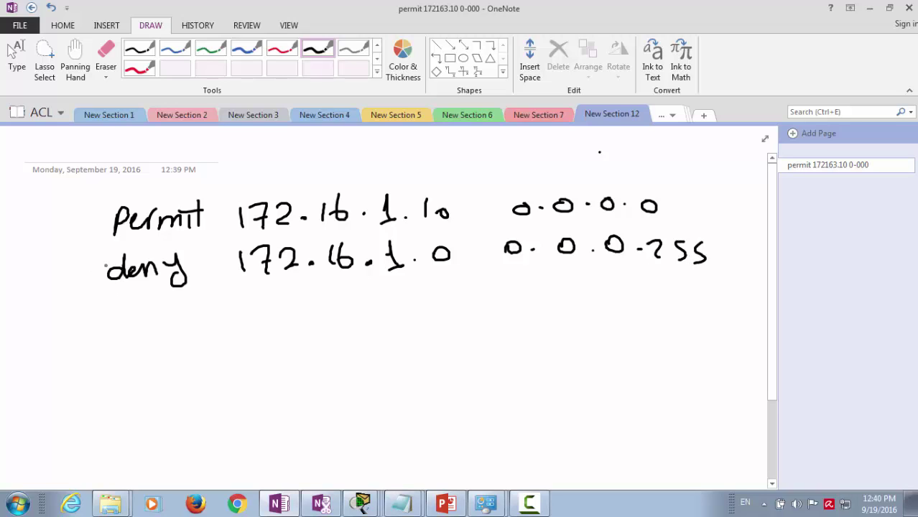
mouse_move(72, 264)
left_mouse_down()
mouse_move(56, 288)
mouse_move(68, 282)
left_mouse_up()
Step: Handwrite "deny 172.16.2.10" on the third line, below the marked deny statement
left_click(115, 334)
mouse_move(125, 329)
left_mouse_down()
mouse_move(127, 311)
mouse_move(158, 332)
mouse_move(179, 322)
mouse_move(185, 352)
left_mouse_up()
mouse_move(223, 309)
left_mouse_down()
mouse_move(228, 331)
mouse_move(245, 330)
left_mouse_up()
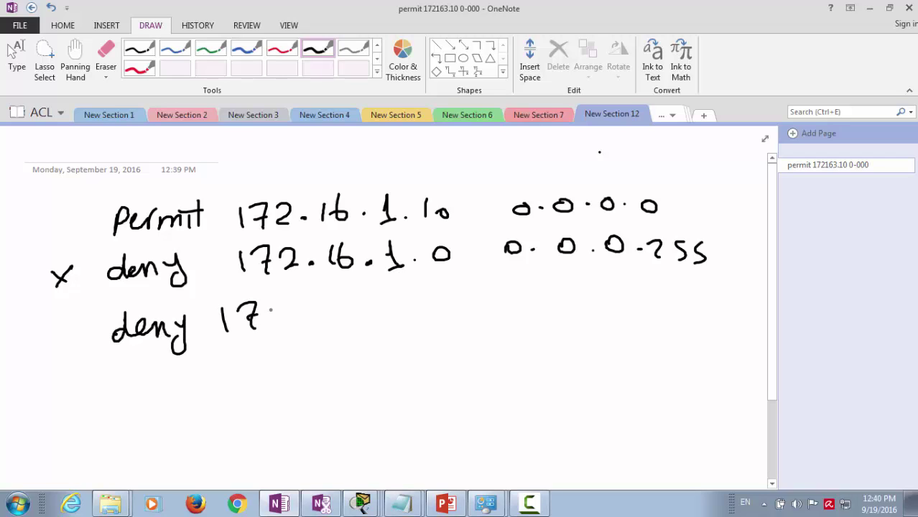
left_click_drag(267, 302, 283, 322)
left_click(301, 316)
left_click_drag(323, 298, 320, 321)
left_click(362, 314)
mouse_move(350, 291)
left_mouse_down()
mouse_move(343, 316)
mouse_move(392, 323)
left_mouse_up()
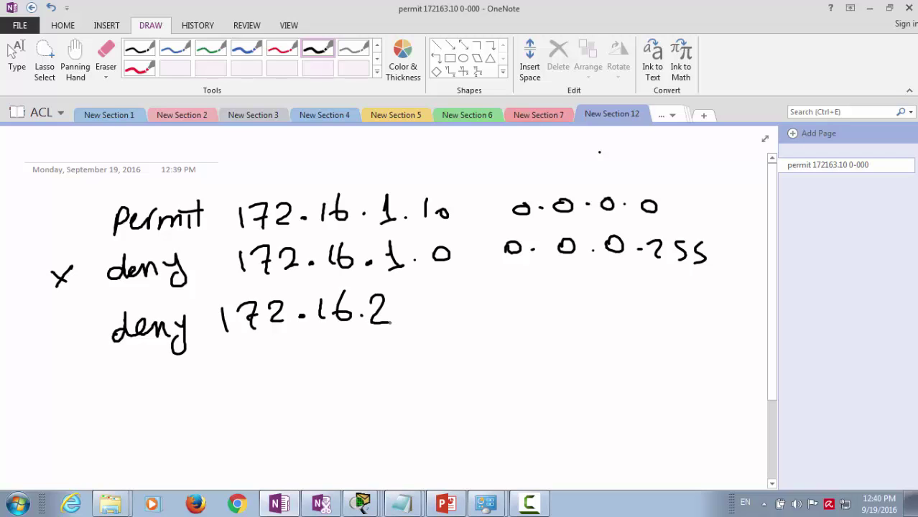
left_click(402, 318)
left_click_drag(434, 293, 429, 323)
mouse_move(461, 307)
left_mouse_down()
mouse_move(450, 320)
mouse_move(459, 309)
left_mouse_up()
Step: Complete the deny statement for 172.16.2.10 by handwriting the wildcard mask 0.0.0.0
left_click_drag(553, 300, 585, 310)
left_click_drag(609, 297, 716, 295)
left_click(629, 307)
left_click(681, 304)
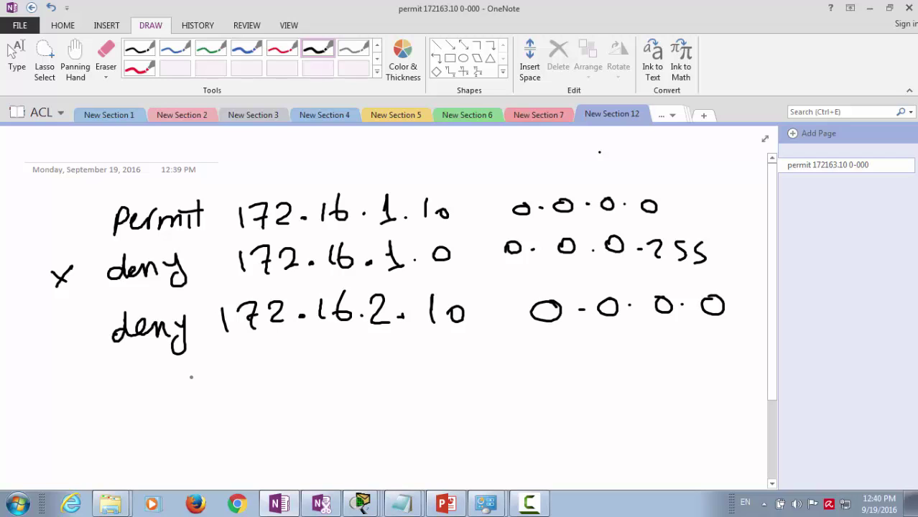
Step: Handwrite "permit 172.16.2.0" on the fourth line of the list
mouse_move(121, 382)
left_mouse_down()
mouse_move(131, 396)
mouse_move(159, 382)
mouse_move(184, 387)
left_mouse_up()
left_click(168, 390)
left_click(168, 396)
left_click_drag(191, 387, 198, 396)
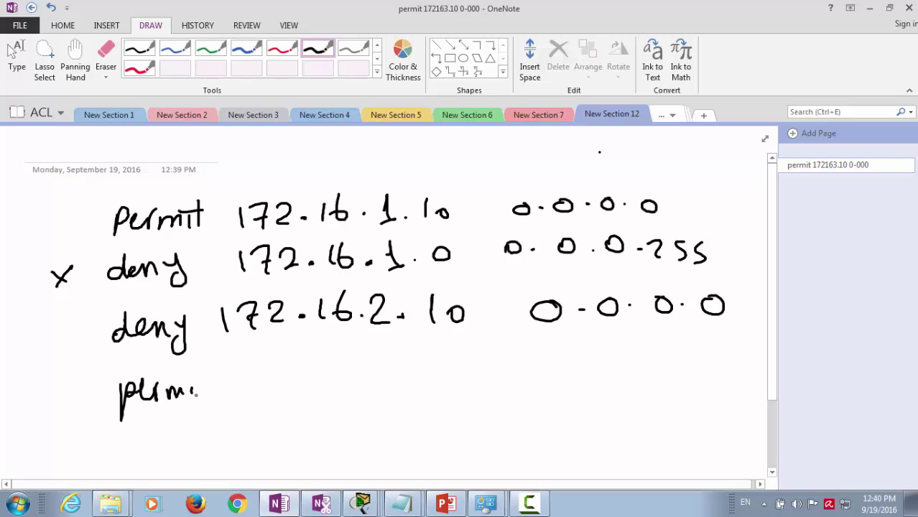
left_click_drag(204, 365, 202, 396)
left_click_drag(174, 381, 257, 387)
mouse_move(261, 362)
left_mouse_down()
mouse_move(284, 366)
mouse_move(275, 388)
left_mouse_up()
mouse_move(304, 359)
left_mouse_down()
mouse_move(324, 379)
mouse_move(424, 376)
left_mouse_up()
left_click(334, 372)
left_click(384, 371)
left_click(436, 370)
left_click(443, 367)
left_click_drag(469, 356, 467, 358)
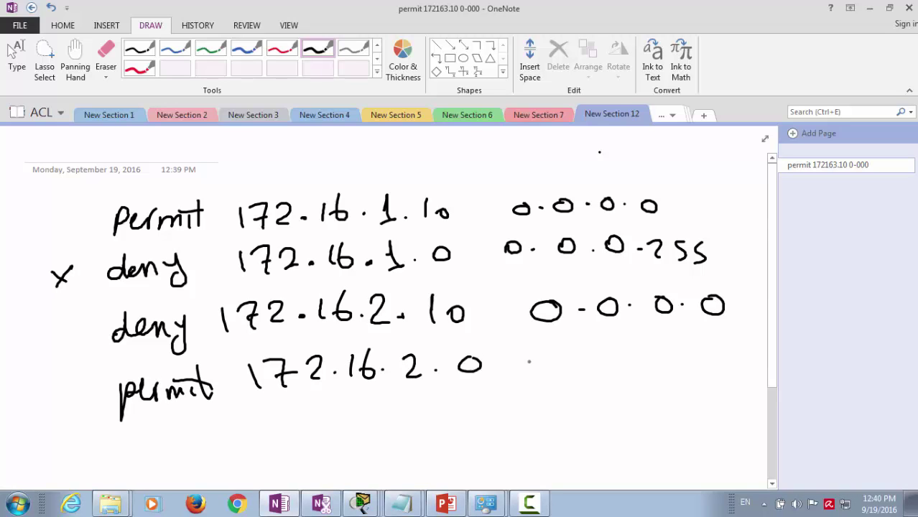
Step: Complete the permit statement for 172.16.2.0 by handwriting the wildcard mask 0.0.0.255
left_click_drag(554, 348, 550, 349)
left_click(582, 356)
left_click_drag(615, 345, 610, 346)
left_click(646, 353)
mouse_move(675, 342)
left_mouse_down()
mouse_move(667, 345)
mouse_move(711, 357)
left_mouse_up()
left_click_drag(721, 339, 719, 359)
left_click_drag(735, 339, 731, 359)
left_click_drag(737, 338, 748, 336)
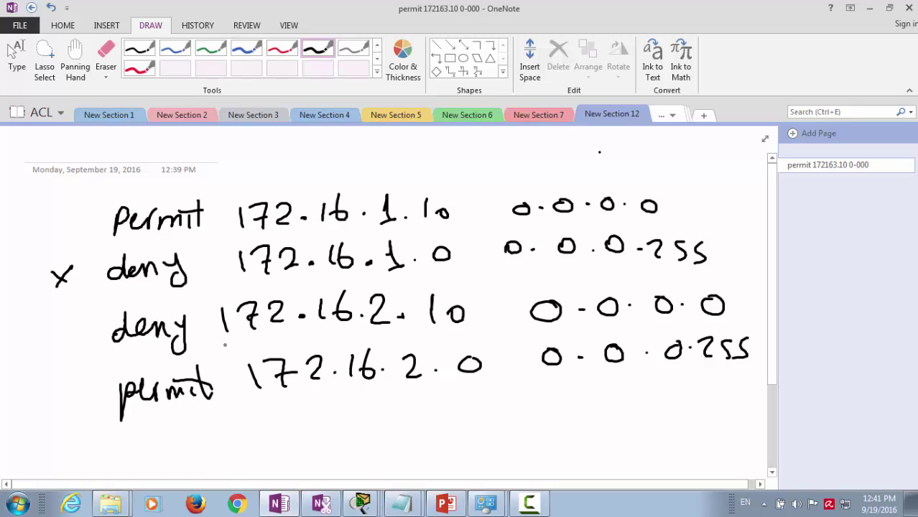
Step: Handwrite "deny 172.16.1.0" on the fifth line, below the permit statement for 172.16.2.0
mouse_move(142, 439)
left_mouse_down()
mouse_move(143, 454)
mouse_move(204, 421)
mouse_move(188, 454)
left_mouse_up()
left_click_drag(251, 406, 255, 425)
mouse_move(272, 407)
left_mouse_down()
mouse_move(280, 409)
mouse_move(274, 426)
left_mouse_up()
left_click_drag(297, 397, 314, 420)
left_click_drag(329, 409, 339, 409)
left_click_drag(346, 392, 350, 410)
left_click_drag(362, 388, 359, 413)
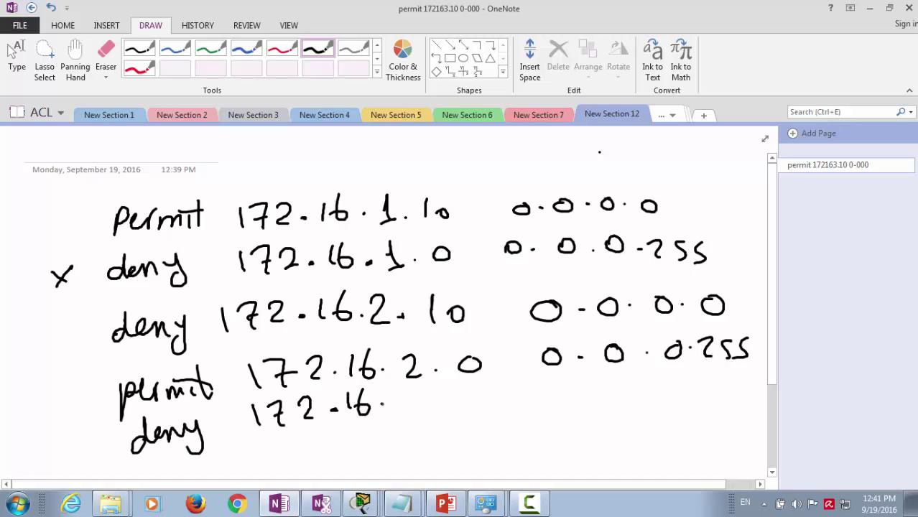
mouse_move(399, 386)
left_mouse_down()
mouse_move(406, 414)
mouse_move(437, 394)
left_mouse_up()
Step: Handwrite the wildcard mask 0.0.0.255 at the end of the fifth line's deny statement
left_click_drag(513, 388, 509, 390)
left_click(537, 394)
left_click_drag(566, 385, 563, 387)
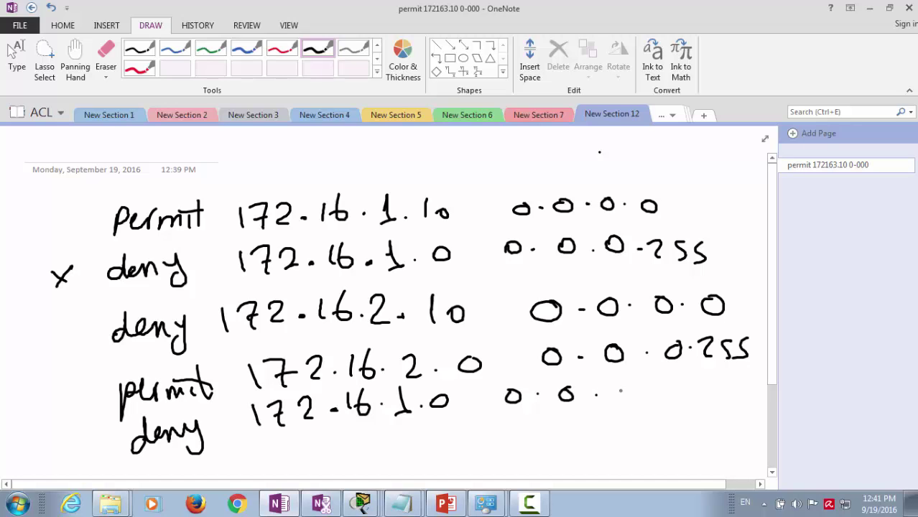
left_click(590, 393)
left_click(645, 391)
left_click_drag(619, 386, 666, 396)
mouse_move(673, 382)
left_mouse_down()
mouse_move(675, 397)
mouse_move(688, 399)
left_mouse_up()
left_click_drag(692, 379, 704, 379)
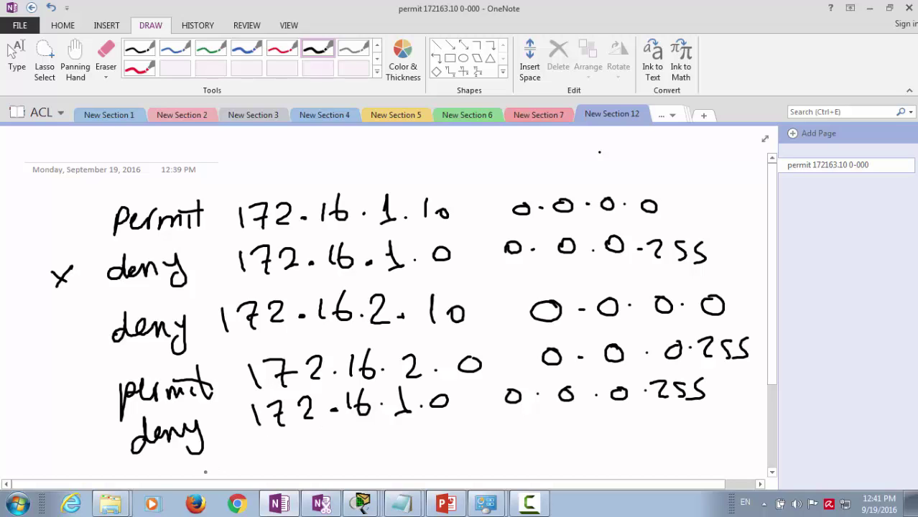
Step: Handwrite "permit 172.16.0.0" as the last line of the list
mouse_move(153, 461)
left_mouse_down()
mouse_move(153, 478)
mouse_move(159, 470)
left_mouse_up()
left_click_drag(165, 466, 178, 466)
mouse_move(213, 459)
left_mouse_down()
mouse_move(247, 447)
mouse_move(392, 446)
left_mouse_up()
mouse_move(414, 423)
left_mouse_down()
mouse_move(407, 435)
mouse_move(442, 428)
left_mouse_up()
left_click_drag(477, 425, 475, 426)
Step: Complete the last permit statement by handwriting the wildcard mask 0.0.255.255
mouse_move(543, 423)
left_mouse_down()
mouse_move(546, 430)
mouse_move(542, 423)
left_mouse_up()
left_click_drag(600, 424, 600, 424)
left_click_drag(626, 429, 668, 437)
left_click_drag(670, 425, 679, 439)
left_click_drag(688, 422, 697, 436)
left_click_drag(705, 433, 716, 436)
left_click_drag(720, 426, 730, 438)
left_click_drag(734, 422, 743, 437)
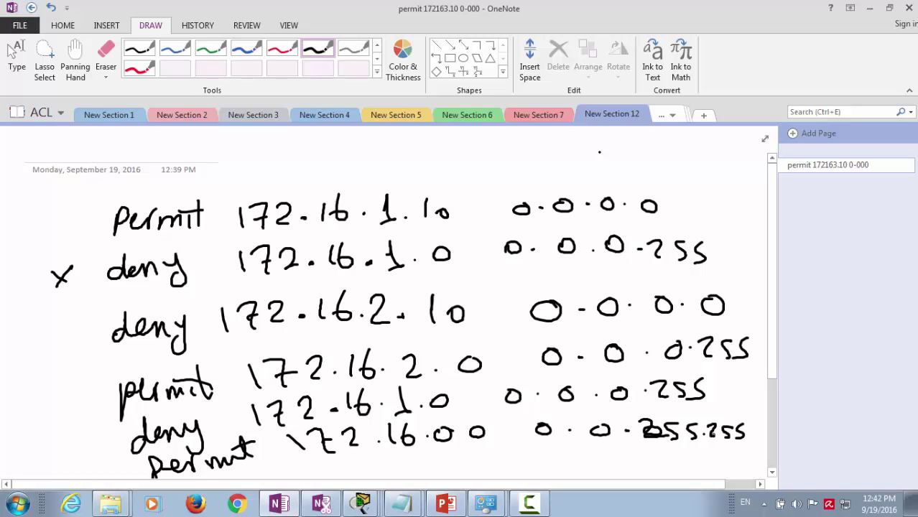
Step: Add another section to the ACL notebook and accept its default name
left_click(703, 115)
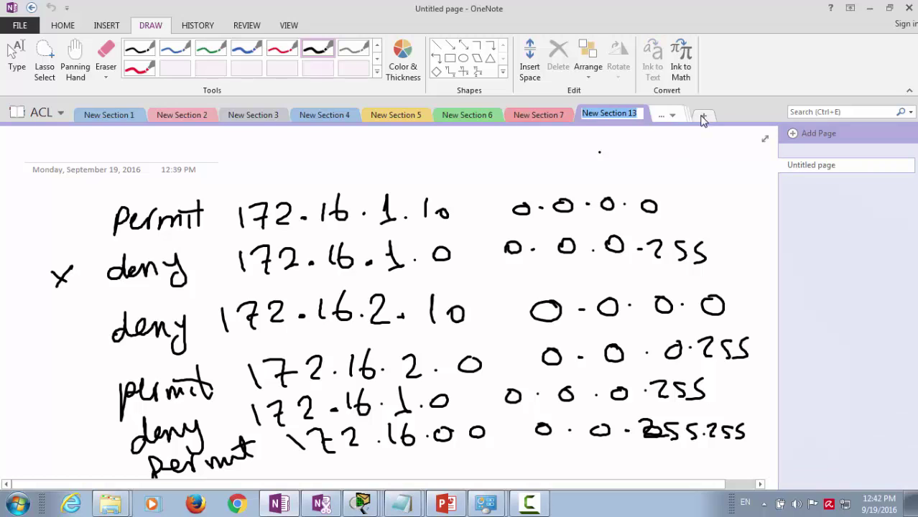
key("Return")
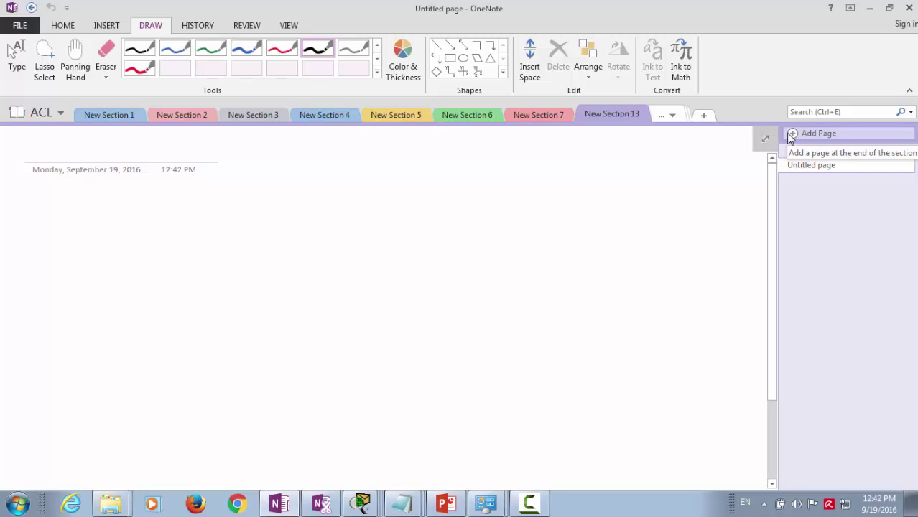
Step: Switch to the Basic Routing network in Cisco Packet Tracer and open Router2's command line in a maximized window
mouse_move(362, 502)
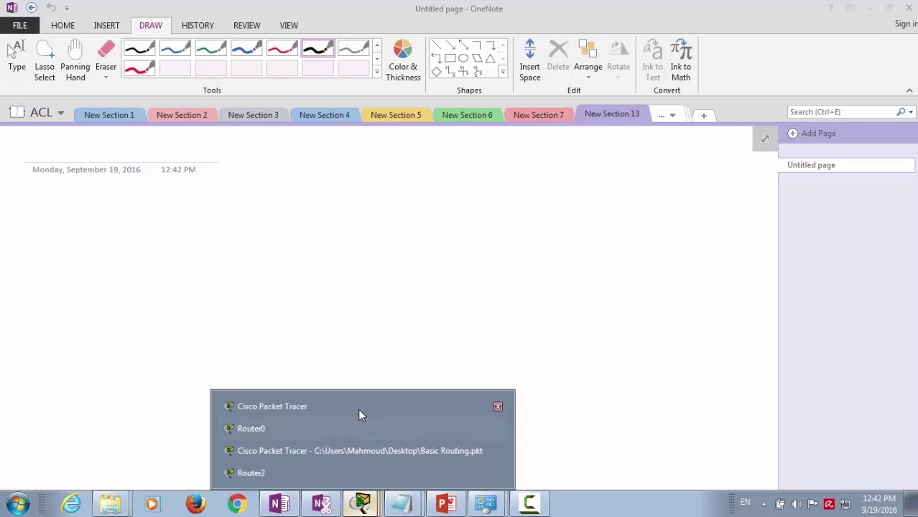
left_click(355, 448)
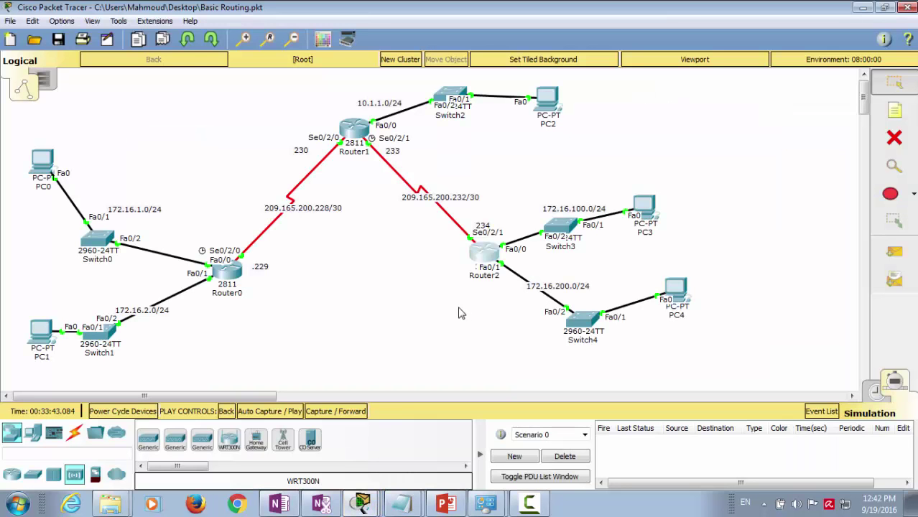
left_click(481, 262)
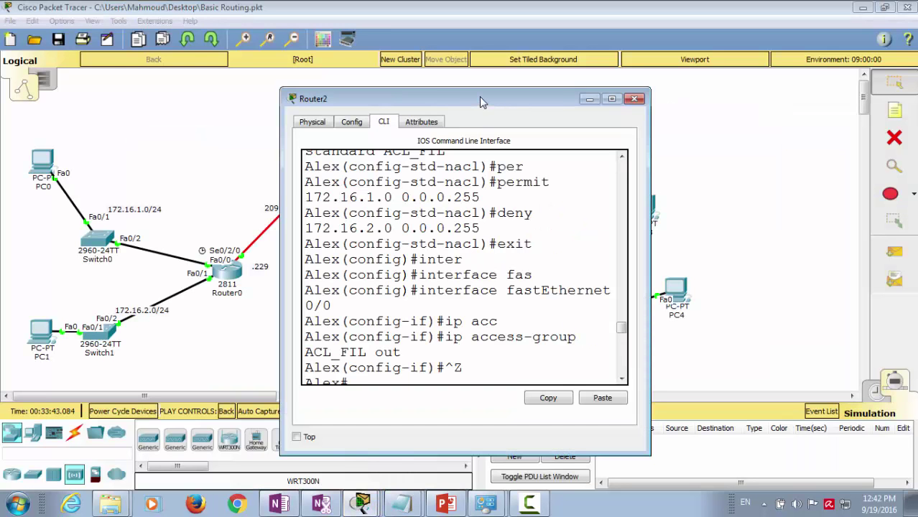
left_click(483, 102)
left_click(316, 412)
Step: Exit the named ACL configuration mode and delete the standard access list ACL_FIL with the no ip access-list command
type("ex(config-std-nacl)#e")
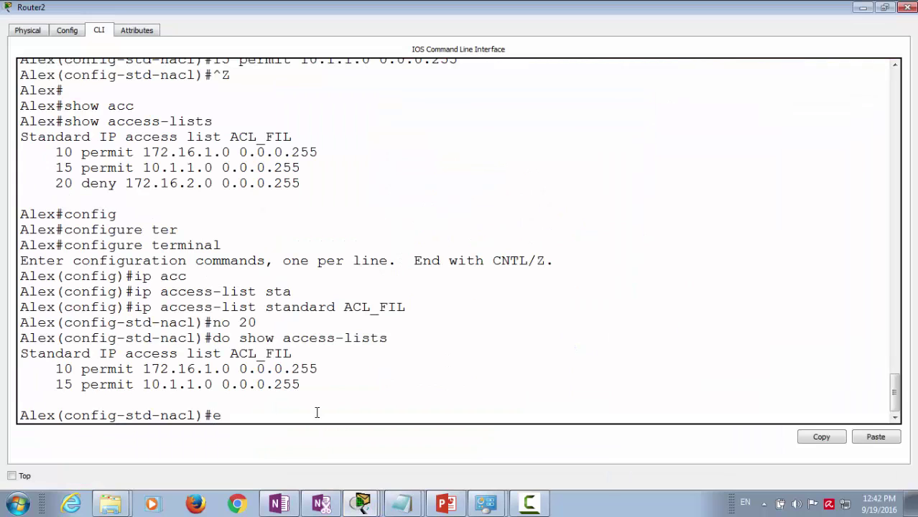
type("xit")
key("Return")
type("no ")
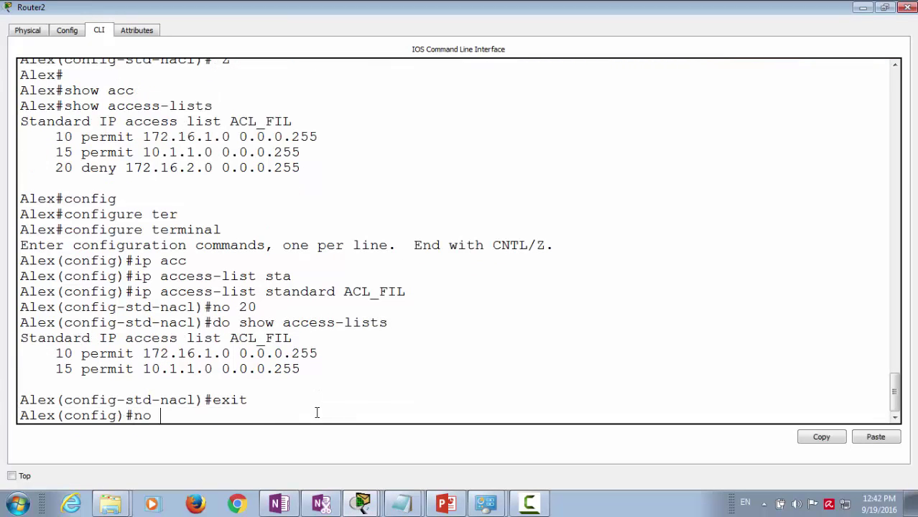
type("ip acc")
key("Tab")
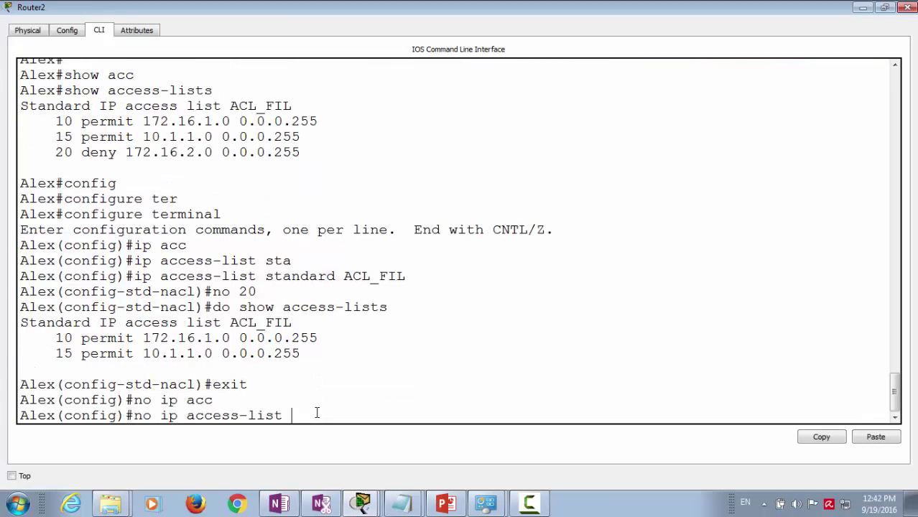
type("sta")
key("Tab")
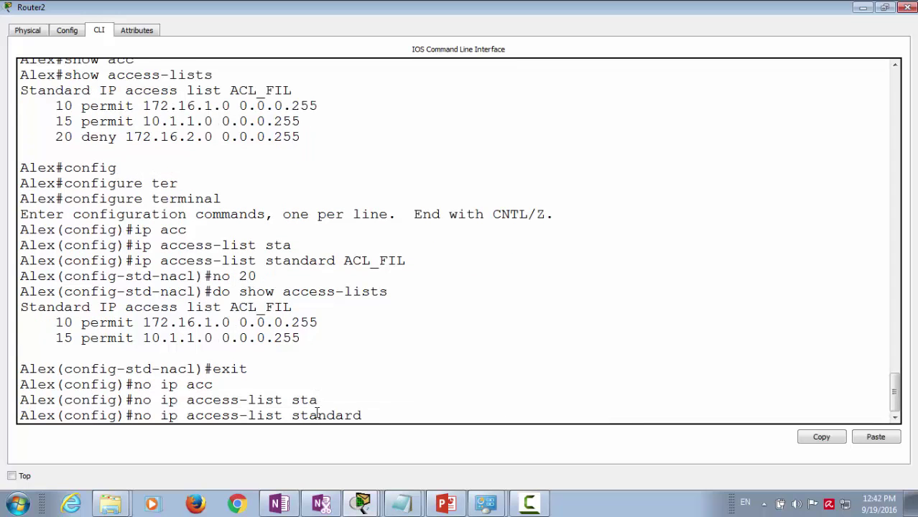
type("ACL_FIL")
key("Return")
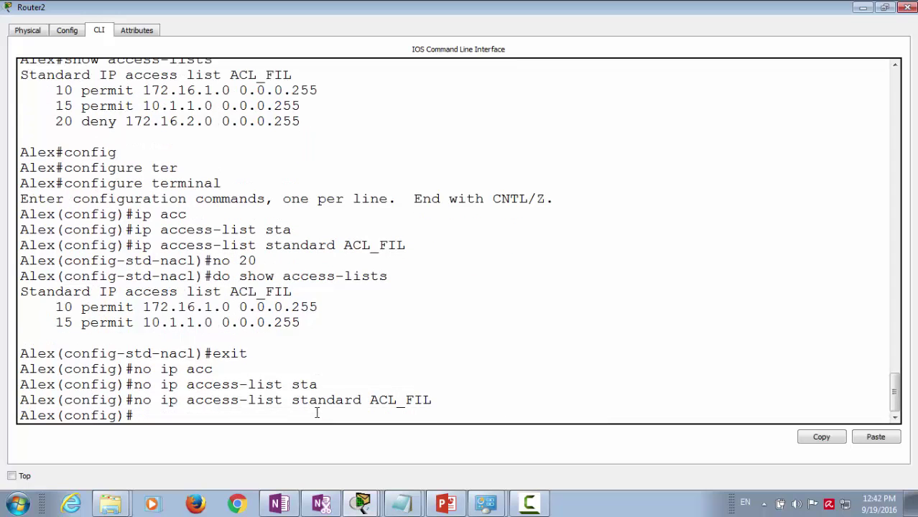
Step: Create a standard named access list called ACL_FIL2 with the ip access-list command
type("A")
type("ip acc")
key("Tab")
type("st")
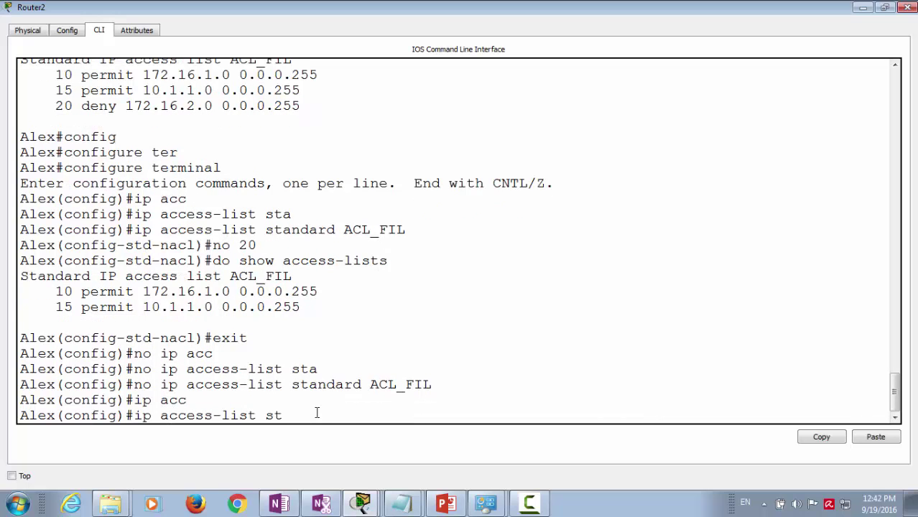
type("a")
key("Tab")
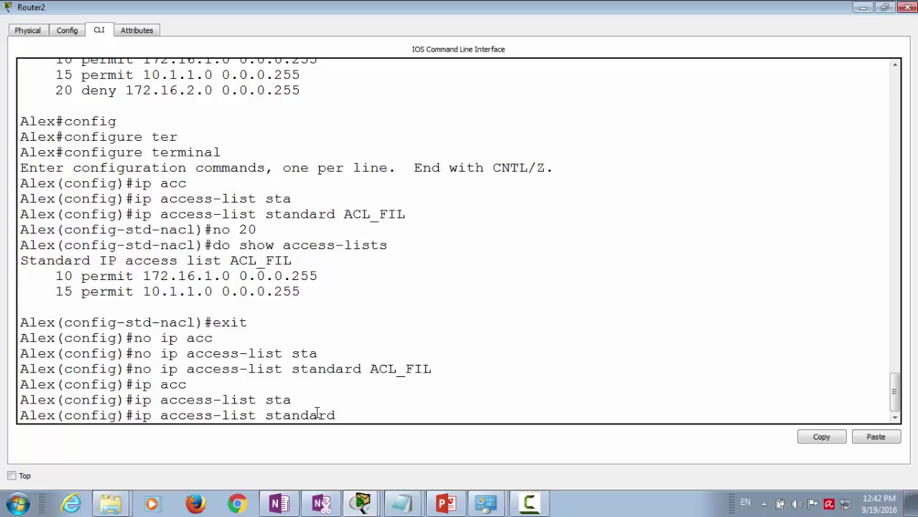
type("ard ACL_FIL2")
key("Return")
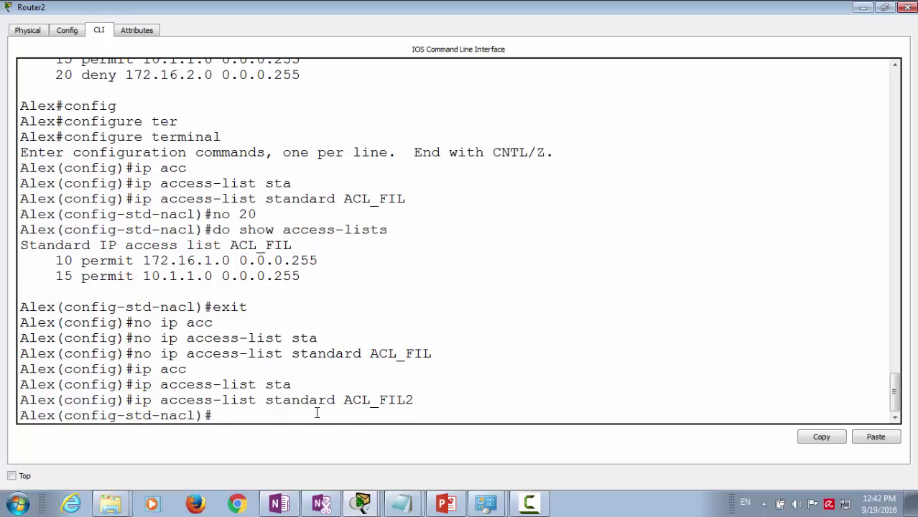
Step: Add the entry permit 172.16.1.10 0.0.0.0 to ACL_FIL2
type("per")
key("Tab")
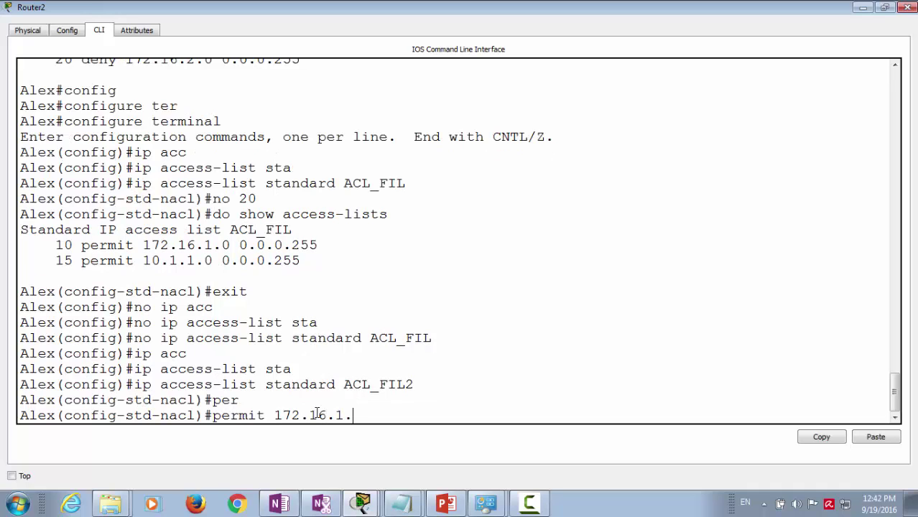
type("172.16.1.10 0.0.0.0")
key("Return")
Step: Add the entry deny 172.16.1.0 0.0.0.255 to ACL_FIL2
type("deny")
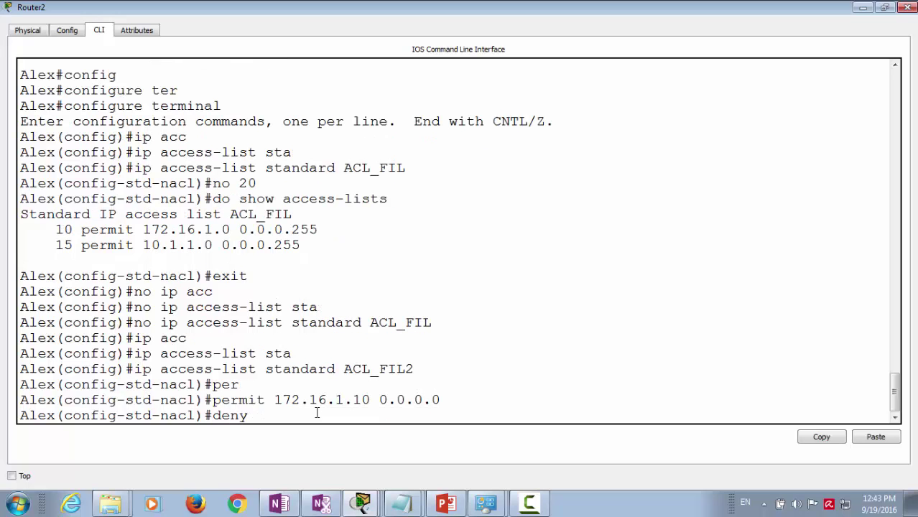
key("Tab")
type("172")
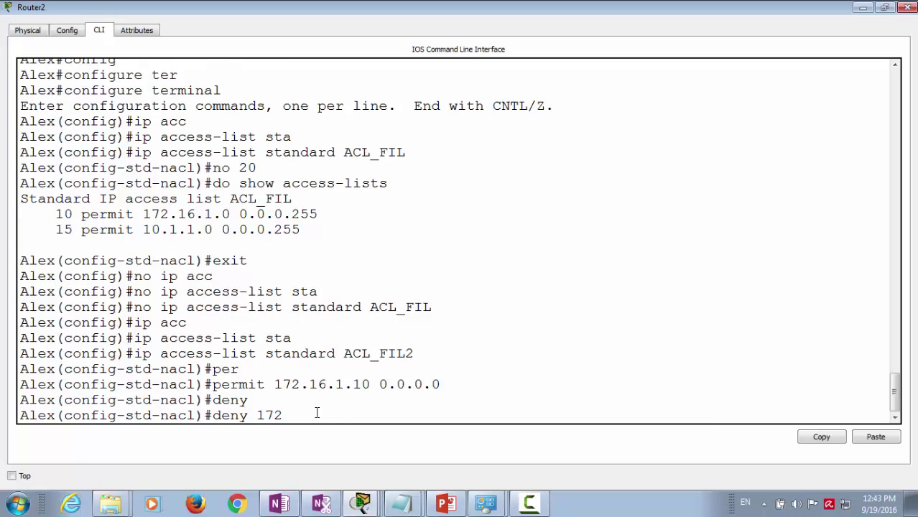
type(".16.1.0 0.0.0.255")
key("Return")
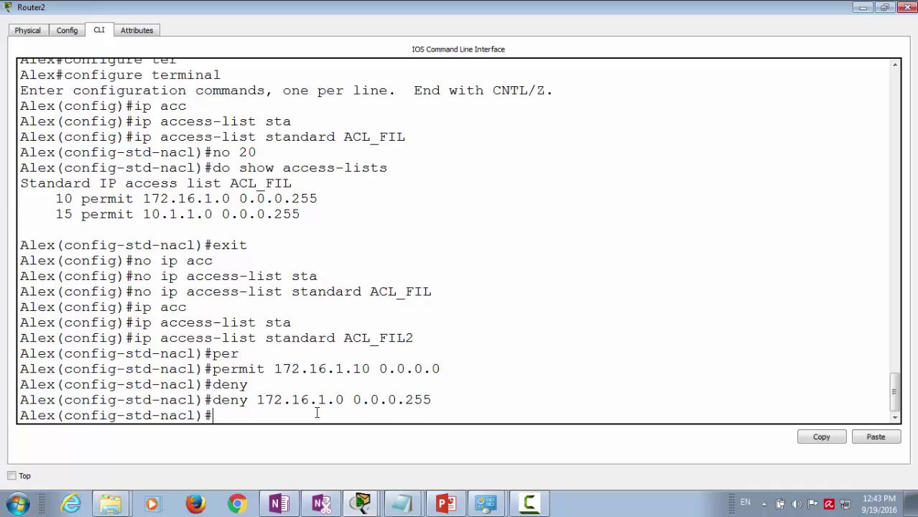
Step: Add the entry deny 172.16.2.10 0.0.0.0 to ACL_FIL2
type("p")
type("e")
key("BackSpace")
key("BackSpace")
type("deny")
key("Tab")
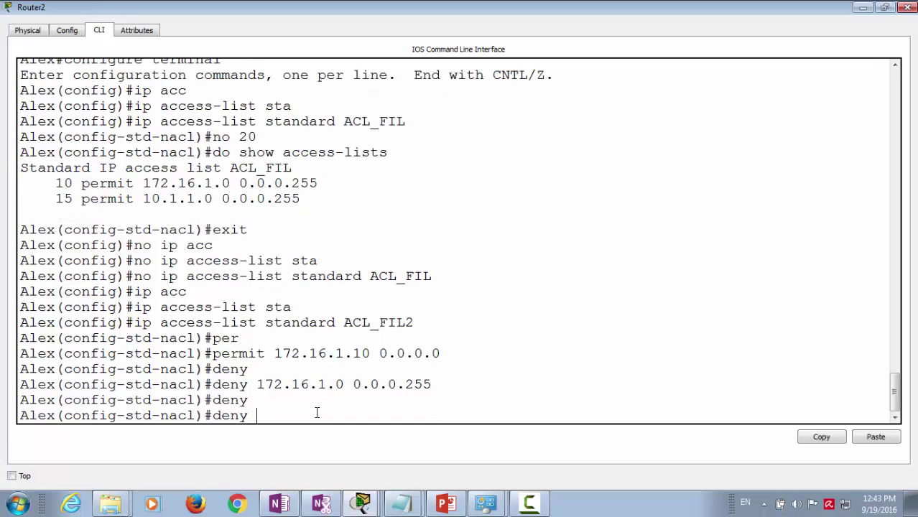
type("172.16.2.10 ")
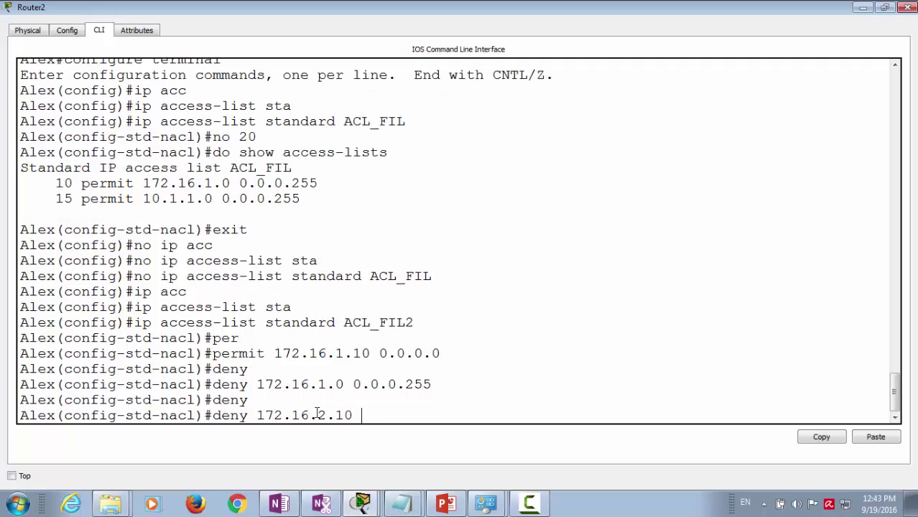
type("0.0.0.0")
key("Return")
Step: Add the entry permit 172.16.2.0 0.0.0.255 to ACL_FIL2
type("permi")
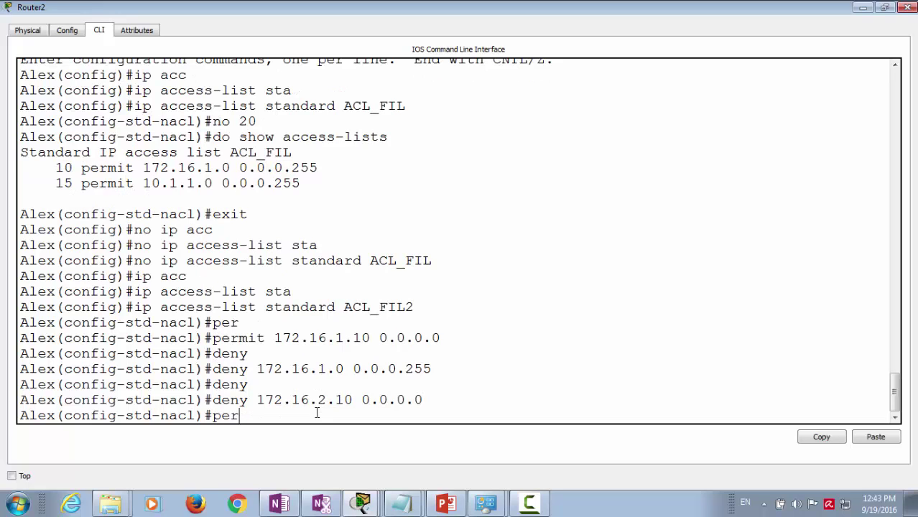
key("Tab")
type("172")
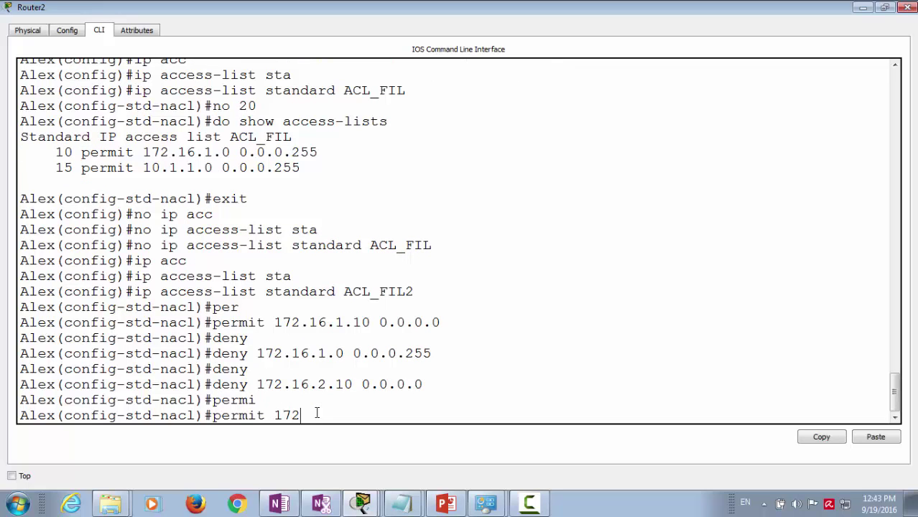
type(".16.2.0 0.0.0.255")
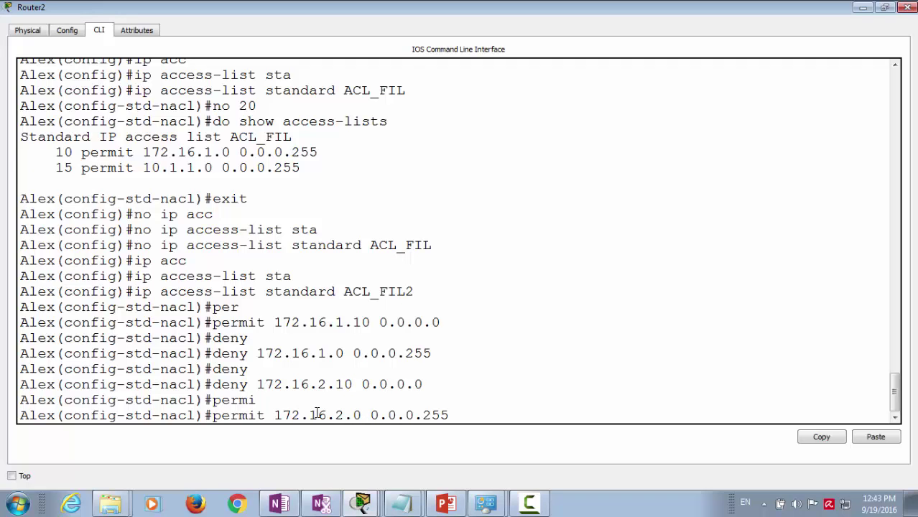
key("Return")
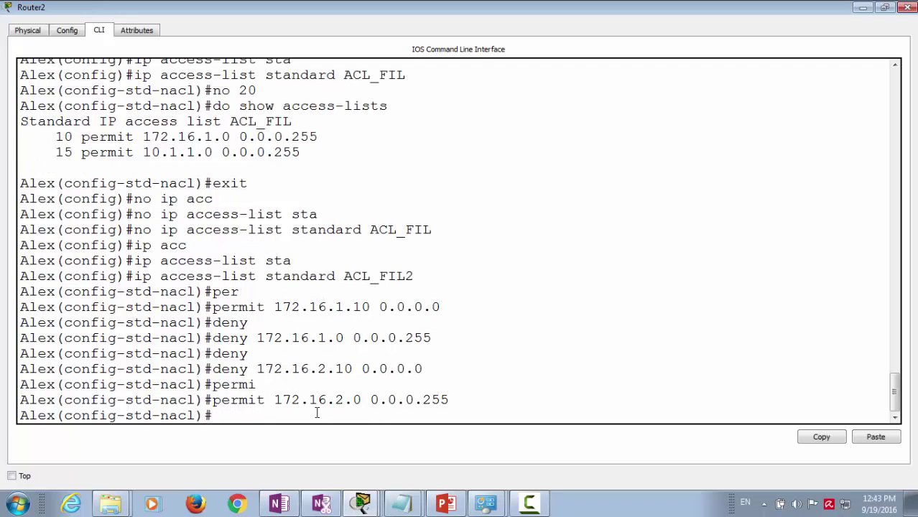
Step: Copy the ACL_FIL2 command lines from Router2's CLI into the Notepad notes, below the 15 permit 10.1.1.0 line
left_click_drag(233, 418, 14, 277)
key("ctrl+c")
right_click(128, 287)
left_click(137, 293)
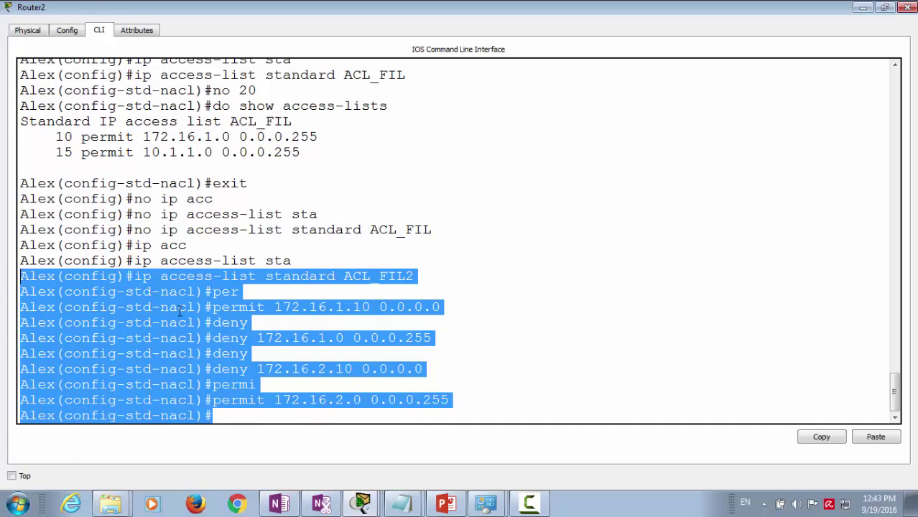
left_click(401, 503)
left_click(420, 453)
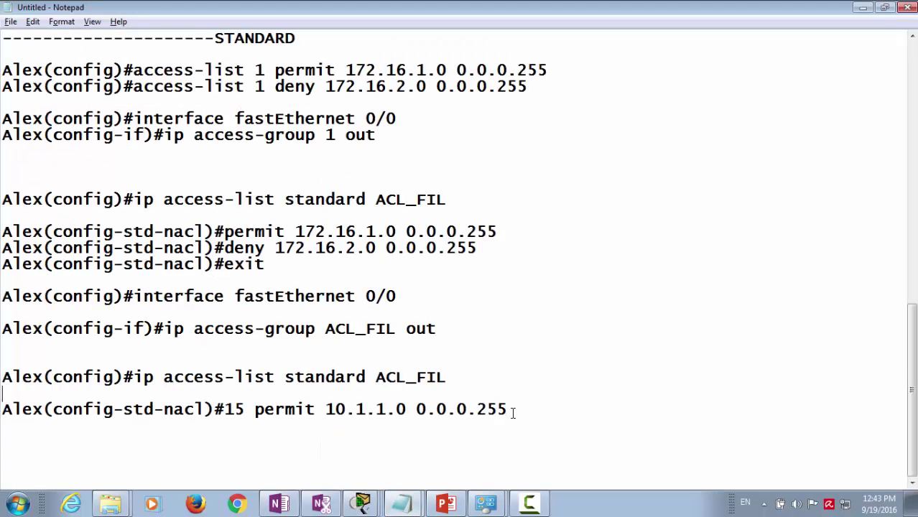
left_click(512, 410)
key("Return")
key("Return")
key("Return")
key("Return")
key("Return")
key("Return")
key("Return")
key("Return")
key("Return")
key("Return")
key("Return")
key("Return")
key("Return")
key("Return")
key("Return")
key("Return")
key("Return")
key("Return")
key("Return")
key("Return")
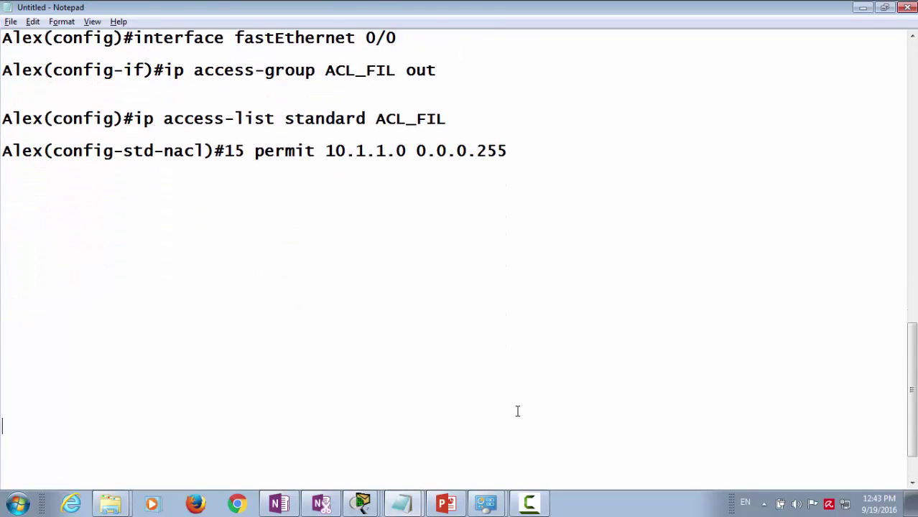
key("ctrl+v")
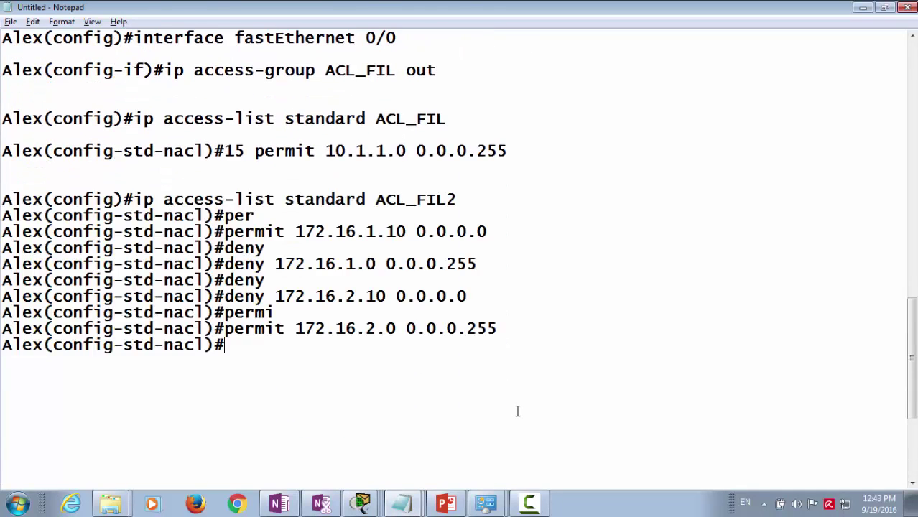
Step: Clear the four incomplete command lines (per, deny, deny, permi) from the pasted ACL_FIL2 block, leaving blank lines between the entries
left_click_drag(262, 215, 2, 217)
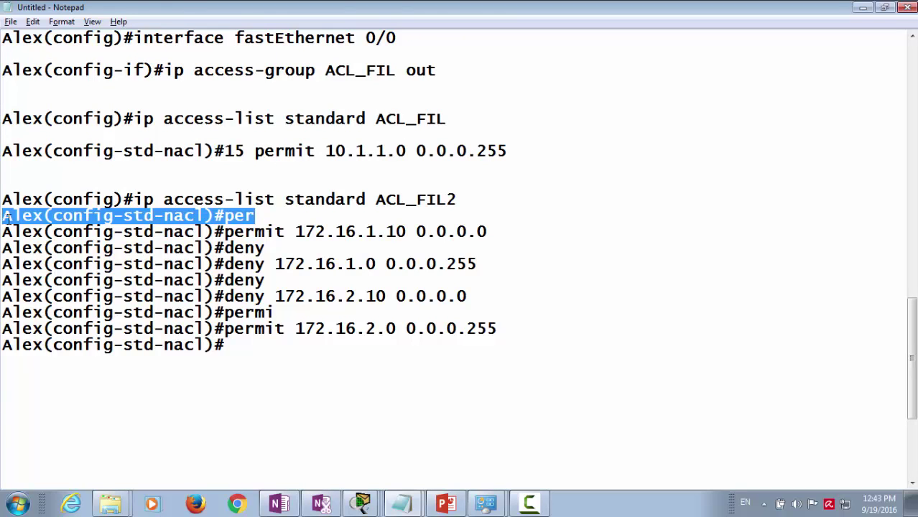
key("BackSpace")
left_click_drag(271, 246, 1, 247)
key("BackSpace")
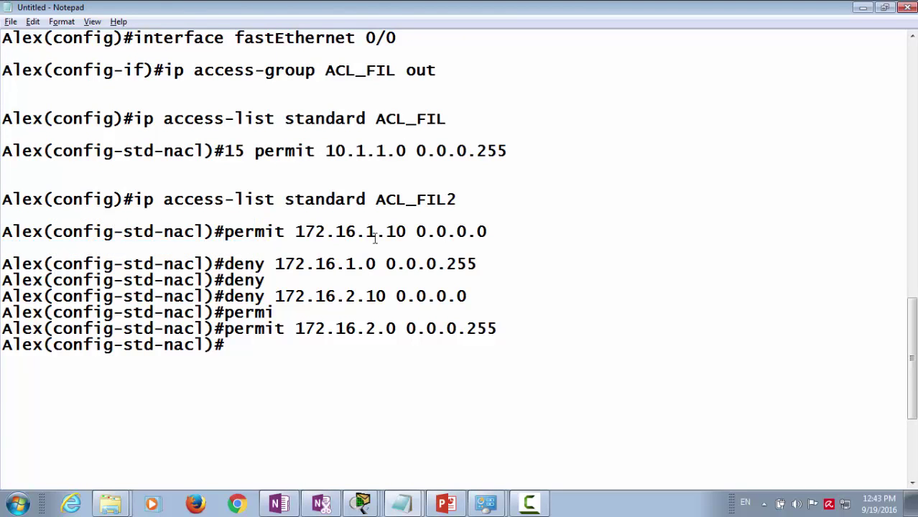
left_click_drag(266, 280, 2, 281)
key("BackSpace")
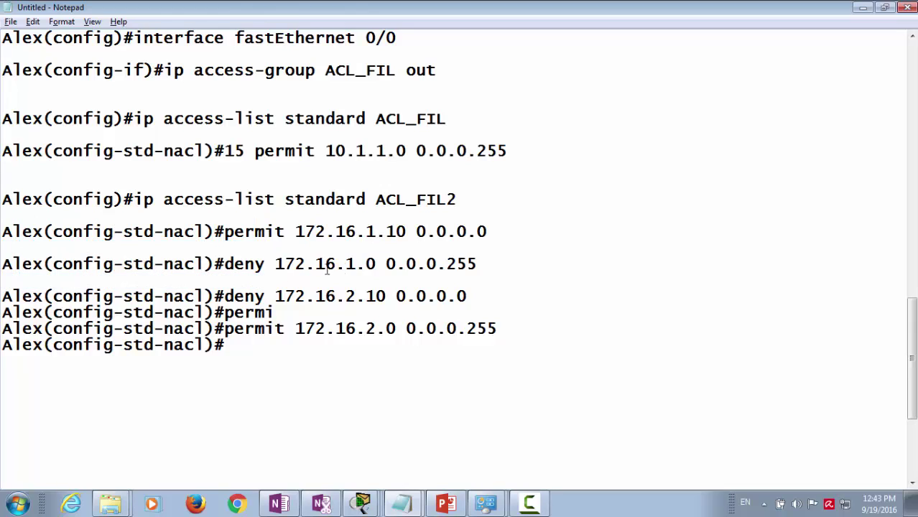
left_click_drag(272, 311, 1, 313)
key("BackSpace")
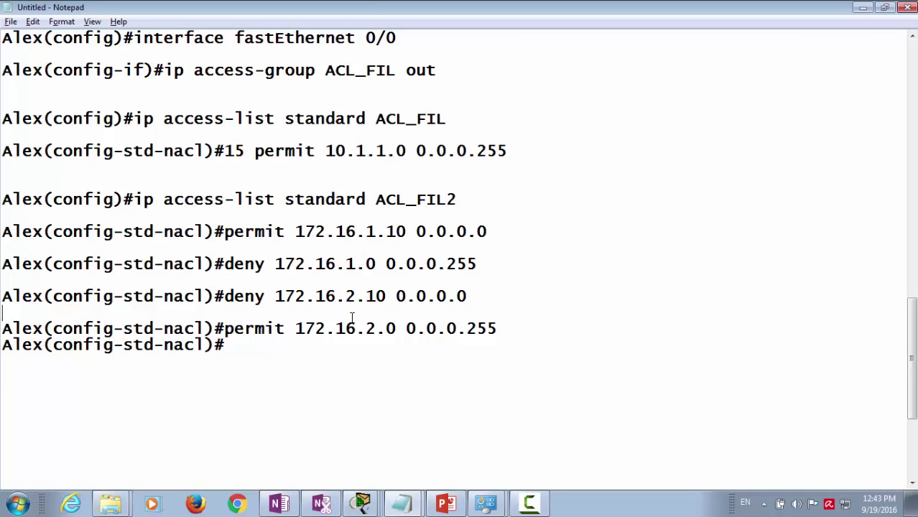
Step: Switch back to Router2's CLI in Packet Tracer, exit the ACL configuration mode and enter interface fastEthernet 0/0
left_click(863, 7)
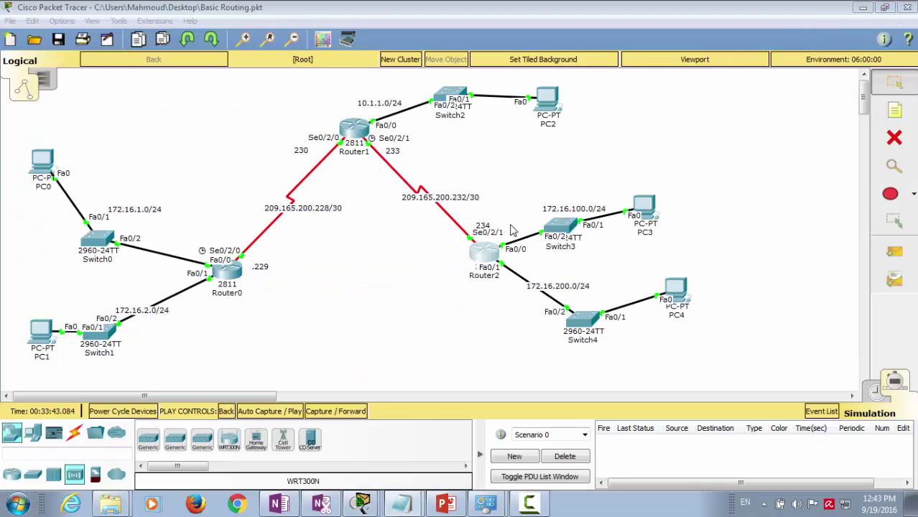
left_click(907, 7)
left_click(487, 251)
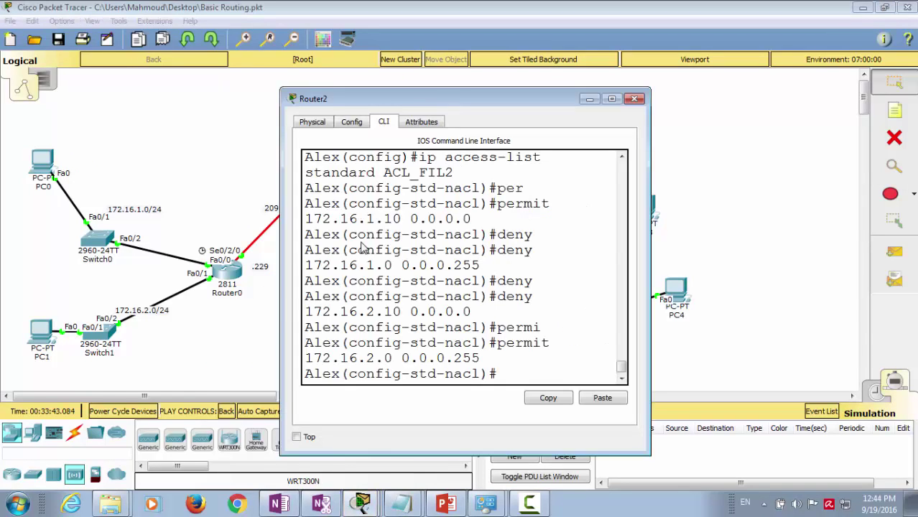
key("super+Up")
type("exi")
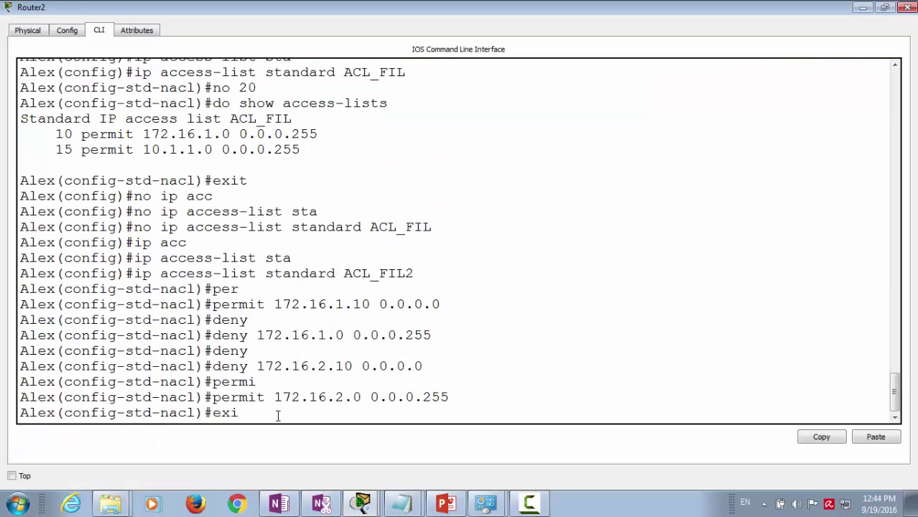
type("t")
key("Return")
type("inte")
key("Tab")
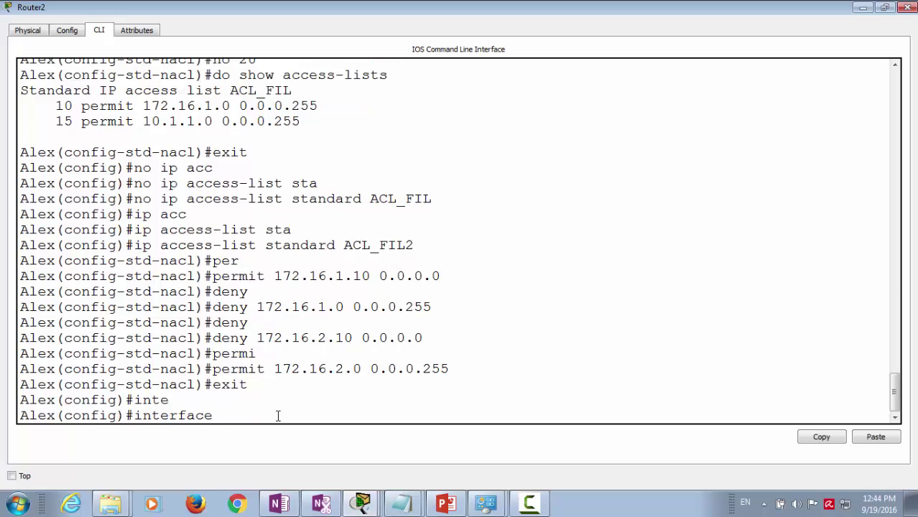
type("fas")
key("Tab")
type("0/0")
key("Return")
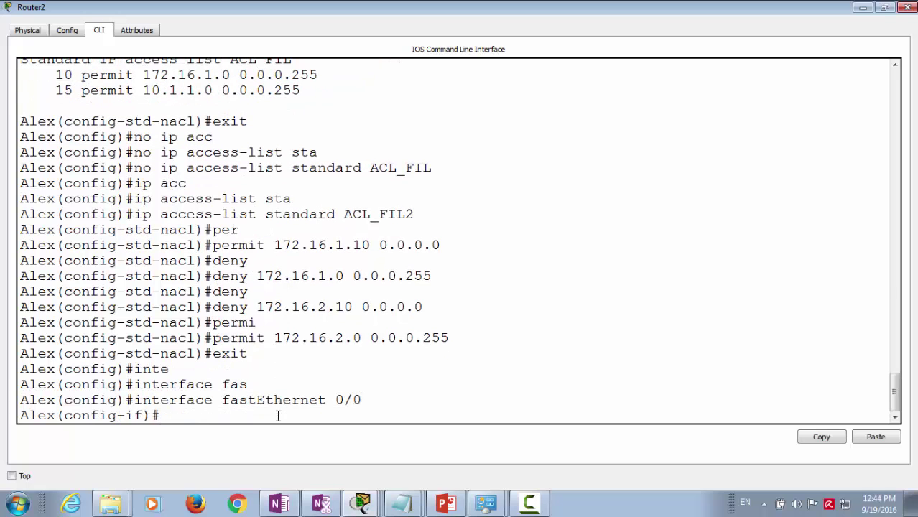
Step: Apply ACL_FIL2 in the outbound direction on the interface with the ip access-group command
type("ip acc")
key("Tab")
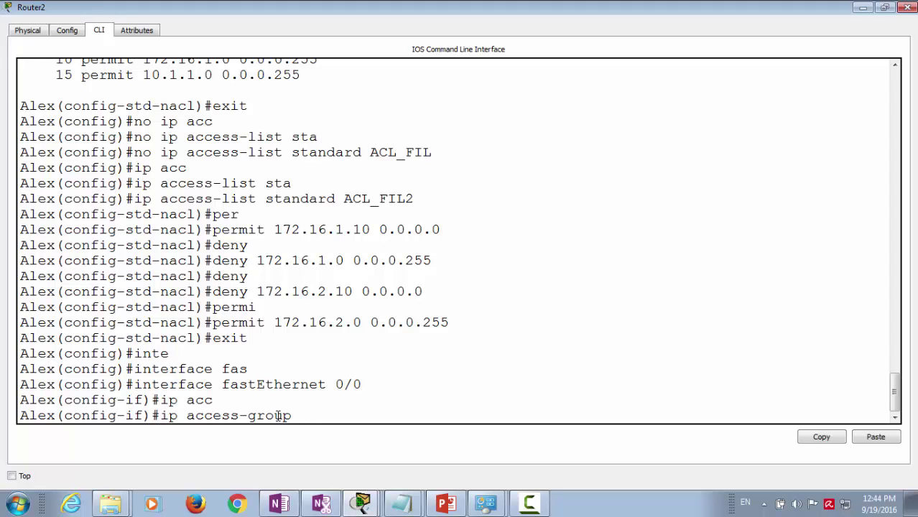
type("ACL_FIL2 OU")
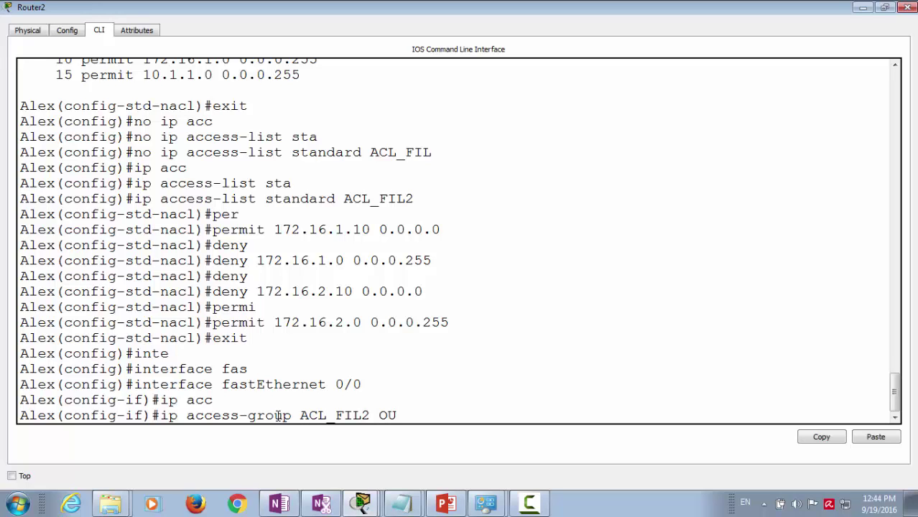
type("ut")
key("Return")
Step: Copy the interface fastEthernet 0/0 and ip access-group ACL_FIL2 out lines into the Notepad notes below the ACL_FIL2 entries
left_click_drag(404, 400, 5, 372)
right_click(60, 381)
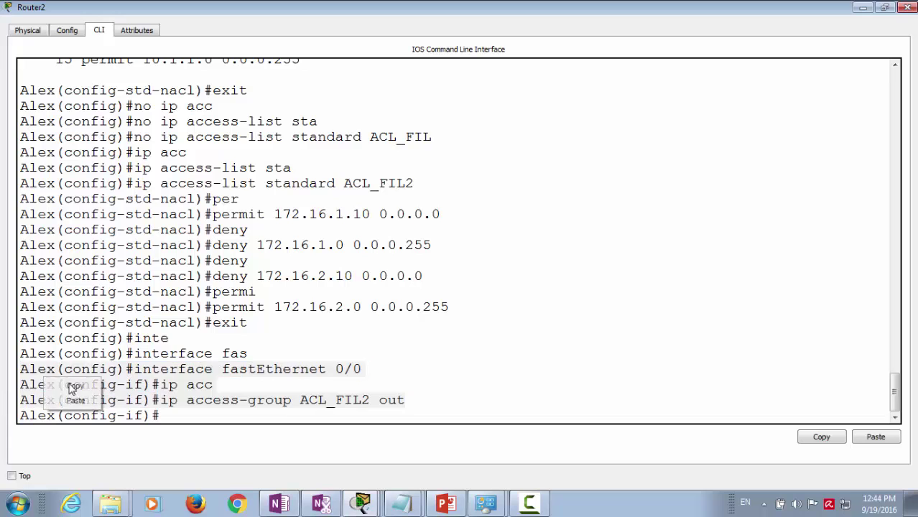
left_click(76, 386)
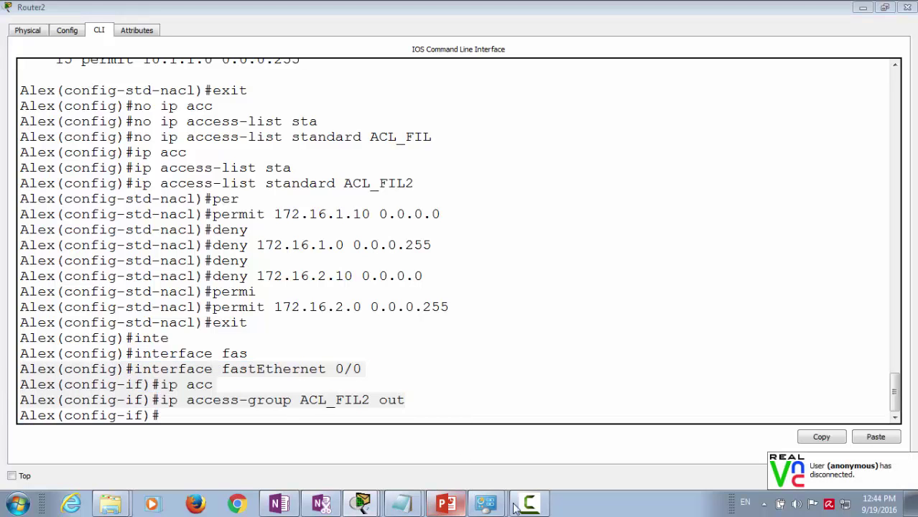
left_click(285, 504)
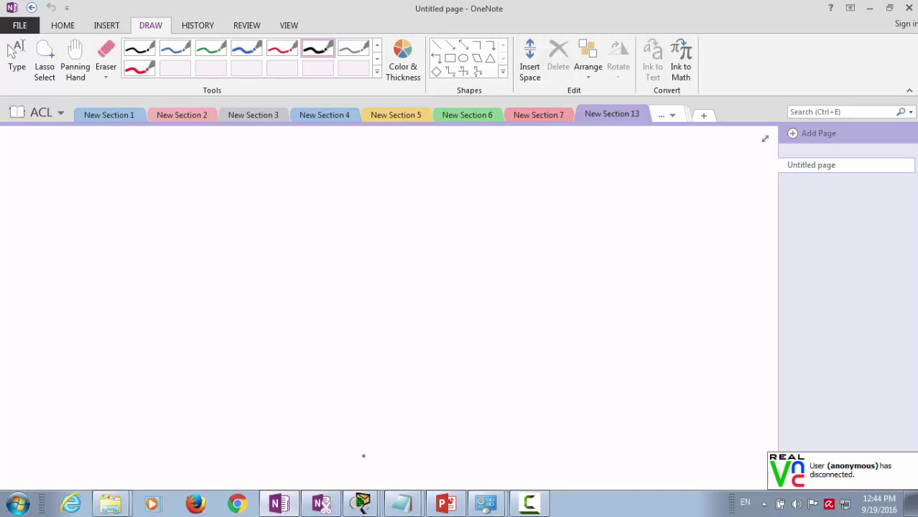
mouse_move(413, 508)
left_click(391, 447)
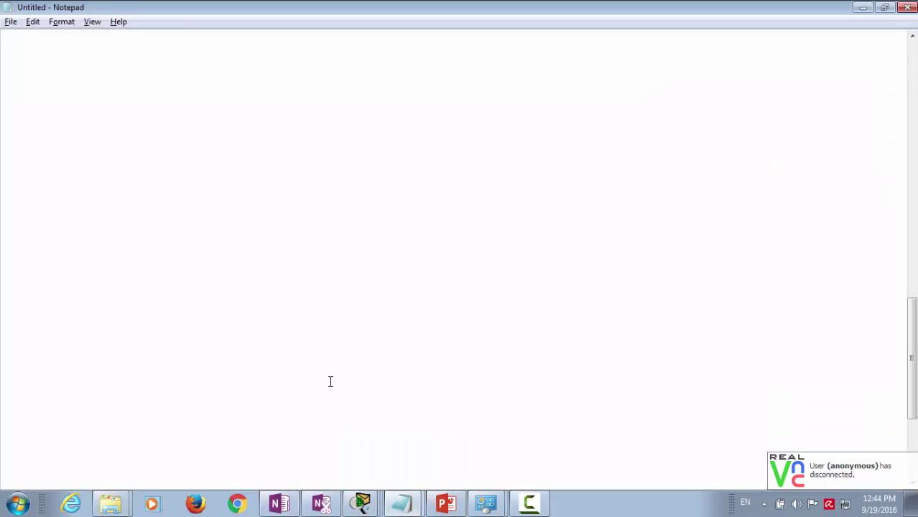
key("ctrl+v")
key("Return")
key("Return")
key("ctrl+v")
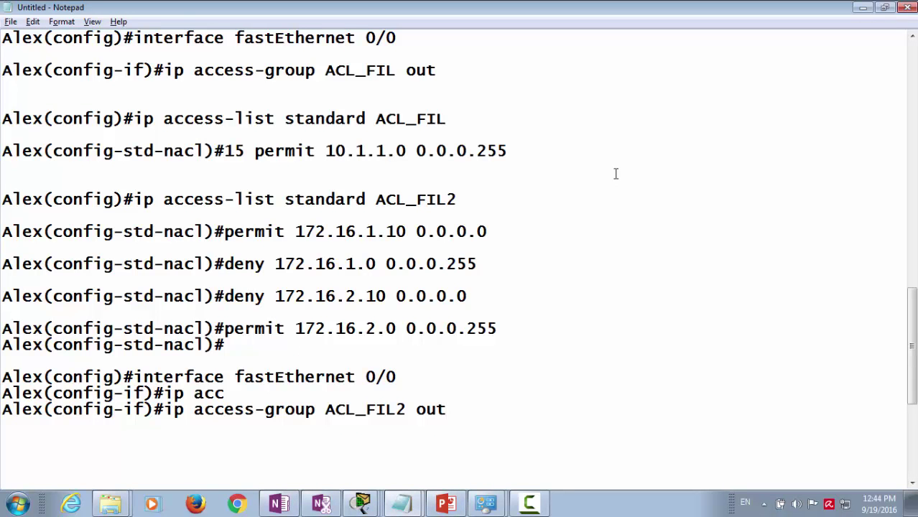
left_click(859, 9)
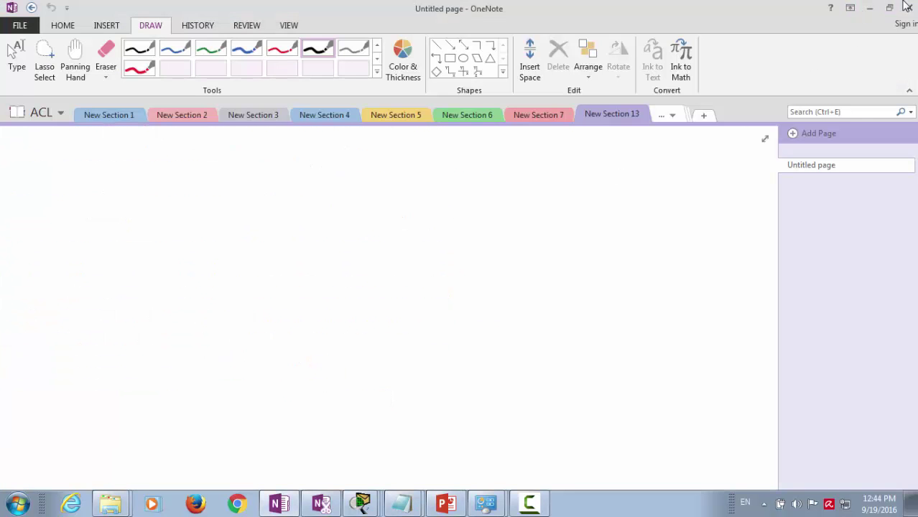
left_click(868, 9)
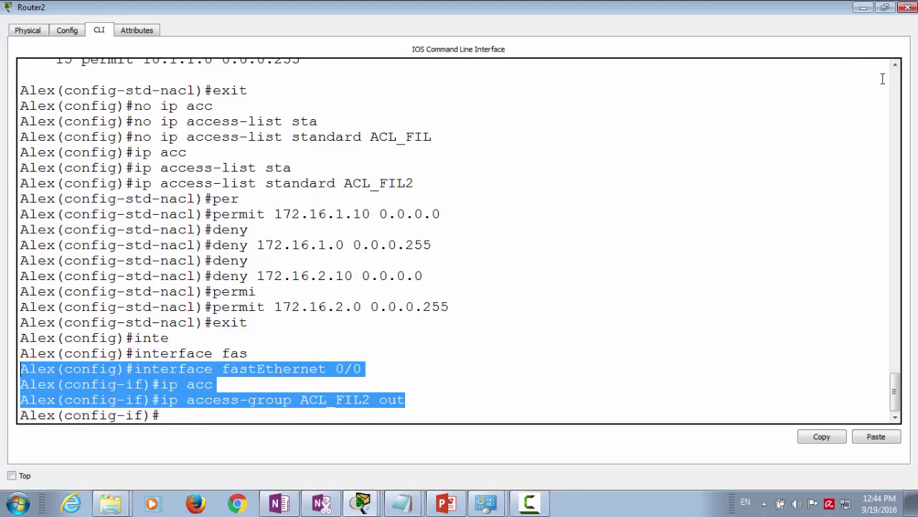
Step: Close Router2's window in Packet Tracer and set PC0's static IP address to 172.16.1.10
left_click(902, 7)
left_click(43, 162)
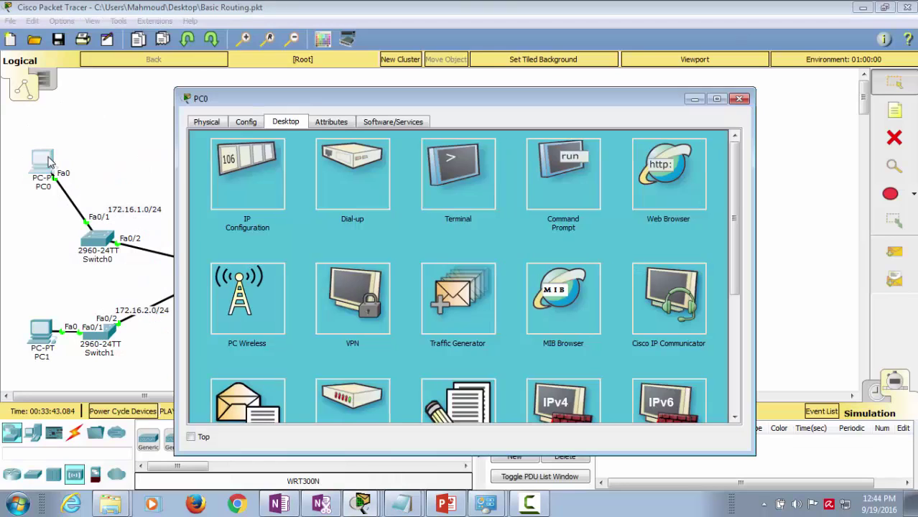
left_click(254, 175)
left_click(433, 199)
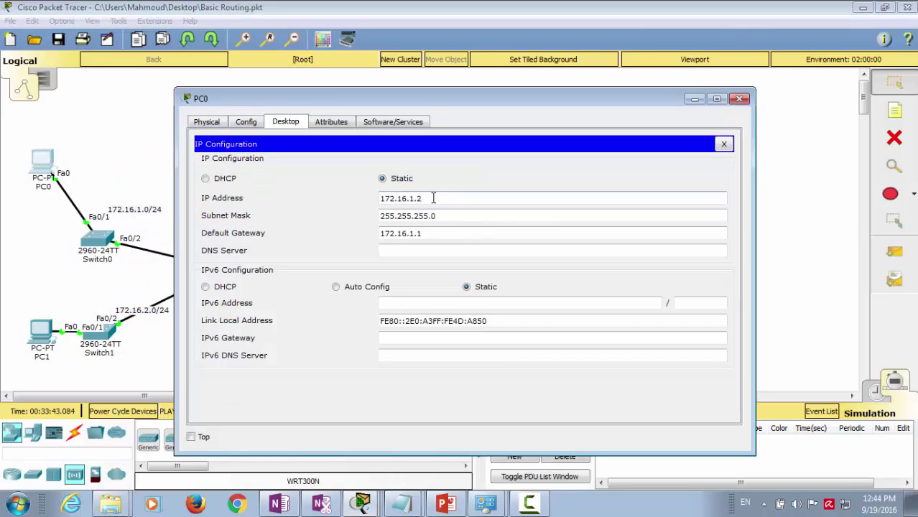
key("BackSpace")
type("10")
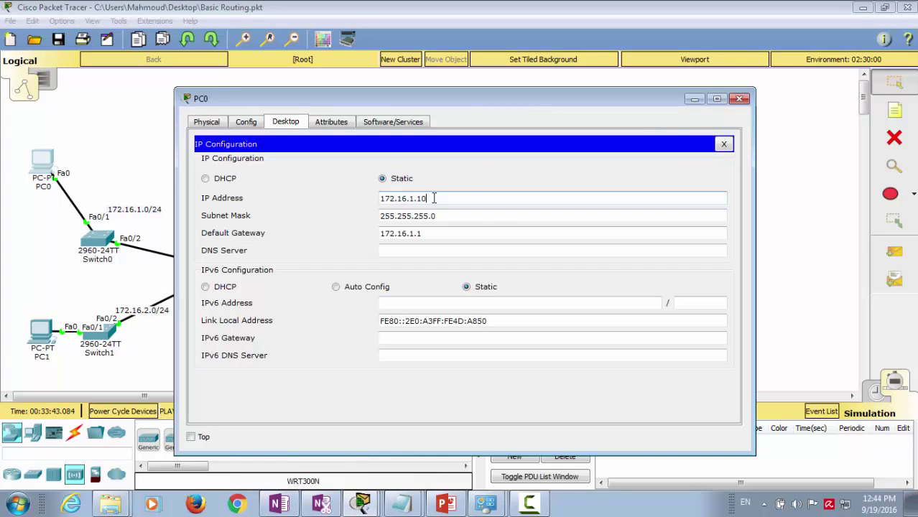
left_click(739, 98)
Step: Send a simple PDU from PC0 to PC3 in Realtime mode and switch back to Simulation mode
left_click(875, 388)
left_click(893, 252)
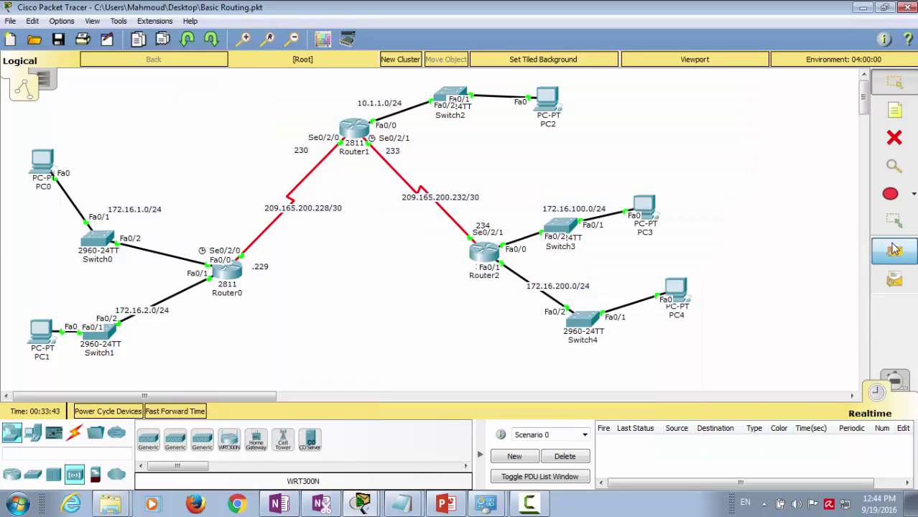
left_click(43, 162)
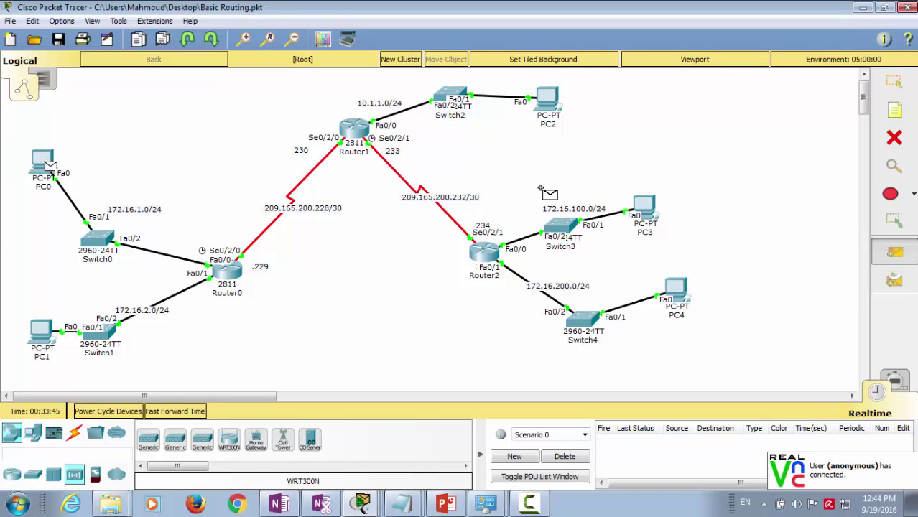
left_click(646, 204)
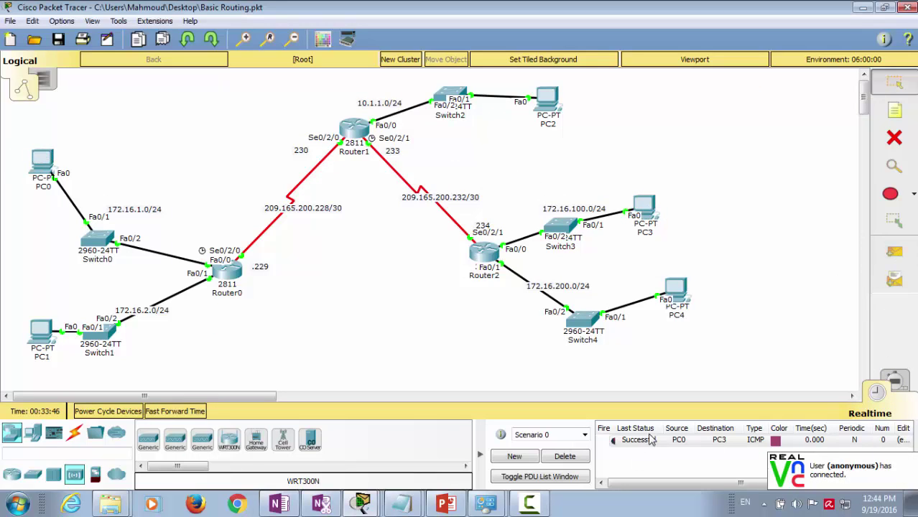
left_click(895, 394)
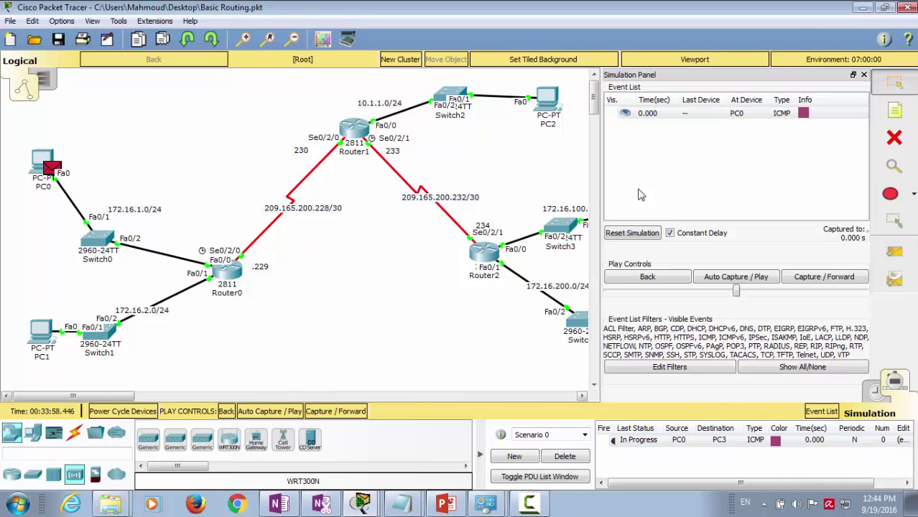
Step: Close the event list, forward the PC0-to-PC3 PDU hop by hop through the simulation, and delete the scenario's PDU
left_click(863, 78)
left_click(327, 413)
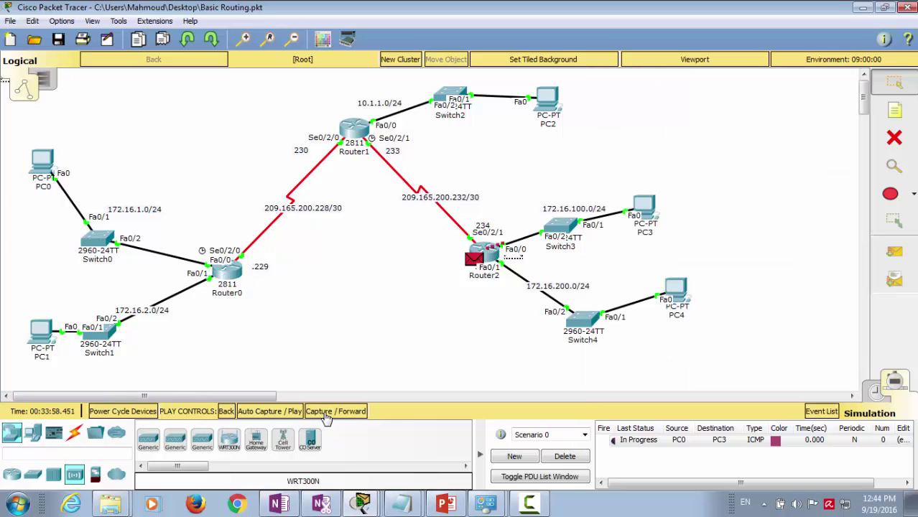
left_click(327, 413)
left_click(327, 413)
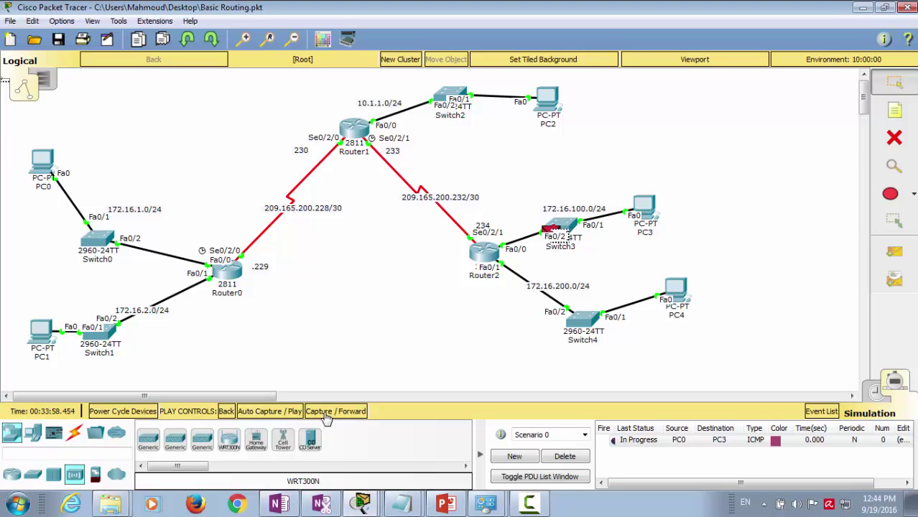
left_click(326, 413)
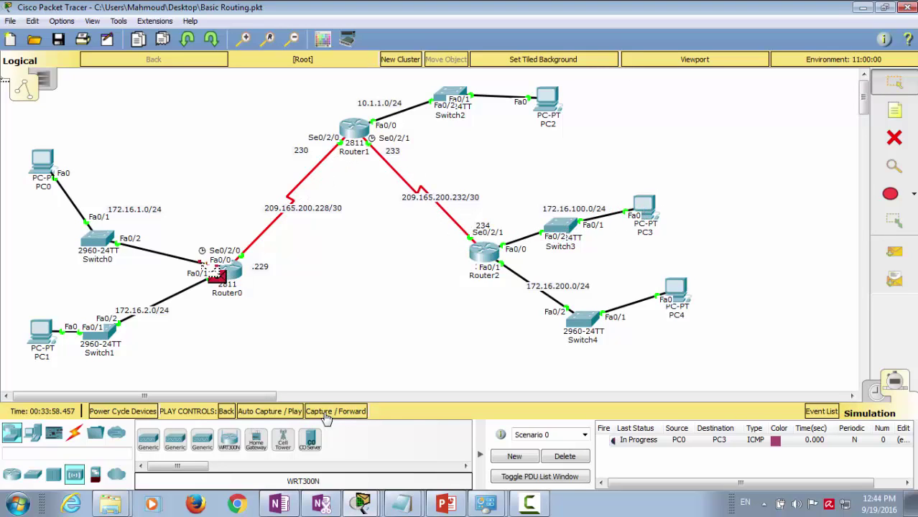
left_click(546, 456)
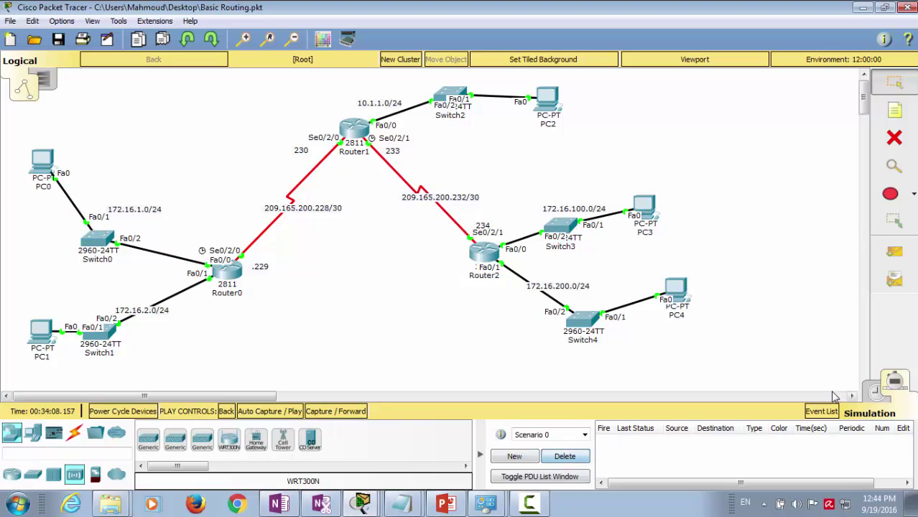
Step: Switch to Realtime mode and change the last digit of PC0's static IP address
left_click(876, 391)
left_click(50, 167)
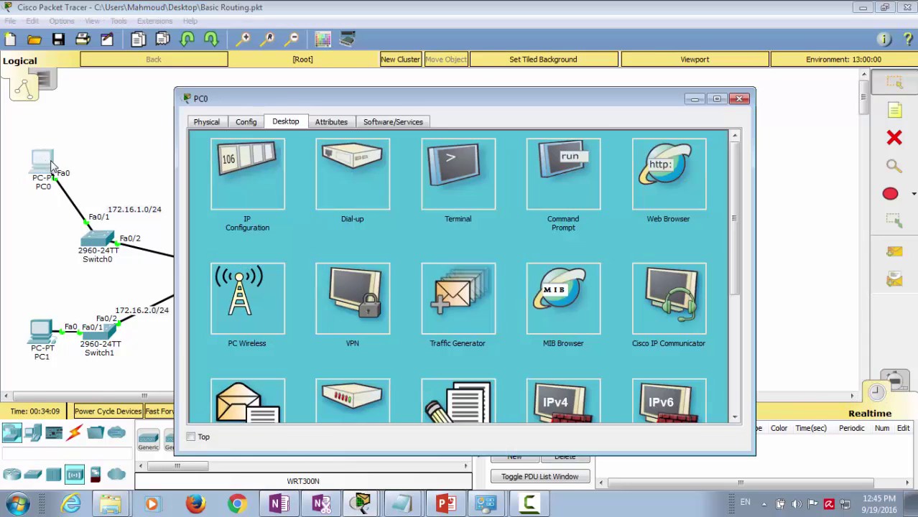
left_click(255, 174)
left_click(428, 200)
key("BackSpace")
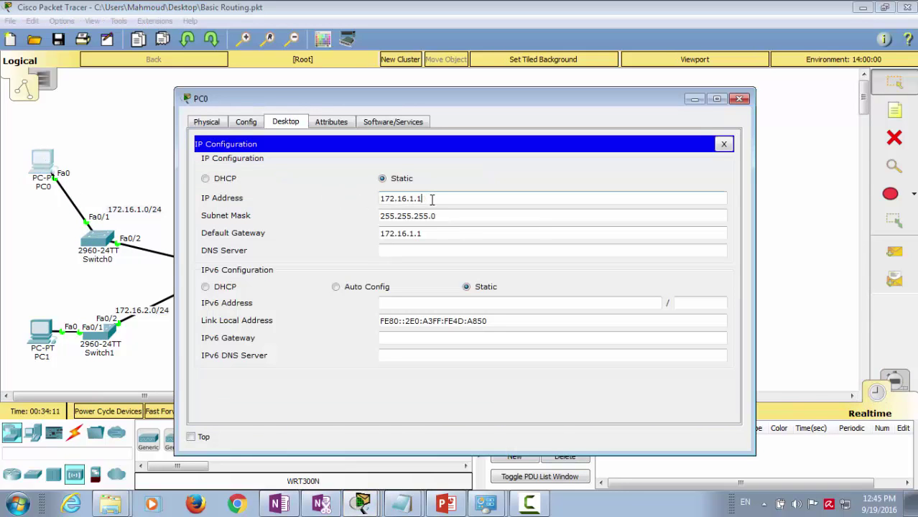
left_click(738, 98)
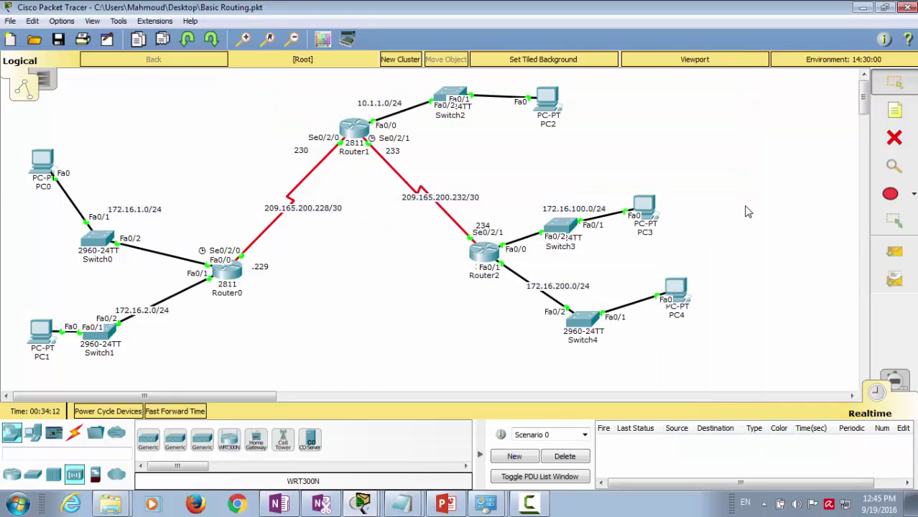
Step: Send a new simple PDU from PC0 to PC3 and switch to Simulation mode
left_click(893, 252)
left_click(45, 165)
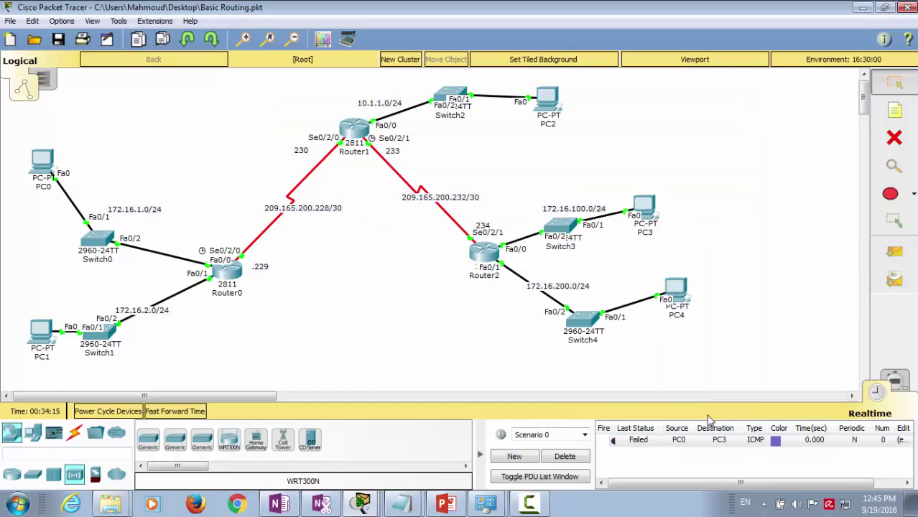
left_click(902, 384)
Step: Forward the PDU from PC0 hop by hop until it returns to PC0, and delete it from the scenario
left_click(350, 411)
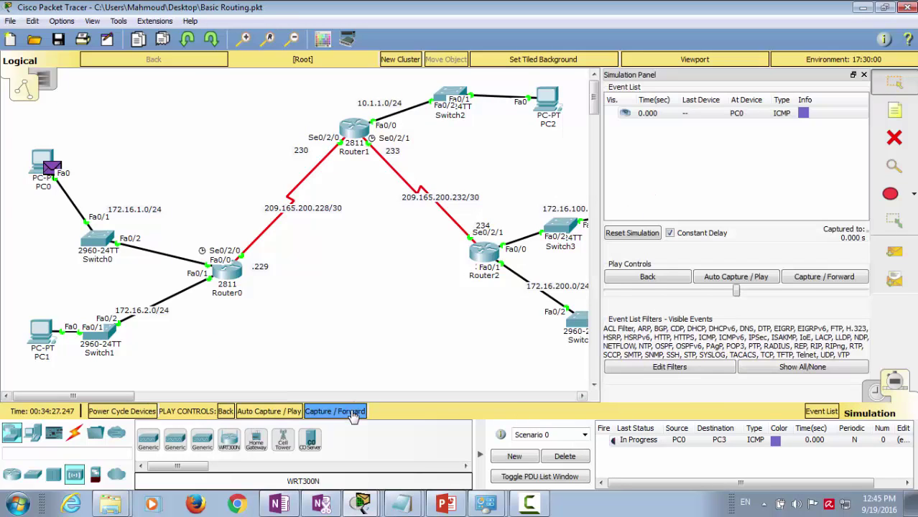
left_click(351, 410)
left_click(351, 411)
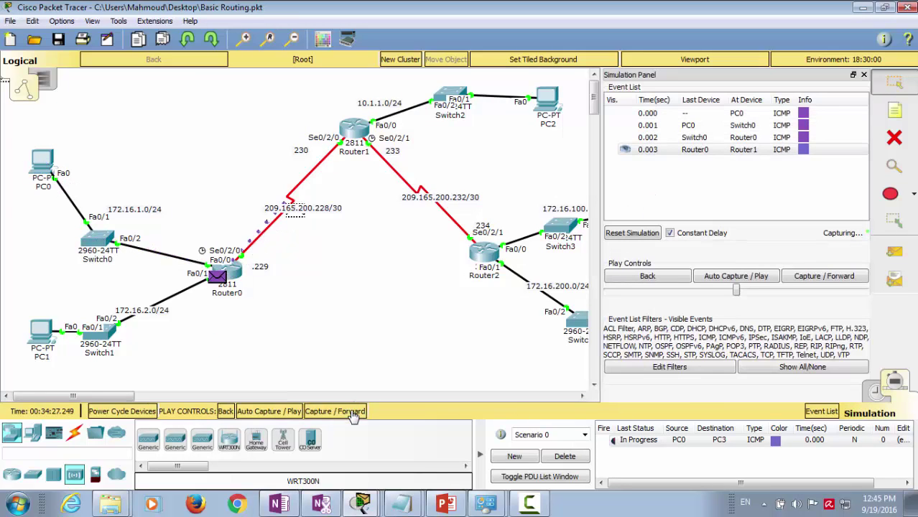
left_click(350, 410)
left_click(350, 411)
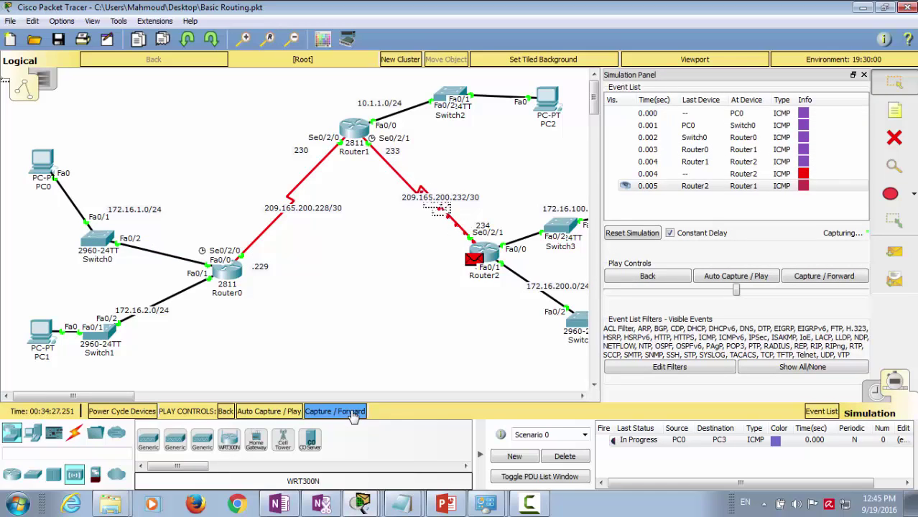
left_click(350, 411)
left_click(352, 415)
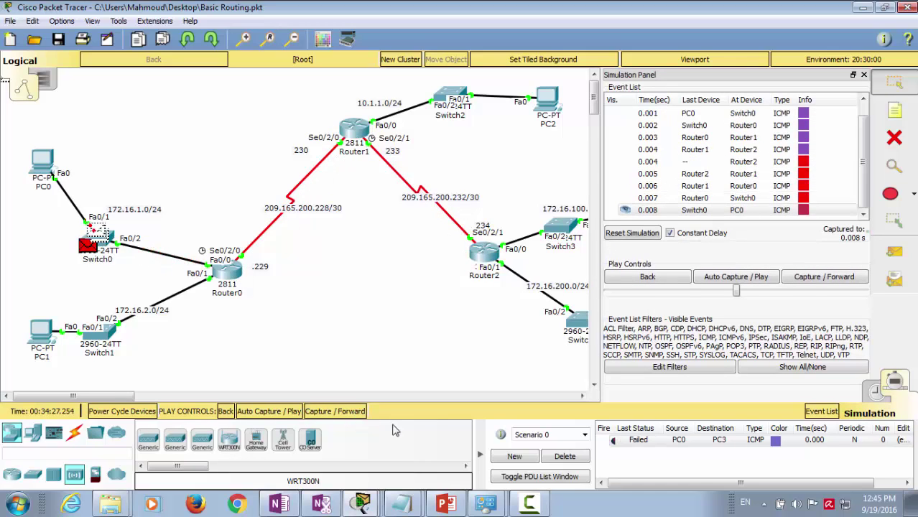
left_click(564, 456)
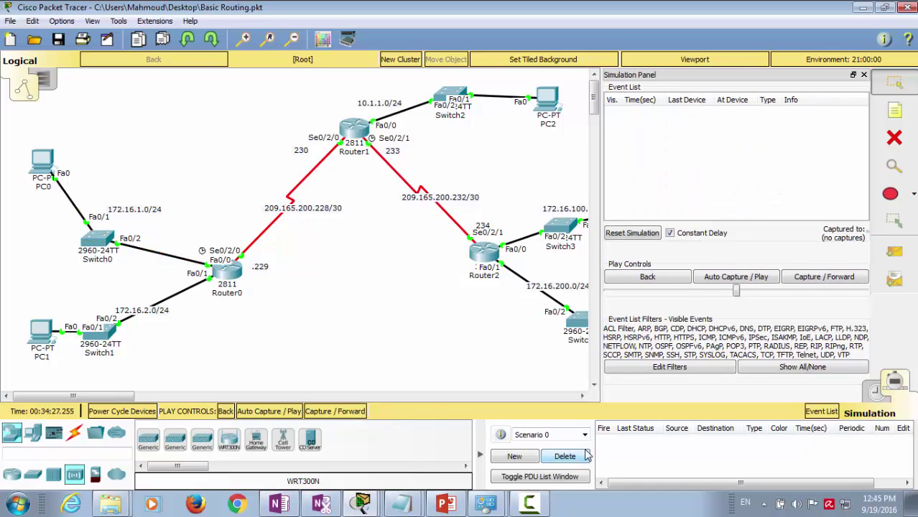
Step: Close the event list, add a simple PDU from PC1 to PC3 and run it in Realtime mode before returning to Simulation mode
left_click(864, 76)
left_click(894, 251)
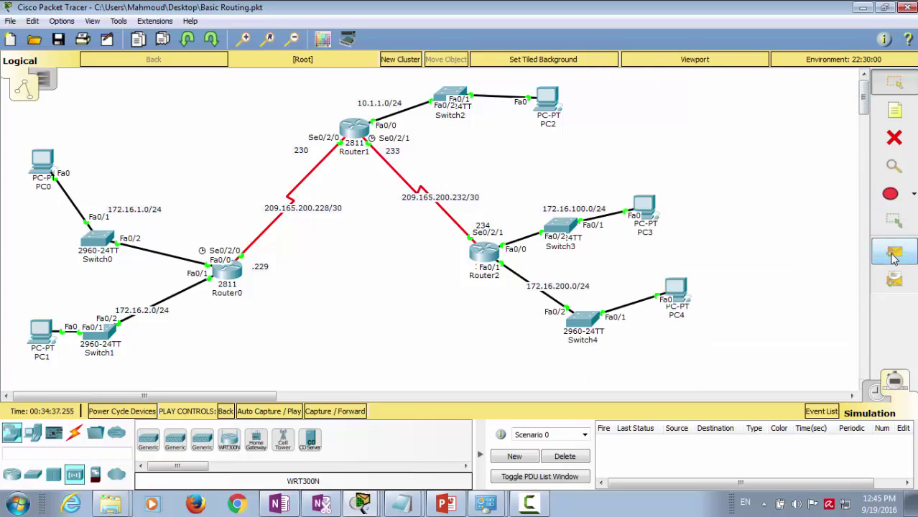
left_click(42, 332)
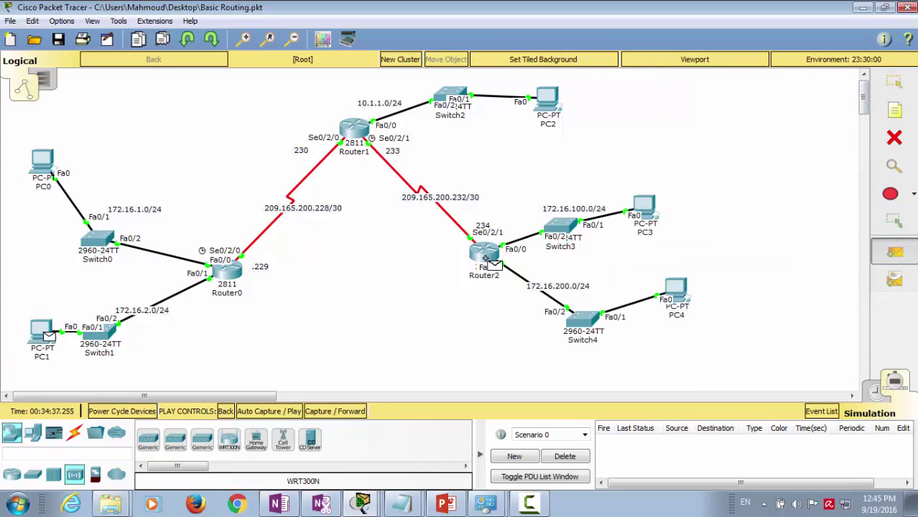
left_click(637, 207)
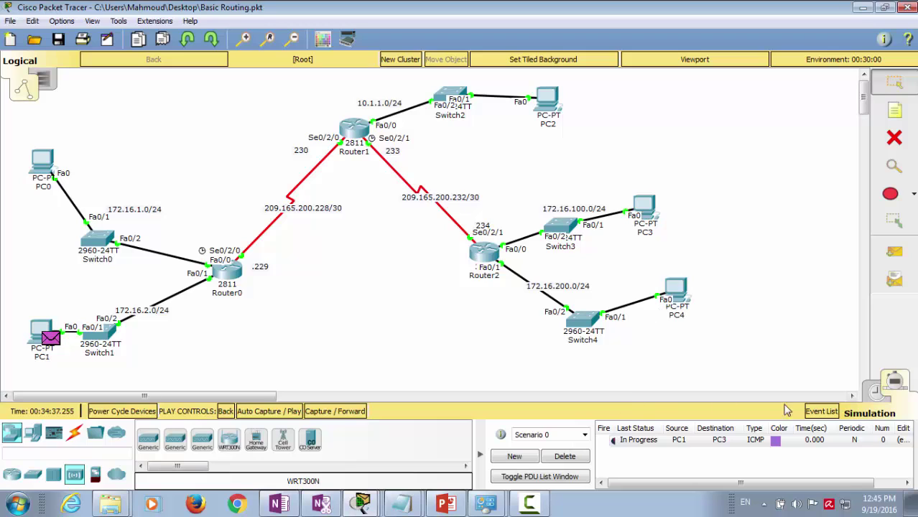
left_click(874, 394)
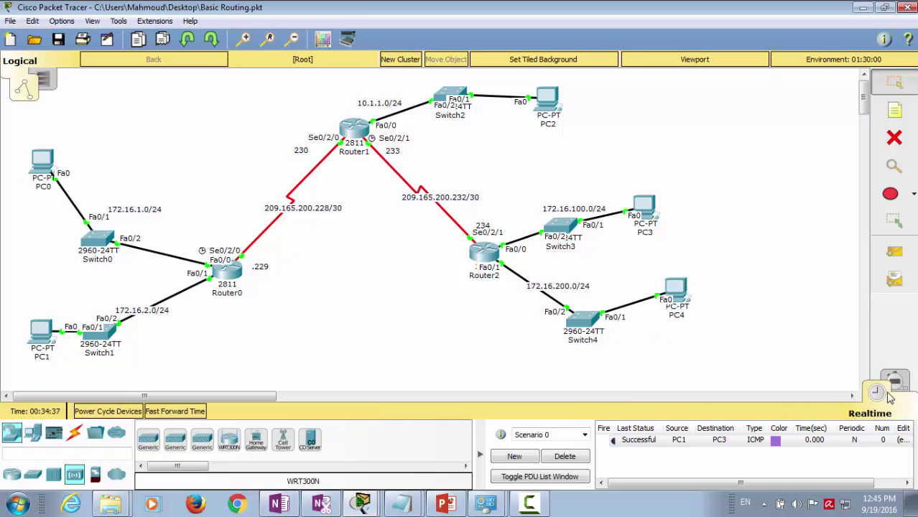
left_click(897, 386)
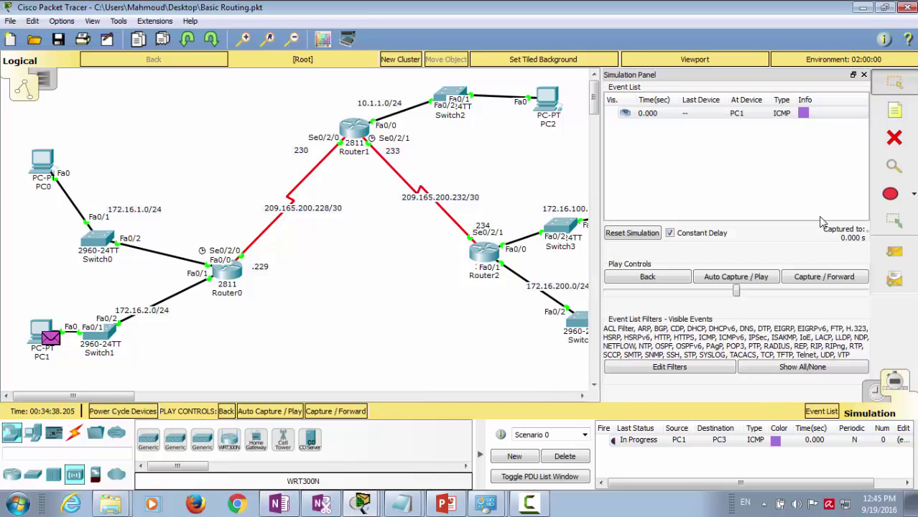
Step: Close the event list and forward the PC1-to-PC3 PDU hop by hop through its full round trip
left_click(865, 76)
left_click(335, 411)
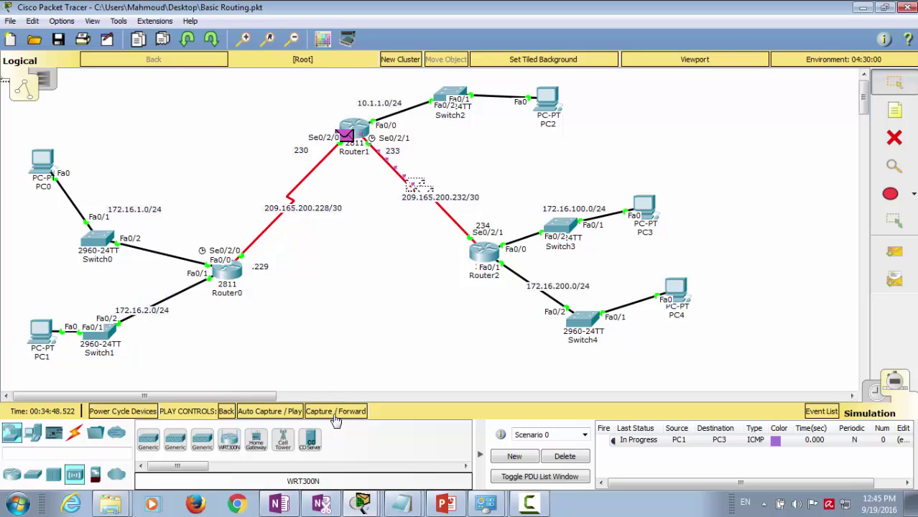
left_click(335, 412)
left_click(335, 411)
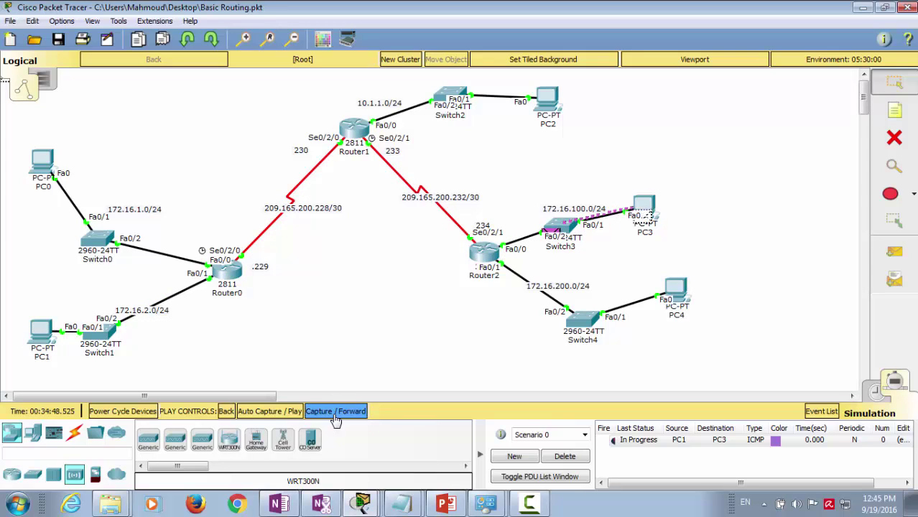
left_click(334, 415)
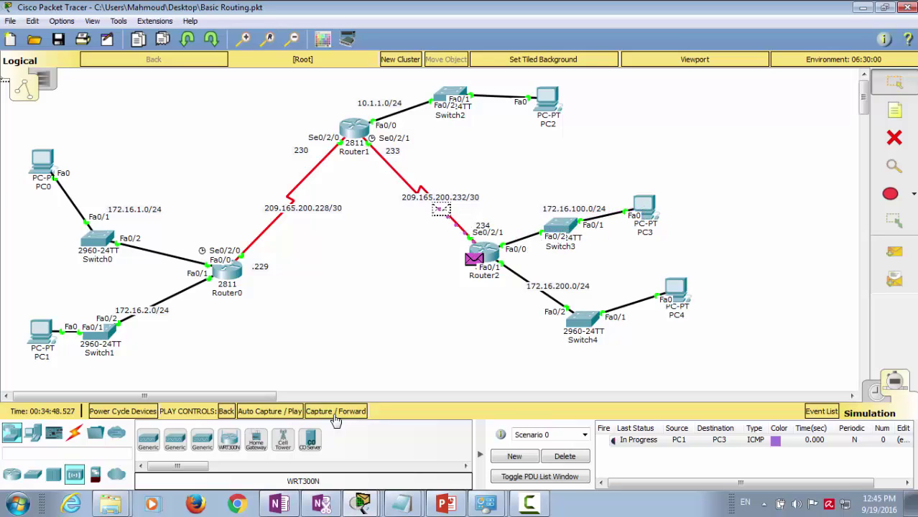
left_click(335, 415)
left_click(335, 415)
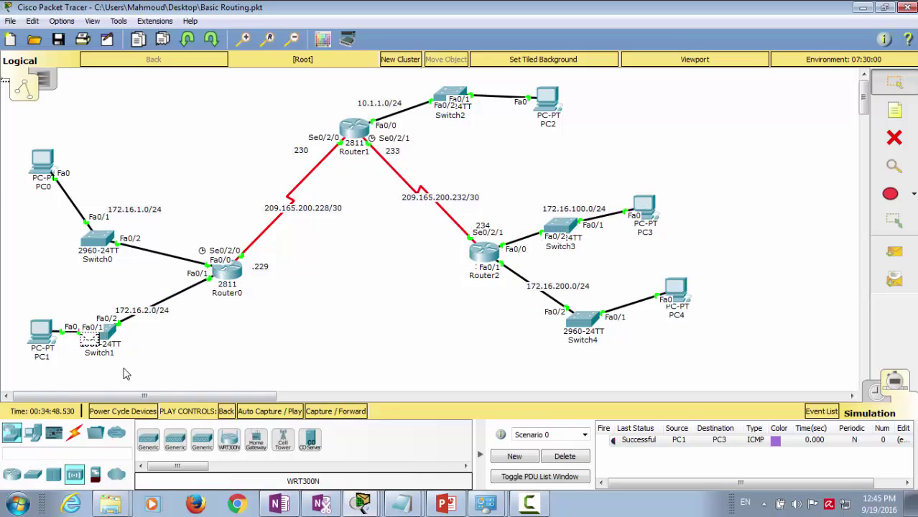
Step: Open PC1's desktop, switch to the untitled Notepad notes and highlight the deny 172.16.2.10 0.0.0.0 entry
left_click(43, 339)
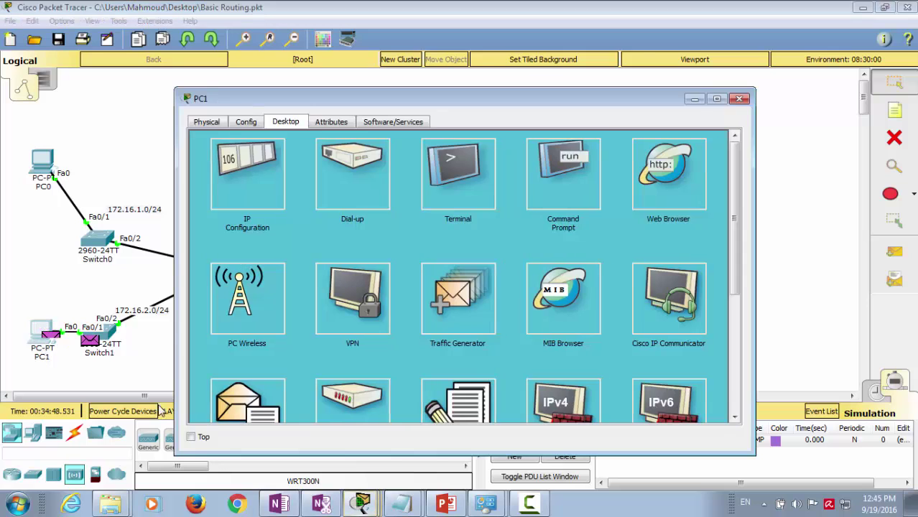
mouse_move(400, 504)
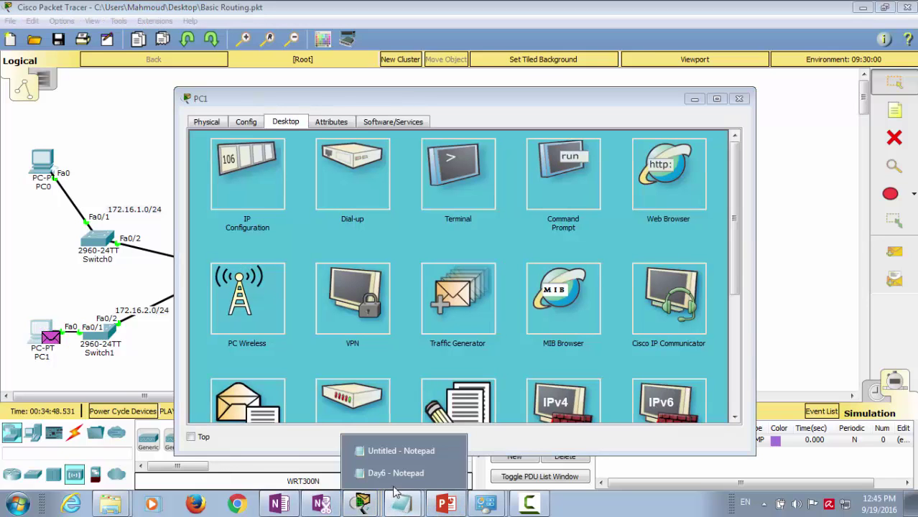
left_click(396, 450)
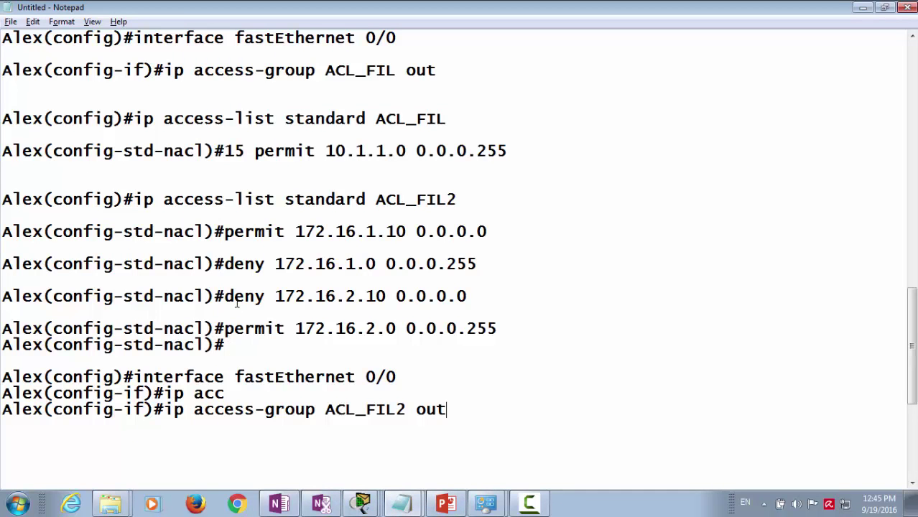
left_click_drag(225, 298, 487, 299)
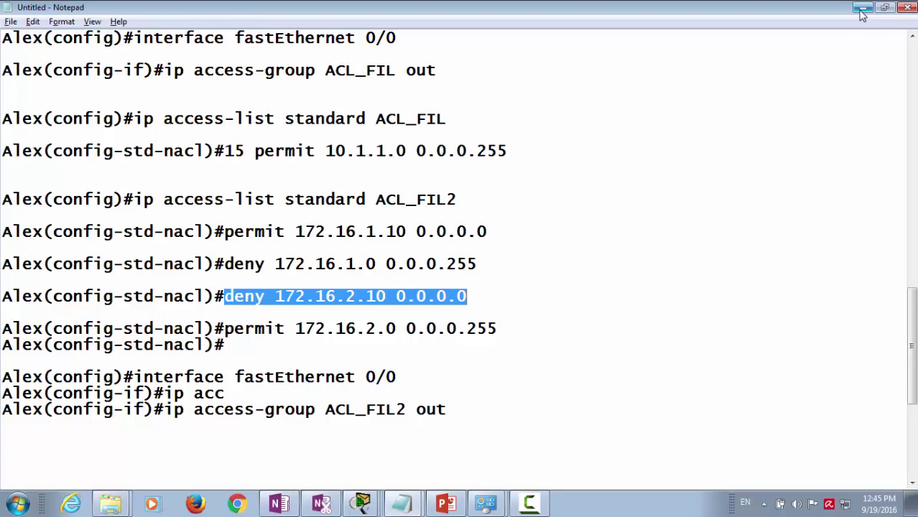
Step: Return to Packet Tracer and set PC1's static IP address to 172.16.2.10
key("alt+Tab")
left_click(242, 211)
left_click(432, 200)
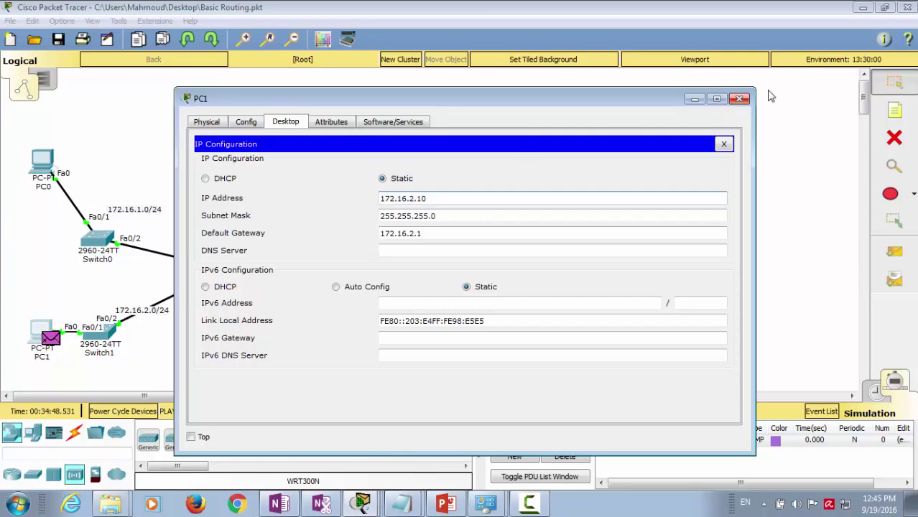
left_click(739, 99)
Step: Replace the scenario's PDU with a new simple PDU from PC1 to PC3, run it in Realtime and return to Simulation mode
left_click(575, 456)
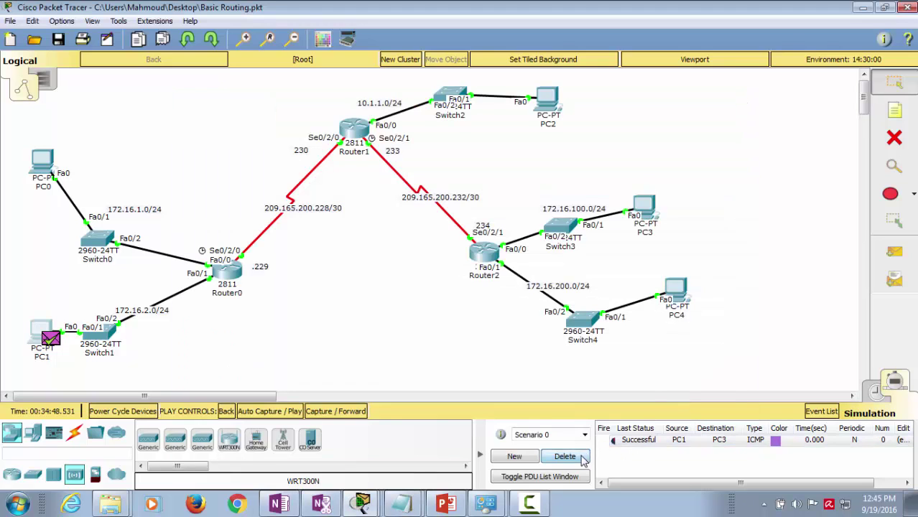
left_click(894, 251)
left_click(41, 330)
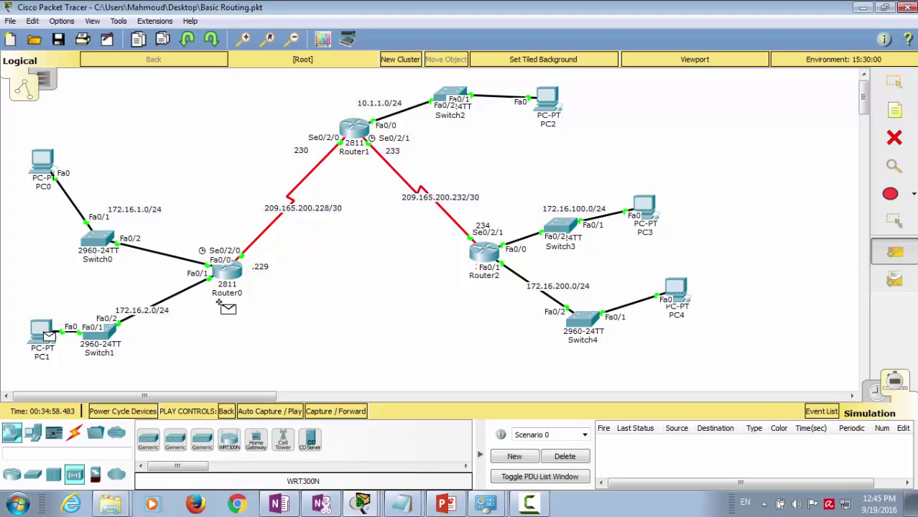
left_click(644, 209)
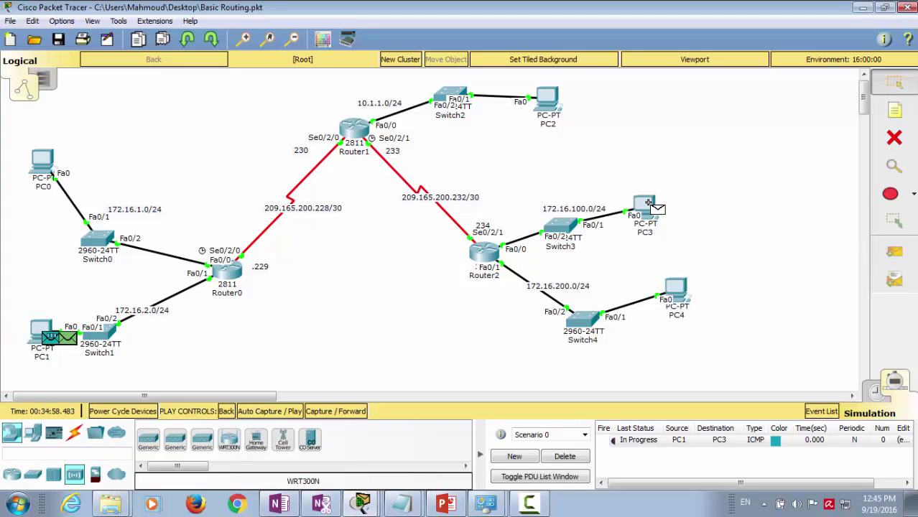
left_click(876, 393)
left_click(896, 382)
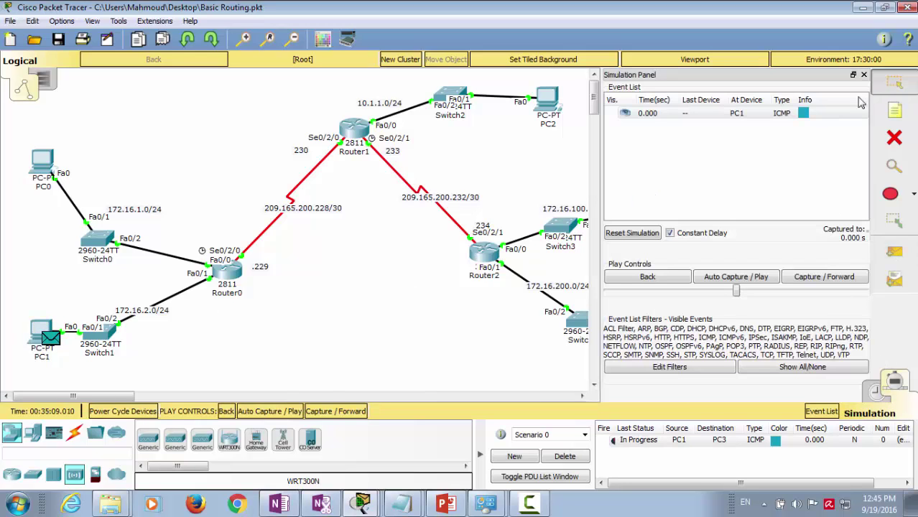
Step: Close the event list and forward the new PDU from PC1 hop by hop to Router2 and back towards PC1
left_click(863, 75)
left_click(355, 415)
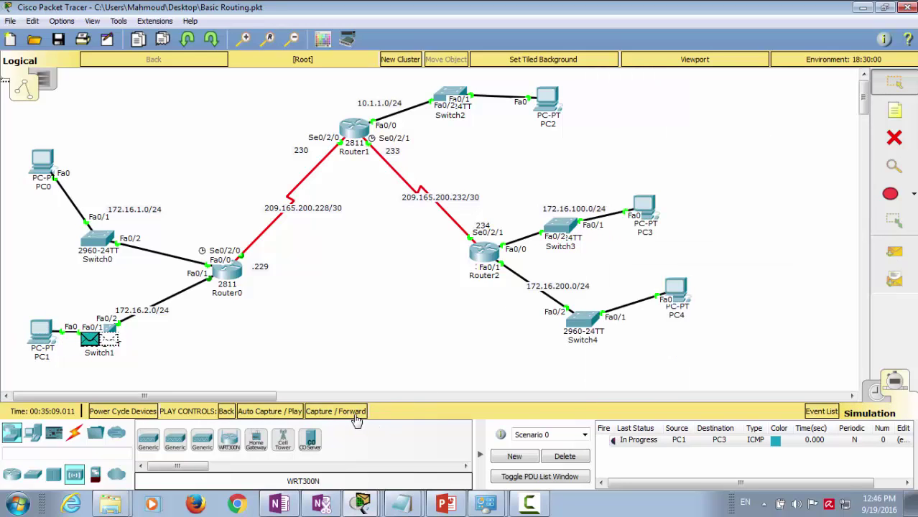
left_click(355, 415)
left_click(355, 415)
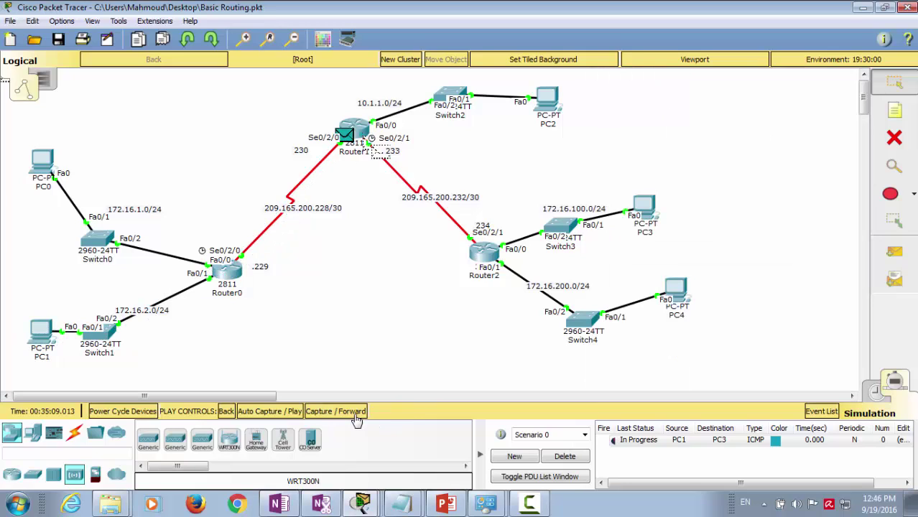
left_click(354, 415)
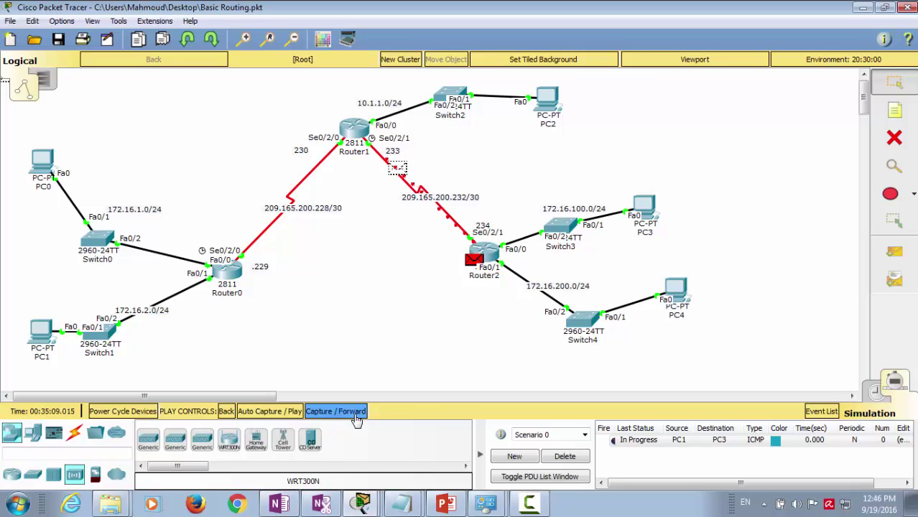
left_click(355, 415)
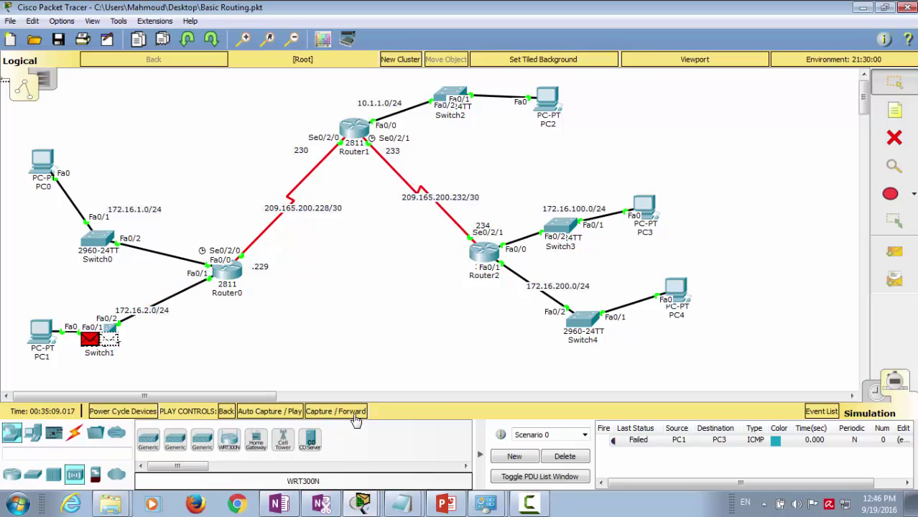
Step: Delete the PC1-to-PC3 PDU from Scenario 0 and bring up Router2's port summary
left_click(563, 459)
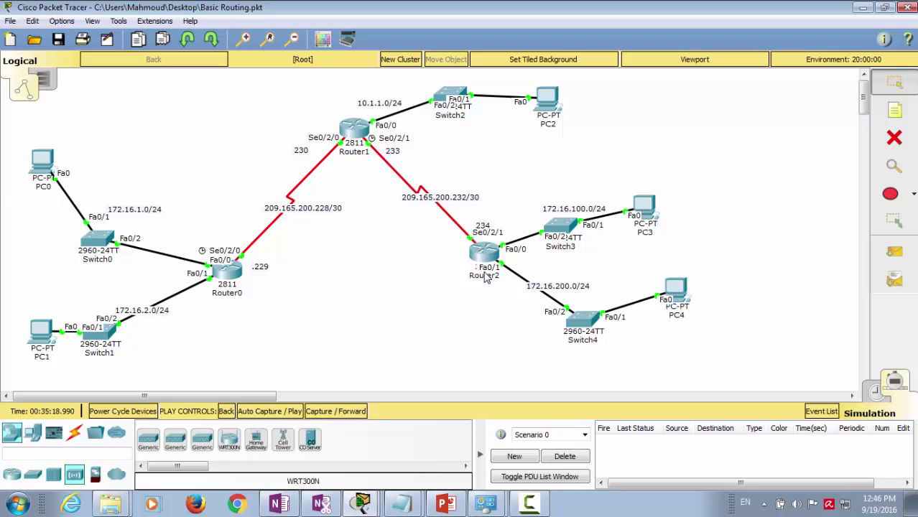
mouse_move(485, 278)
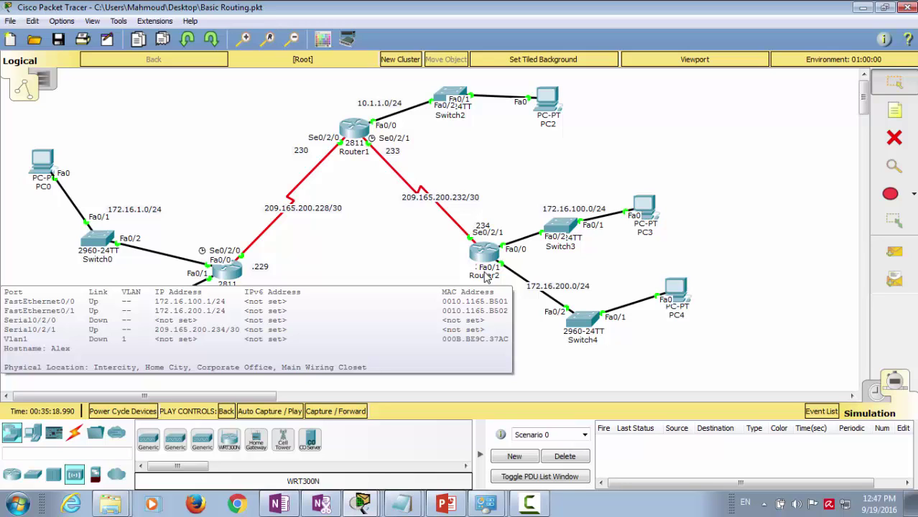
Step: Switch to OneNote and open the blank page of New Section 13 in the ACL notebook
left_click(291, 500)
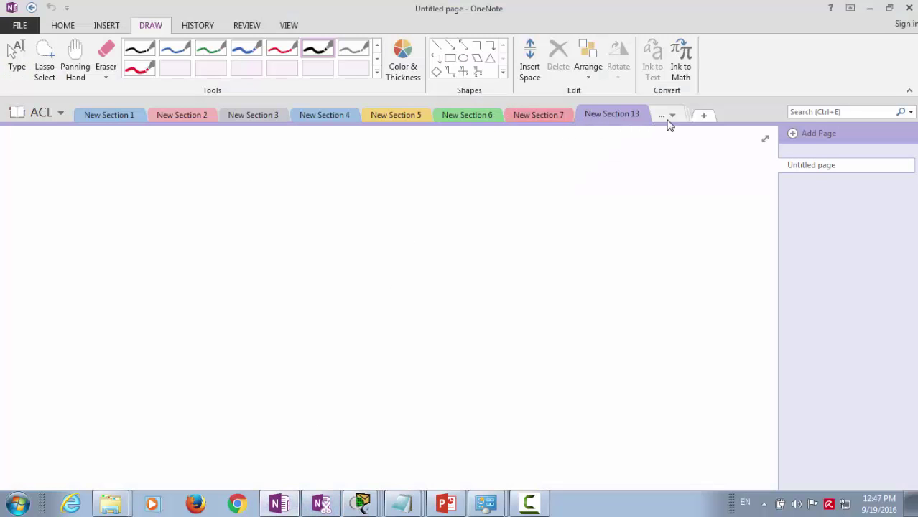
left_click(667, 118)
left_click(698, 176)
left_click(665, 116)
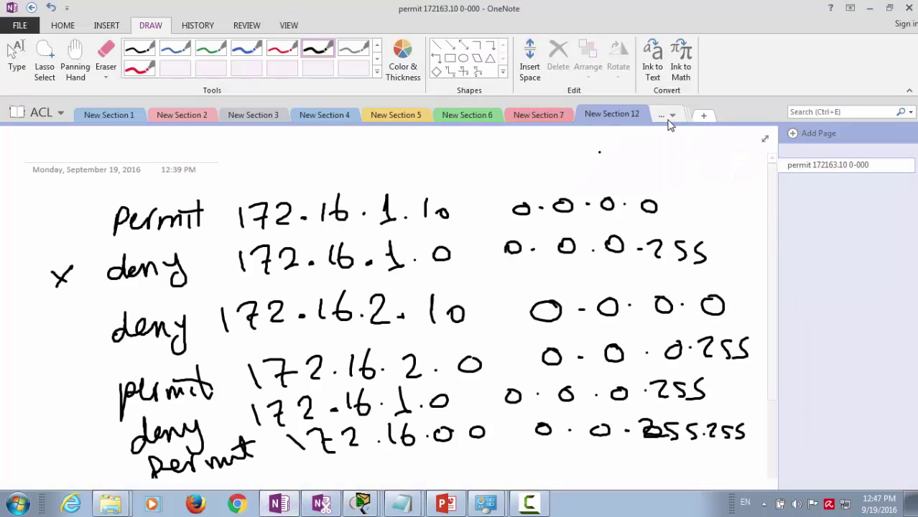
left_click(698, 189)
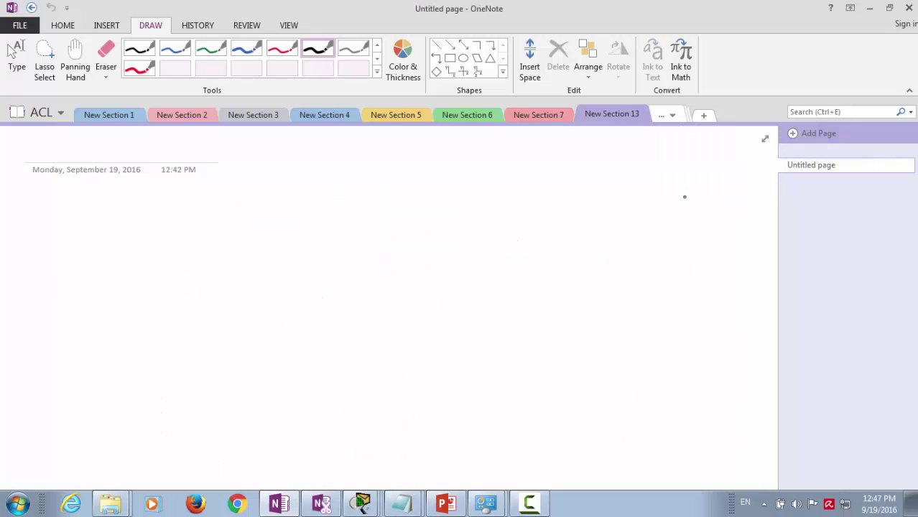
Step: Handwrite the title "Extended ACL" in black ink across the upper part of the page
mouse_move(248, 166)
left_mouse_down()
mouse_move(259, 194)
mouse_move(256, 179)
left_mouse_up()
mouse_move(280, 173)
left_mouse_down()
mouse_move(271, 193)
mouse_move(279, 192)
left_mouse_up()
mouse_move(292, 162)
left_mouse_down()
mouse_move(294, 190)
mouse_move(303, 171)
left_mouse_up()
mouse_move(314, 173)
left_mouse_down()
mouse_move(314, 189)
mouse_move(332, 189)
left_mouse_up()
left_click_drag(331, 189, 362, 188)
mouse_move(363, 179)
left_mouse_down()
mouse_move(384, 173)
mouse_move(392, 182)
left_mouse_up()
mouse_move(399, 171)
left_mouse_down()
mouse_move(400, 147)
mouse_move(415, 162)
left_mouse_up()
mouse_move(415, 162)
left_mouse_down()
mouse_move(435, 178)
mouse_move(453, 175)
left_mouse_up()
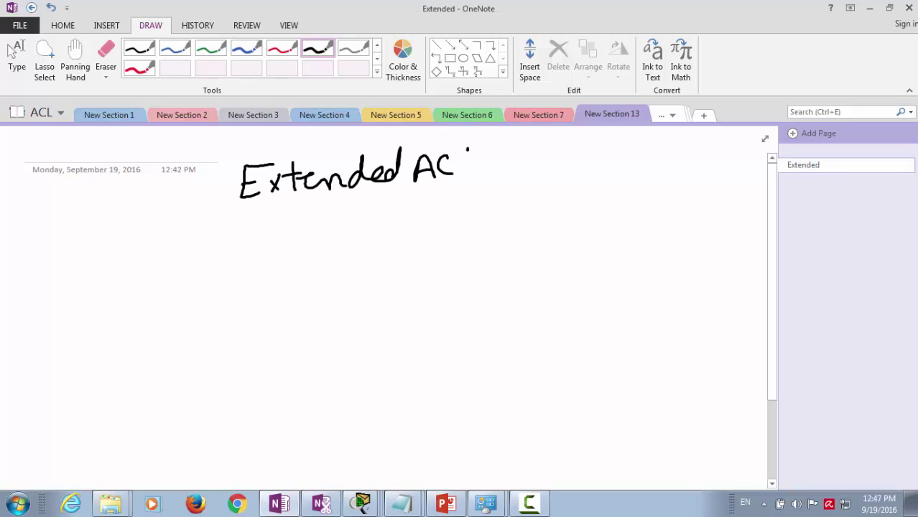
left_click_drag(466, 145, 498, 174)
Step: Draw a branch arrow down from the left part of the "Extended ACL" title and label it "IP"
mouse_move(323, 219)
left_mouse_down()
mouse_move(123, 242)
mouse_move(135, 274)
left_mouse_up()
mouse_move(120, 260)
left_mouse_down()
mouse_move(138, 276)
mouse_move(147, 260)
left_mouse_up()
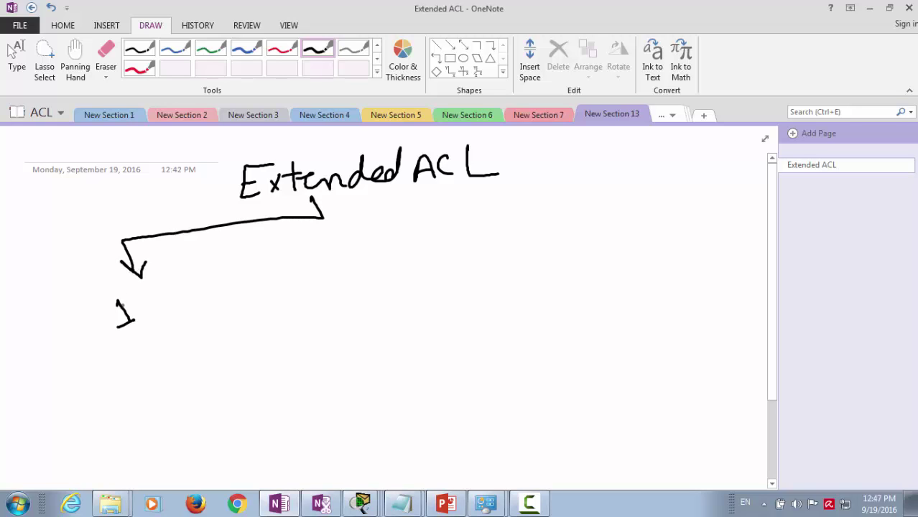
left_click_drag(96, 305, 124, 294)
mouse_move(136, 303)
left_mouse_down()
mouse_move(152, 324)
mouse_move(141, 313)
left_mouse_up()
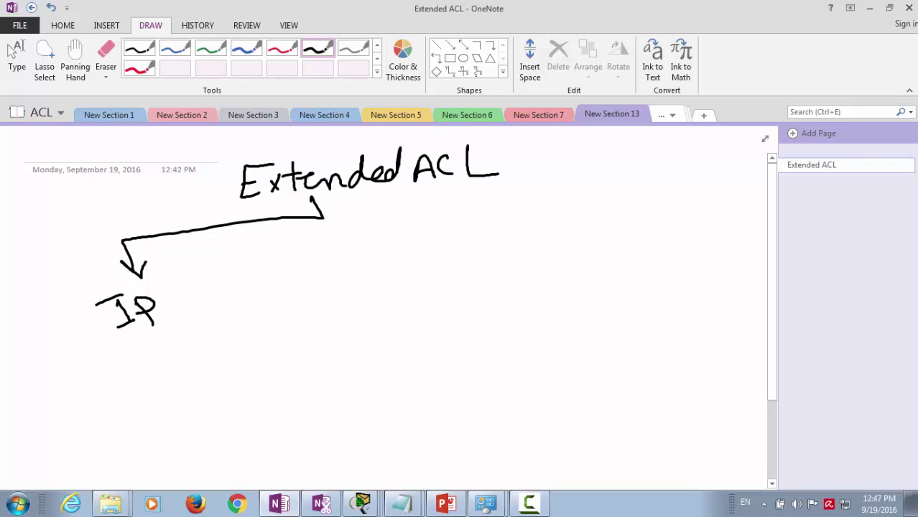
Step: Draw a second branch from the title labelled "Layer 4" and split it into arrows to "TCP" and "UDP"
mouse_move(324, 217)
left_mouse_down()
mouse_move(511, 195)
mouse_move(527, 216)
mouse_move(490, 253)
mouse_move(568, 244)
mouse_move(598, 237)
left_mouse_up()
mouse_move(510, 263)
left_mouse_down()
mouse_move(481, 283)
mouse_move(327, 311)
mouse_move(332, 335)
left_mouse_up()
left_click_drag(323, 322, 342, 320)
left_click_drag(291, 353, 337, 344)
mouse_move(323, 346)
left_mouse_down()
mouse_move(328, 371)
mouse_move(352, 373)
left_mouse_up()
mouse_move(359, 353)
left_mouse_down()
mouse_move(361, 375)
mouse_move(363, 365)
left_mouse_up()
mouse_move(523, 281)
left_mouse_down()
mouse_move(654, 262)
mouse_move(675, 293)
mouse_move(668, 312)
mouse_move(693, 309)
left_mouse_up()
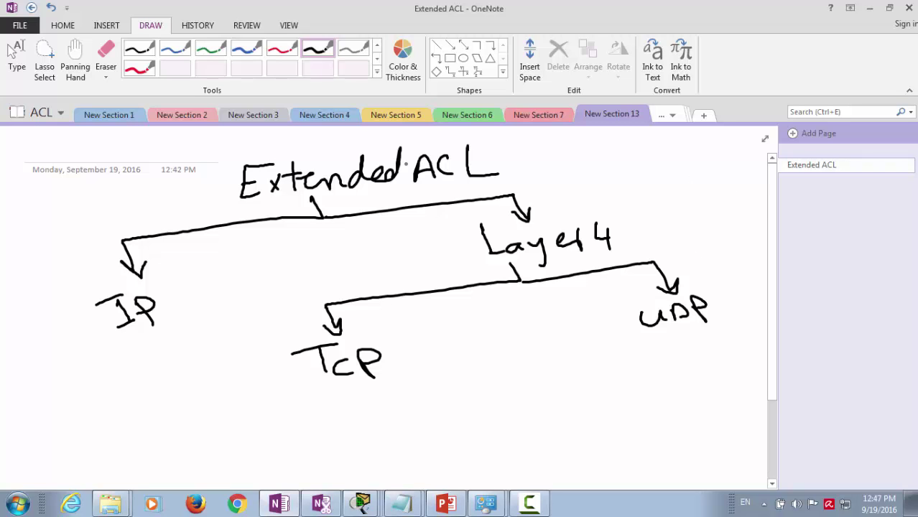
Step: Minimise the open windows and browse to the Powerpoint folder inside New CCNA 200-125 on drive E
left_click(868, 8)
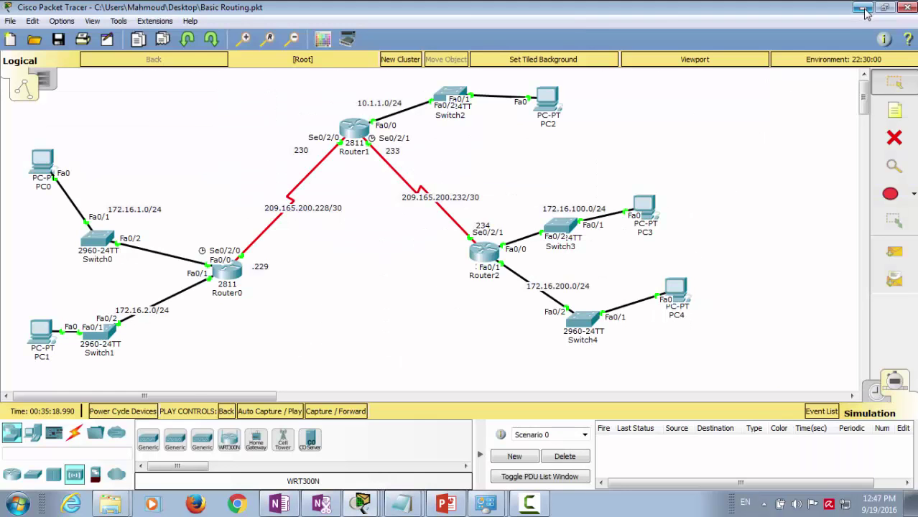
left_click(864, 8)
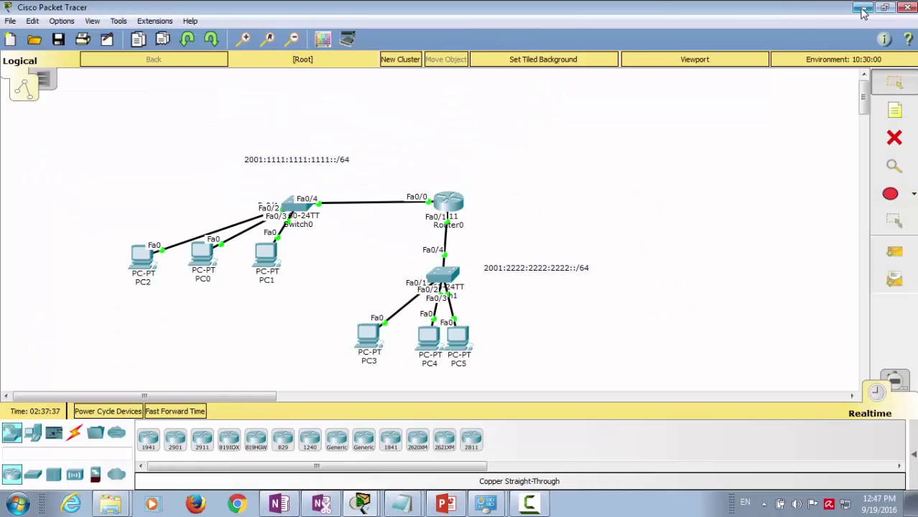
left_click(863, 9)
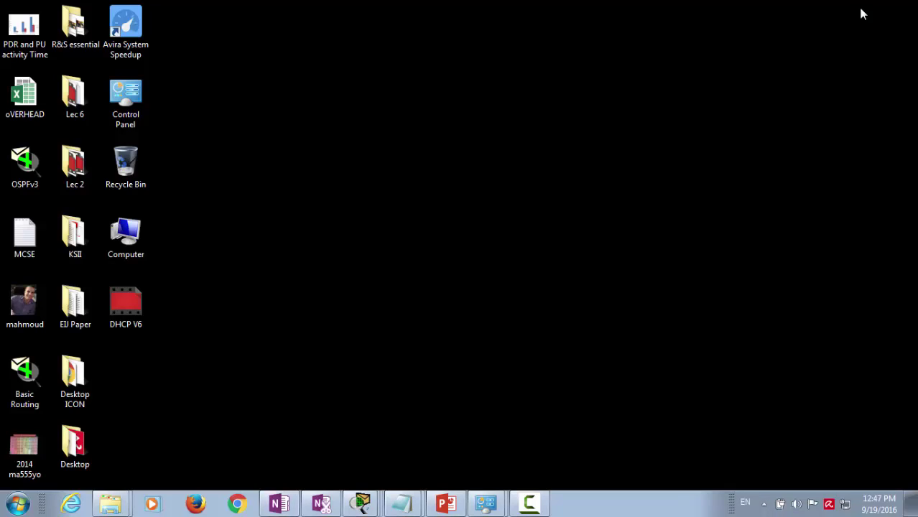
double_click(127, 245)
double_click(382, 63)
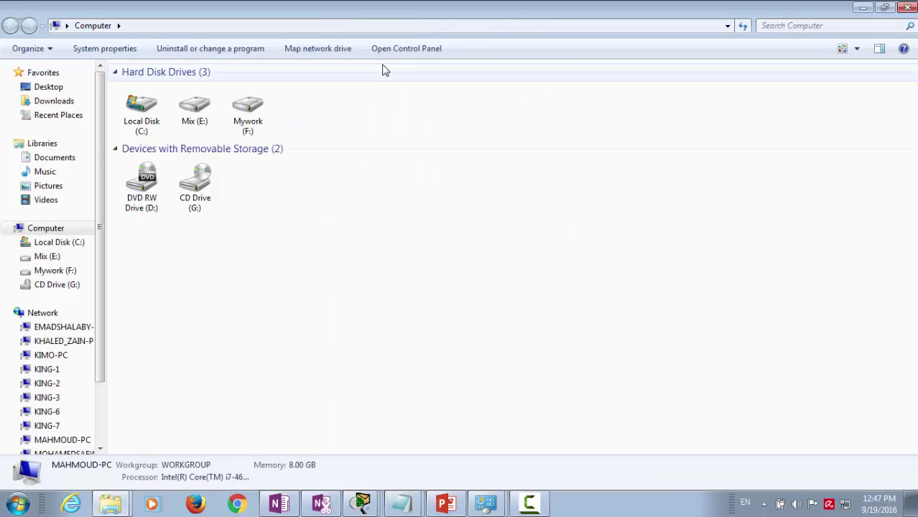
left_click(192, 122)
double_click(192, 122)
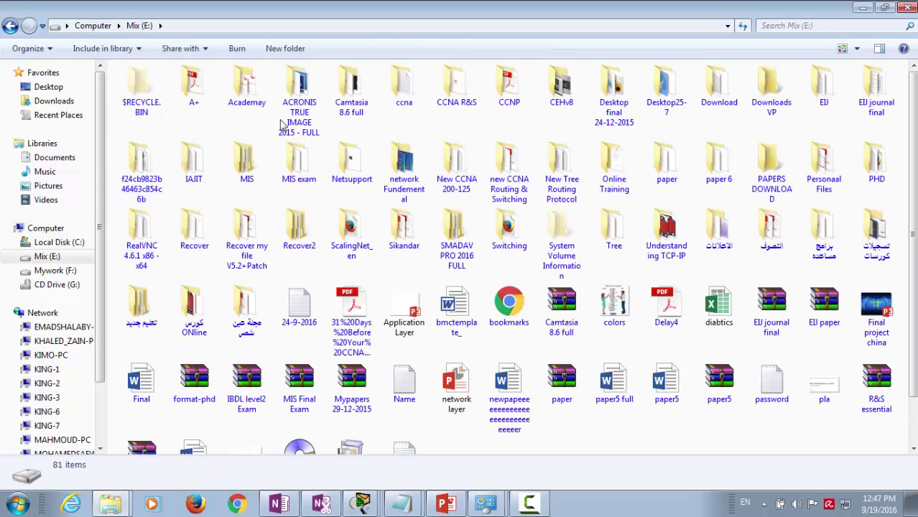
double_click(456, 165)
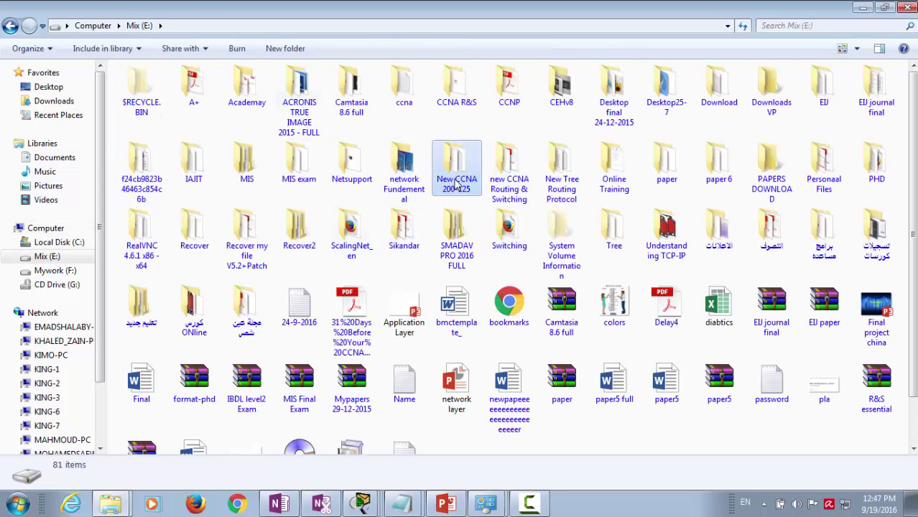
double_click(352, 92)
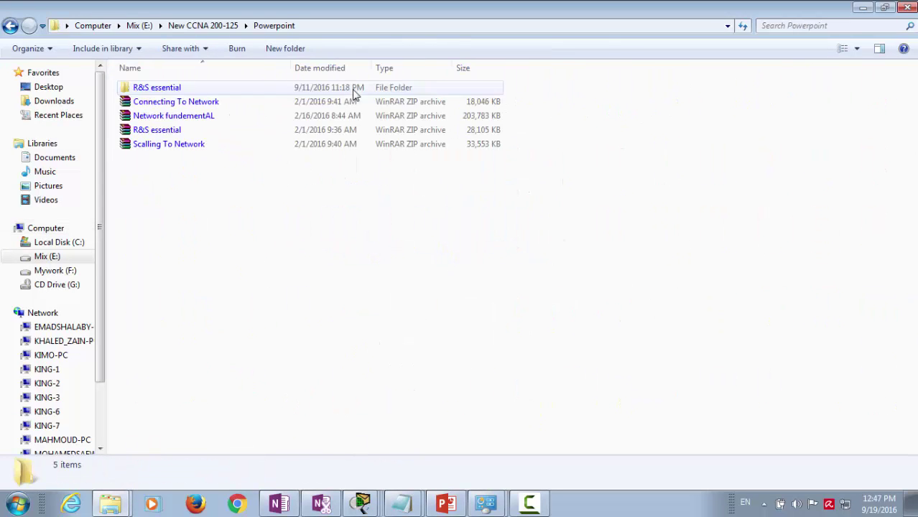
Step: Open ITNv51_InstructorPPT_CH9.pptx from the Network fundementAL archive and go to the "Applications that use TCP" slide
double_click(222, 116)
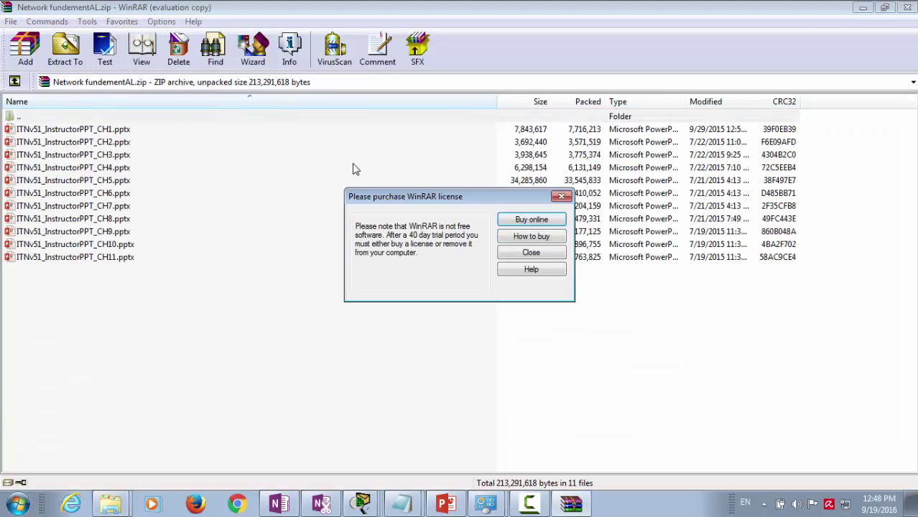
left_click(503, 254)
double_click(104, 233)
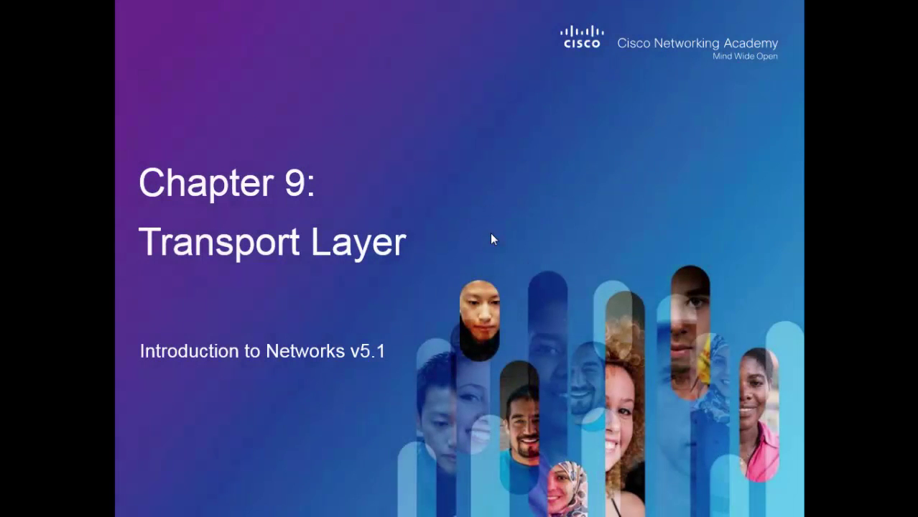
left_click(491, 234)
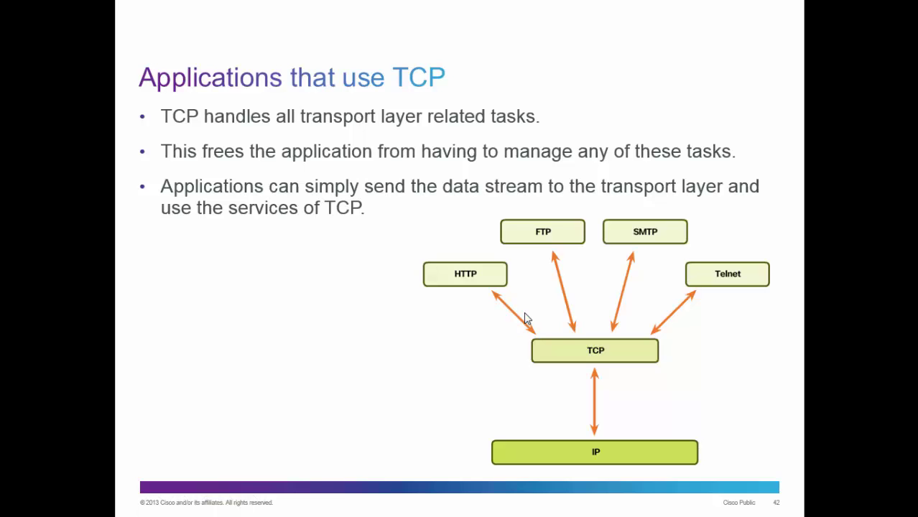
Step: Return to OneNote and redisplay the Extended ACL diagram in New Section 13
key("super+d")
key("super+d")
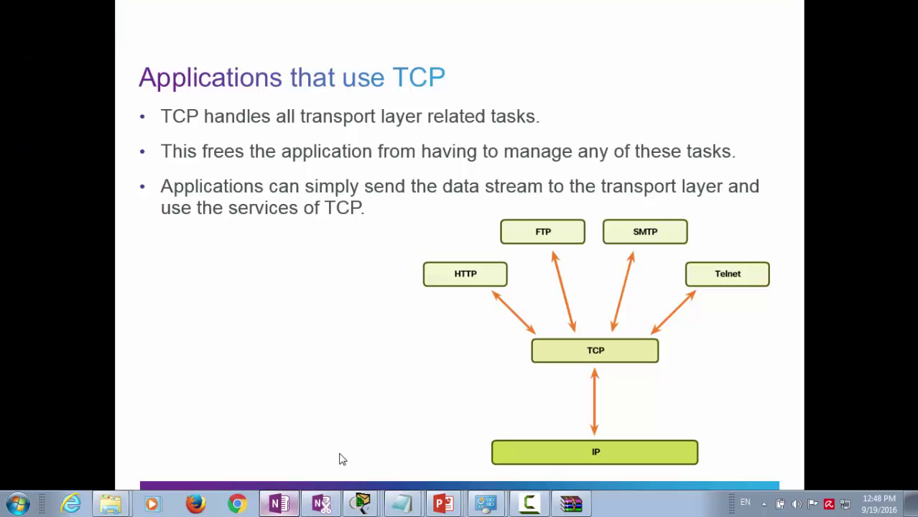
left_click(279, 503)
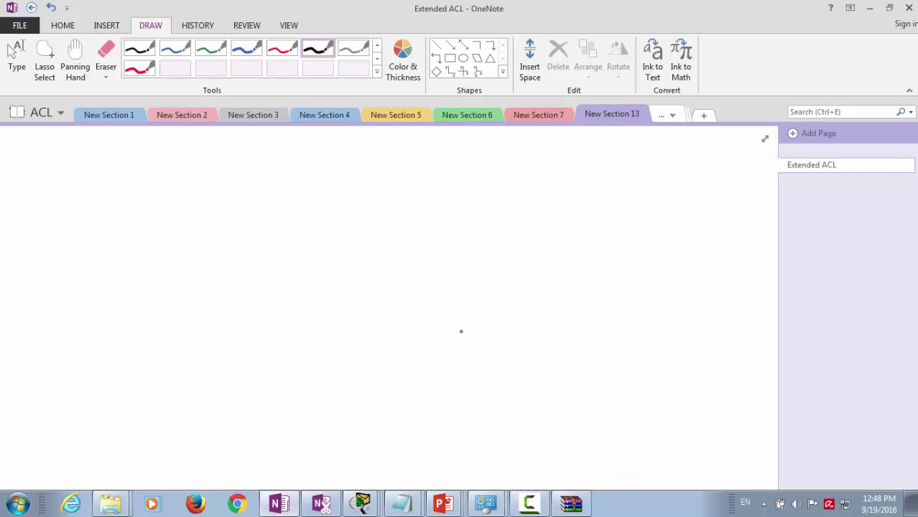
left_click(668, 116)
left_click(687, 176)
left_click(668, 115)
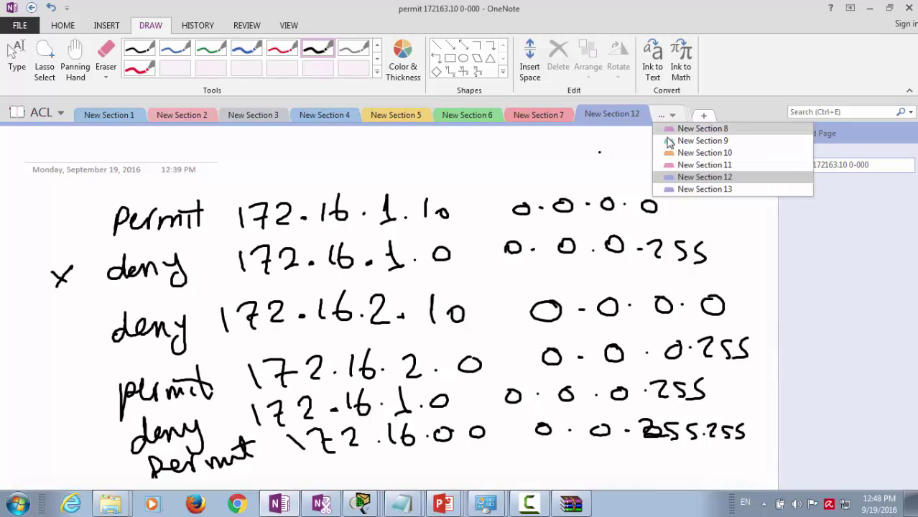
left_click(685, 189)
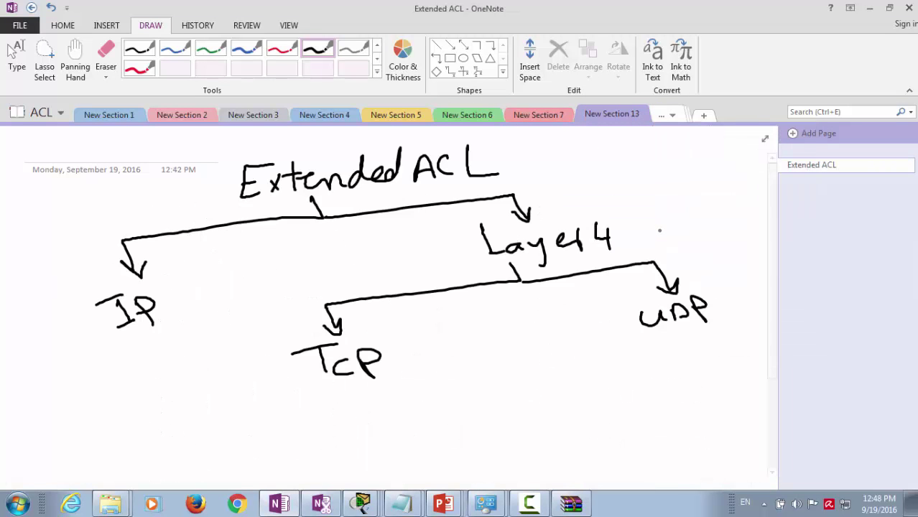
Step: Draw two arrows from TCP in the diagram and label them "HTTP" and "SMTP"
mouse_move(309, 371)
left_mouse_down()
mouse_move(252, 381)
mouse_move(262, 384)
left_mouse_up()
left_click_drag(154, 385, 153, 400)
left_click_drag(166, 379, 170, 390)
left_click_drag(181, 375, 194, 372)
mouse_move(189, 374)
left_mouse_down()
mouse_move(189, 387)
mouse_move(212, 369)
left_mouse_up()
left_click_drag(207, 370, 217, 386)
left_click_drag(216, 371, 219, 379)
mouse_move(309, 372)
left_mouse_down()
mouse_move(253, 415)
mouse_move(262, 415)
left_mouse_up()
left_click_drag(145, 439, 135, 459)
left_click_drag(150, 452, 170, 447)
mouse_move(171, 431)
left_mouse_down()
mouse_move(188, 423)
mouse_move(182, 441)
left_mouse_up()
left_click_drag(194, 425, 195, 433)
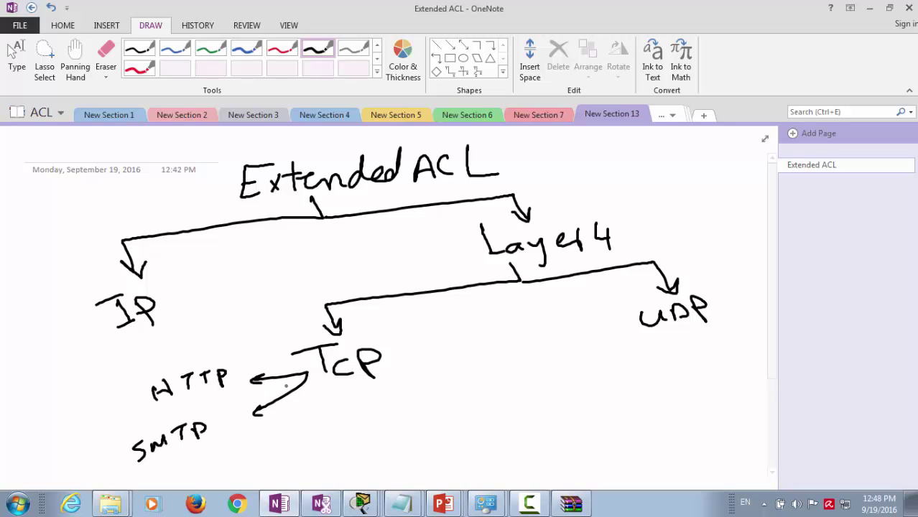
Step: Add two more arrows below TCP and label them "FTP" and "Telnet"
mouse_move(311, 379)
left_mouse_down()
mouse_move(317, 416)
mouse_move(259, 451)
left_mouse_up()
left_click_drag(181, 463, 174, 486)
mouse_move(176, 466)
left_mouse_down()
mouse_move(189, 458)
mouse_move(191, 471)
mouse_move(214, 448)
left_mouse_up()
mouse_move(206, 452)
left_mouse_down()
mouse_move(207, 471)
mouse_move(218, 467)
left_mouse_up()
left_click_drag(217, 447, 225, 456)
left_click_drag(320, 416, 334, 439)
left_click_drag(335, 439, 310, 450)
mouse_move(257, 463)
left_mouse_down()
mouse_move(273, 461)
mouse_move(265, 479)
left_mouse_up()
left_click_drag(278, 470, 316, 466)
mouse_move(319, 464)
left_mouse_down()
mouse_move(334, 464)
mouse_move(340, 445)
left_mouse_up()
Step: Draw three arrows from UDP labelled "DNS", "DHCP" and "SNMP", and underline UDP
mouse_move(628, 326)
left_mouse_down()
mouse_move(568, 343)
mouse_move(580, 349)
left_mouse_up()
left_click_drag(486, 350, 487, 367)
mouse_move(486, 349)
left_mouse_down()
mouse_move(488, 365)
mouse_move(512, 340)
mouse_move(519, 353)
left_mouse_up()
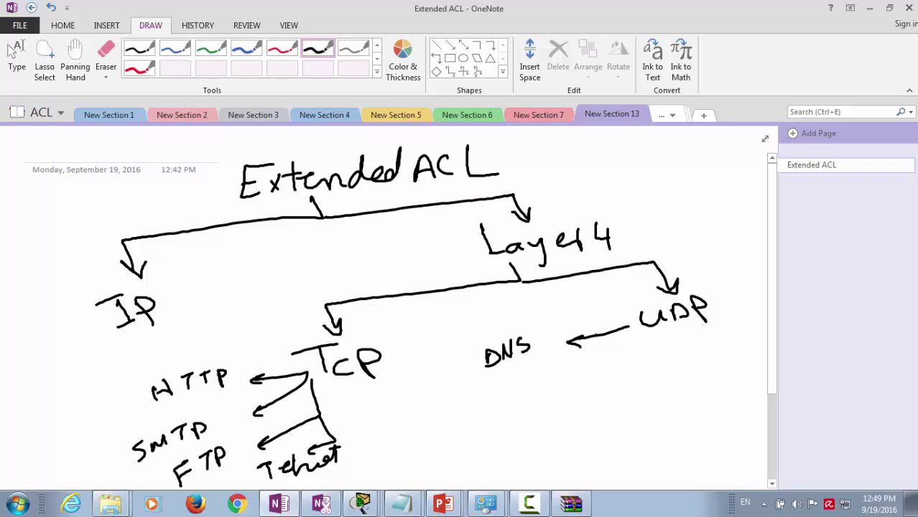
mouse_move(631, 326)
left_mouse_down()
mouse_move(632, 358)
mouse_move(566, 384)
left_mouse_up()
left_click_drag(496, 395, 497, 414)
mouse_move(495, 393)
left_mouse_down()
mouse_move(498, 412)
mouse_move(517, 405)
left_mouse_up()
left_click_drag(517, 397, 528, 393)
mouse_move(527, 385)
left_mouse_down()
mouse_move(528, 401)
mouse_move(536, 387)
left_mouse_up()
mouse_move(544, 368)
left_mouse_down()
mouse_move(546, 387)
mouse_move(545, 378)
left_mouse_up()
mouse_move(643, 351)
left_mouse_down()
mouse_move(661, 371)
mouse_move(624, 410)
left_mouse_up()
mouse_move(514, 436)
left_mouse_down()
mouse_move(501, 458)
mouse_move(537, 425)
mouse_move(562, 427)
mouse_move(577, 406)
mouse_move(570, 417)
left_mouse_up()
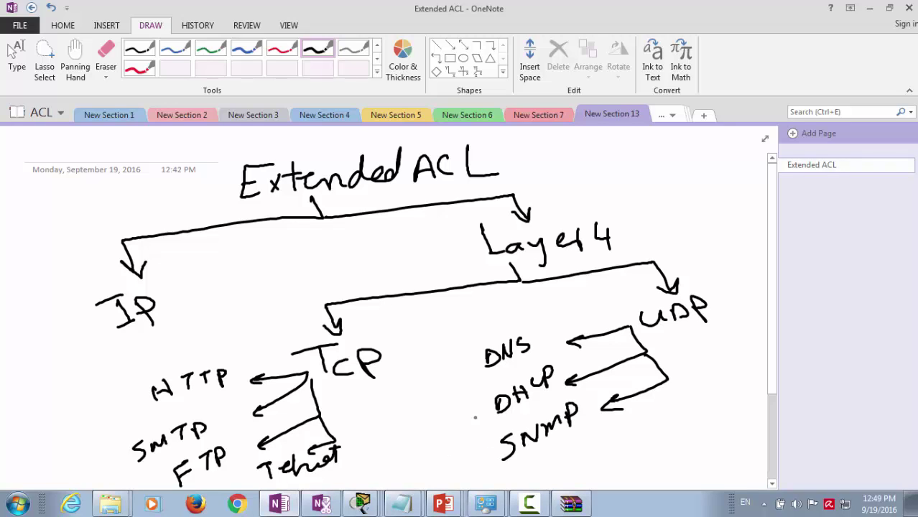
left_click_drag(650, 339, 689, 328)
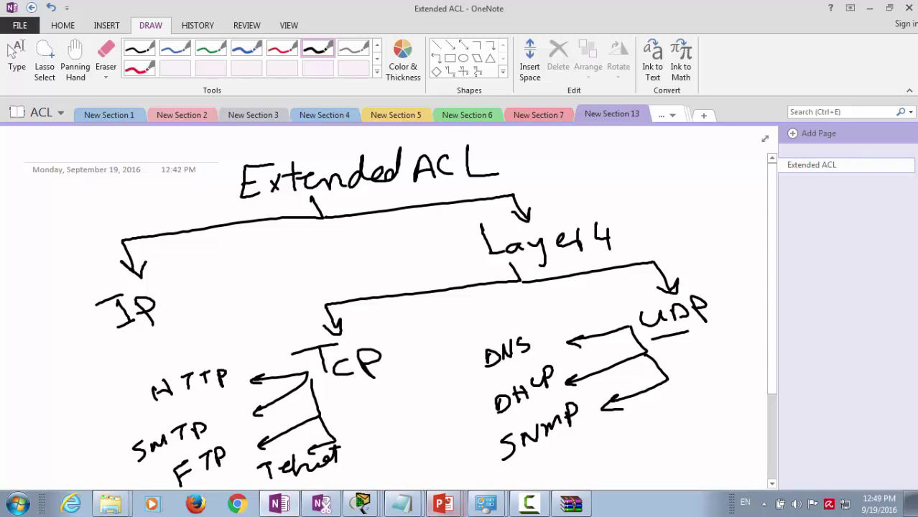
Step: Return to PowerPoint and look through its open windows for the ITNv51_InstructorPPT_CH9 slide show
left_click(443, 503)
left_click(422, 473)
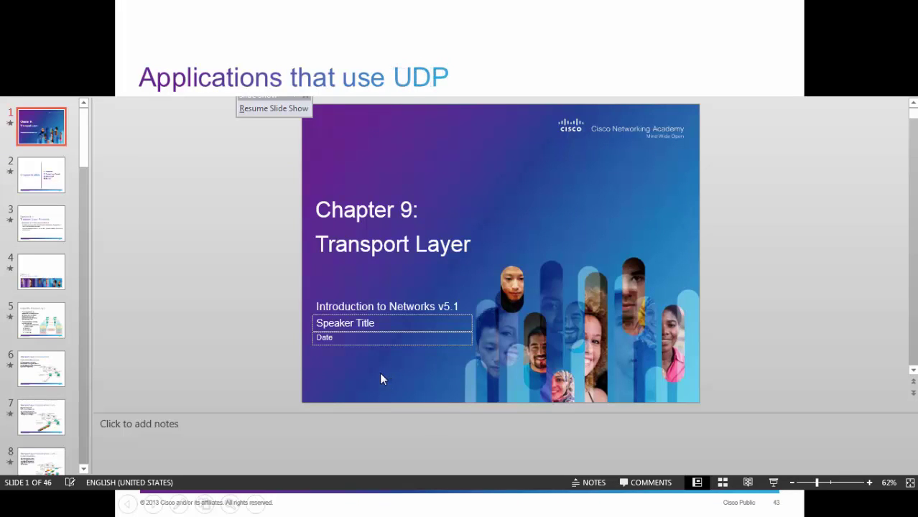
key("alt+Tab")
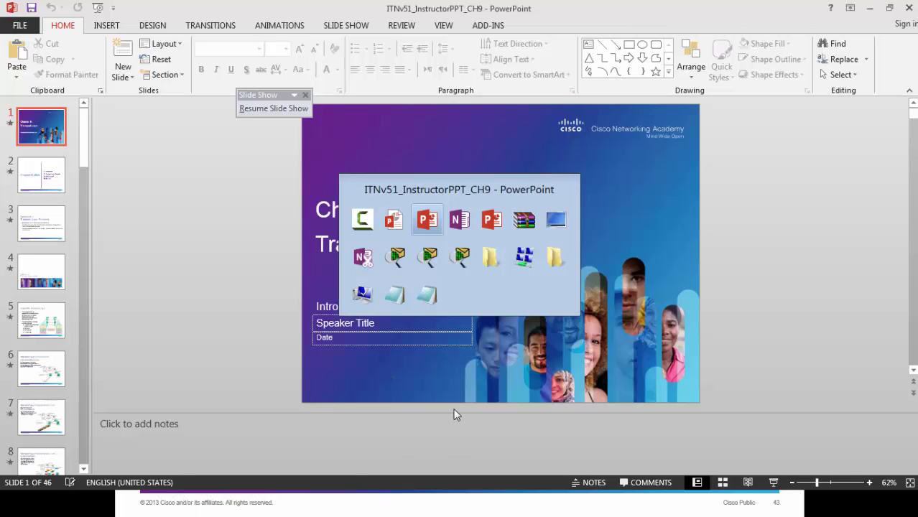
key("alt+Tab")
key("alt+Tab")
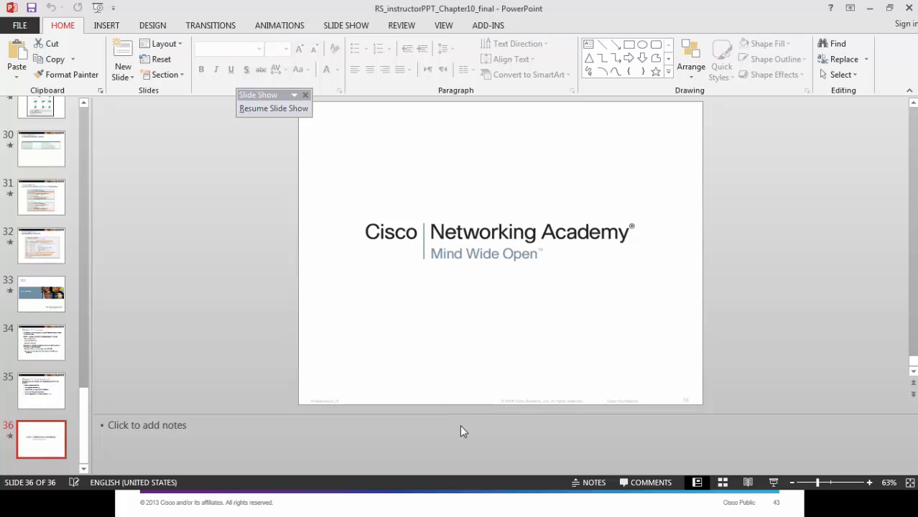
key("alt+Tab")
key("alt+Tab")
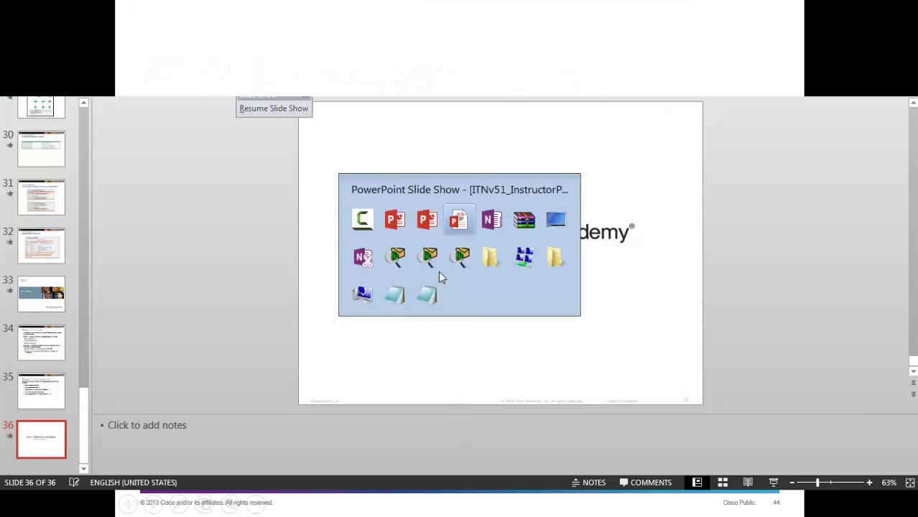
Step: Decline adding the extracted files to the Network fundementAL archive in WinRAR and reopen the ITNv51_InstructorPPT_CH9 slide show
key("super+d")
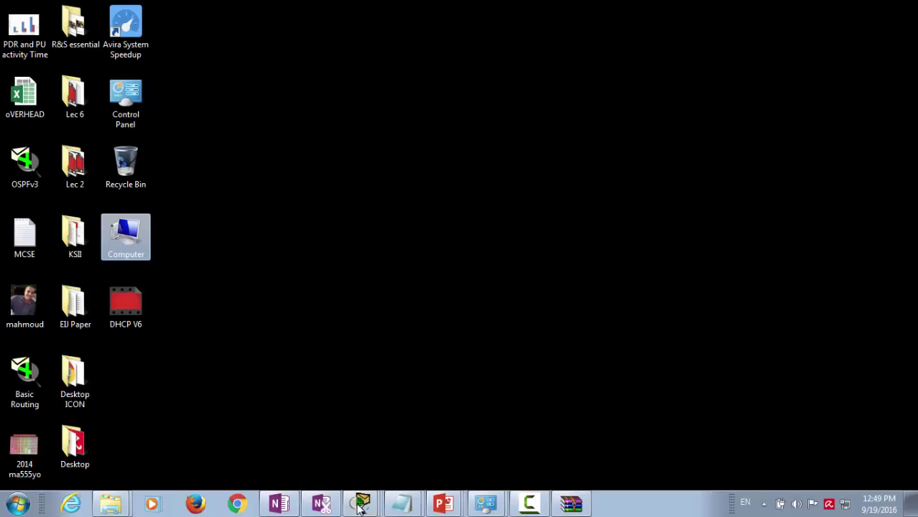
left_click(574, 504)
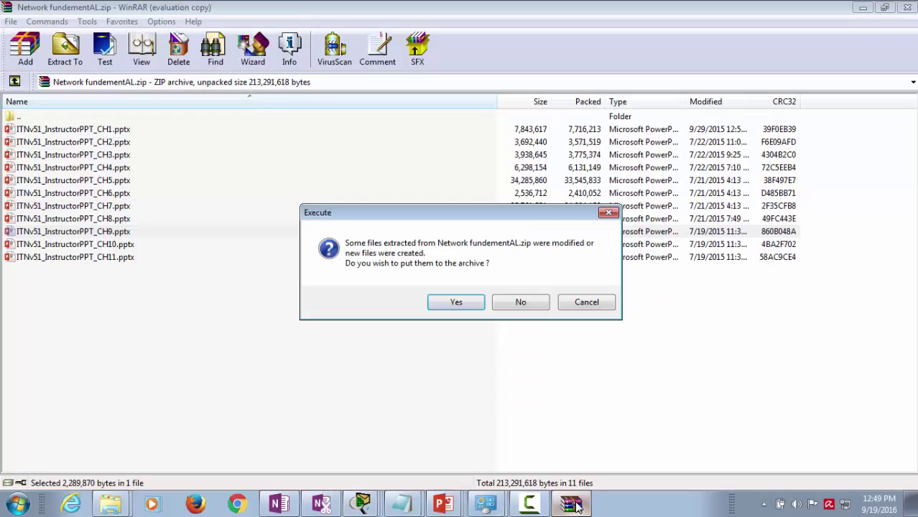
left_click(507, 304)
left_click(443, 504)
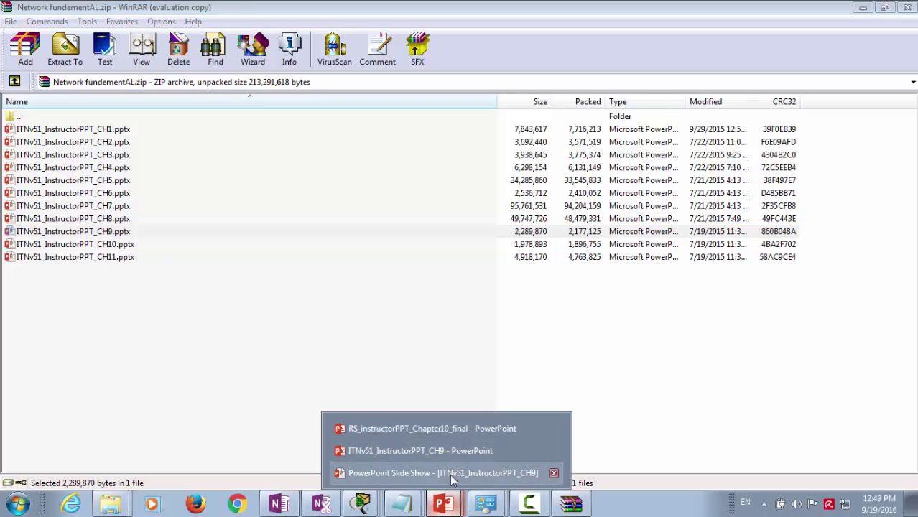
left_click(443, 473)
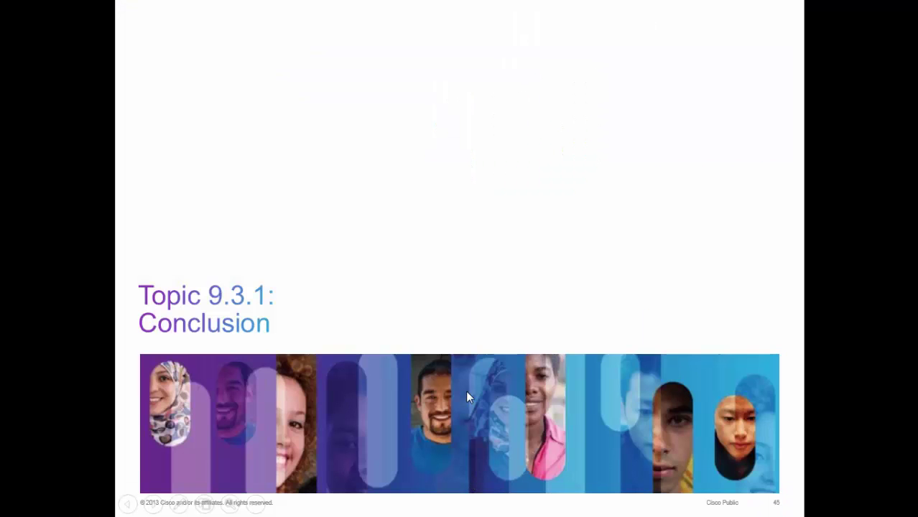
Step: Review the "Applications that use UDP" slide and return to the Extended ACL page in OneNote
key("Left")
key("Left")
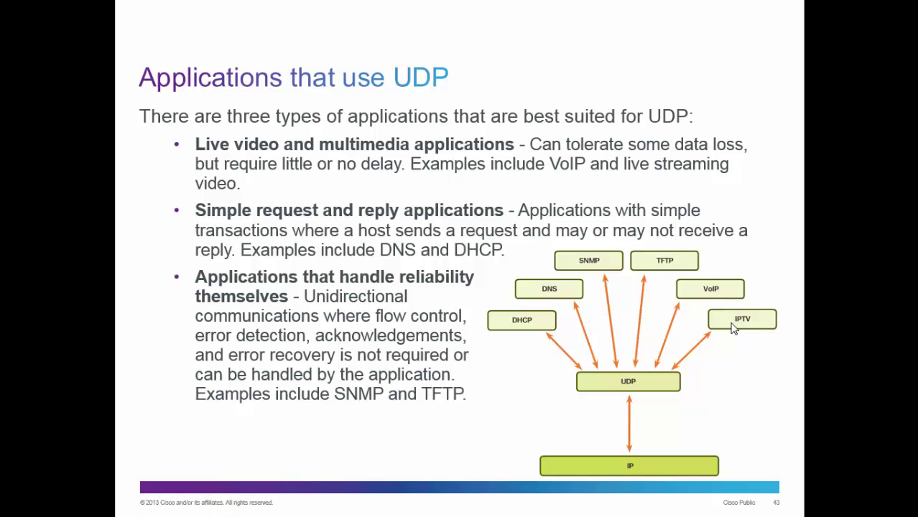
key("super+d")
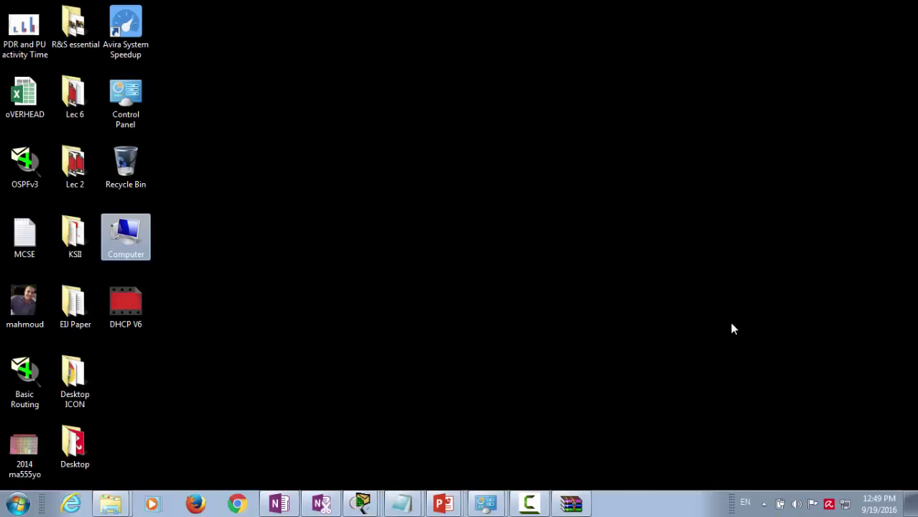
left_click(278, 504)
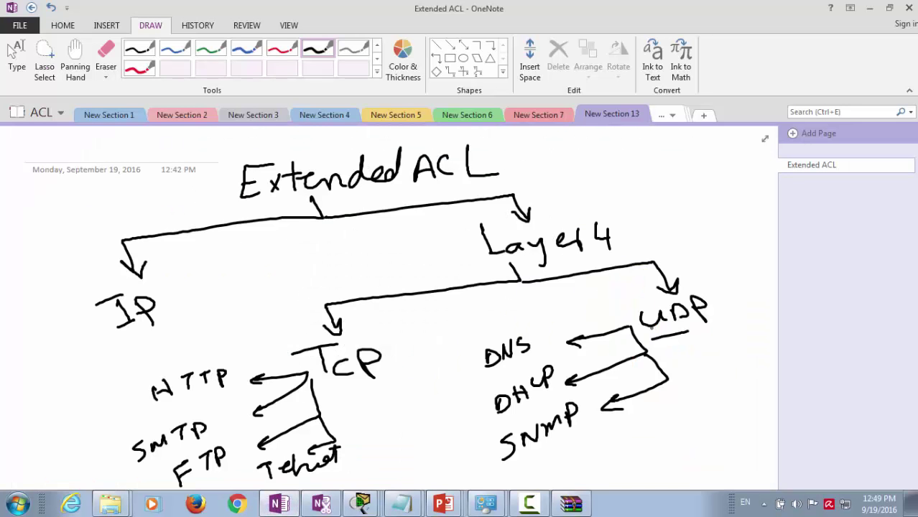
Step: Extend the UDP branch with two more arrows labelled "Voip" and "IPTV" below SNMP
mouse_move(673, 384)
left_mouse_down()
mouse_move(696, 404)
mouse_move(643, 431)
left_mouse_up()
left_click_drag(557, 452, 603, 454)
left_click_drag(612, 432, 616, 453)
left_click_drag(606, 441, 611, 439)
mouse_move(697, 406)
left_mouse_down()
mouse_move(692, 435)
mouse_move(701, 439)
left_mouse_up()
mouse_move(662, 451)
left_mouse_down()
mouse_move(655, 469)
mouse_move(659, 451)
left_mouse_up()
mouse_move(669, 467)
left_mouse_down()
mouse_move(679, 452)
mouse_move(692, 461)
left_mouse_up()
left_click_drag(682, 451, 716, 435)
Step: Draw another arrow from UDP above DNS and label it "TFTP"
mouse_move(627, 329)
left_mouse_down()
mouse_move(618, 308)
mouse_move(533, 309)
mouse_move(544, 314)
left_mouse_up()
left_click_drag(440, 323, 472, 311)
mouse_move(461, 317)
left_mouse_down()
mouse_move(466, 333)
mouse_move(483, 331)
left_mouse_up()
left_click_drag(480, 311, 491, 309)
left_click_drag(481, 321, 506, 307)
left_click_drag(499, 310, 510, 327)
left_click_drag(508, 309, 510, 319)
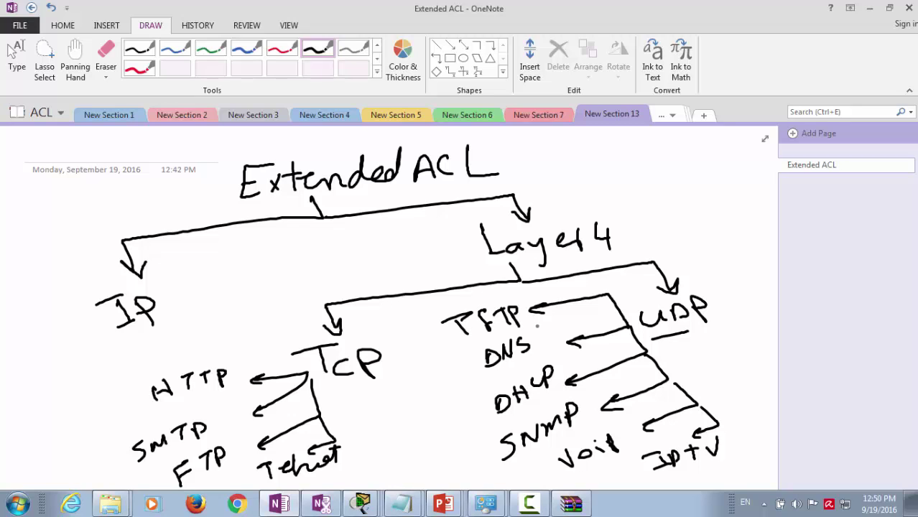
Step: Create a new notebook section and sketch a client computer on its blank page
left_click(704, 116)
left_click(677, 184)
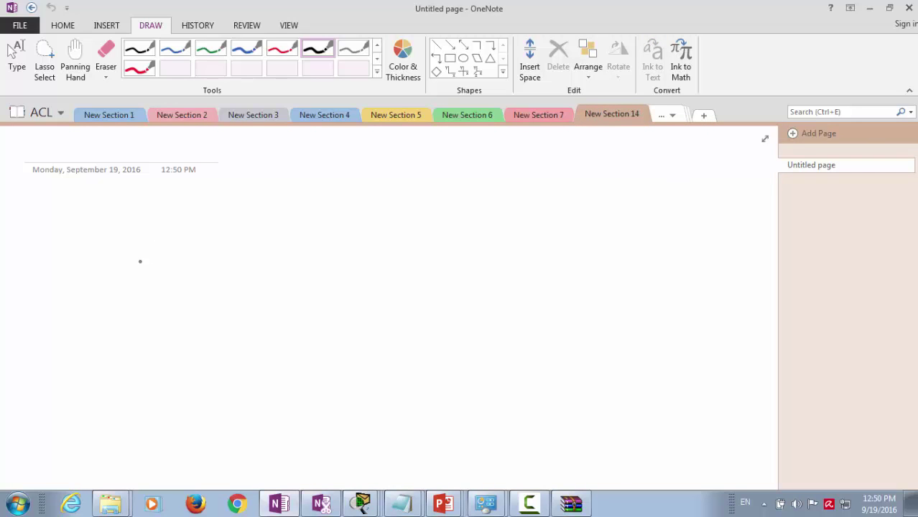
mouse_move(120, 263)
left_mouse_down()
mouse_move(164, 262)
mouse_move(169, 295)
mouse_move(120, 298)
mouse_move(118, 270)
left_mouse_up()
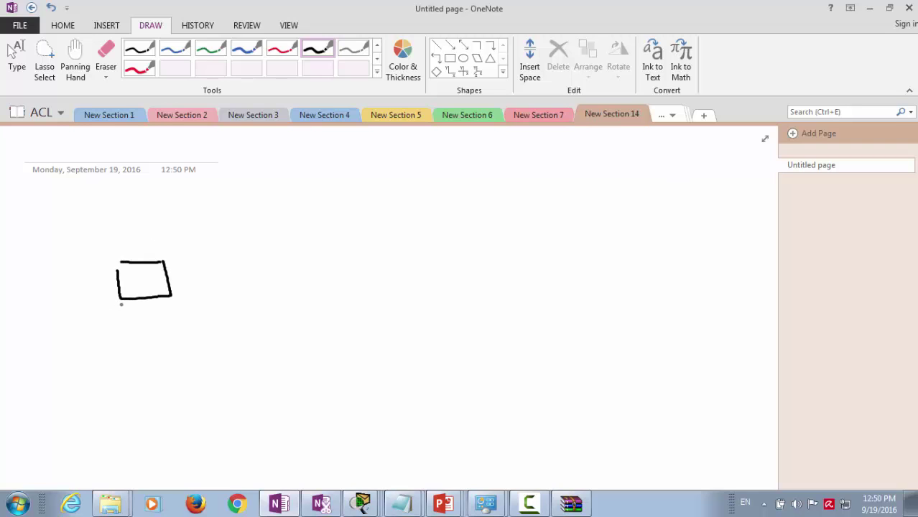
left_click_drag(121, 304, 107, 333)
left_click_drag(173, 300, 207, 330)
left_click_drag(119, 343, 207, 331)
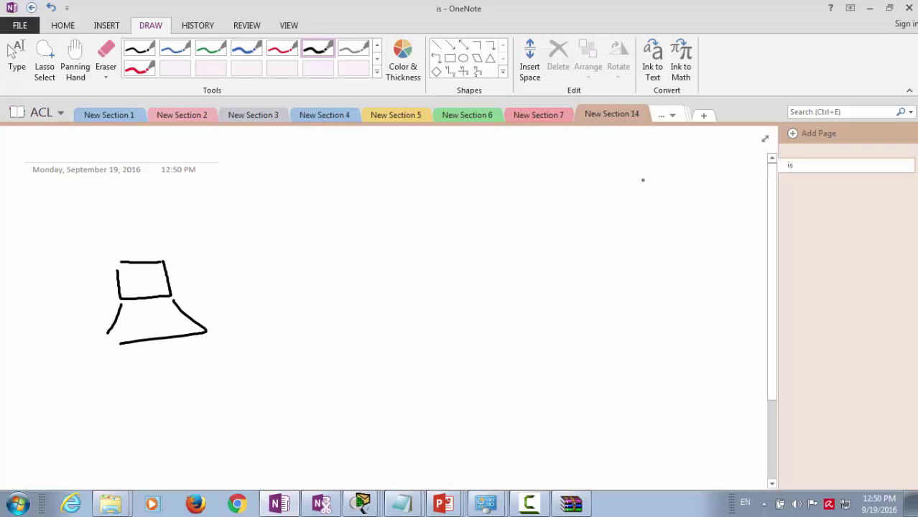
Step: Draw a server port-range bracket opposite the computer, labelled 1 at its start, 65536 at its end and "Port NO" inside, with a first divider
mouse_move(672, 175)
left_mouse_down()
mouse_move(579, 182)
mouse_move(578, 369)
mouse_move(641, 454)
mouse_move(690, 454)
left_mouse_up()
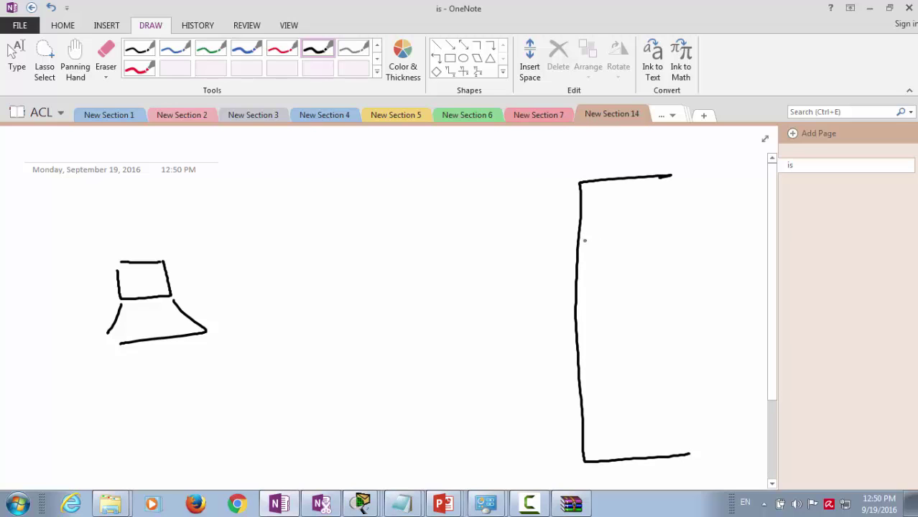
left_click_drag(568, 220, 607, 220)
left_click_drag(533, 176, 545, 192)
left_click_drag(515, 438, 506, 454)
left_click_drag(528, 442, 523, 460)
mouse_move(536, 440)
left_mouse_down()
mouse_move(547, 439)
mouse_move(539, 458)
mouse_move(552, 457)
mouse_move(607, 444)
mouse_move(620, 431)
left_mouse_up()
mouse_move(627, 437)
left_mouse_down()
mouse_move(637, 428)
mouse_move(641, 435)
left_mouse_up()
left_click_drag(632, 422, 682, 414)
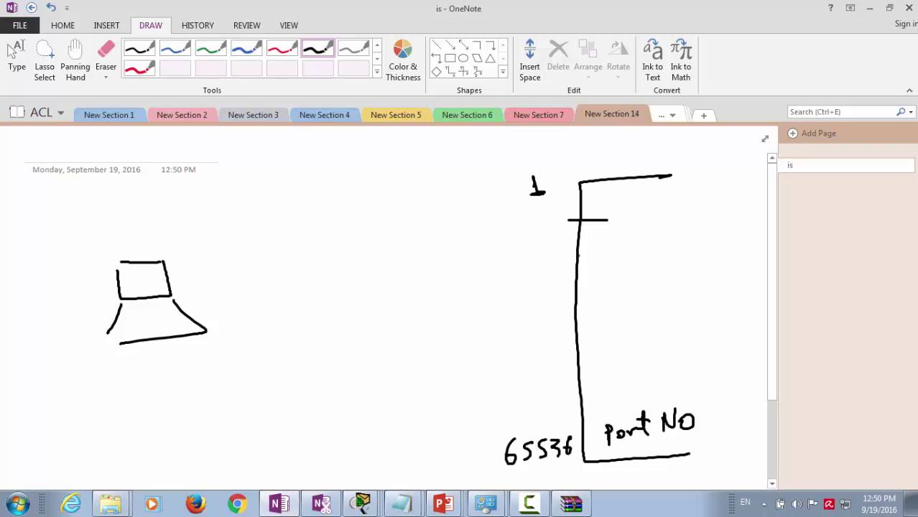
Step: Mark off a slot in the server bracket and label it "80 HTTP"
mouse_move(578, 256)
left_mouse_down()
mouse_move(618, 253)
mouse_move(596, 237)
mouse_move(608, 246)
mouse_move(641, 238)
left_mouse_up()
mouse_move(641, 230)
left_mouse_down()
mouse_move(643, 244)
mouse_move(665, 230)
mouse_move(658, 244)
left_mouse_up()
mouse_move(666, 230)
left_mouse_down()
mouse_move(681, 226)
mouse_move(674, 241)
left_mouse_up()
left_click_drag(690, 229, 691, 237)
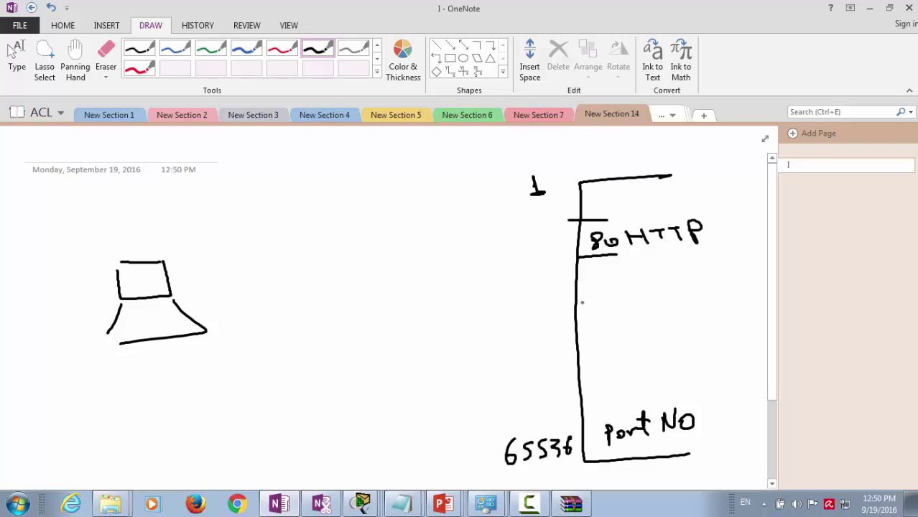
Step: Add two more slots below HTTP in the server bracket, labelled "67 DHCP" and "53 DNS"
mouse_move(577, 296)
left_mouse_down()
mouse_move(618, 294)
mouse_move(590, 282)
left_mouse_up()
mouse_move(602, 272)
left_mouse_down()
mouse_move(614, 270)
mouse_move(609, 290)
mouse_move(629, 282)
left_mouse_up()
mouse_move(628, 266)
left_mouse_down()
mouse_move(630, 281)
mouse_move(655, 270)
left_mouse_up()
mouse_move(655, 261)
left_mouse_down()
mouse_move(657, 278)
mouse_move(668, 273)
left_mouse_up()
left_click_drag(679, 263, 679, 282)
left_click_drag(679, 262, 687, 268)
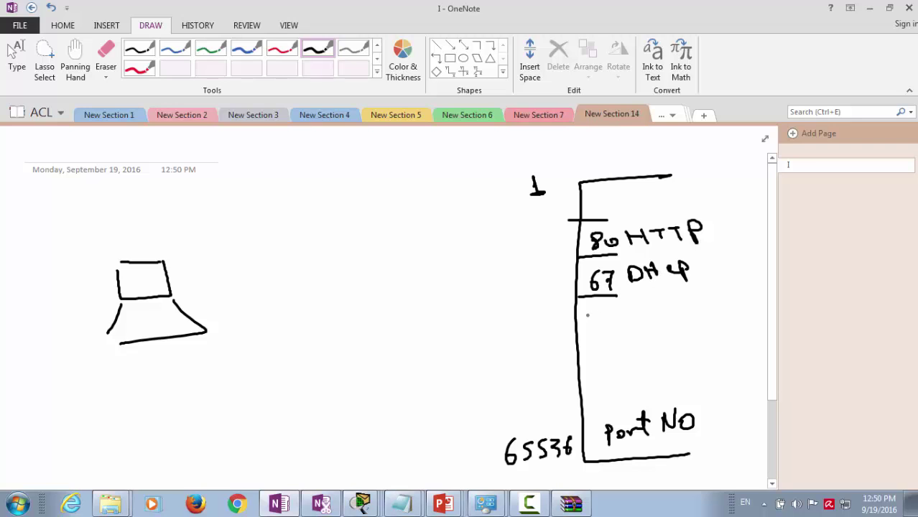
mouse_move(577, 334)
left_mouse_down()
mouse_move(608, 334)
mouse_move(598, 312)
mouse_move(588, 330)
mouse_move(636, 323)
left_mouse_up()
mouse_move(636, 306)
left_mouse_down()
mouse_move(639, 323)
mouse_move(678, 301)
mouse_move(686, 320)
left_mouse_up()
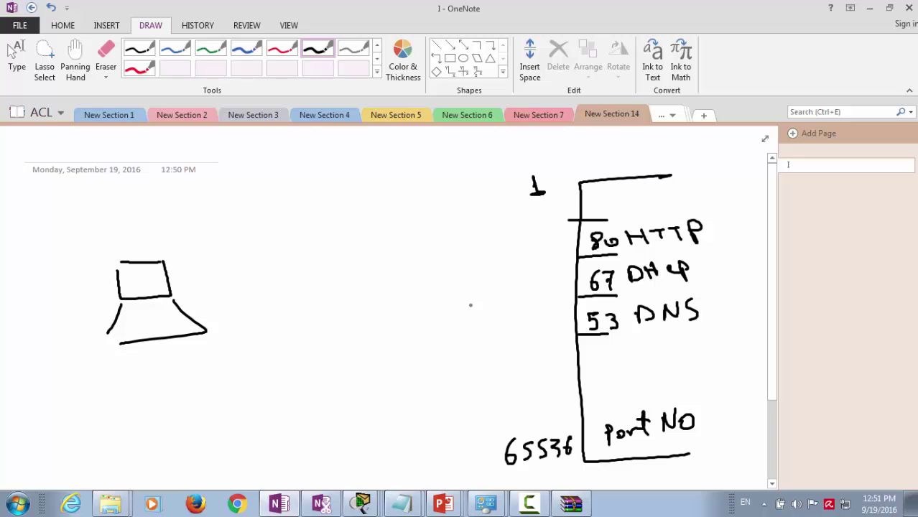
Step: Draw a port-range bracket beside the client computer, labelled from 1 to 65536
mouse_move(198, 189)
left_mouse_down()
mouse_move(274, 241)
mouse_move(287, 450)
mouse_move(239, 478)
left_mouse_up()
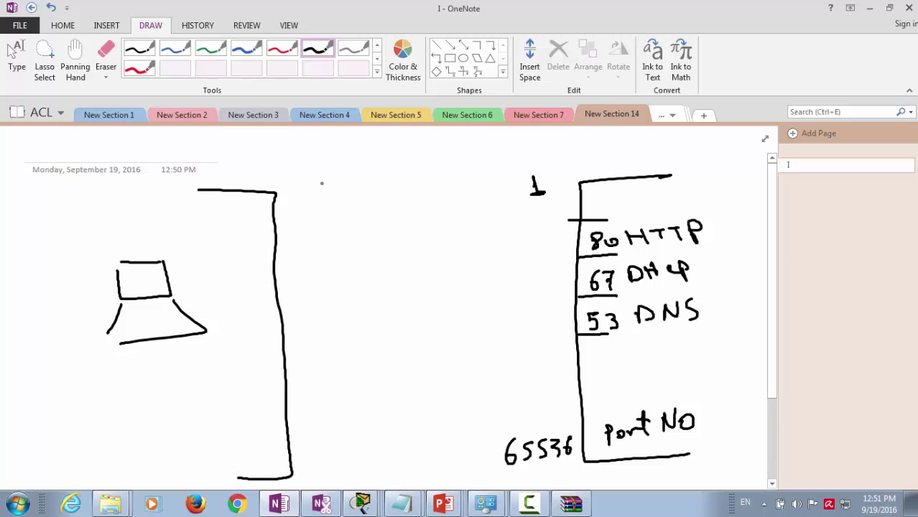
mouse_move(291, 172)
left_mouse_down()
mouse_move(293, 194)
mouse_move(305, 192)
left_mouse_up()
left_click_drag(316, 455, 310, 468)
left_click_drag(331, 458, 321, 471)
left_click_drag(349, 454, 341, 468)
mouse_move(354, 453)
left_mouse_down()
mouse_move(366, 455)
mouse_move(362, 467)
left_mouse_up()
left_click_drag(390, 440, 379, 452)
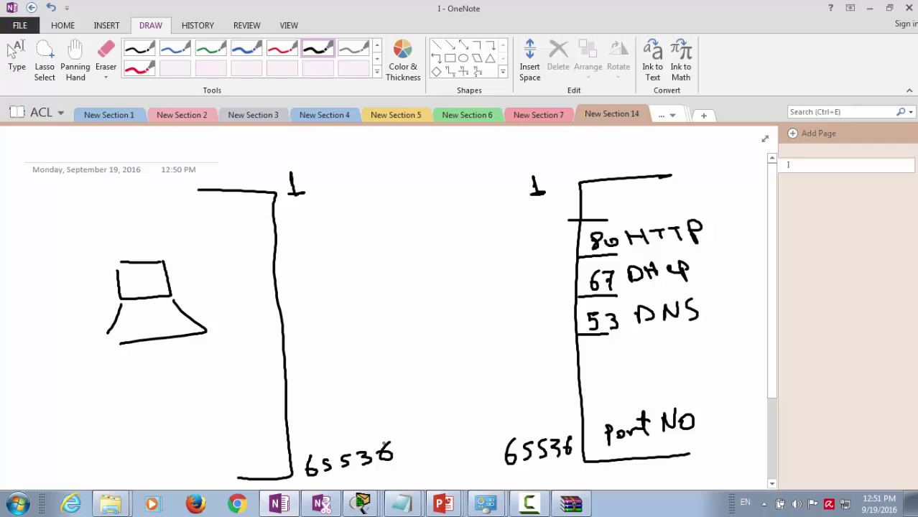
Step: Mark off the first slot in the client's bracket and label it "FaceBook.com"
left_click_drag(277, 235, 194, 243)
mouse_move(164, 208)
left_mouse_down()
mouse_move(194, 206)
mouse_move(165, 231)
left_mouse_up()
left_click_drag(167, 221, 178, 219)
mouse_move(195, 214)
left_mouse_down()
mouse_move(189, 219)
mouse_move(198, 222)
left_mouse_up()
mouse_move(216, 211)
left_mouse_down()
mouse_move(217, 220)
mouse_move(234, 221)
left_mouse_up()
left_click_drag(237, 209, 259, 215)
mouse_move(256, 212)
left_mouse_down()
mouse_move(318, 215)
mouse_move(352, 213)
left_mouse_up()
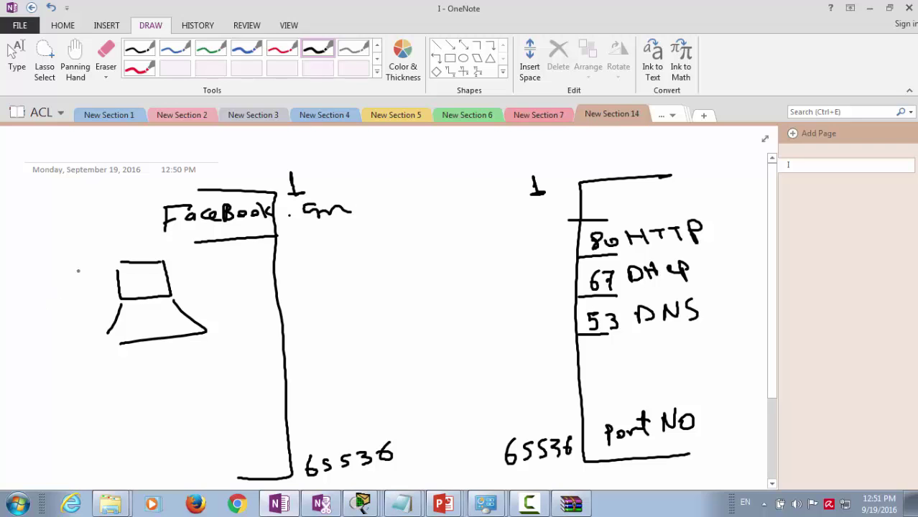
Step: Underline FaceBook and annotate the client's slot with "Source" and ">1023"
left_click_drag(171, 232, 229, 234)
mouse_move(107, 206)
left_mouse_down()
mouse_move(92, 219)
mouse_move(157, 193)
mouse_move(189, 191)
left_mouse_up()
mouse_move(192, 149)
left_mouse_down()
mouse_move(227, 162)
mouse_move(206, 175)
left_mouse_up()
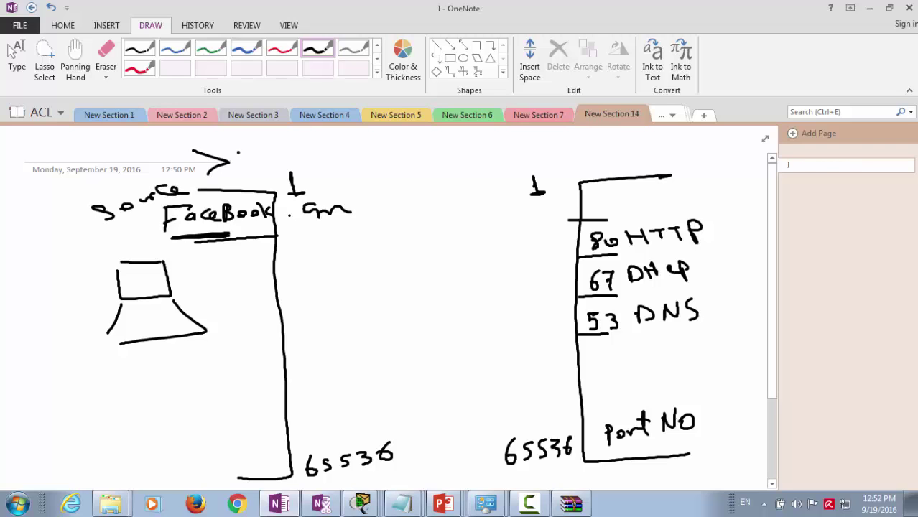
left_click_drag(239, 148, 239, 170)
mouse_move(260, 159)
left_mouse_down()
mouse_move(252, 168)
mouse_move(260, 162)
left_mouse_up()
left_click_drag(267, 155, 292, 168)
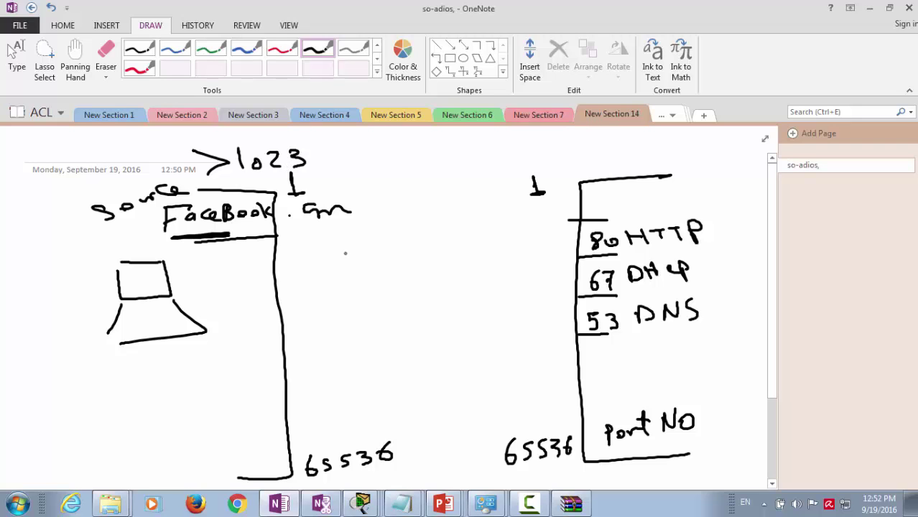
Step: Draw an arrow from the client's FaceBook slot to the server's port 80 and write "Source 1024" beneath it
mouse_move(273, 226)
left_mouse_down()
mouse_move(386, 250)
mouse_move(571, 235)
mouse_move(571, 246)
left_mouse_up()
mouse_move(328, 274)
left_mouse_down()
mouse_move(313, 293)
mouse_move(345, 283)
left_mouse_up()
left_click_drag(356, 280, 379, 278)
left_click_drag(394, 277, 385, 286)
left_click_drag(398, 281, 467, 282)
mouse_move(480, 267)
left_mouse_down()
mouse_move(497, 279)
mouse_move(518, 276)
left_mouse_up()
left_click_drag(514, 262, 515, 281)
Step: Write "D port 80" under the Source 1024 line
mouse_move(324, 337)
left_mouse_down()
mouse_move(348, 321)
mouse_move(326, 337)
left_mouse_up()
mouse_move(366, 316)
left_mouse_down()
mouse_move(368, 336)
mouse_move(379, 324)
left_mouse_up()
left_click_drag(393, 317, 420, 316)
left_click(433, 313)
mouse_move(425, 301)
left_mouse_down()
mouse_move(423, 321)
mouse_move(434, 310)
left_mouse_up()
mouse_move(477, 302)
left_mouse_down()
mouse_move(468, 322)
mouse_move(483, 322)
left_mouse_up()
left_click_drag(497, 305, 496, 306)
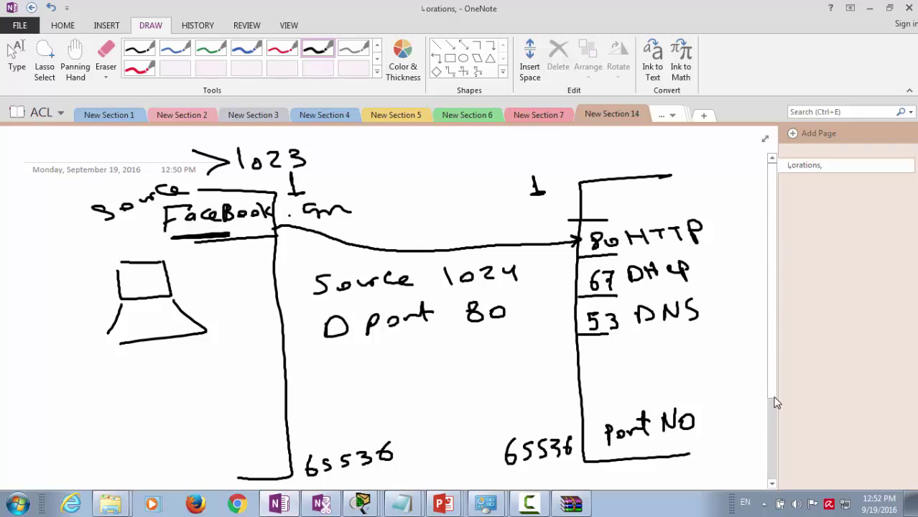
Step: Return to the OneNote port sketch and draw a second server bracket below the first, labelled 1, 80 and 65536, with a divider at 80
left_click(278, 505)
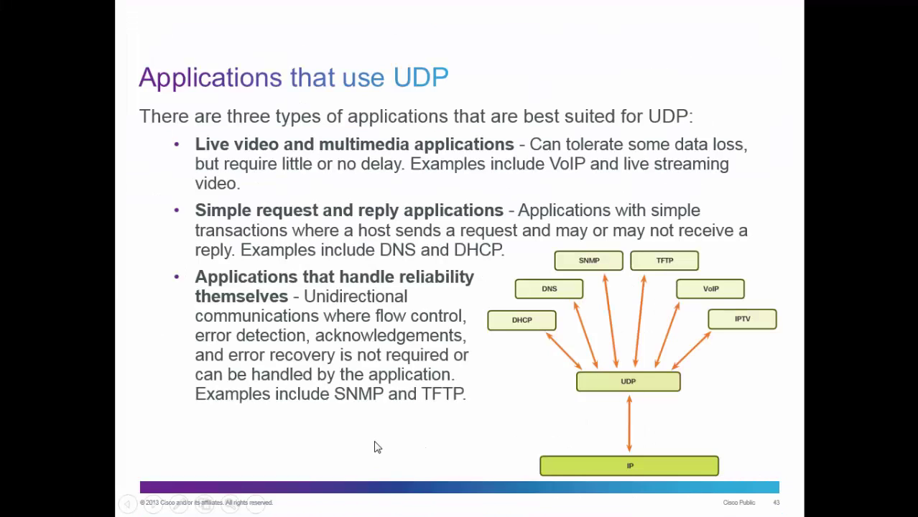
key("Escape")
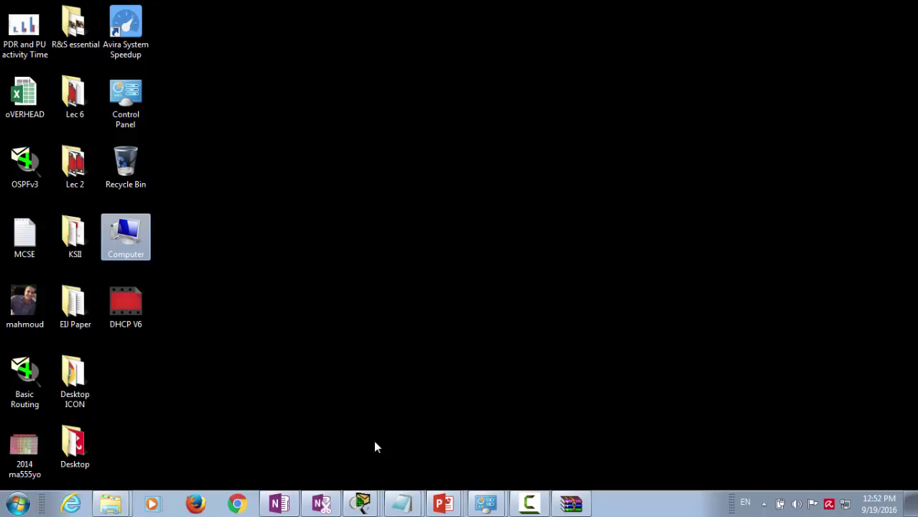
left_click(286, 501)
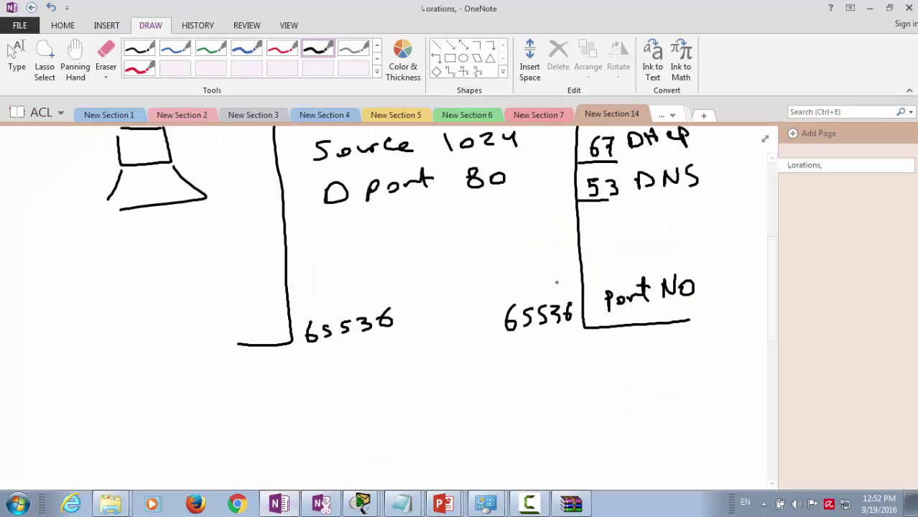
mouse_move(683, 346)
left_mouse_down()
mouse_move(598, 352)
mouse_move(611, 474)
mouse_move(679, 472)
left_mouse_up()
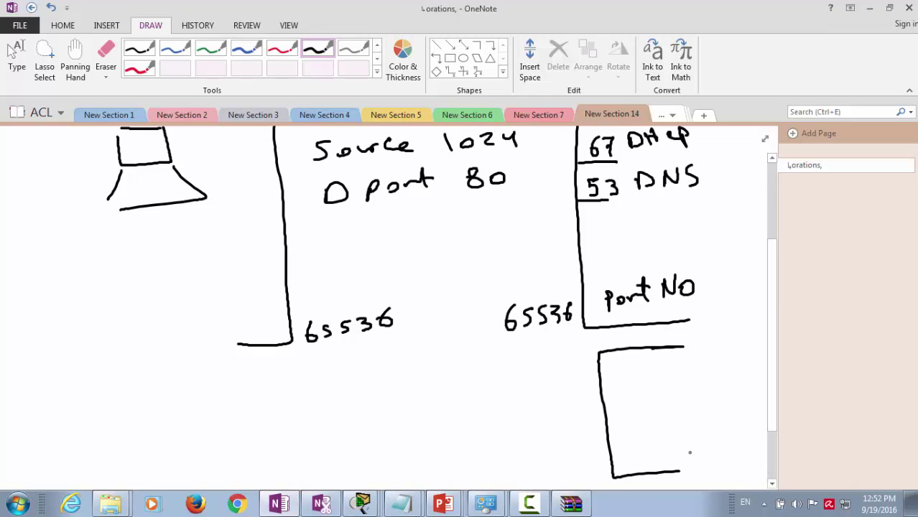
left_click_drag(561, 347, 562, 364)
mouse_move(559, 458)
left_mouse_down()
mouse_move(568, 468)
mouse_move(610, 460)
left_mouse_up()
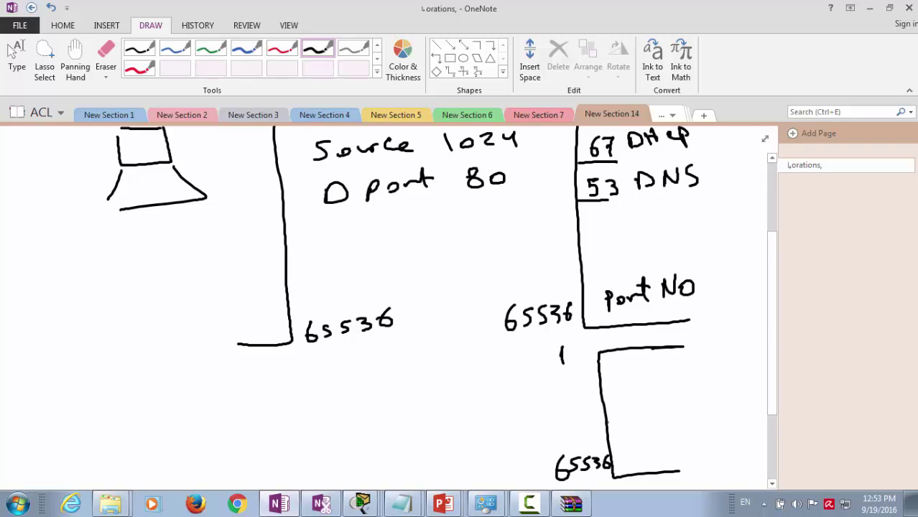
left_click_drag(603, 395, 699, 385)
left_click_drag(566, 375, 582, 381)
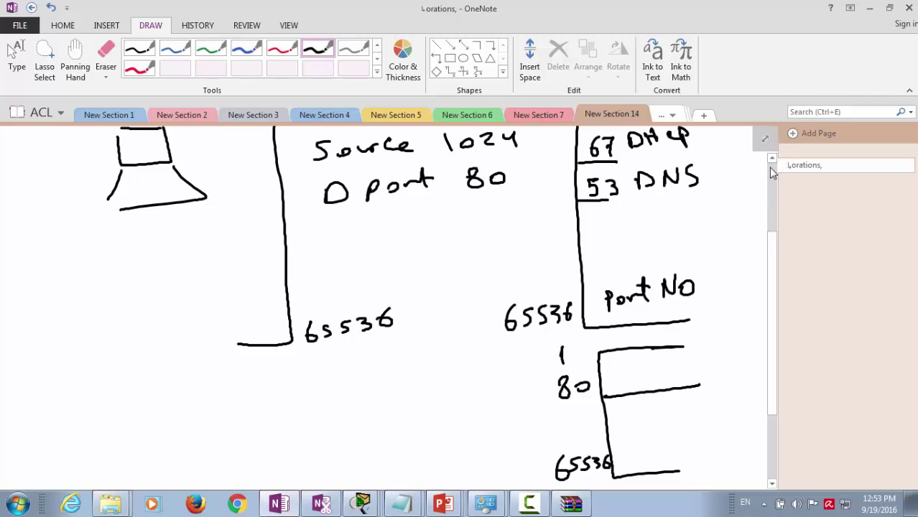
Step: Add a second slot line to the client's bracket and label it "1025"
double_click(662, 6)
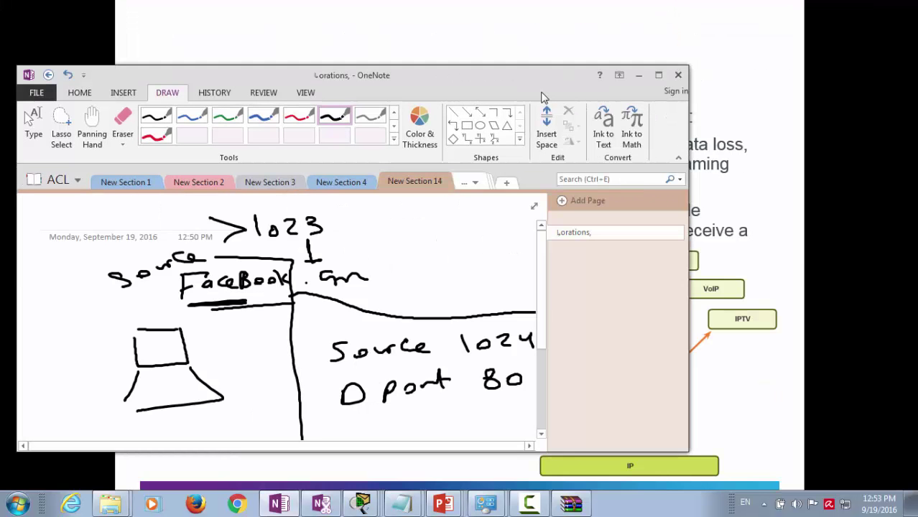
double_click(541, 85)
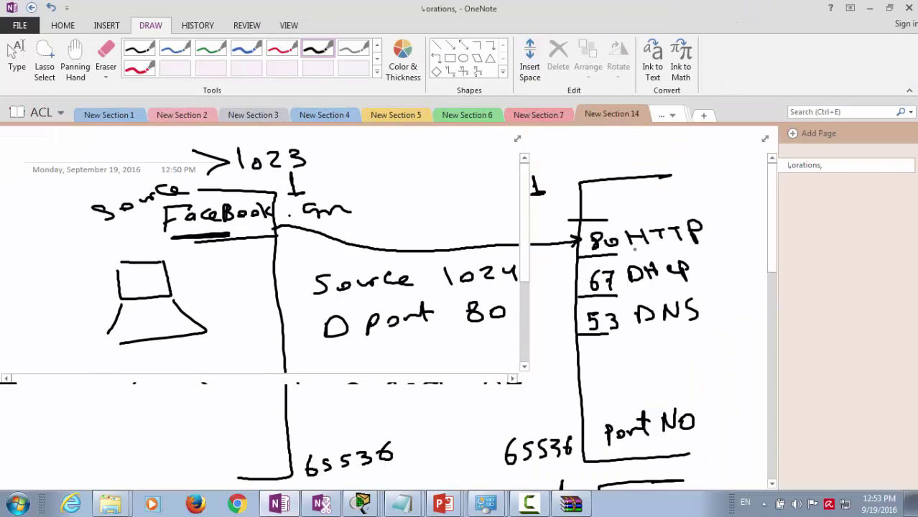
left_click_drag(284, 289, 184, 303)
mouse_move(182, 263)
left_mouse_down()
mouse_move(186, 284)
mouse_move(205, 267)
mouse_move(224, 275)
left_mouse_up()
left_click_drag(226, 260, 238, 266)
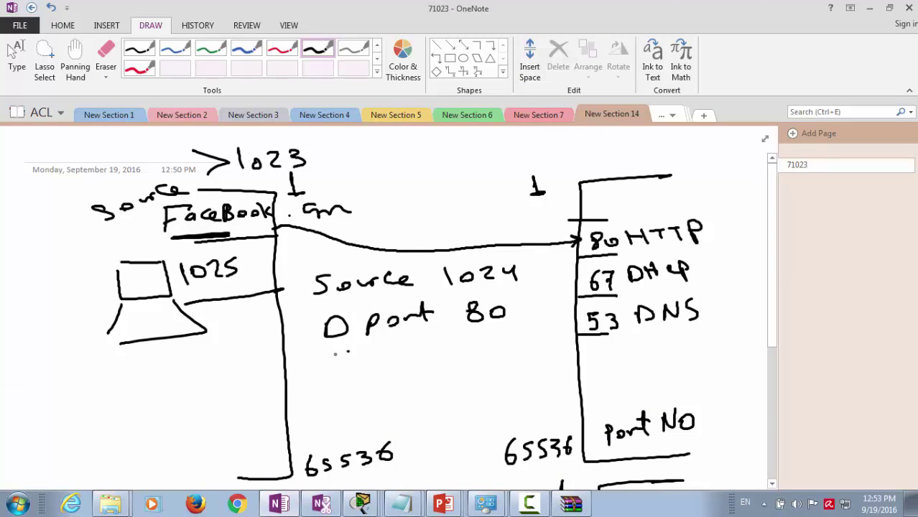
Step: Write "Soure 1025" as the second connection's source port below D port 80
left_click_drag(351, 352, 335, 367)
mouse_move(367, 355)
left_mouse_down()
mouse_move(362, 362)
mouse_move(369, 353)
left_mouse_up()
mouse_move(380, 350)
left_mouse_down()
mouse_move(399, 356)
mouse_move(413, 347)
left_mouse_up()
left_click_drag(415, 354, 464, 361)
mouse_move(479, 342)
left_mouse_down()
mouse_move(474, 352)
mouse_move(483, 343)
left_mouse_up()
left_click_drag(496, 339, 510, 352)
left_click_drag(518, 339, 530, 337)
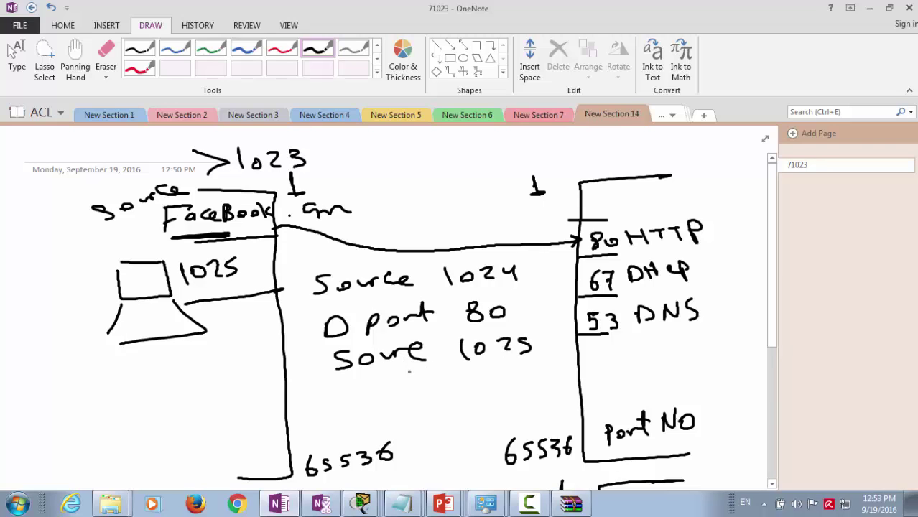
Step: Write "Dport 80" for the second connection and outline each of the two source/destination port pairs
left_click_drag(344, 383, 342, 406)
mouse_move(344, 383)
left_mouse_down()
mouse_move(346, 404)
mouse_move(372, 406)
left_mouse_up()
mouse_move(395, 382)
left_mouse_down()
mouse_move(394, 393)
mouse_move(410, 380)
left_mouse_up()
mouse_move(418, 369)
left_mouse_down()
mouse_move(421, 391)
mouse_move(435, 375)
left_mouse_up()
mouse_move(482, 371)
left_mouse_down()
mouse_move(480, 382)
mouse_move(482, 370)
left_mouse_up()
mouse_move(512, 375)
left_mouse_down()
mouse_move(504, 386)
mouse_move(512, 374)
left_mouse_up()
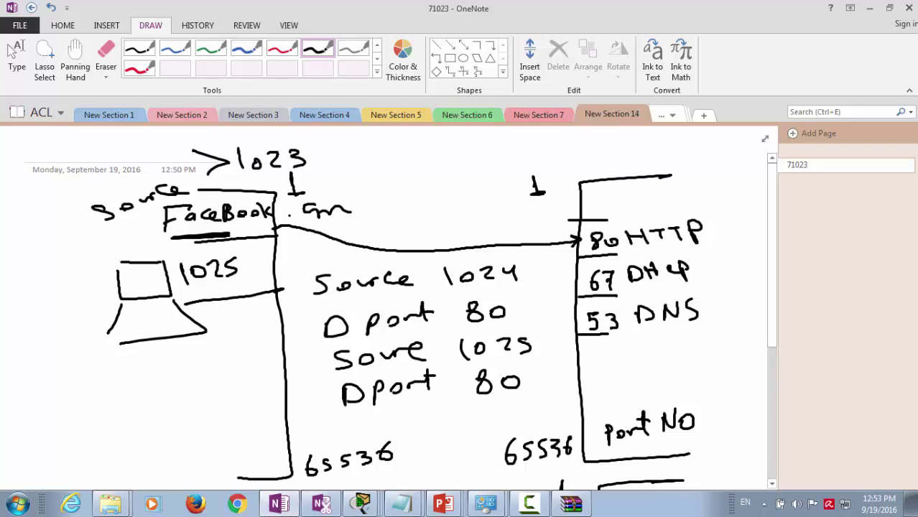
mouse_move(513, 251)
left_mouse_down()
mouse_move(303, 264)
mouse_move(302, 333)
mouse_move(361, 344)
mouse_move(487, 331)
mouse_move(541, 305)
left_mouse_up()
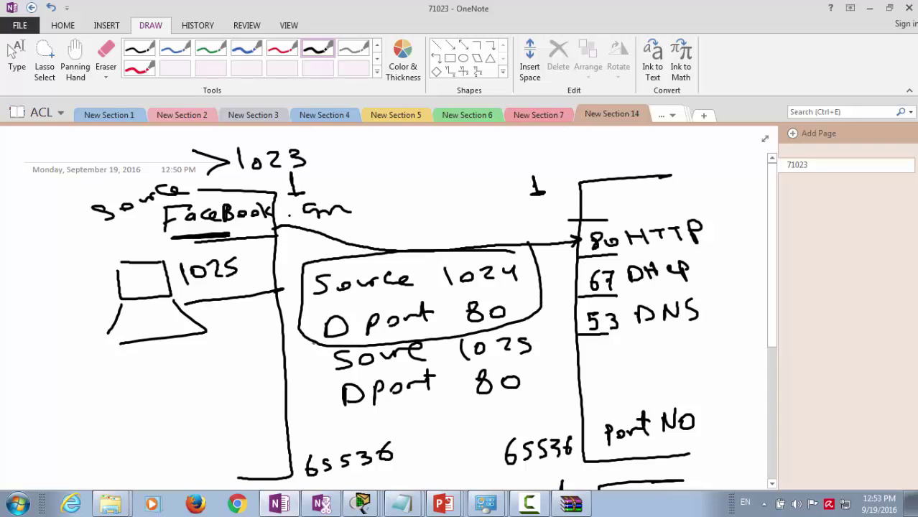
mouse_move(313, 341)
left_mouse_down()
mouse_move(404, 422)
mouse_move(547, 329)
mouse_move(537, 302)
left_mouse_up()
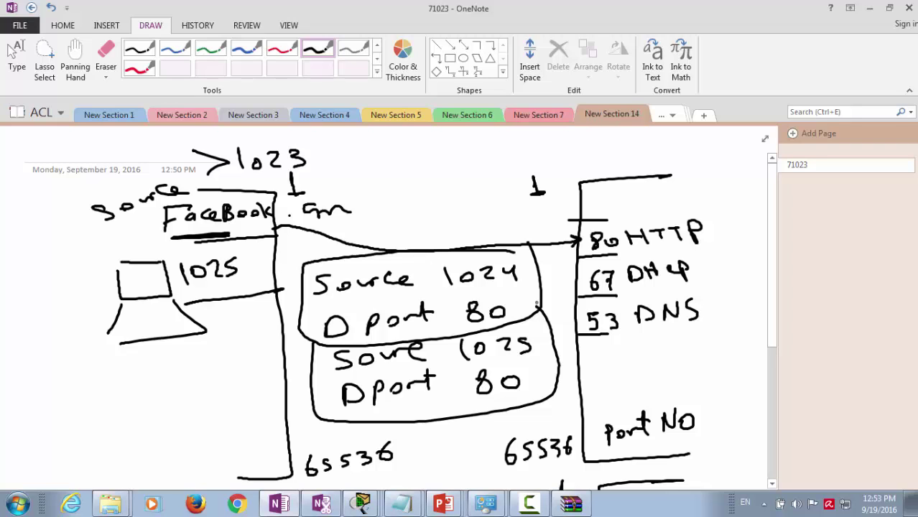
Step: Label the first server bracket with the address 7.7.7.7 and the second one with 9.9.9.9
mouse_move(565, 150)
left_mouse_down()
mouse_move(575, 165)
mouse_move(623, 147)
mouse_move(616, 165)
mouse_move(686, 164)
left_mouse_up()
left_click(593, 159)
left_click(635, 158)
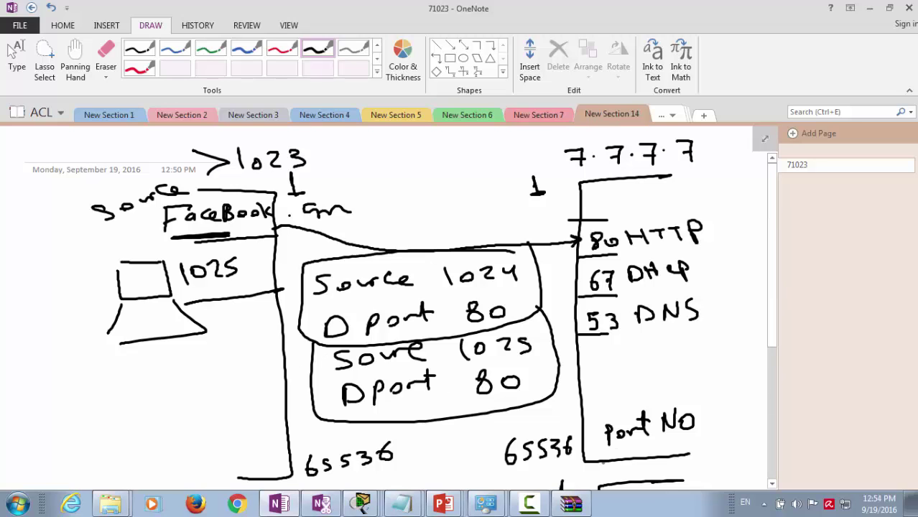
scroll(592, 467, "down", 5)
mouse_move(625, 358)
left_mouse_down()
mouse_move(621, 371)
mouse_move(720, 369)
left_mouse_up()
left_click(668, 364)
left_click(701, 365)
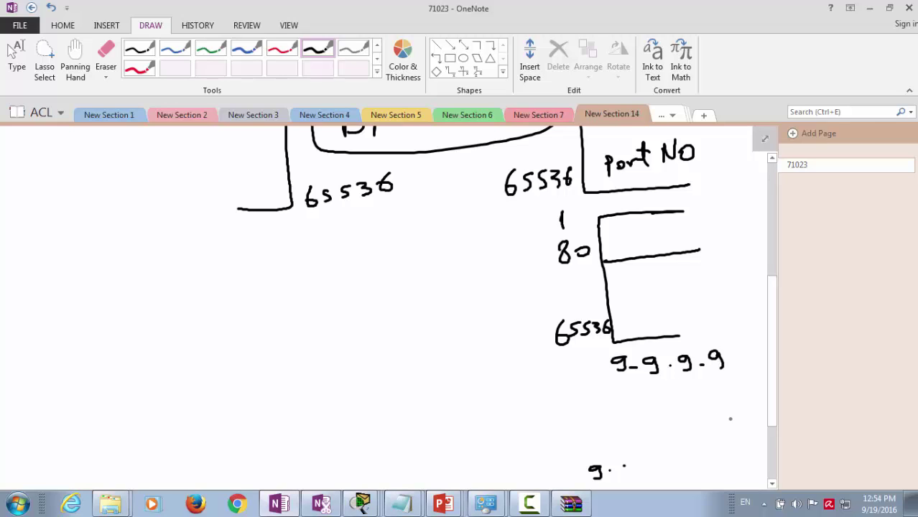
Step: Add a new section to the ACL notebook and show its blank page
left_click(703, 115)
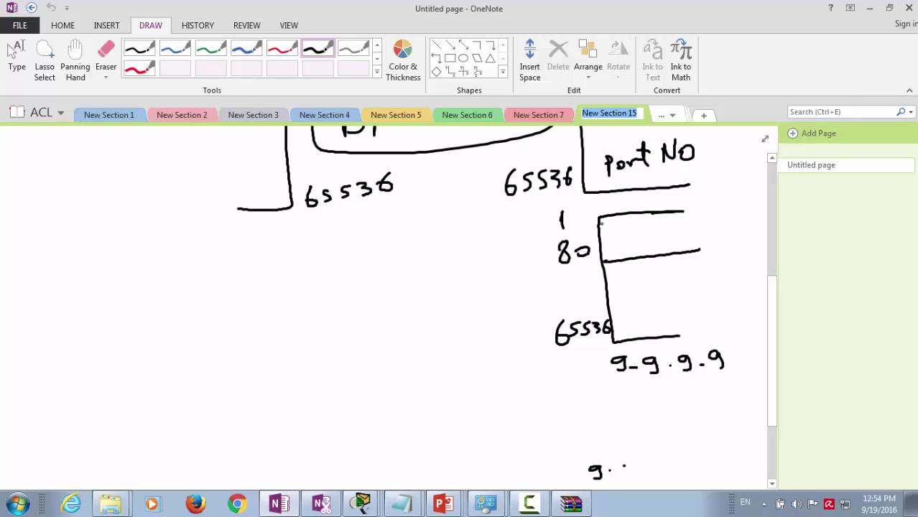
left_click(13, 54)
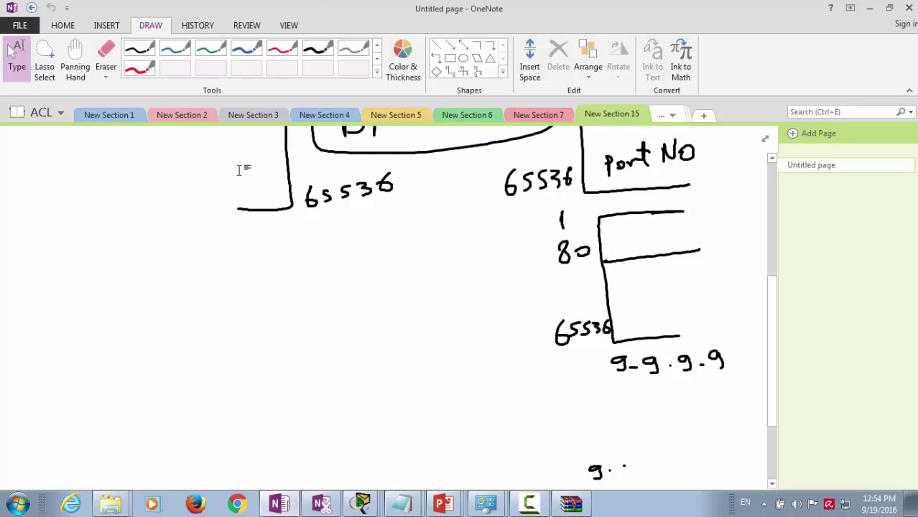
left_click(442, 505)
left_click(442, 504)
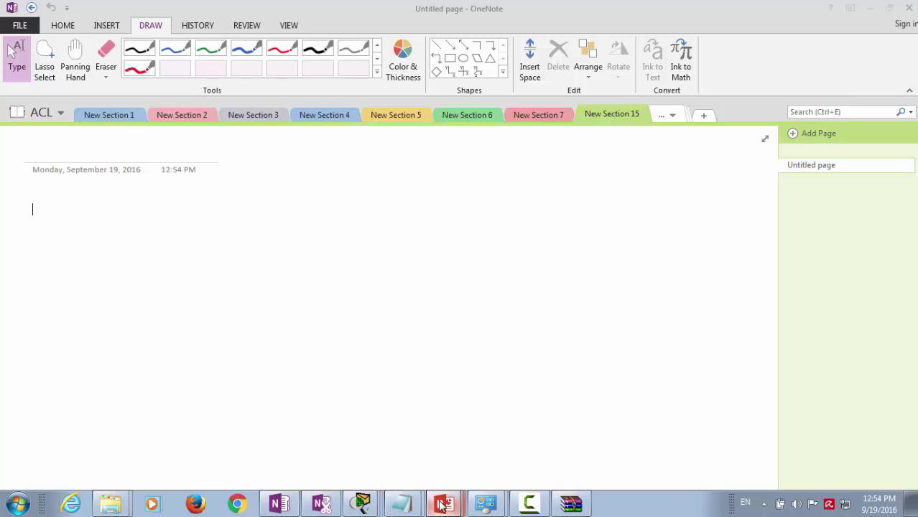
left_click(442, 504)
left_click(442, 504)
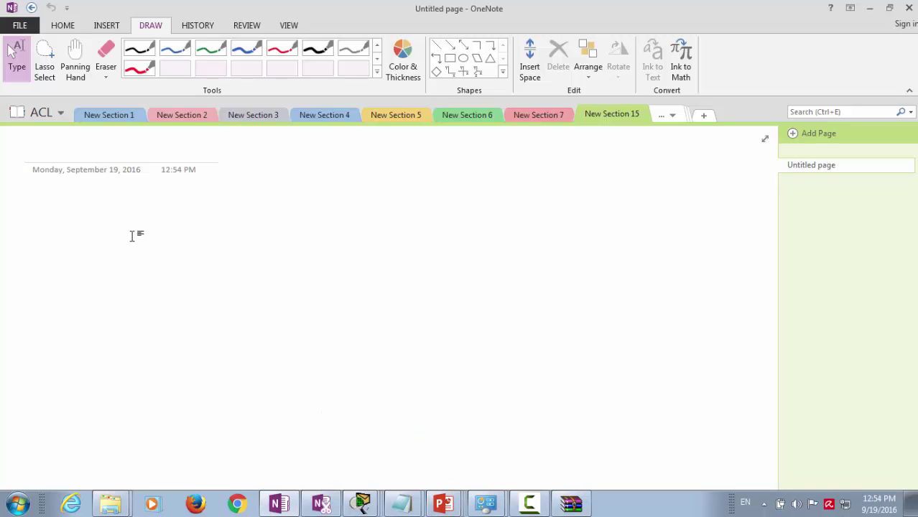
Step: Draw the client as three stacked boxes, label the first one "1024" and extend a connection line from that label
left_click(309, 55)
mouse_move(94, 207)
left_mouse_down()
mouse_move(168, 198)
mouse_move(108, 256)
mouse_move(89, 211)
left_mouse_up()
mouse_move(185, 258)
left_mouse_down()
mouse_move(200, 300)
mouse_move(108, 268)
left_mouse_up()
mouse_move(206, 304)
left_mouse_down()
mouse_move(145, 353)
mouse_move(124, 316)
left_mouse_up()
mouse_move(200, 216)
left_mouse_down()
mouse_move(194, 229)
mouse_move(209, 214)
left_mouse_up()
mouse_move(220, 208)
left_mouse_down()
mouse_move(248, 218)
mouse_move(393, 194)
left_mouse_up()
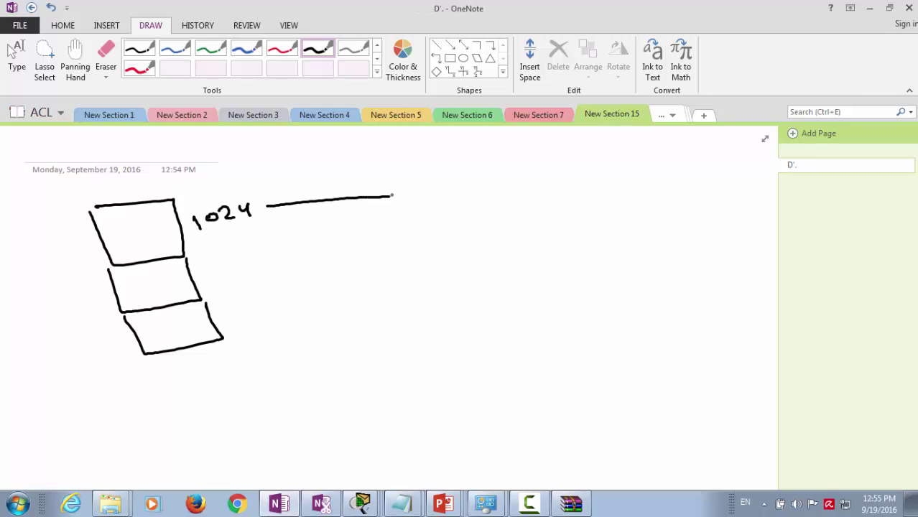
Step: Draw two server boxes marked "80" and link the second one to the client's second box with the label "1025"
mouse_move(443, 167)
left_mouse_down()
mouse_move(400, 213)
mouse_move(470, 176)
mouse_move(443, 168)
left_mouse_up()
left_click_drag(404, 194, 431, 193)
left_click_drag(199, 268, 212, 285)
left_click_drag(227, 267, 252, 271)
left_click_drag(263, 262, 269, 271)
mouse_move(284, 264)
left_mouse_down()
mouse_move(401, 264)
mouse_move(472, 251)
left_mouse_up()
mouse_move(402, 258)
left_mouse_down()
mouse_move(411, 292)
mouse_move(490, 288)
left_mouse_up()
left_click_drag(479, 253, 492, 285)
left_click_drag(434, 270, 451, 270)
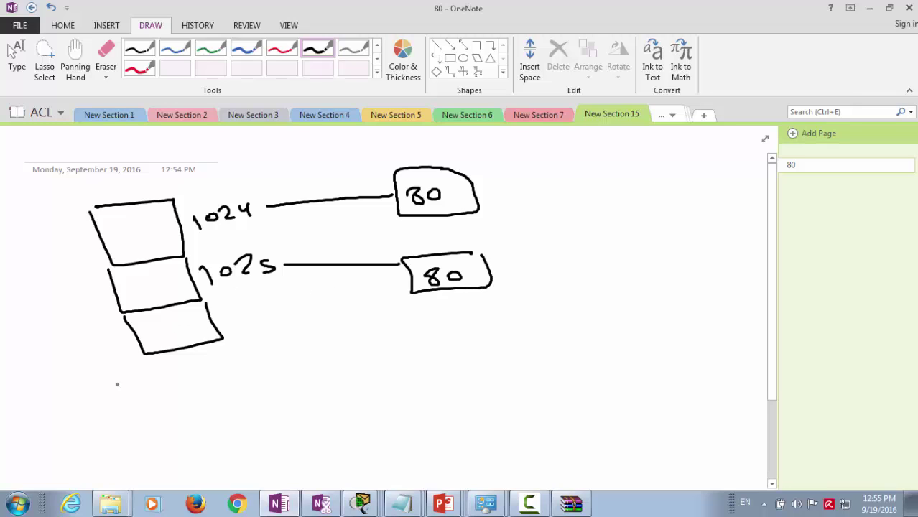
Step: Write the client's address 192.168.1.10 beneath the stacked boxes
mouse_move(76, 380)
left_mouse_down()
mouse_move(77, 399)
mouse_move(92, 395)
left_mouse_up()
mouse_move(97, 382)
left_mouse_down()
mouse_move(108, 392)
mouse_move(138, 375)
left_mouse_up()
left_click(109, 389)
left_click_drag(154, 366, 198, 372)
left_click(164, 370)
left_click(185, 369)
left_click(191, 364)
left_click_drag(212, 360, 208, 363)
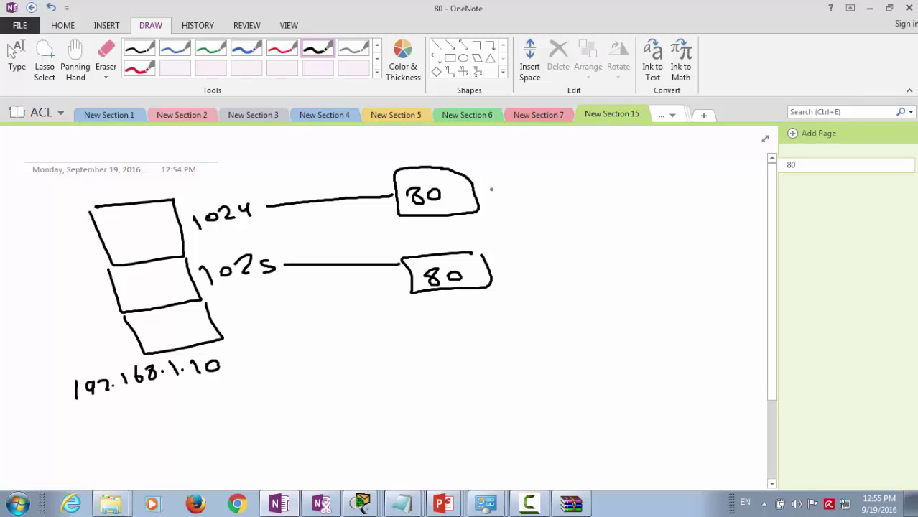
Step: Write the address 7.7.7.7 beside the first server box
left_click_drag(493, 181, 503, 199)
mouse_move(494, 191)
left_mouse_down()
mouse_move(528, 180)
mouse_move(546, 194)
mouse_move(577, 174)
mouse_move(569, 188)
mouse_move(604, 193)
left_mouse_up()
left_click(516, 191)
left_click(561, 185)
left_click(591, 181)
left_click_drag(600, 185, 614, 185)
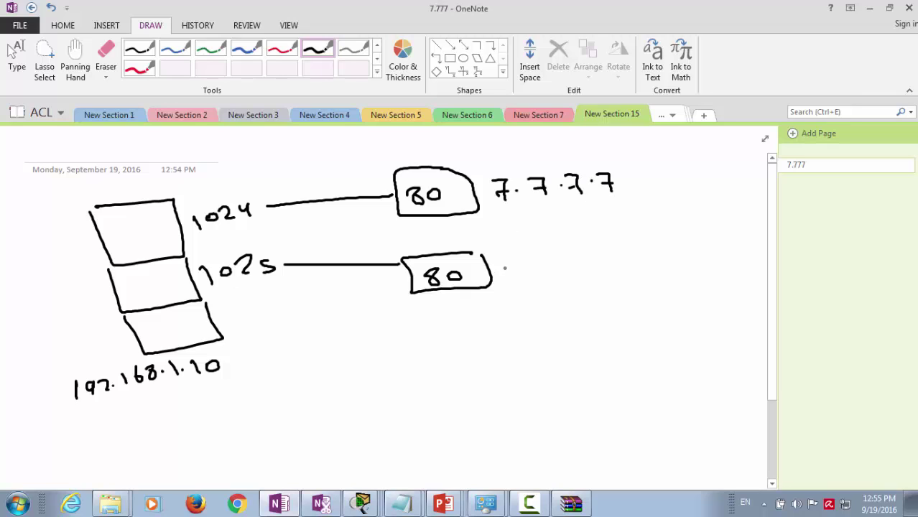
Step: Write the address 9.9.9.9 beside the second server box
left_click_drag(523, 258, 518, 271)
left_click_drag(532, 263, 540, 263)
left_click_drag(558, 252, 556, 268)
left_click_drag(566, 259, 574, 259)
mouse_move(579, 252)
left_mouse_down()
mouse_move(591, 247)
mouse_move(586, 264)
left_mouse_up()
left_click(602, 258)
mouse_move(621, 243)
left_mouse_down()
mouse_move(609, 248)
mouse_move(622, 244)
left_mouse_up()
left_click_drag(622, 244, 618, 260)
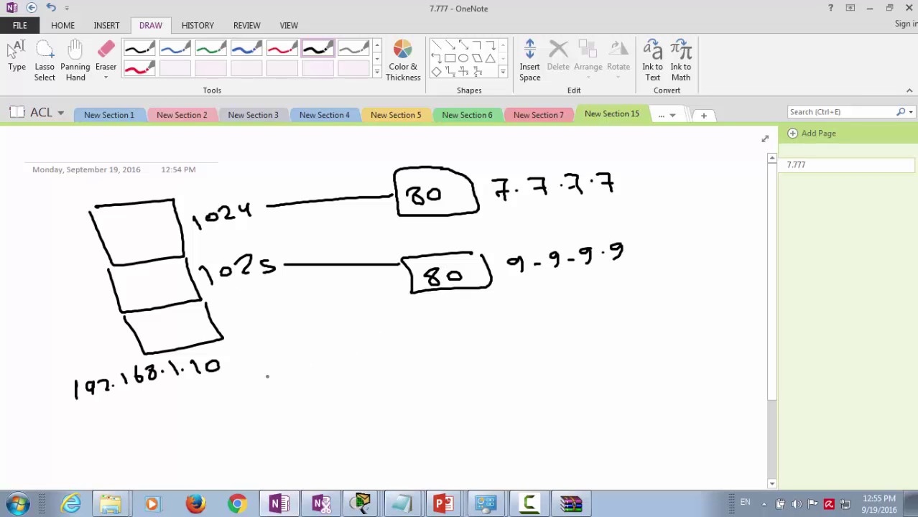
Step: Draw a packet strip below the diagram with 1024 in its first cell and the headings "Sport" and "dport" above it
mouse_move(232, 382)
left_mouse_down()
mouse_move(513, 365)
mouse_move(520, 382)
mouse_move(503, 396)
mouse_move(242, 418)
mouse_move(230, 389)
mouse_move(267, 396)
left_mouse_up()
left_click_drag(274, 392, 302, 401)
mouse_move(263, 358)
left_mouse_down()
mouse_move(256, 373)
mouse_move(293, 355)
mouse_move(333, 411)
left_mouse_up()
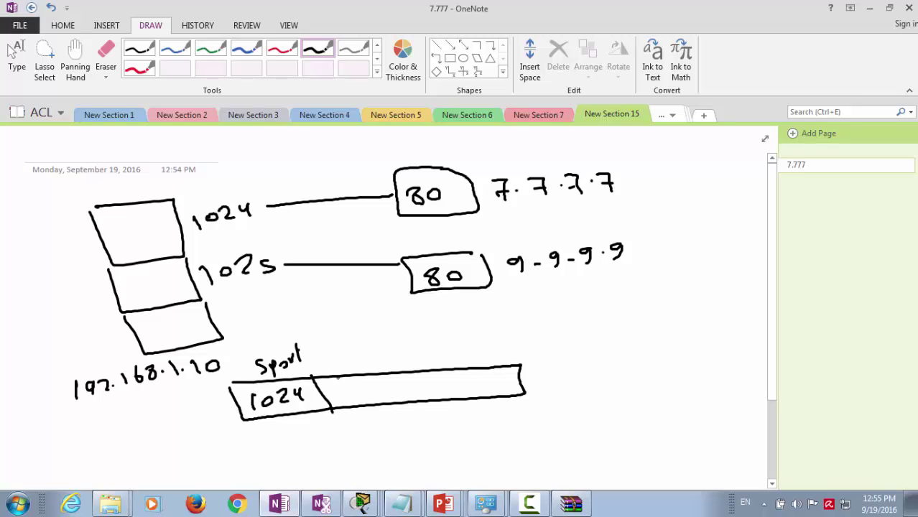
left_click_drag(332, 350, 329, 362)
mouse_move(336, 347)
left_mouse_down()
mouse_move(337, 365)
mouse_move(353, 352)
left_mouse_up()
left_click_drag(356, 356, 366, 351)
left_click_drag(360, 349, 375, 344)
Step: Fill the rest of the first packet strip with 80, 1.10 and 7.7 in separate cells
mouse_move(343, 388)
left_mouse_down()
mouse_move(337, 397)
mouse_move(341, 389)
left_mouse_up()
mouse_move(360, 388)
left_mouse_down()
mouse_move(356, 396)
mouse_move(360, 388)
left_mouse_up()
mouse_move(385, 374)
left_mouse_down()
mouse_move(387, 402)
mouse_move(421, 387)
left_mouse_up()
mouse_move(435, 375)
left_mouse_down()
mouse_move(433, 389)
mouse_move(446, 379)
mouse_move(480, 396)
mouse_move(510, 375)
mouse_move(507, 385)
left_mouse_up()
left_click(493, 380)
Step: Draw a second packet strip beneath the first with the cells 1025, 80, 1.10 and 9.9.9.9
mouse_move(262, 433)
left_mouse_down()
mouse_move(536, 400)
mouse_move(541, 445)
mouse_move(263, 468)
mouse_move(250, 443)
mouse_move(267, 463)
left_mouse_up()
mouse_move(280, 447)
left_mouse_down()
mouse_move(273, 457)
mouse_move(281, 446)
left_mouse_up()
left_click_drag(285, 444, 302, 458)
left_click_drag(304, 439, 310, 451)
mouse_move(306, 439)
left_mouse_down()
mouse_move(316, 438)
mouse_move(305, 455)
left_mouse_up()
mouse_move(328, 429)
left_mouse_down()
mouse_move(328, 458)
mouse_move(352, 431)
mouse_move(369, 431)
mouse_move(391, 452)
mouse_move(423, 441)
left_mouse_up()
left_click(415, 440)
mouse_move(435, 428)
left_mouse_down()
mouse_move(431, 436)
mouse_move(440, 431)
mouse_move(466, 450)
mouse_move(477, 429)
mouse_move(480, 439)
left_mouse_up()
left_click(488, 432)
mouse_move(501, 421)
left_mouse_down()
mouse_move(502, 435)
mouse_move(512, 422)
mouse_move(517, 432)
left_mouse_up()
left_click(513, 425)
left_click_drag(529, 414, 532, 427)
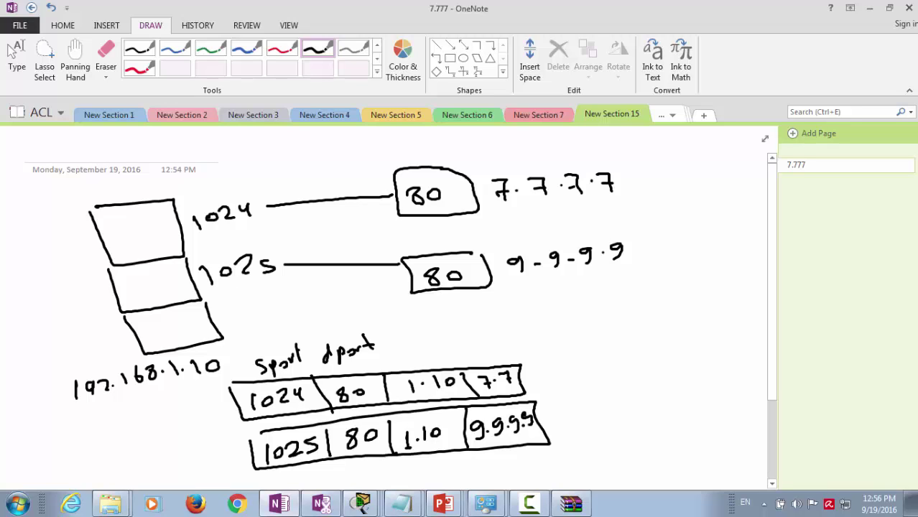
left_click(498, 415)
Step: Write "7.7.7.7:80" below the second server's address and underline it
mouse_move(468, 311)
left_mouse_down()
mouse_move(542, 308)
mouse_move(553, 320)
mouse_move(575, 302)
mouse_move(589, 318)
mouse_move(584, 313)
mouse_move(630, 312)
left_mouse_up()
left_click(496, 318)
left_click(533, 316)
left_click(551, 318)
left_click(608, 300)
left_click(609, 311)
mouse_move(650, 296)
left_mouse_down()
mouse_move(518, 331)
mouse_move(457, 334)
left_mouse_up()
Step: Draw an arrow from the underlined 7.7.7.7:80 and label it "Socket number"
mouse_move(590, 329)
left_mouse_down()
mouse_move(609, 350)
mouse_move(621, 349)
left_mouse_up()
mouse_move(580, 372)
left_mouse_down()
mouse_move(564, 390)
mouse_move(578, 388)
left_mouse_up()
left_click_drag(590, 382, 619, 383)
mouse_move(626, 369)
left_mouse_down()
mouse_move(629, 386)
mouse_move(659, 382)
left_mouse_up()
mouse_move(666, 362)
left_mouse_down()
mouse_move(668, 382)
mouse_move(675, 366)
left_mouse_up()
mouse_move(592, 415)
left_mouse_down()
mouse_move(594, 404)
mouse_move(615, 414)
left_mouse_up()
left_click_drag(619, 403, 712, 394)
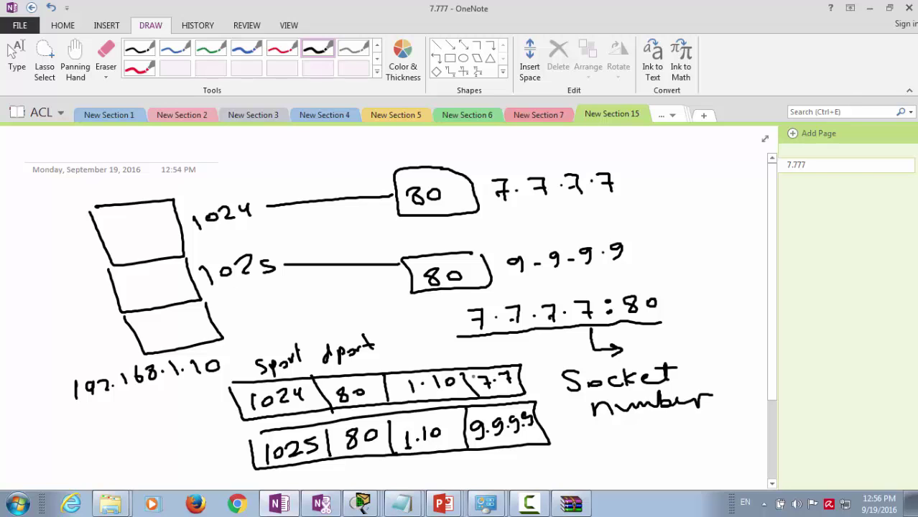
Step: Mark the 7.7 packet cell and write the example sockets 9.9.9.9:25 and 9.9.9.9:80 near the server addresses
left_click_drag(474, 382, 495, 382)
left_click_drag(550, 204, 575, 219)
mouse_move(632, 199)
left_mouse_down()
mouse_move(668, 208)
mouse_move(701, 194)
mouse_move(698, 208)
mouse_move(740, 204)
left_mouse_up()
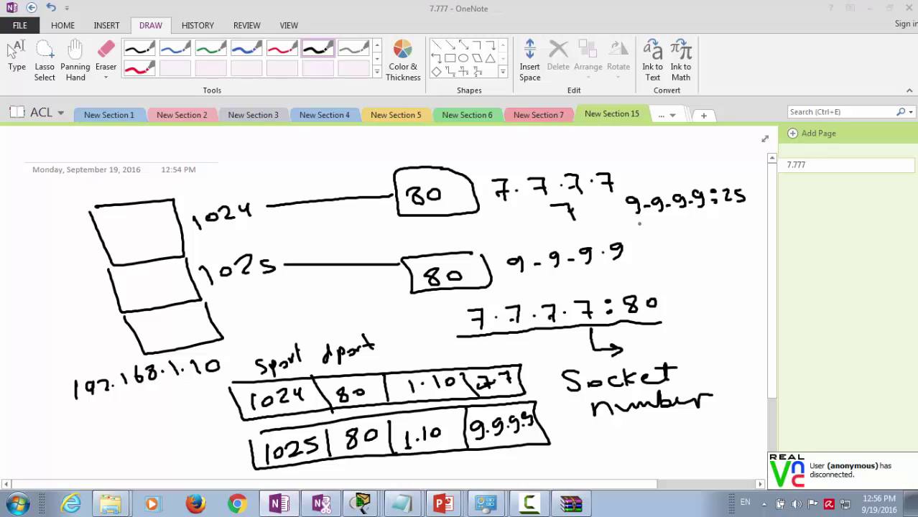
left_click_drag(644, 223, 646, 240)
left_click_drag(651, 235, 670, 239)
mouse_move(680, 231)
left_mouse_down()
mouse_move(698, 237)
mouse_move(707, 228)
left_mouse_up()
left_click_drag(718, 221, 717, 235)
left_click_drag(723, 221, 745, 227)
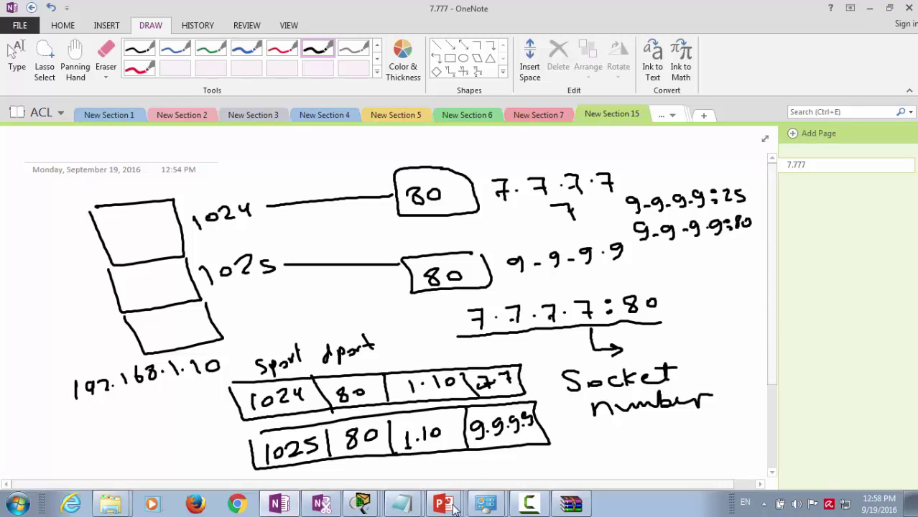
Step: Switch to Cisco Packet Tracer and place a generic server in the open area below PC2
left_click(363, 503)
left_click(379, 474)
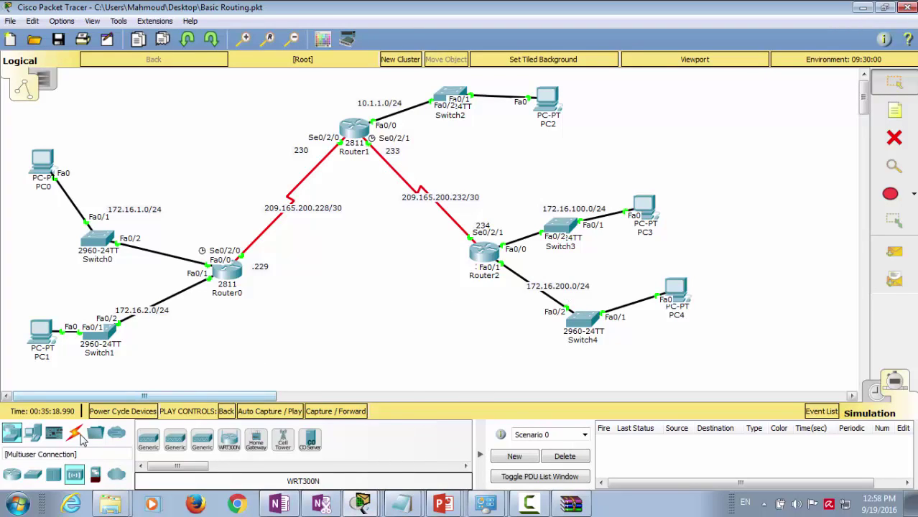
left_click(34, 435)
left_click(201, 439)
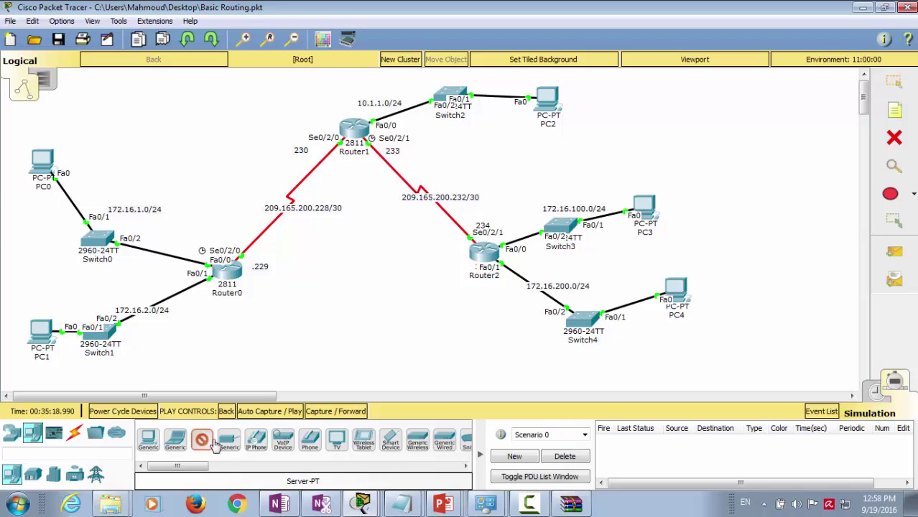
left_click(618, 130)
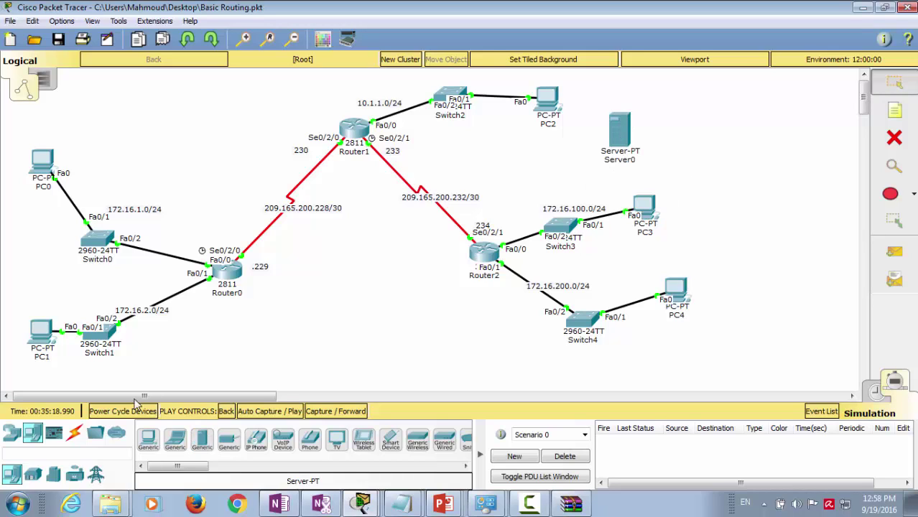
Step: Connect Server0's FastEthernet0 to Switch3's FastEthernet0/3 with a copper straight-through cable
left_click(74, 433)
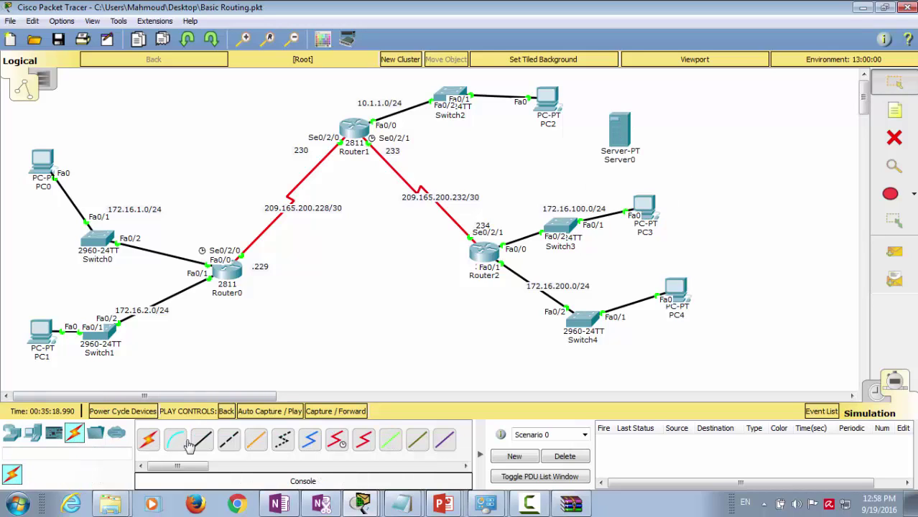
left_click(228, 440)
left_click(616, 142)
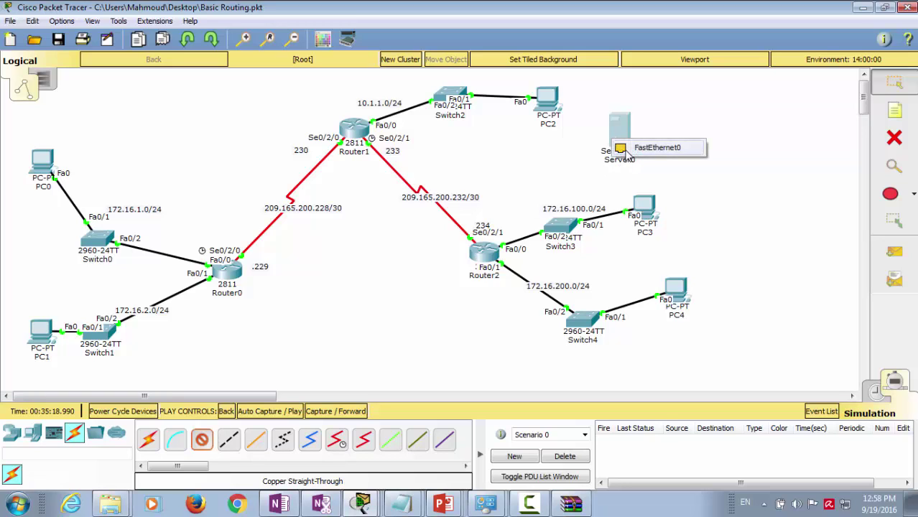
left_click(623, 151)
left_click(564, 224)
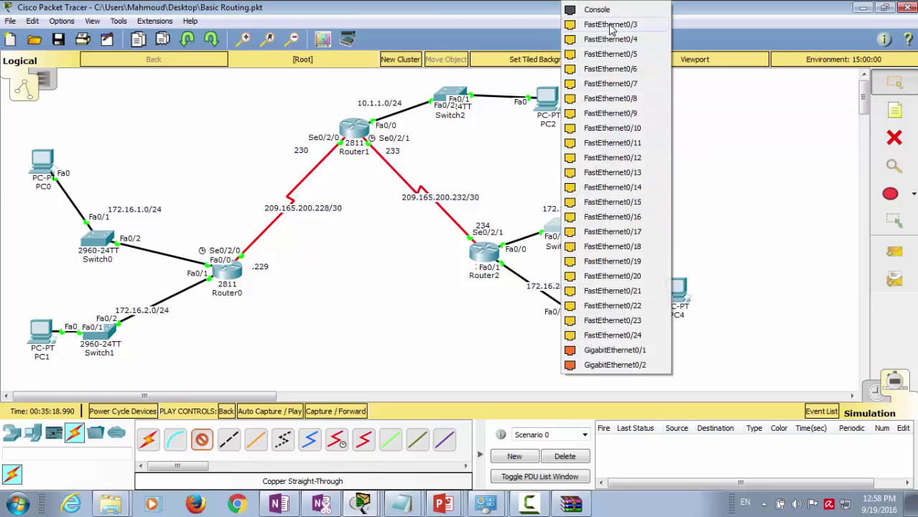
left_click(618, 52)
Step: Move the 172.16.100.0/24 label beyond PC3 and Server0 directly above Switch3, and change the simulation to Realtime mode
mouse_move(611, 111)
left_mouse_down()
mouse_move(478, 115)
mouse_move(652, 102)
mouse_move(603, 106)
left_mouse_up()
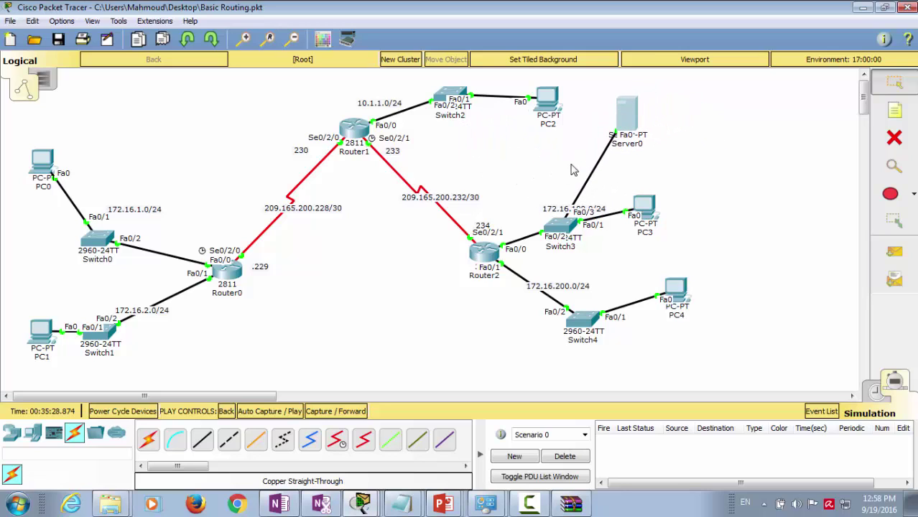
left_click_drag(555, 216, 723, 225)
left_click_drag(629, 129, 551, 161)
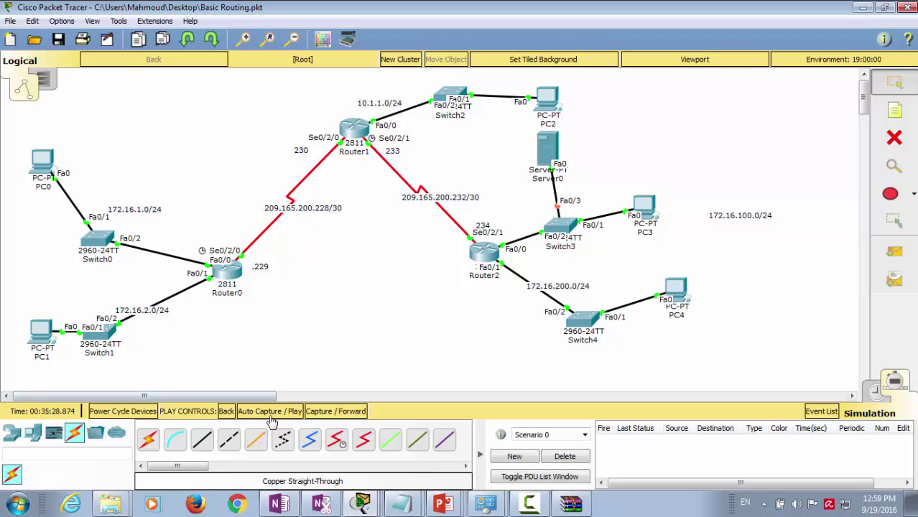
left_click(876, 389)
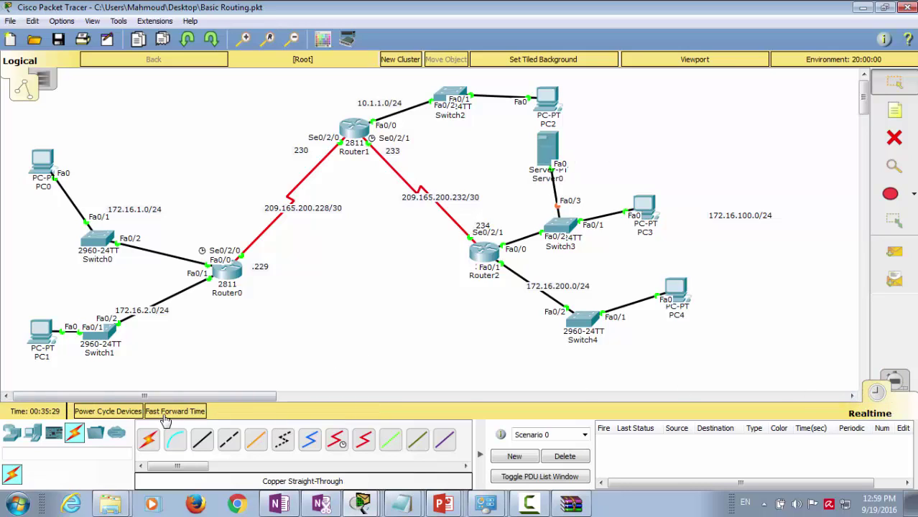
Step: Set Server0's static IP address to 172.16.100.100 with subnet mask 255.255.255.0
left_click(555, 152)
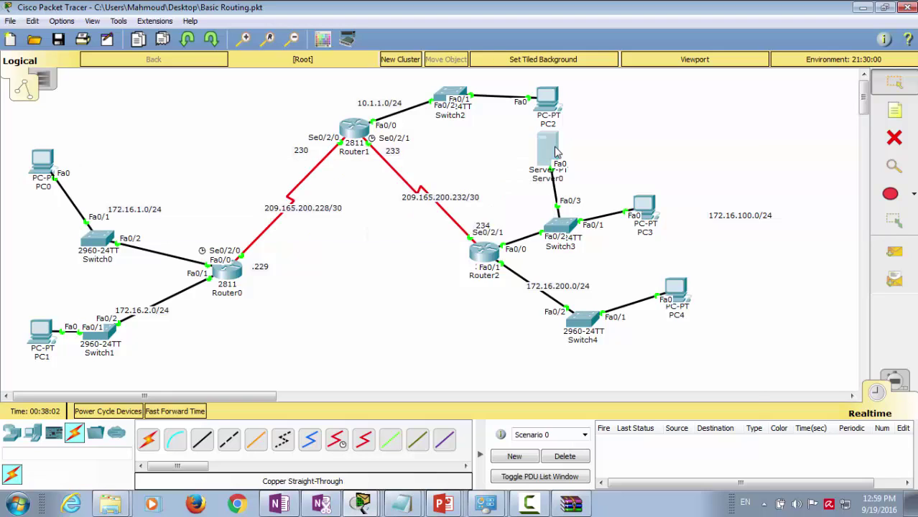
left_click(328, 122)
left_click(241, 170)
left_click(390, 216)
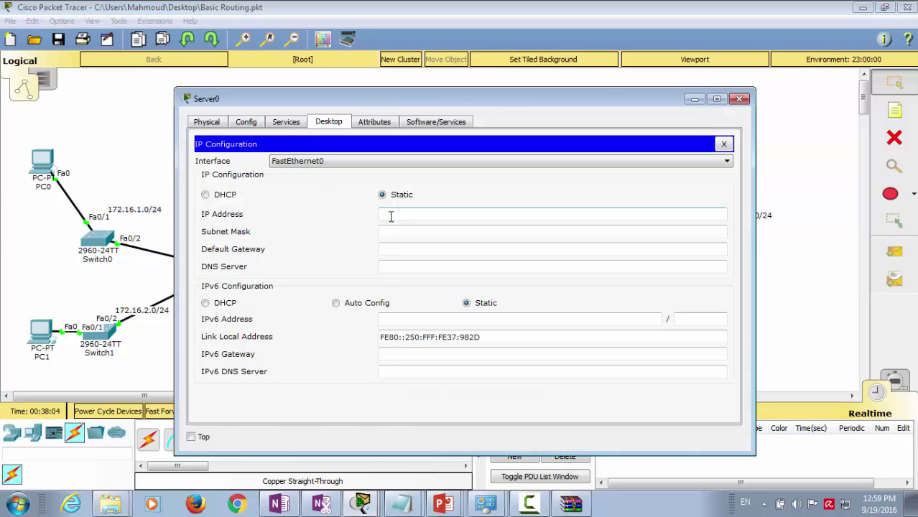
type("172.16.100.100")
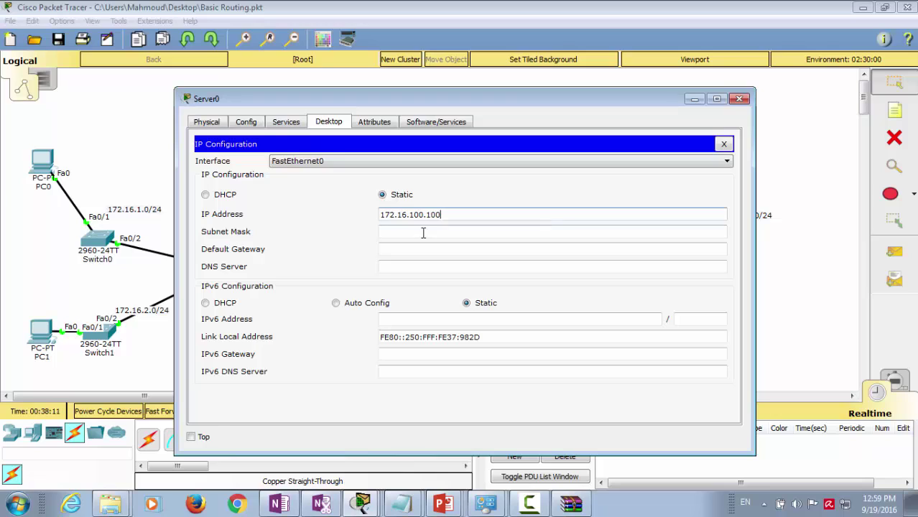
left_click(424, 232)
left_click_drag(432, 232, 414, 234)
type("255.255.2")
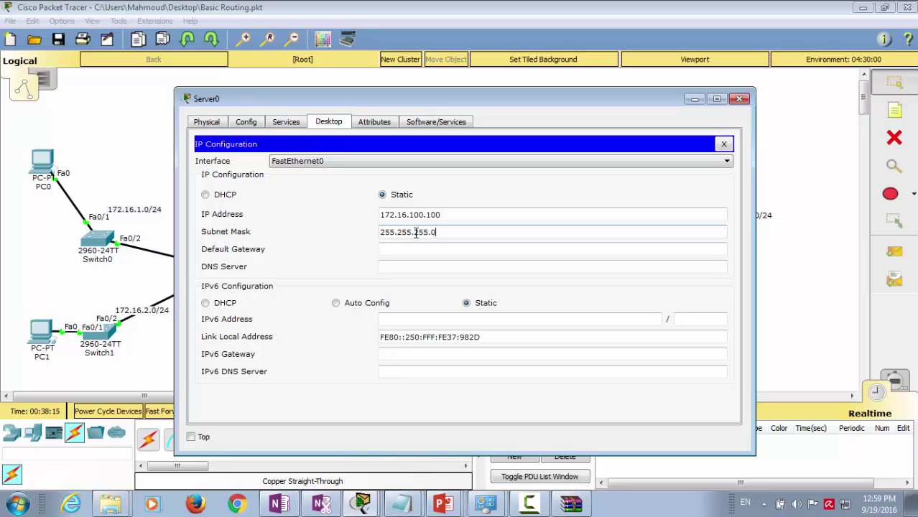
type("55.0")
Step: Copy Server0's IP address 172.16.100.100 into its default gateway and close the server's settings
left_click_drag(448, 214, 339, 213)
key("ctrl+c")
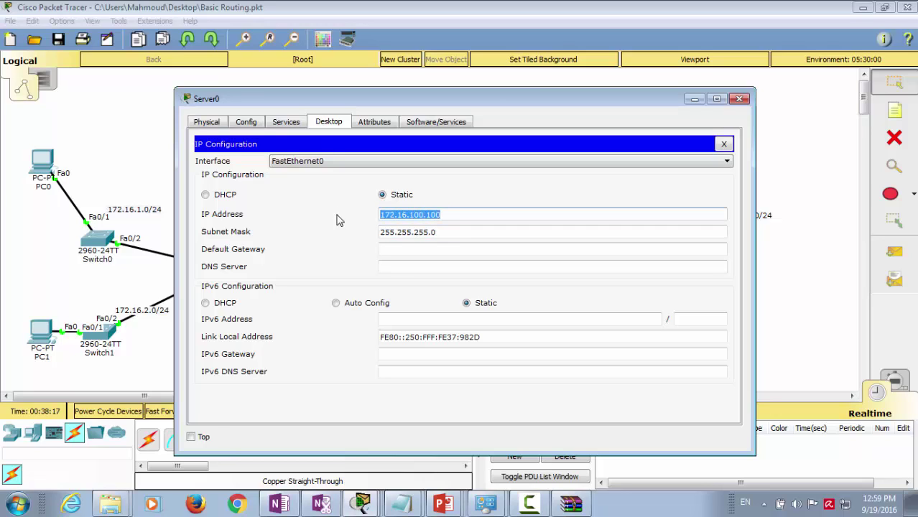
left_click(391, 249)
key("ctrl+v")
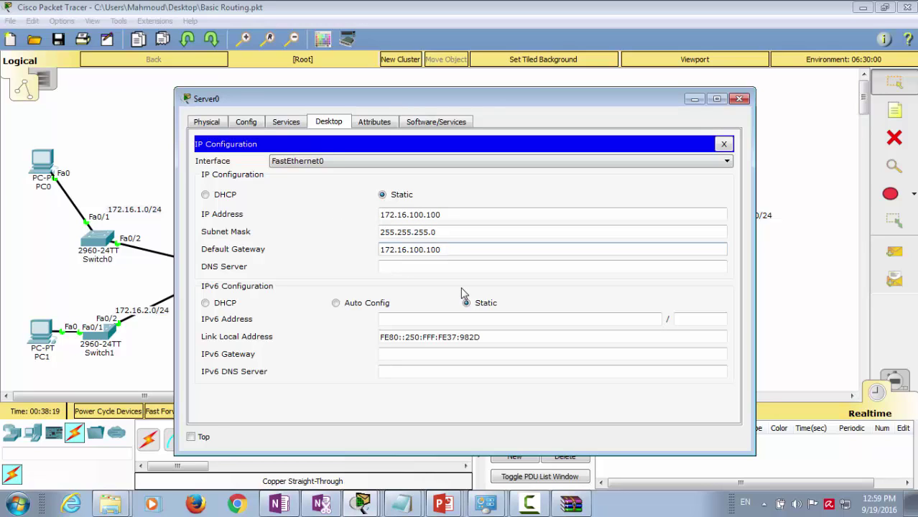
left_click(739, 99)
Step: Examine the HTTP and HTTPS service settings on Server0
left_click(562, 152)
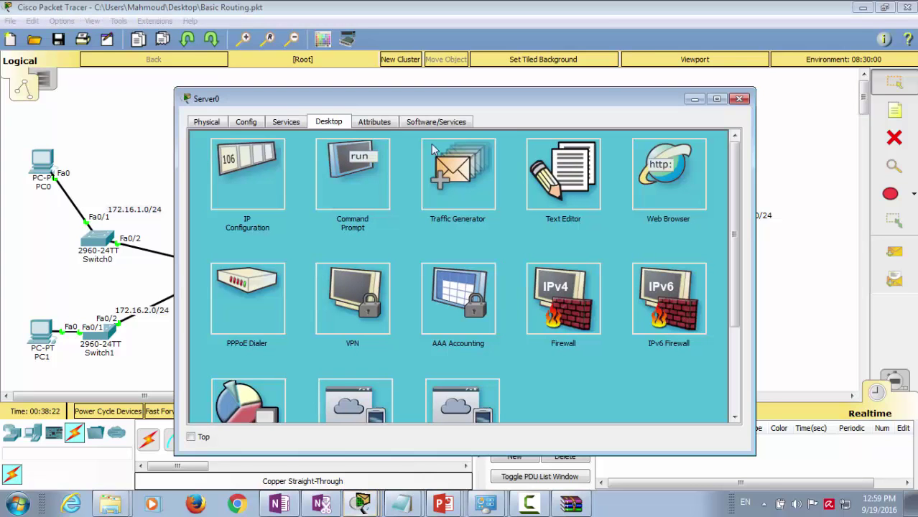
left_click(284, 124)
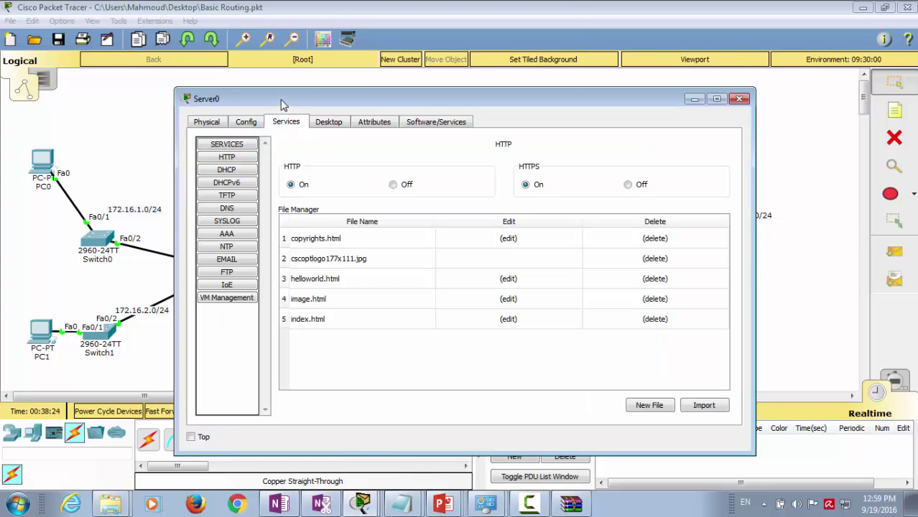
double_click(282, 102)
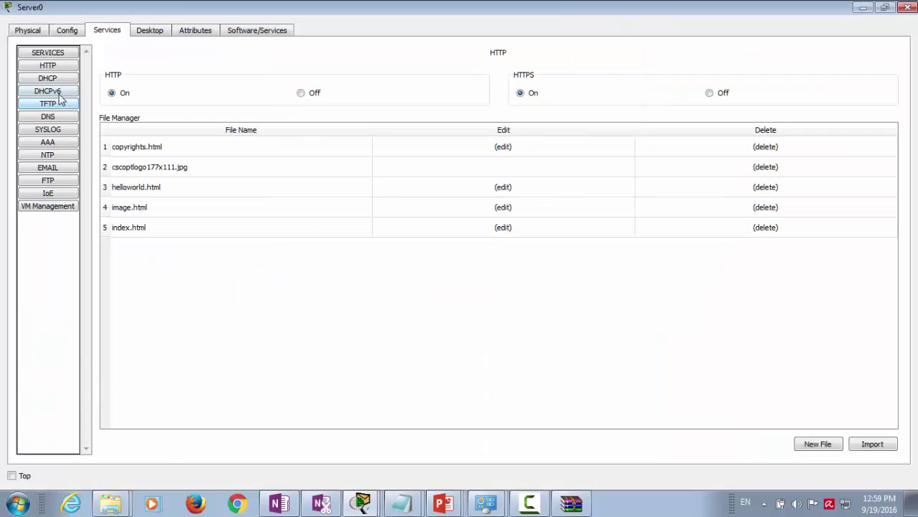
left_click(55, 68)
left_click(909, 14)
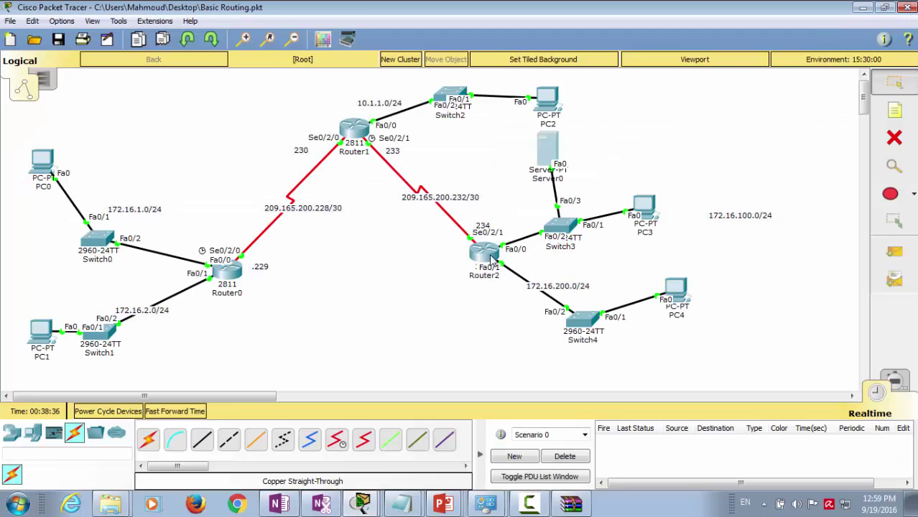
Step: Return Router2's command line from interface configuration to global configuration mode
left_click(491, 264)
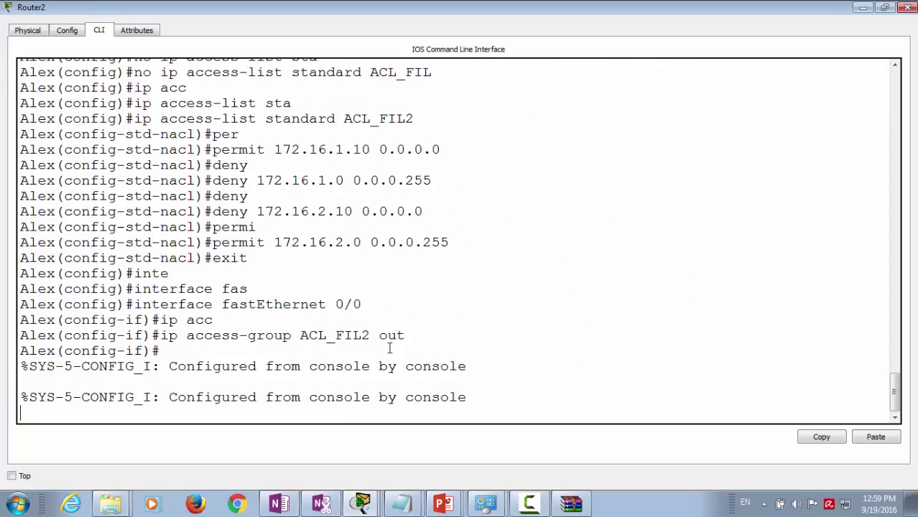
double_click(477, 102)
key("Return")
key("Return")
type("exit")
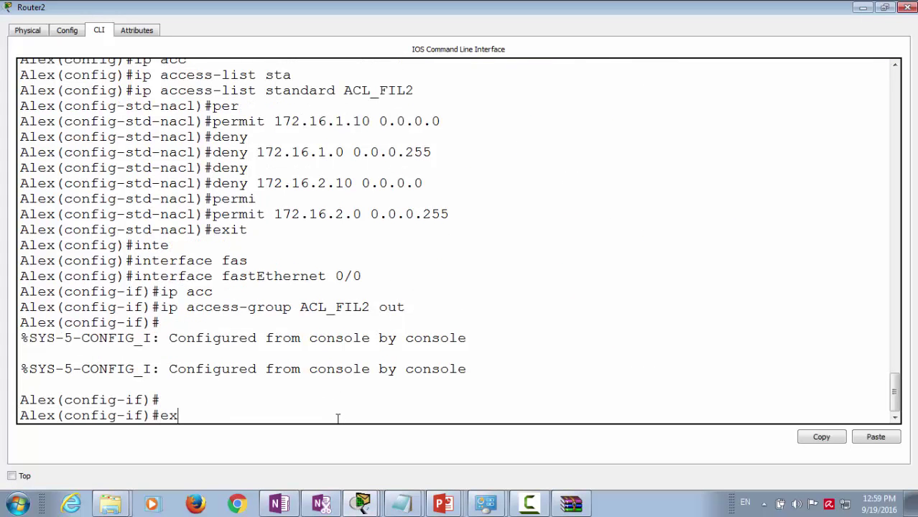
key("Return")
Step: Remove the standard named access list ACL_FIL2 from Router2 and close the router's window
type("no i")
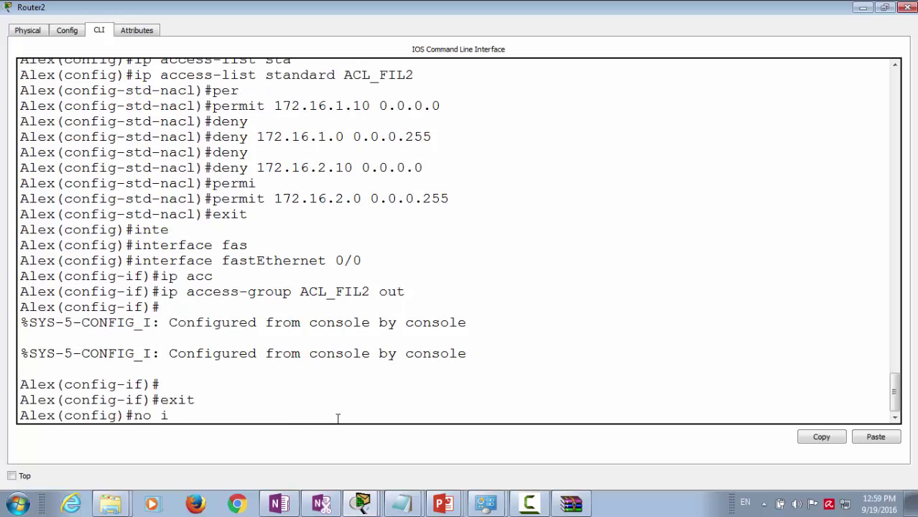
type("p acc")
key("Tab")
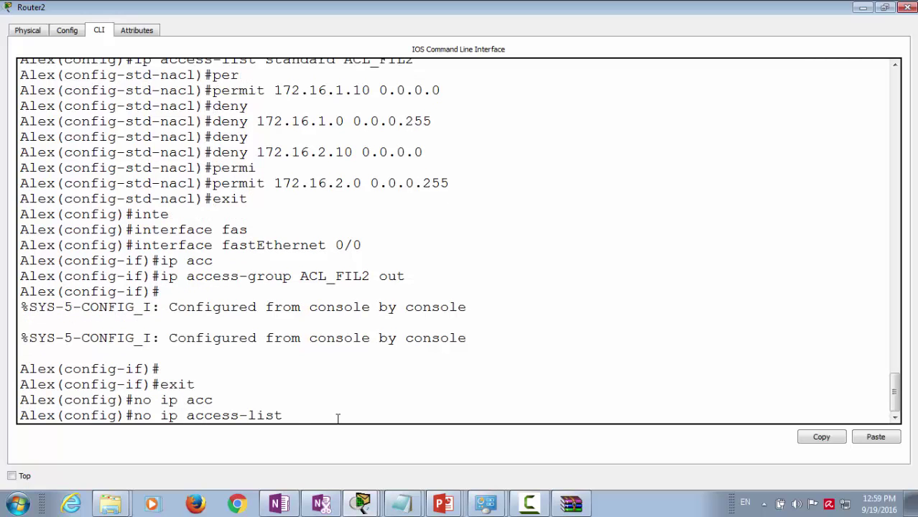
key("BackSpace")
key("BackSpace")
key("BackSpace")
key("BackSpace")
key("BackSpace")
key("BackSpace")
key("BackSpace")
key("BackSpace")
key("BackSpace")
key("BackSpace")
key("BackSpace")
type("acc")
key("Tab")
type("sta")
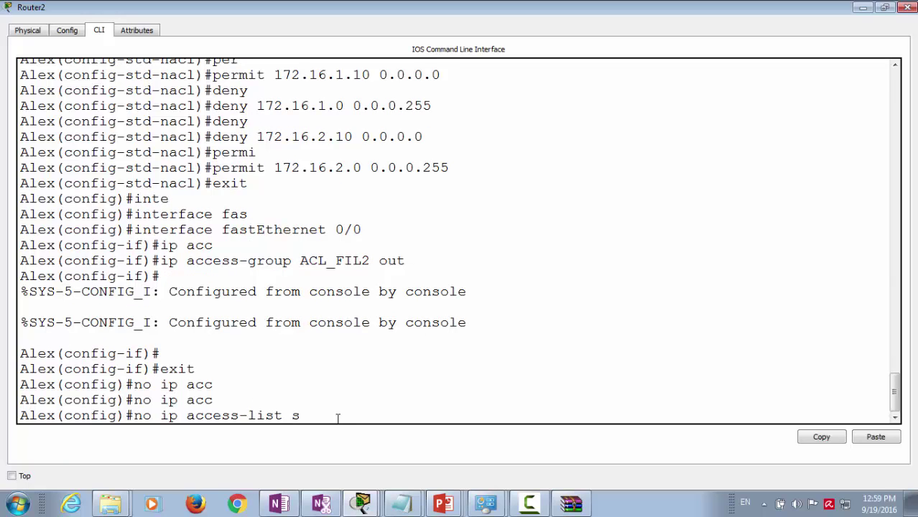
key("Tab")
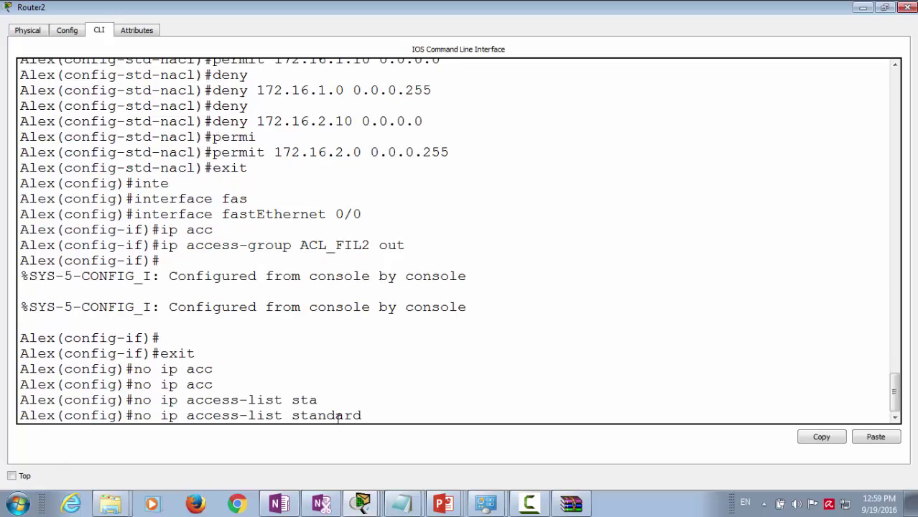
type("ACL_FIL2")
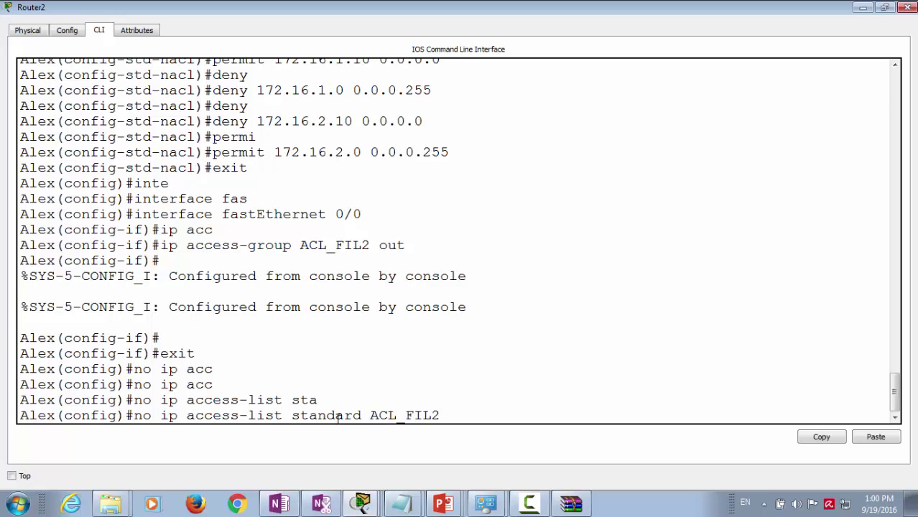
key("Return")
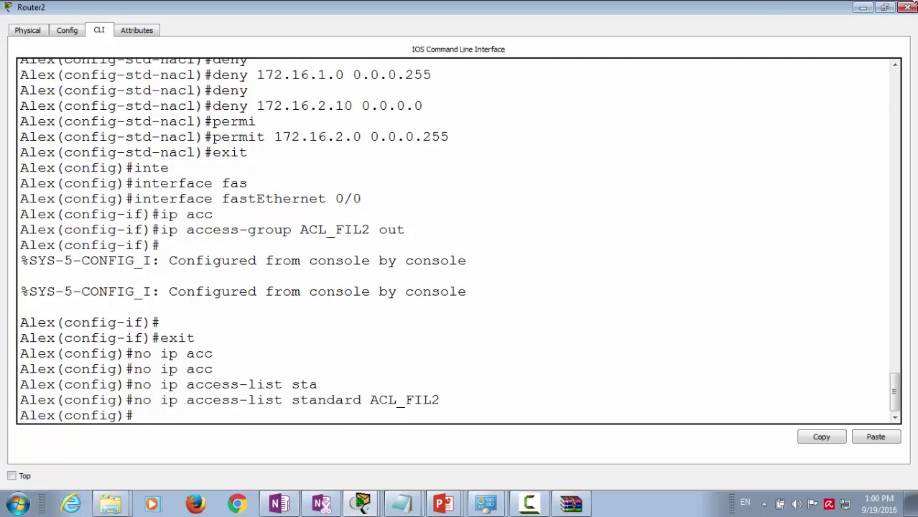
left_click(907, 7)
Step: Test web access from PC0 by opening 172.16.100.100 in its web browser, and close the PC's window
left_click(42, 163)
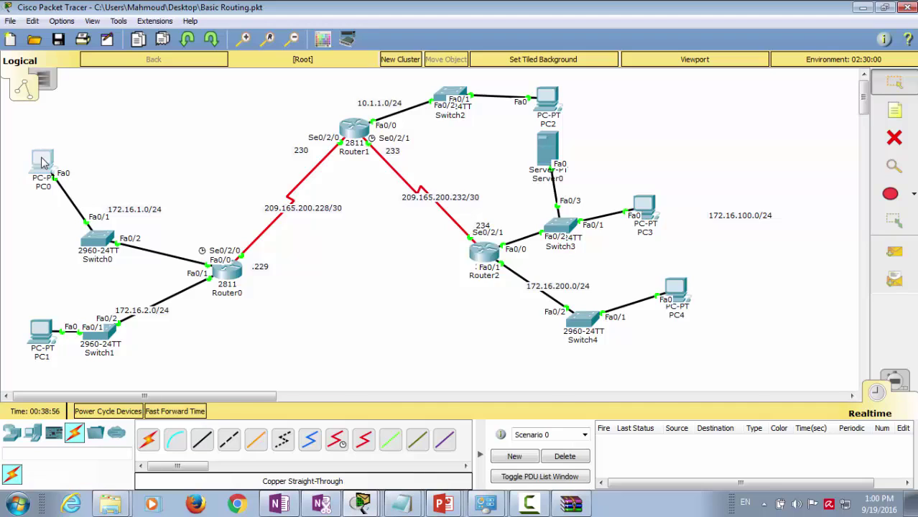
double_click(382, 101)
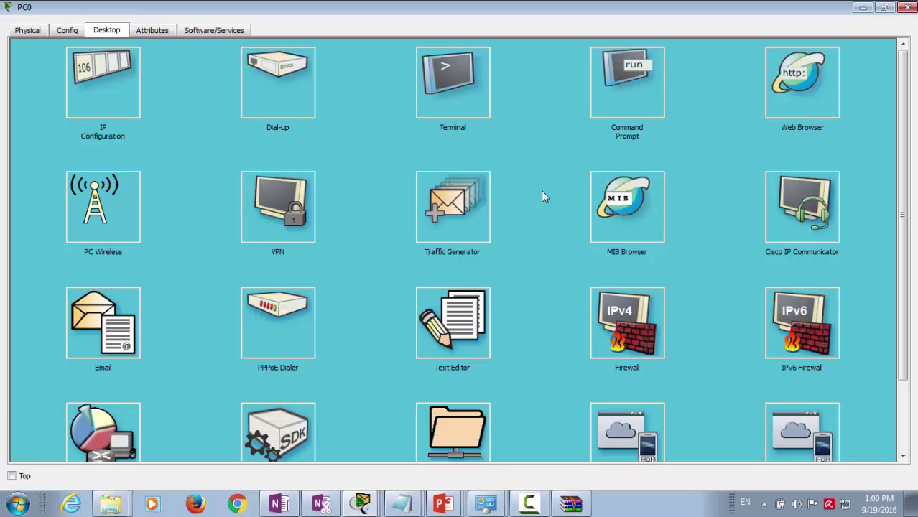
left_click(783, 109)
left_click(340, 70)
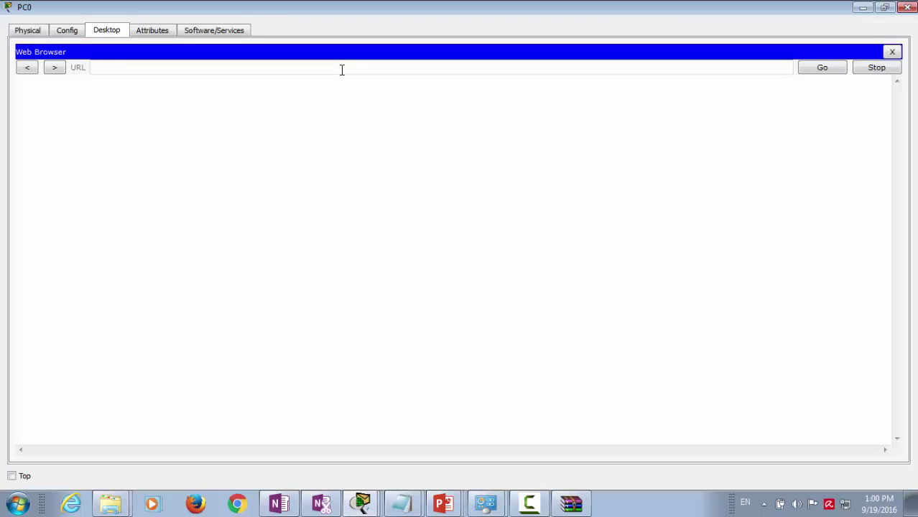
type("172.16.100.100")
key("Return")
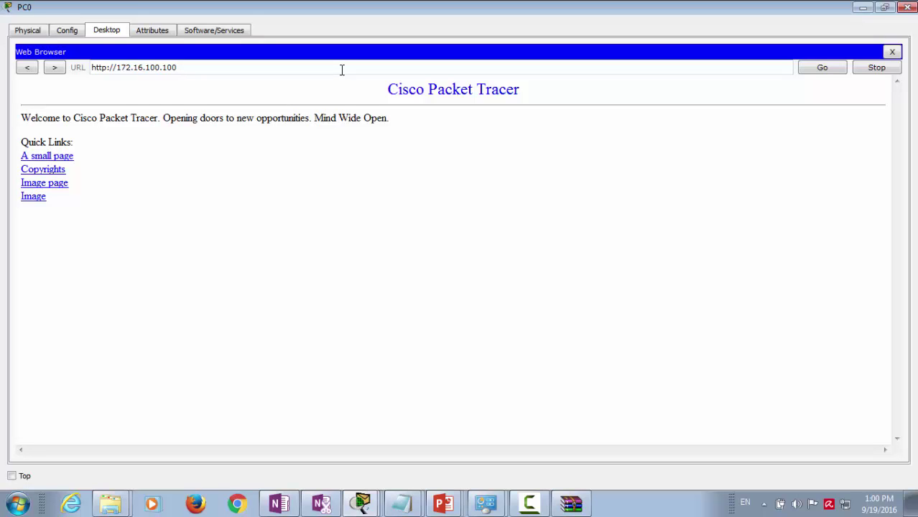
left_click(907, 7)
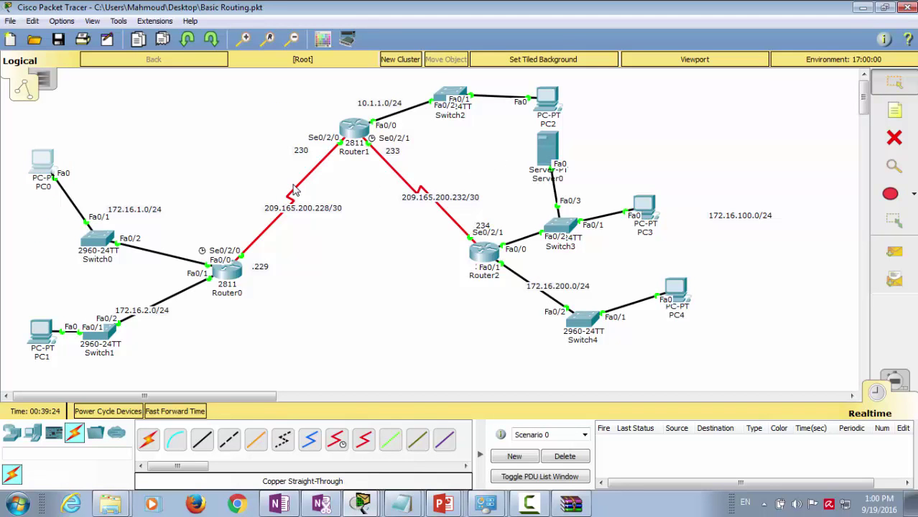
Step: Add a generic server to the topology beside PC0, above the 172.16.1.0/24 label
left_click(33, 434)
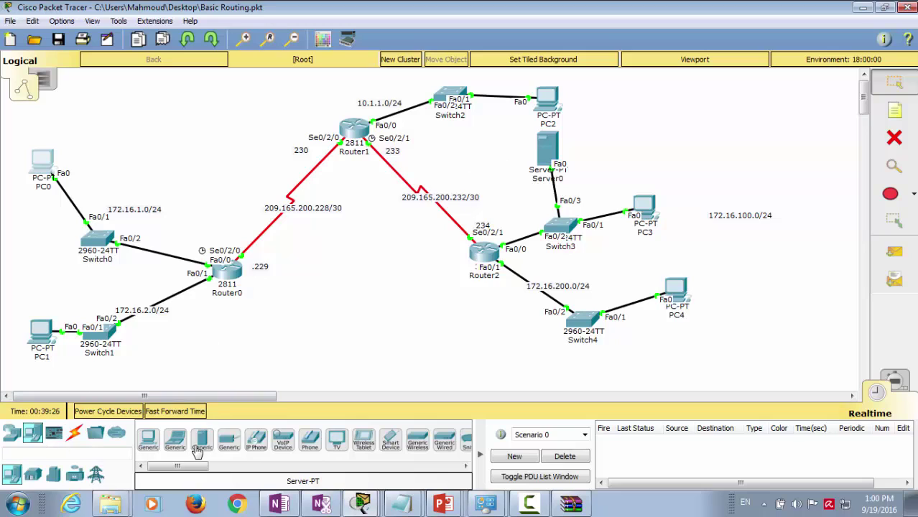
left_click_drag(202, 440, 143, 186)
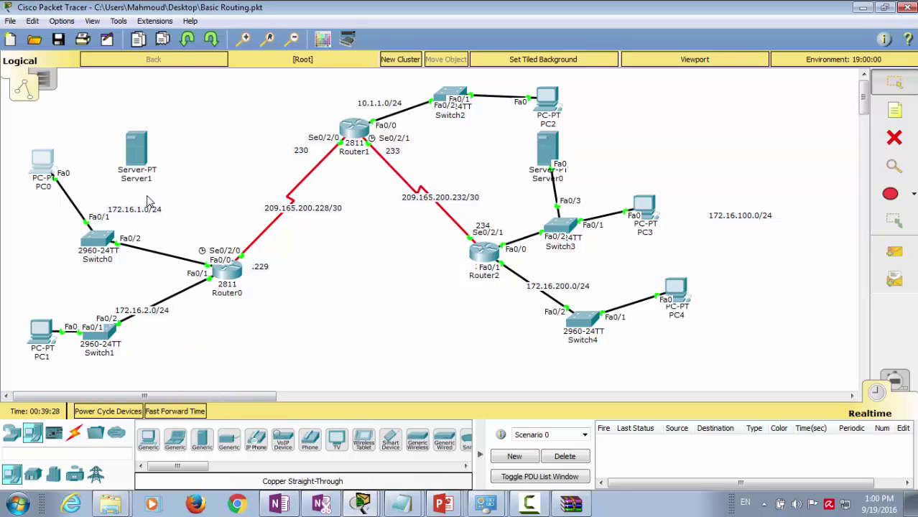
Step: Load Server0's web page at 172.16.100.100 again from PC0's web browser
left_click(40, 173)
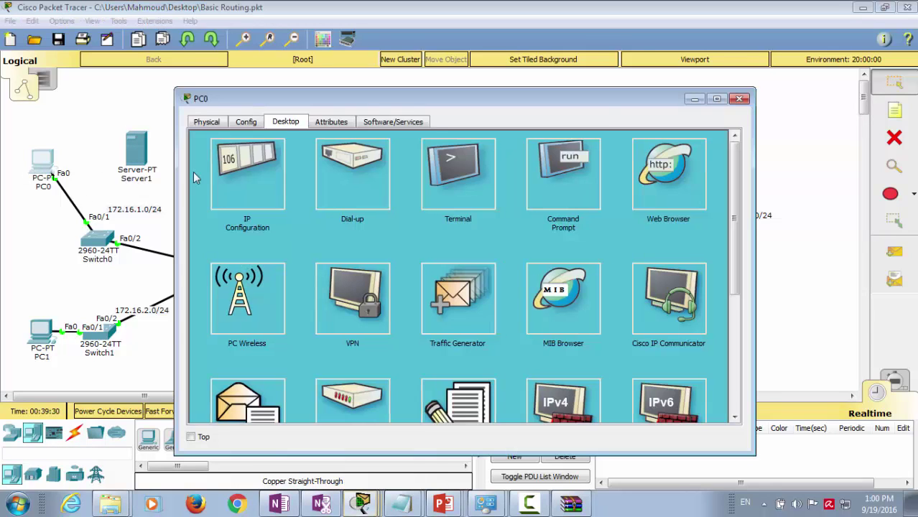
left_click(656, 189)
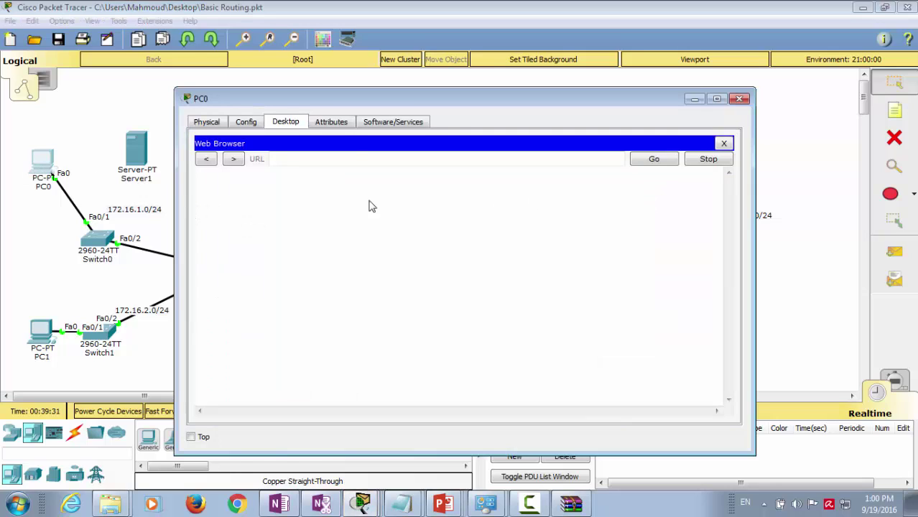
left_click(354, 163)
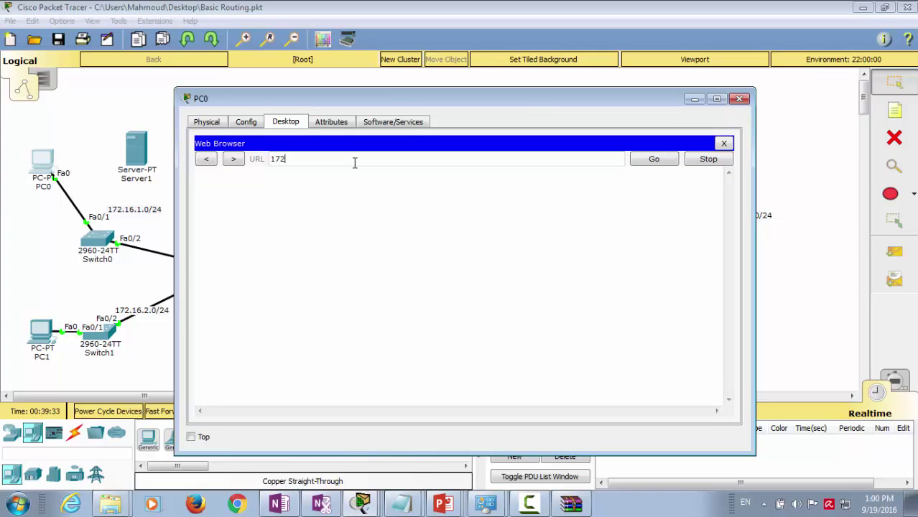
type("172.16.100.100")
key("Return")
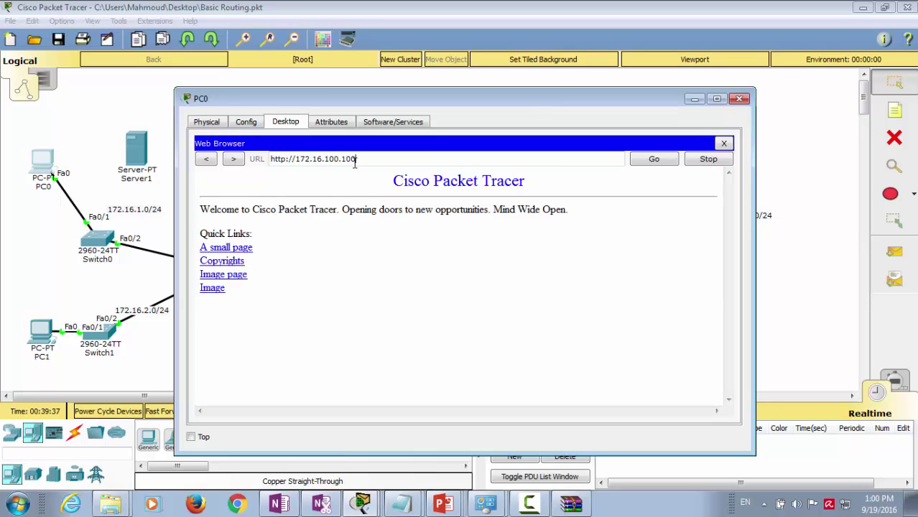
Step: Replace the IP address in PC0's web browser with the demo site's .com domain name in capitals and request the page
key("BackSpace")
key("BackSpace")
key("BackSpace")
key("BackSpace")
key("BackSpace")
key("BackSpace")
key("BackSpace")
key("BackSpace")
key("BackSpace")
key("BackSpace")
key("BackSpace")
key("BackSpace")
key("BackSpace")
key("BackSpace")
key("BackSpace")
key("BackSpace")
key("BackSpace")
key("BackSpace")
key("BackSpace")
type("ww")
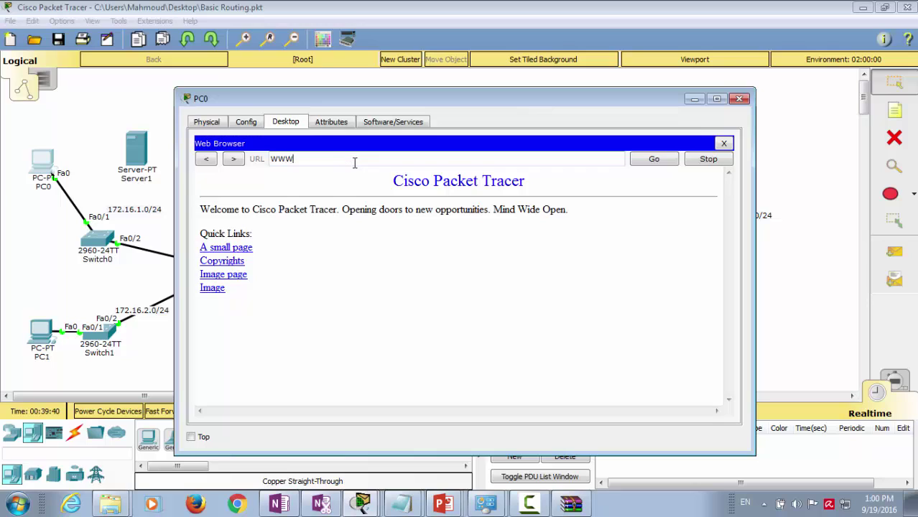
type("W.MAHMOUD.COM")
key("Return")
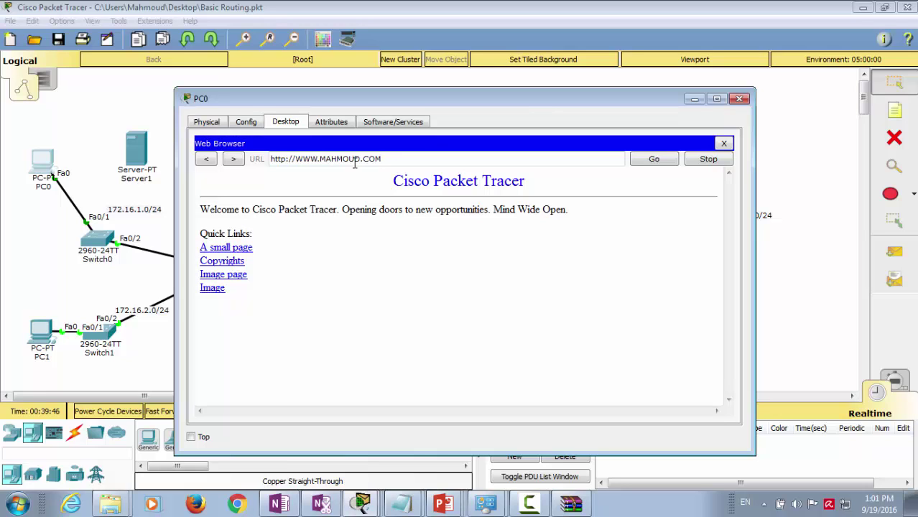
Step: Reopen PC0's web browser, request the demo site's .com domain name in lowercase, and close the PC's window
left_click(724, 142)
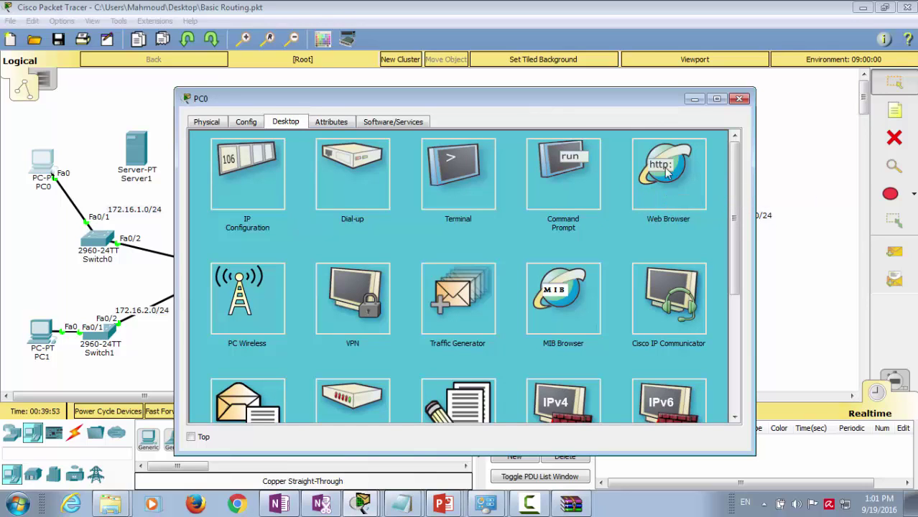
left_click(666, 171)
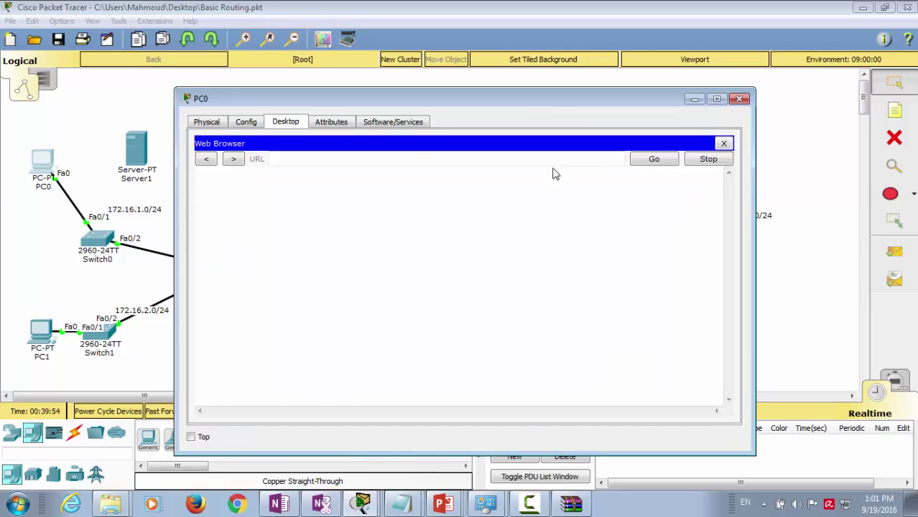
left_click(410, 159)
type("www.mahm")
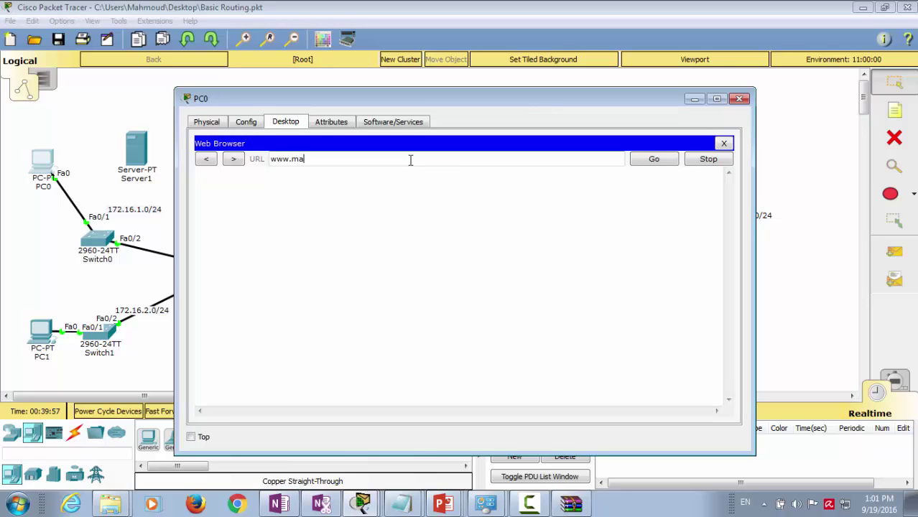
type("oud.com")
key("Return")
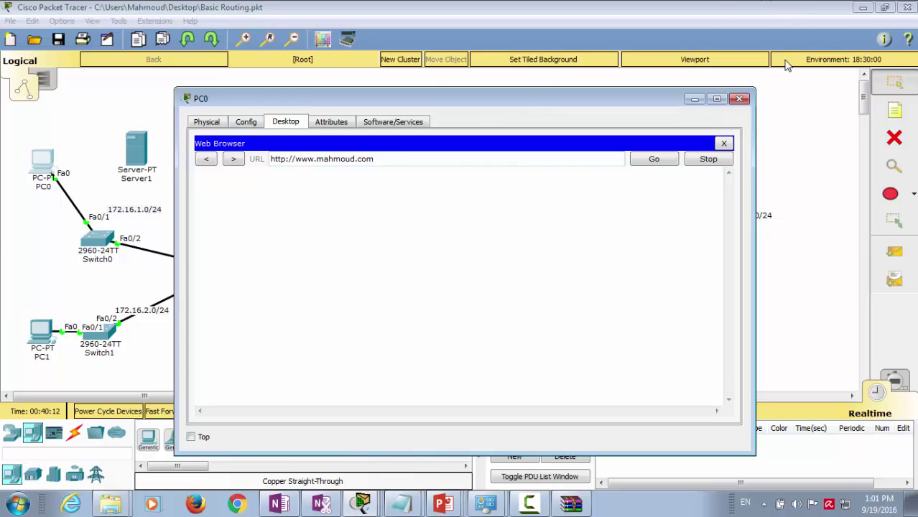
left_click(739, 99)
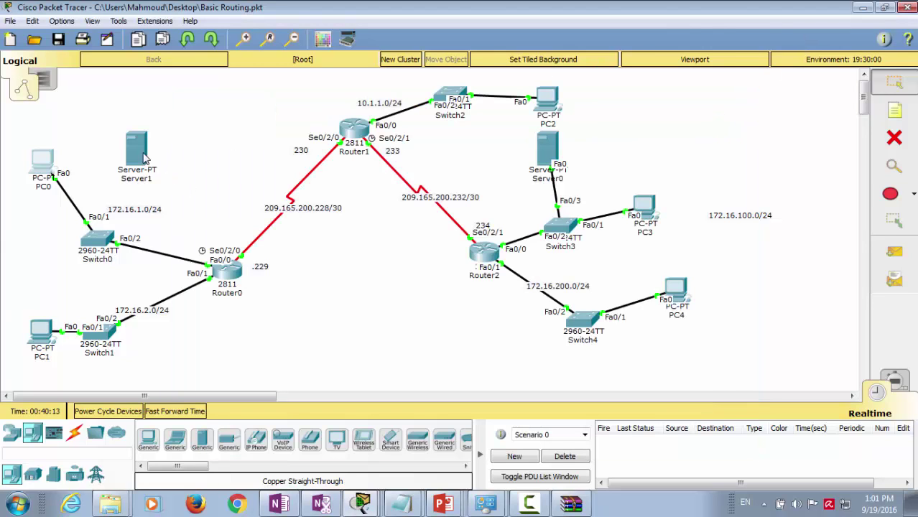
Step: Move Server1 slightly farther from PC0 and view its available services
mouse_move(142, 165)
left_mouse_down()
mouse_move(151, 152)
mouse_move(159, 159)
left_mouse_up()
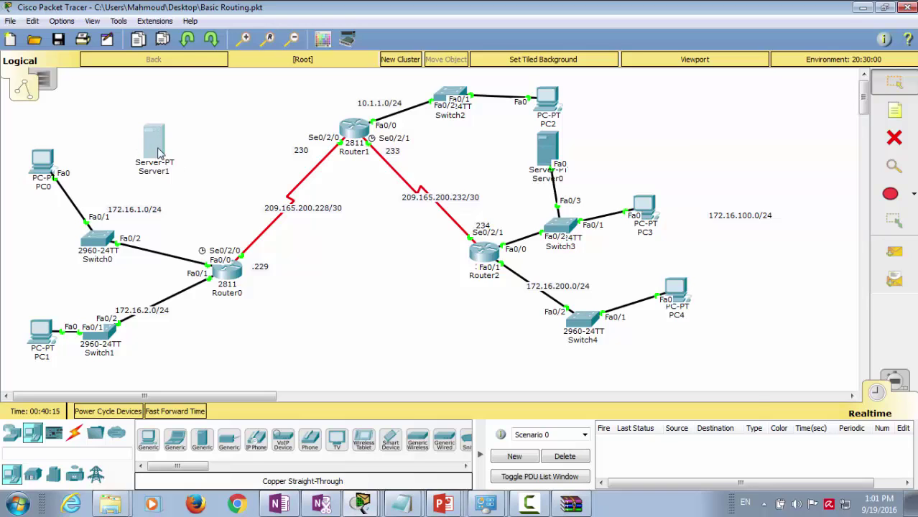
left_click(160, 159)
left_click(286, 124)
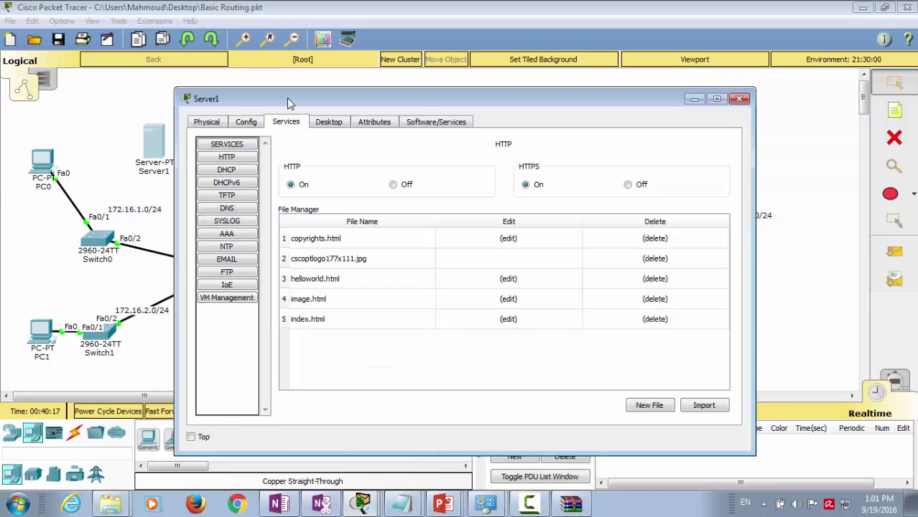
double_click(287, 103)
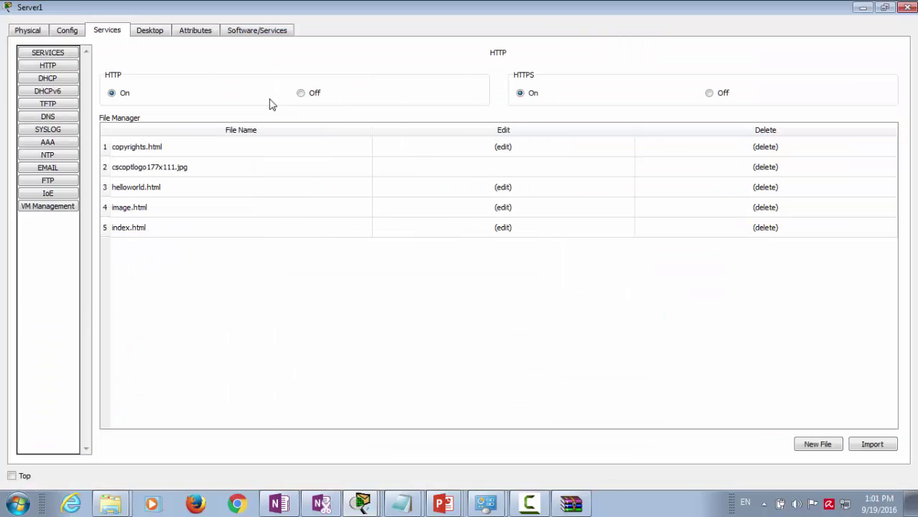
left_click(906, 7)
Step: Set Server1's static IP address to 172.16.1.200 with subnet mask 255.255.255.0
left_click(153, 150)
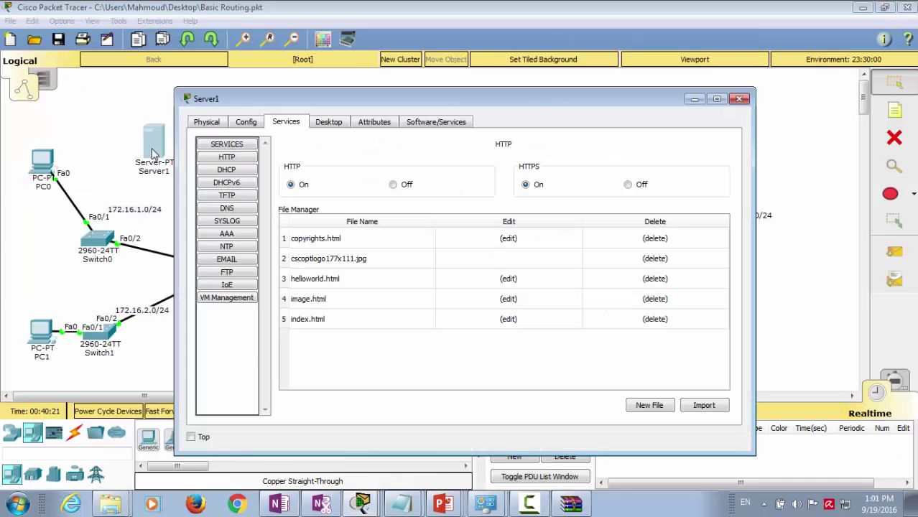
double_click(237, 101)
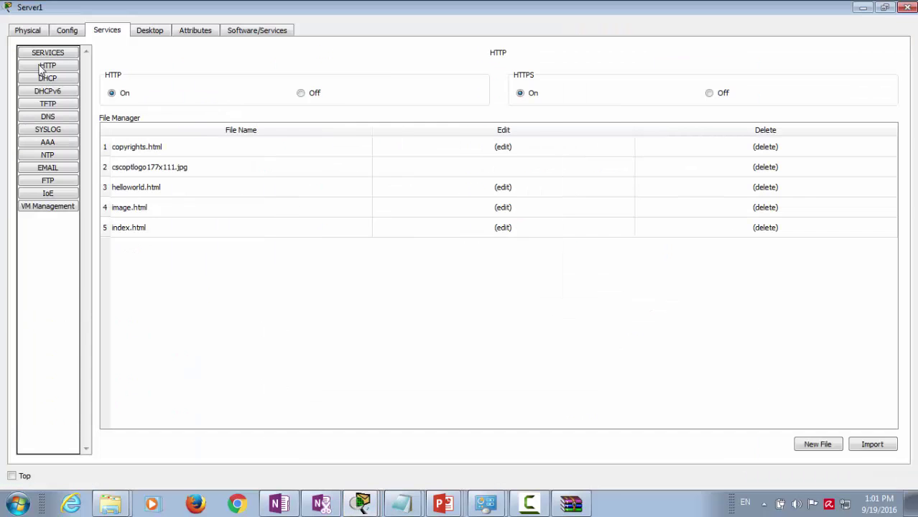
left_click(27, 32)
left_click(152, 31)
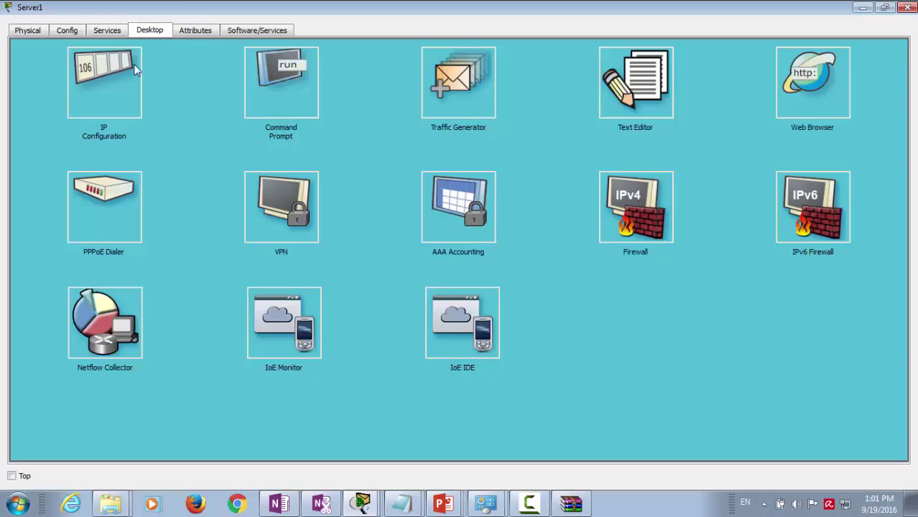
left_click(155, 94)
left_click(330, 124)
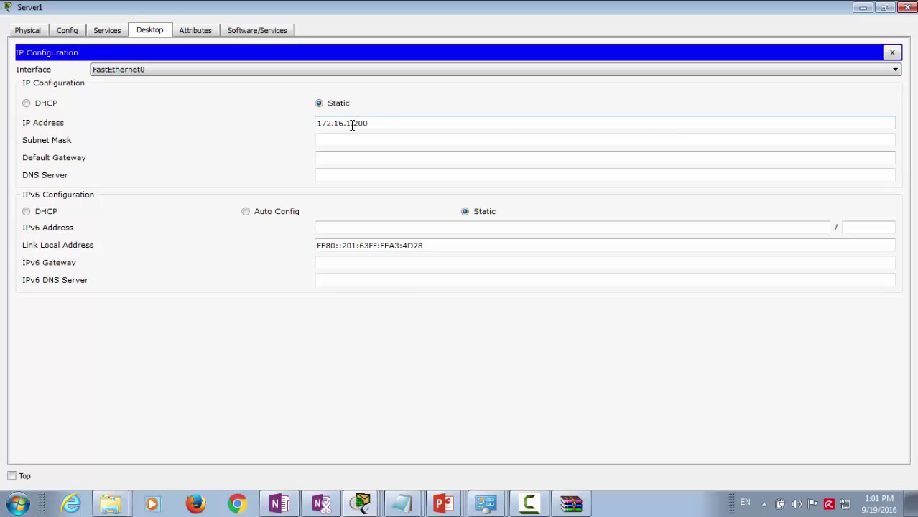
left_click(346, 142)
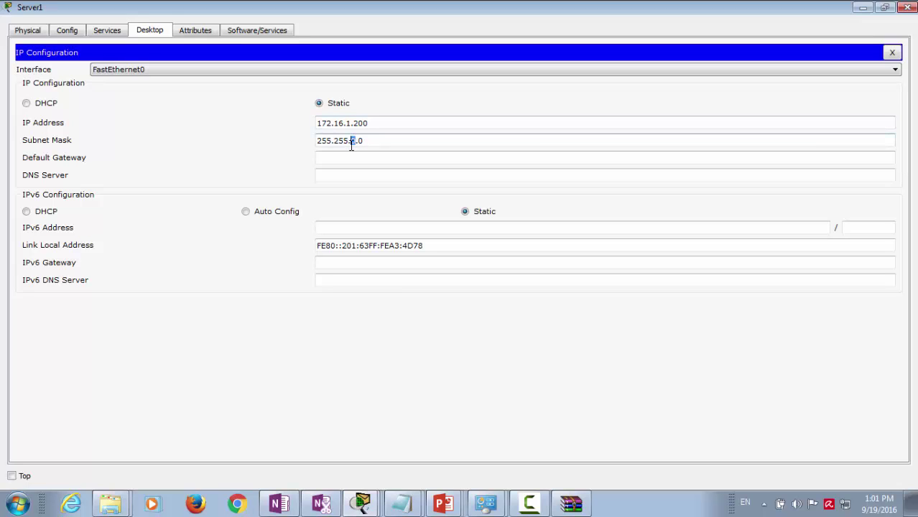
type("255.")
Step: Set Server1's default gateway to 172.16.1.1 and close the server's window
left_click(371, 160)
left_click(371, 159)
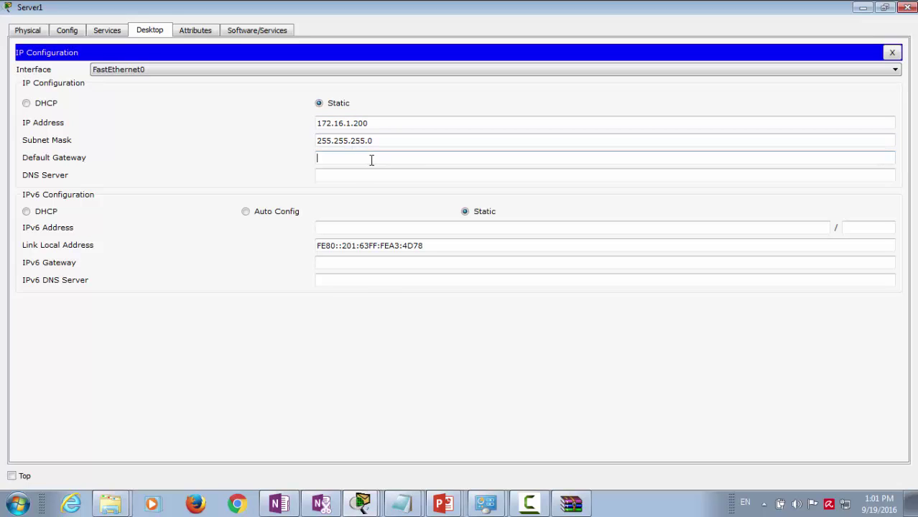
type("172.16.1.1")
left_click(907, 9)
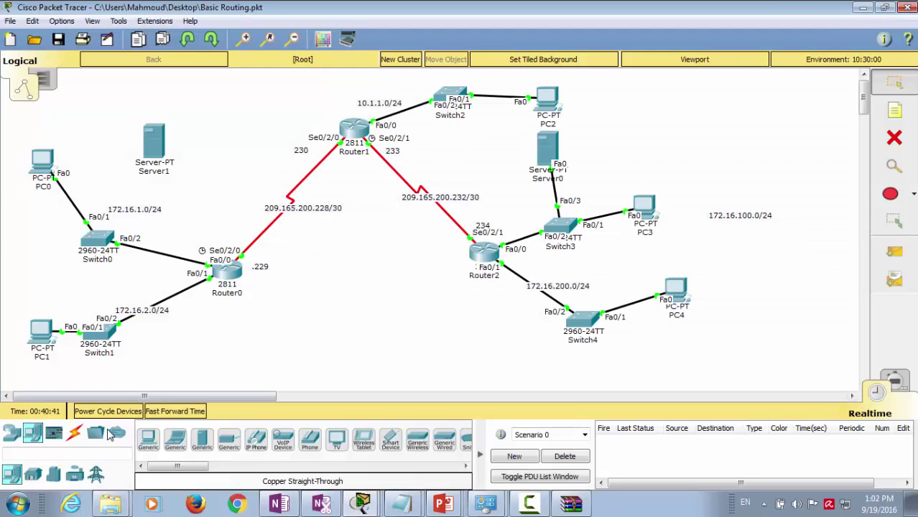
Step: Connect Server1's FastEthernet0 port to Switch0's FastEthernet0/3 port with a copper straight-through cable and fast-forward the simulation time
left_click(74, 432)
left_click(159, 174)
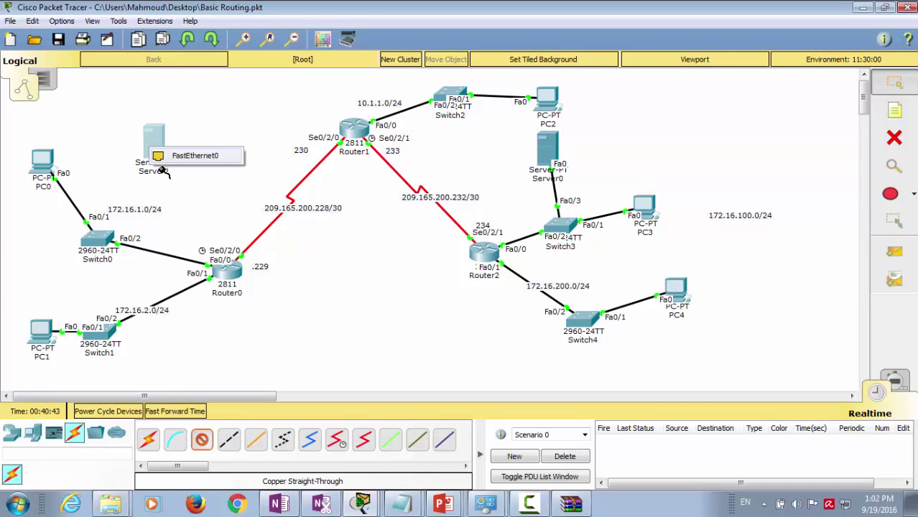
left_click(194, 150)
left_click(104, 240)
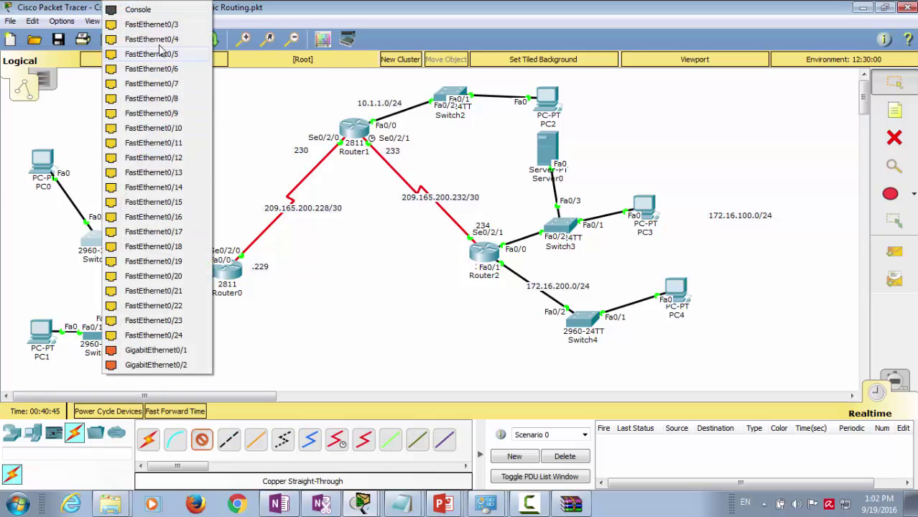
left_click(154, 52)
left_click(176, 411)
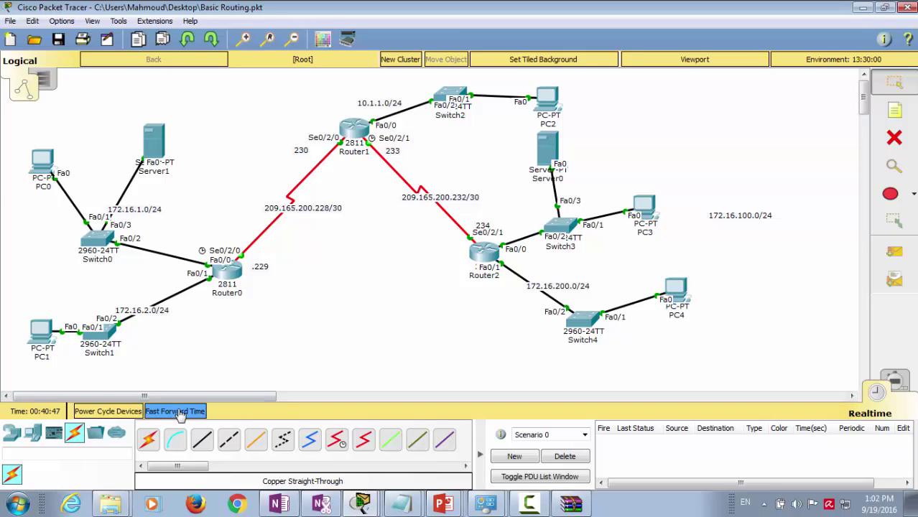
Step: Request the demo site's www .com domain name in PC0's web browser and minimize the PC's window
left_click(43, 158)
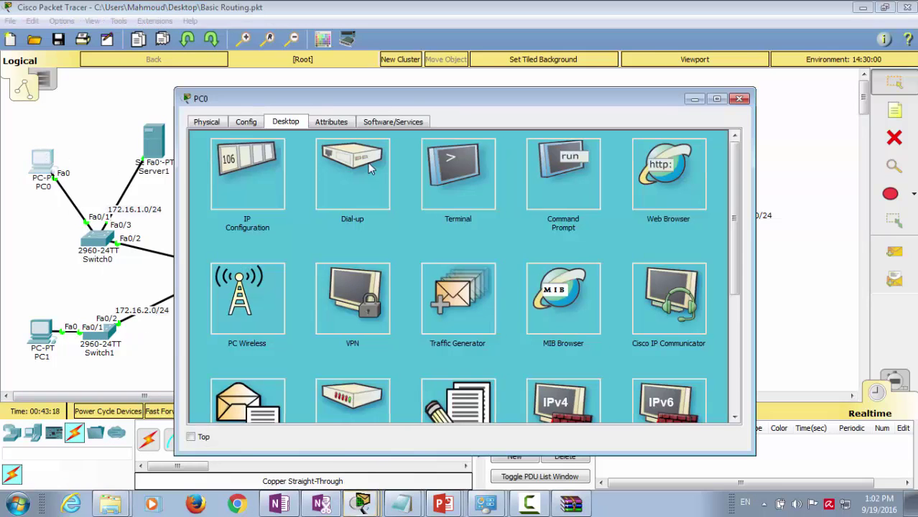
left_click(675, 172)
left_click(374, 158)
type("172")
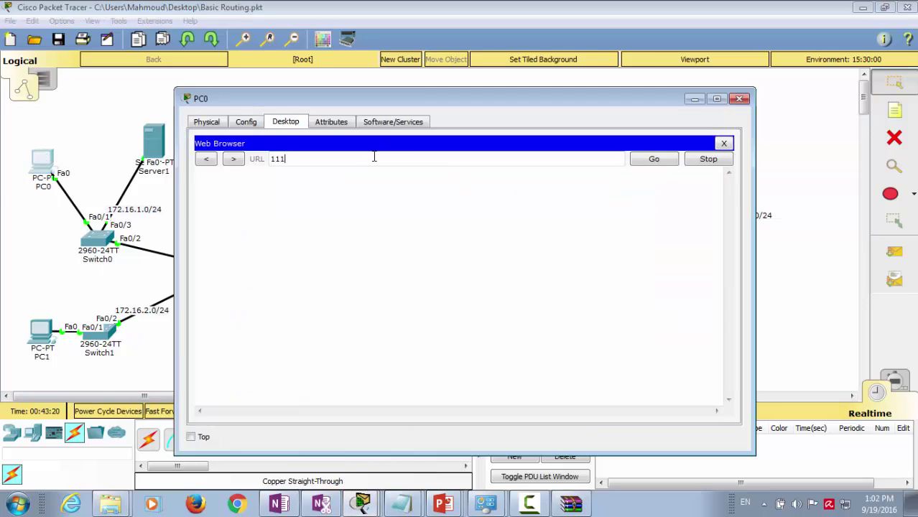
key("BackSpace")
key("BackSpace")
key("BackSpace")
type("www.mahmoud.com")
key("Return")
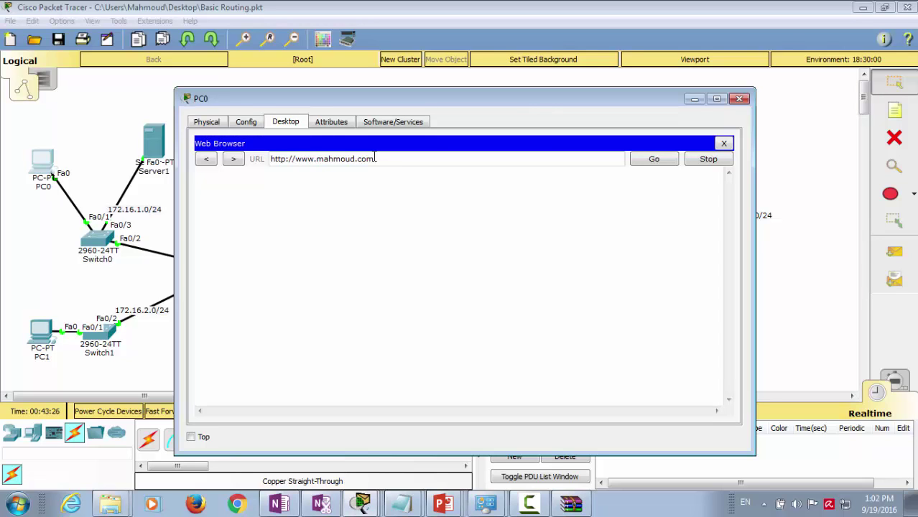
left_click(694, 99)
Step: Add a DNS A record on Server1 mapping the demo site's www .com domain name to 172.16.100.100, and close the server's window
left_click(159, 139)
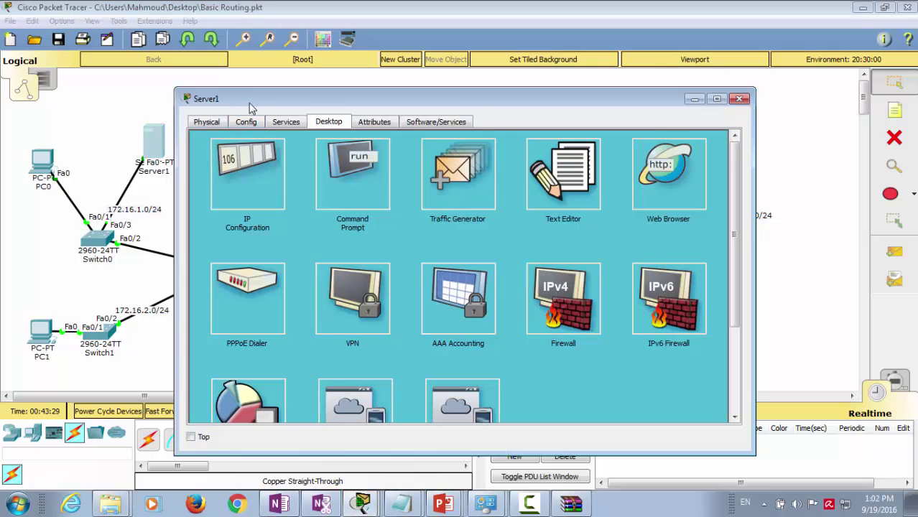
double_click(222, 65)
left_click(102, 32)
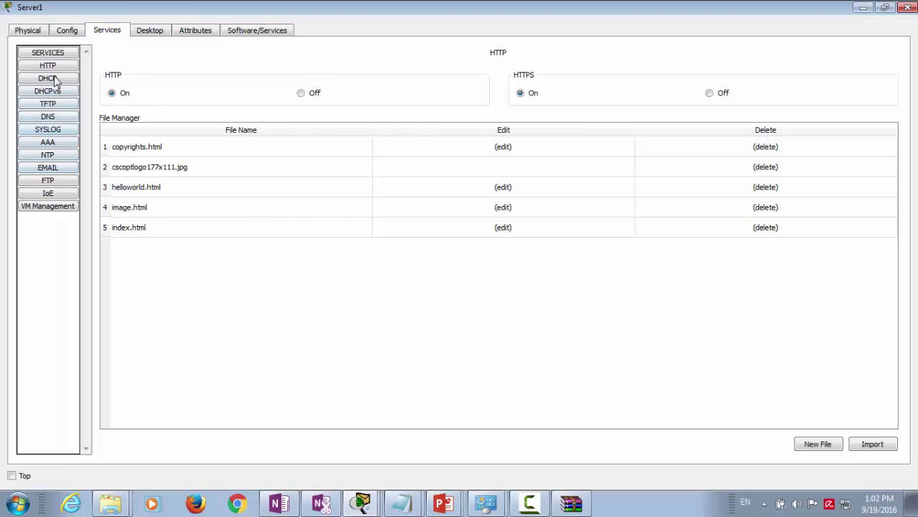
left_click(55, 118)
left_click(309, 113)
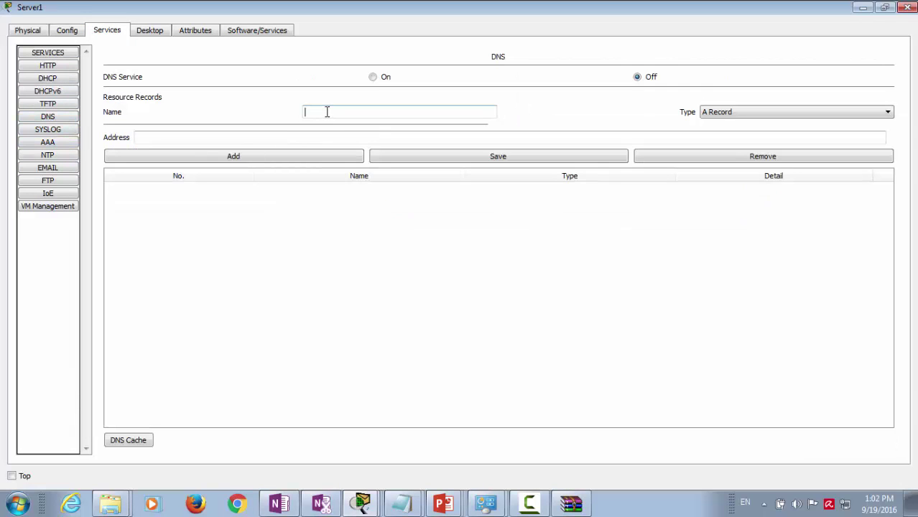
type("www.mahmoud.com")
left_click(291, 137)
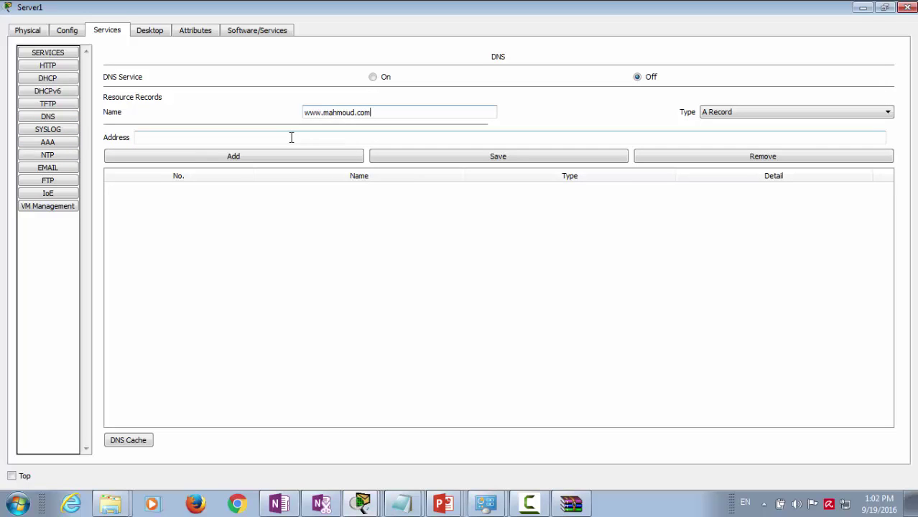
type("172.16.100.100")
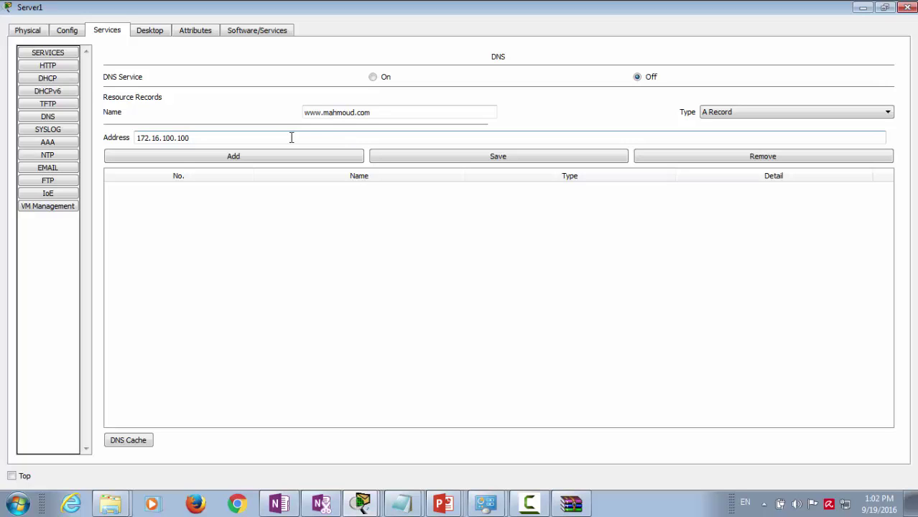
left_click(280, 156)
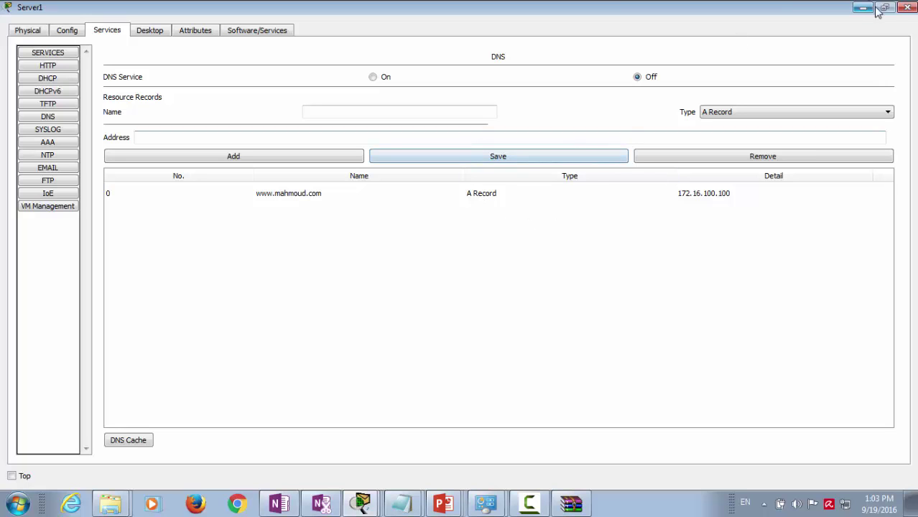
left_click(906, 7)
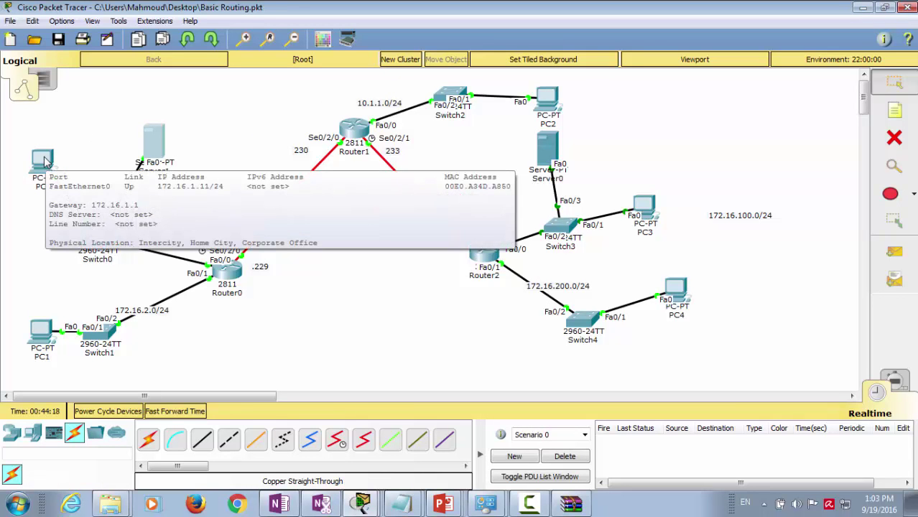
Step: Turn on Server1's DNS service and close the server's window
left_click(153, 141)
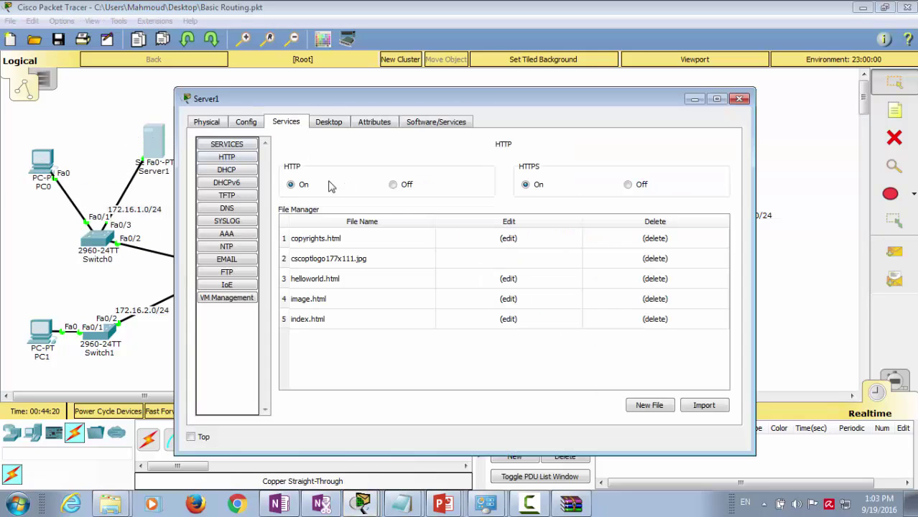
left_click(227, 210)
left_click(448, 171)
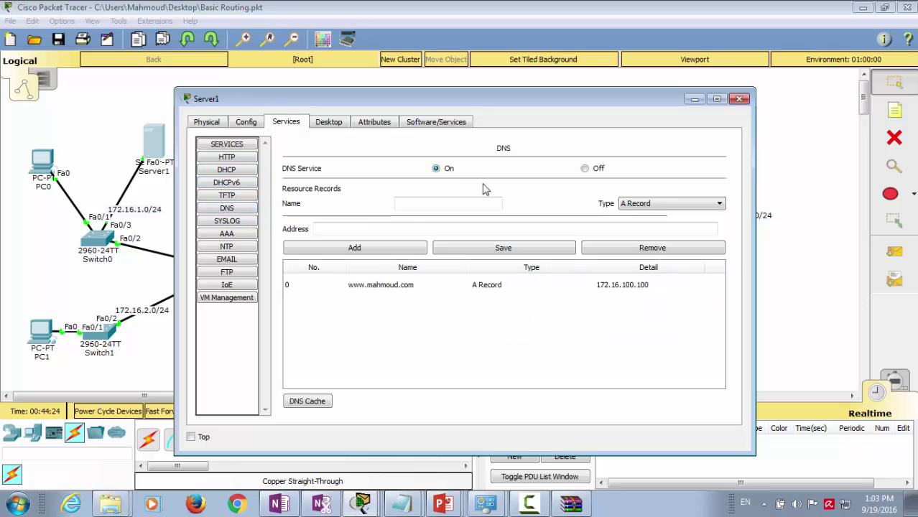
left_click(740, 99)
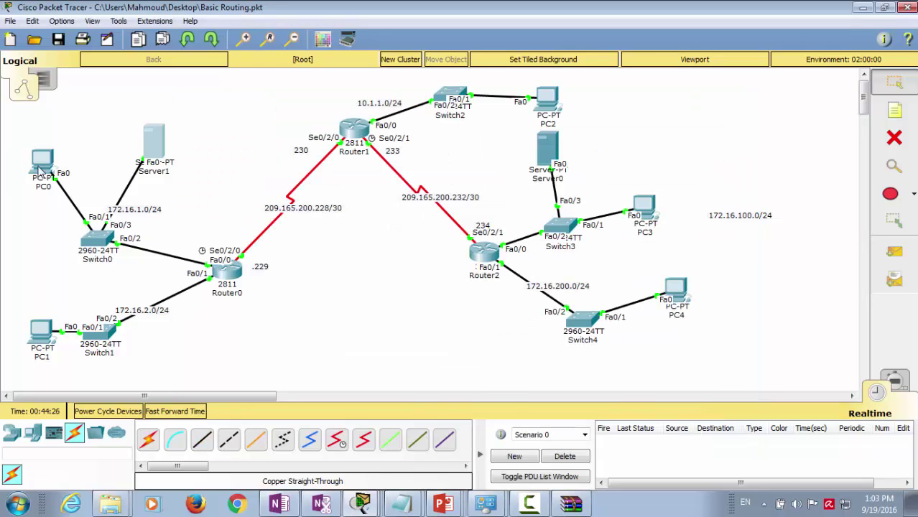
Step: Set PC0's DNS server to 172.16.1.200 in its IP configuration and close the PC's window
left_click(41, 165)
left_click(246, 125)
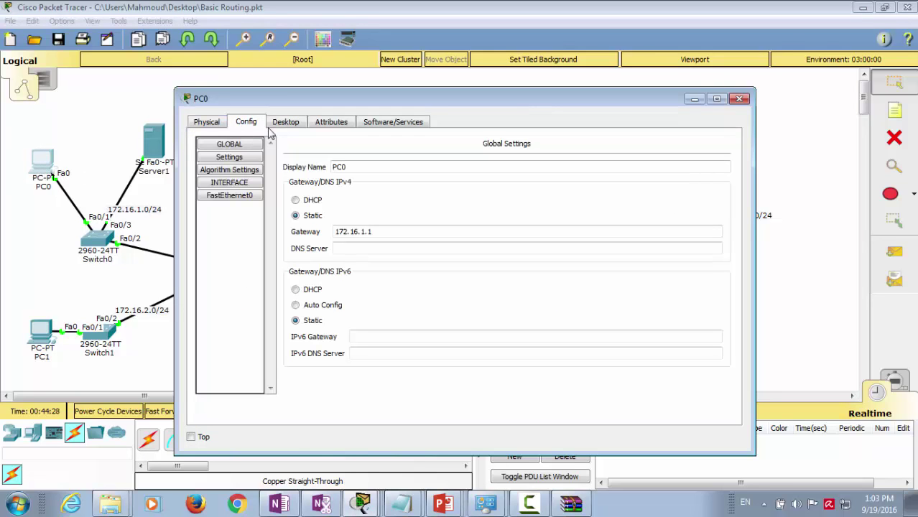
left_click(220, 126)
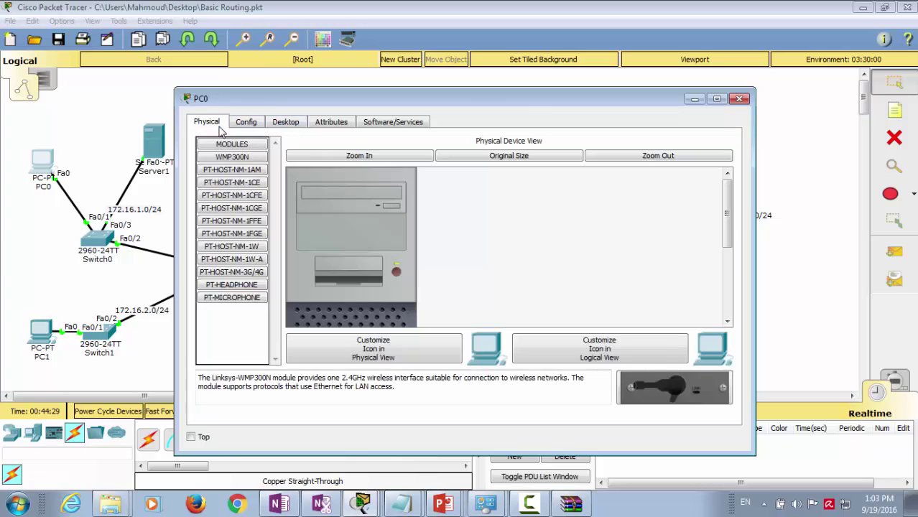
double_click(272, 101)
left_click(114, 33)
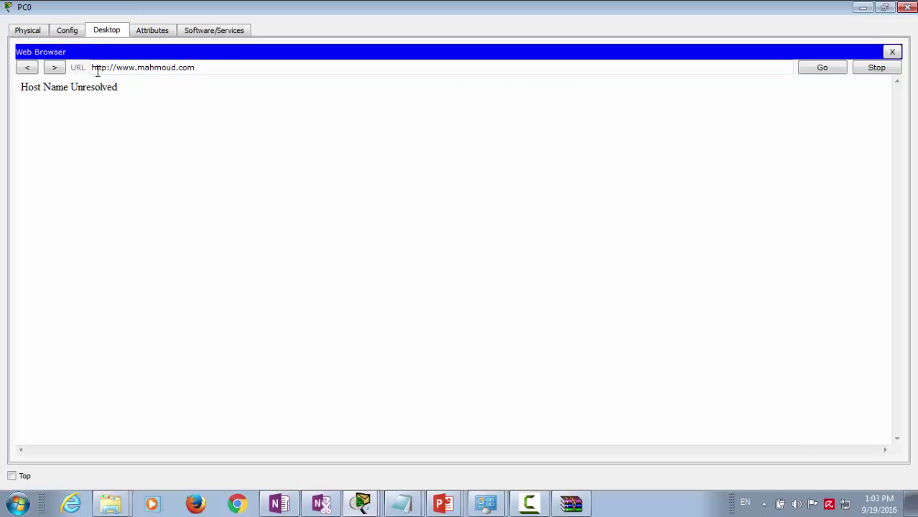
left_click(893, 53)
left_click(127, 84)
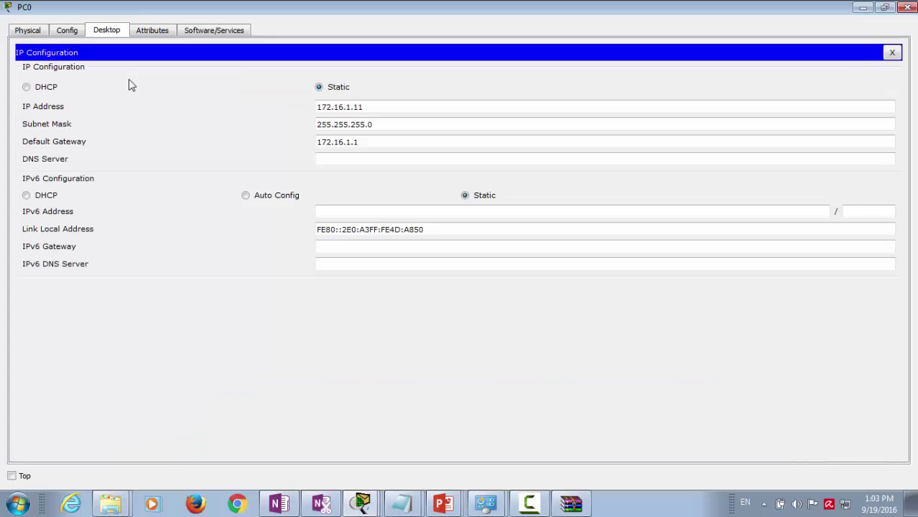
left_click(337, 161)
type("1")
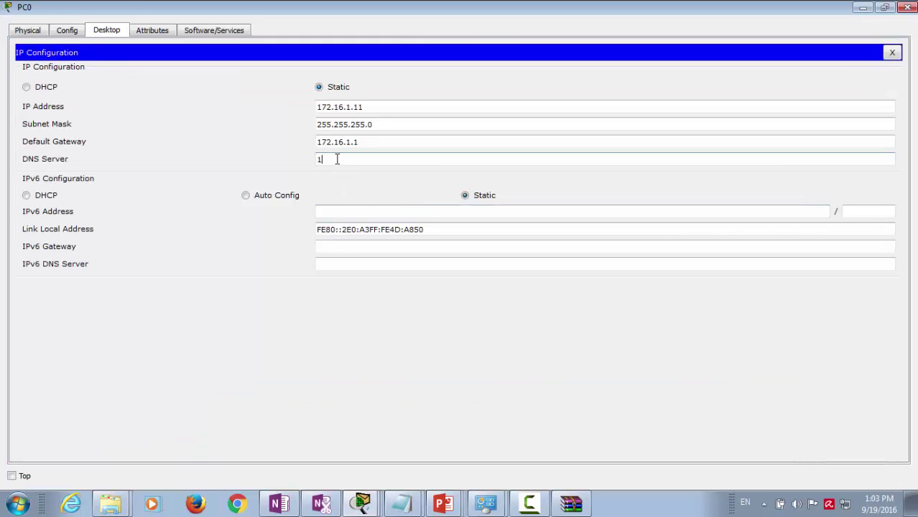
type("72.16.1.200")
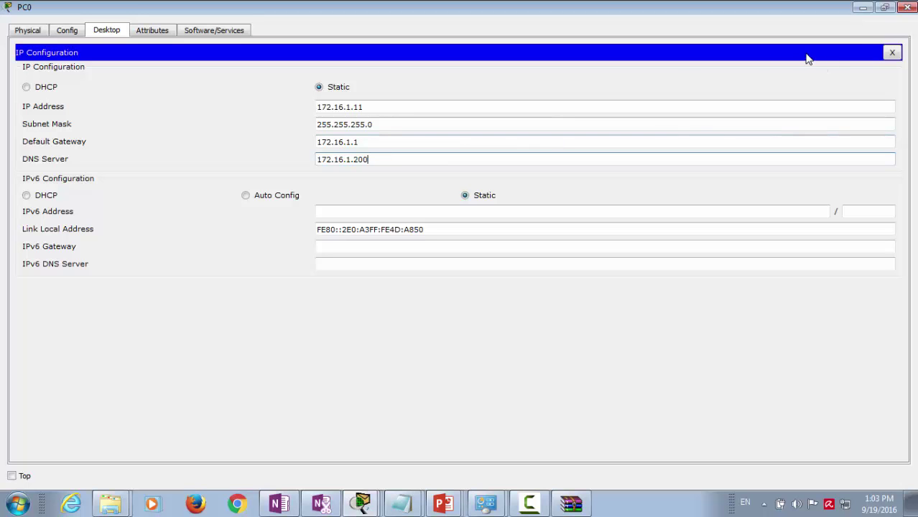
left_click(907, 7)
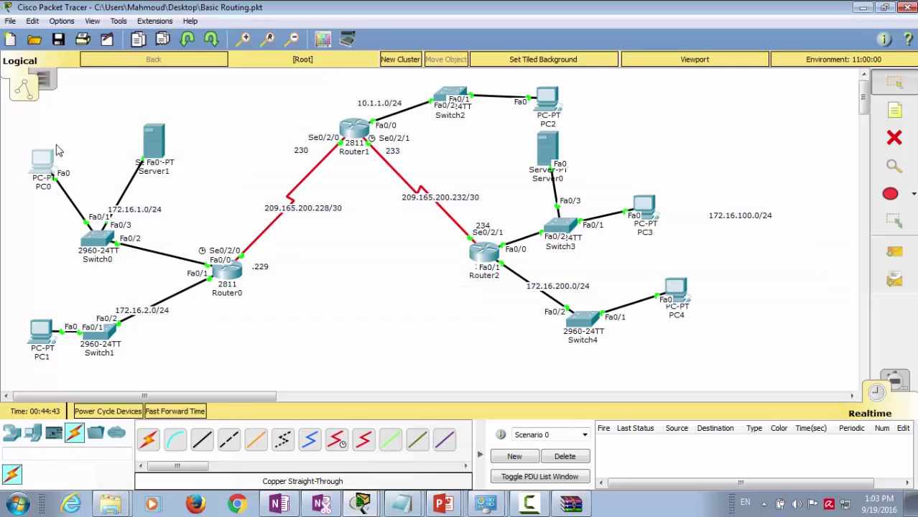
Step: Request the demo site's www .com domain name again in PC0's web browser, view the page maximized, and minimize the PC's window
left_click(48, 164)
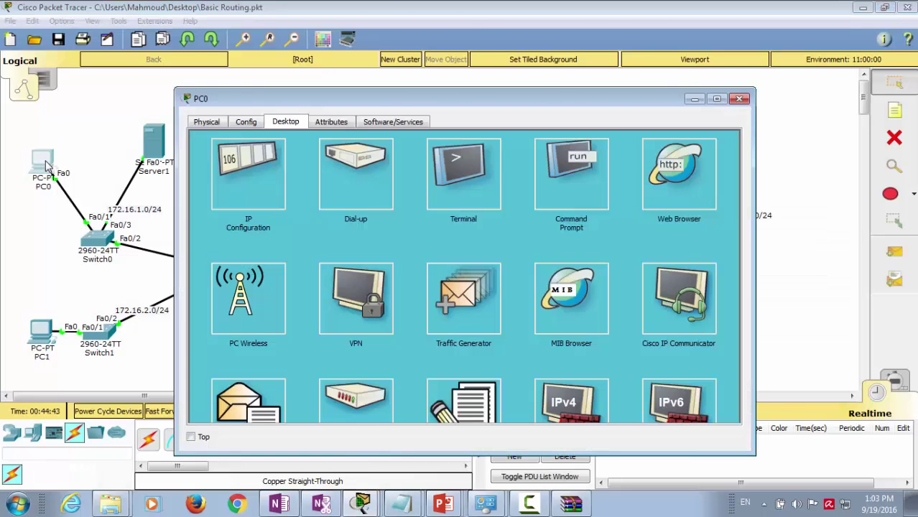
left_click(642, 199)
left_click(357, 160)
type("www")
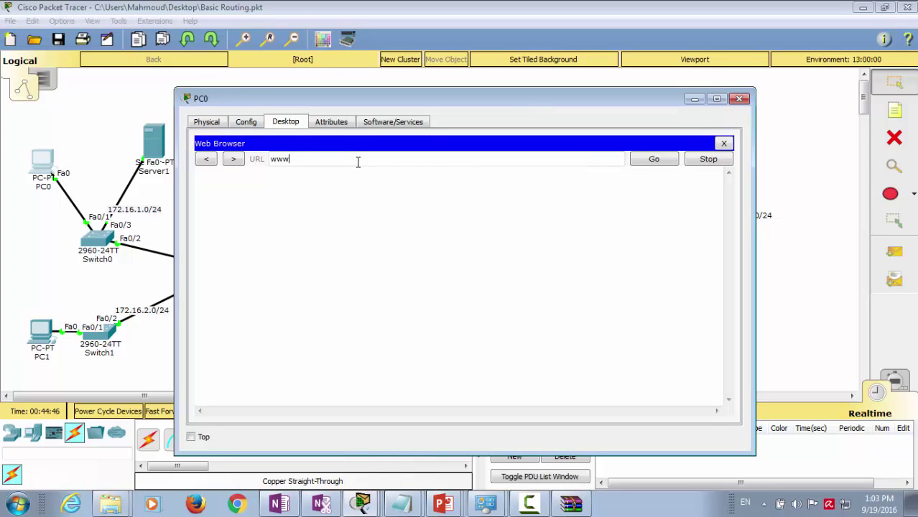
type("m")
key("BackSpace")
type(".mahmoud.com")
key("Return")
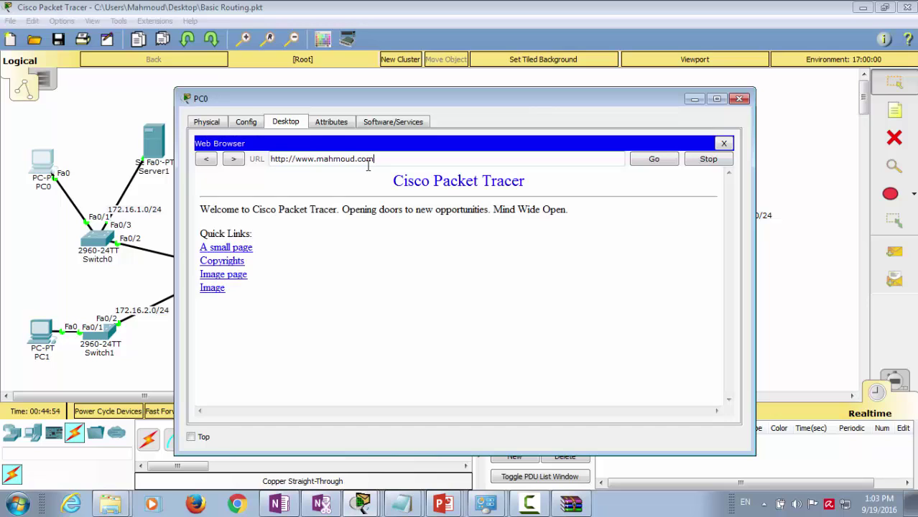
double_click(343, 102)
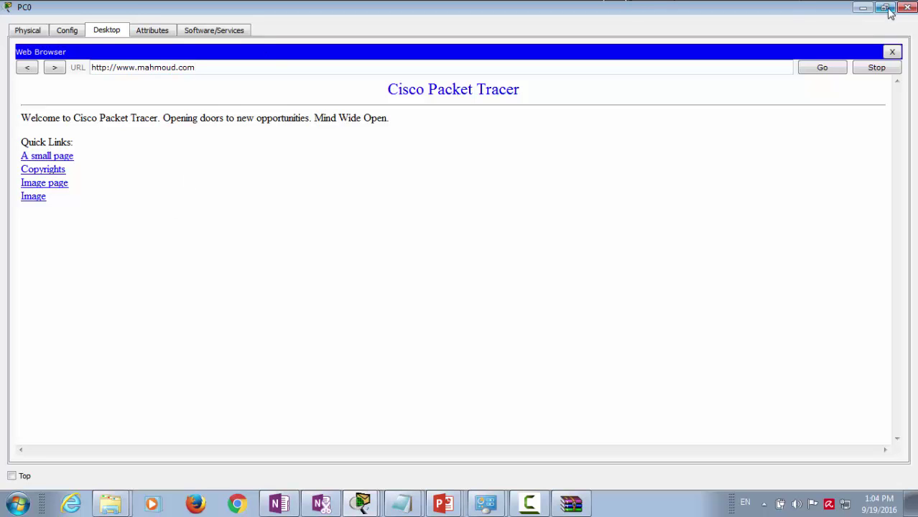
left_click(863, 7)
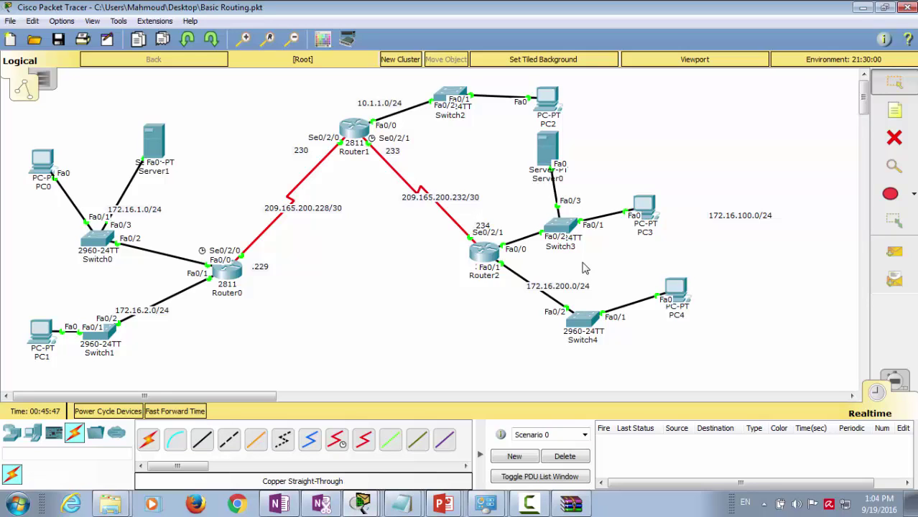
Step: Open Router0's command line in a maximized window and enter privileged mode, followed by global configuration mode
left_click(227, 272)
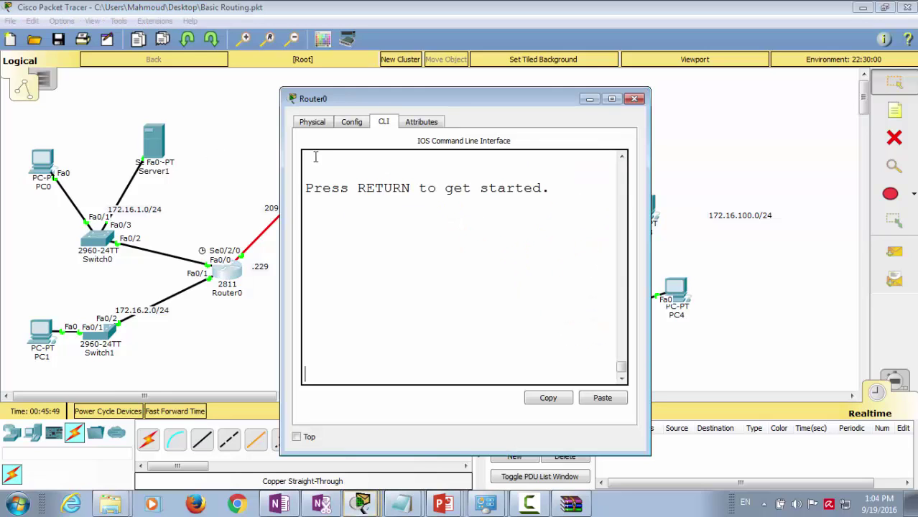
double_click(320, 99)
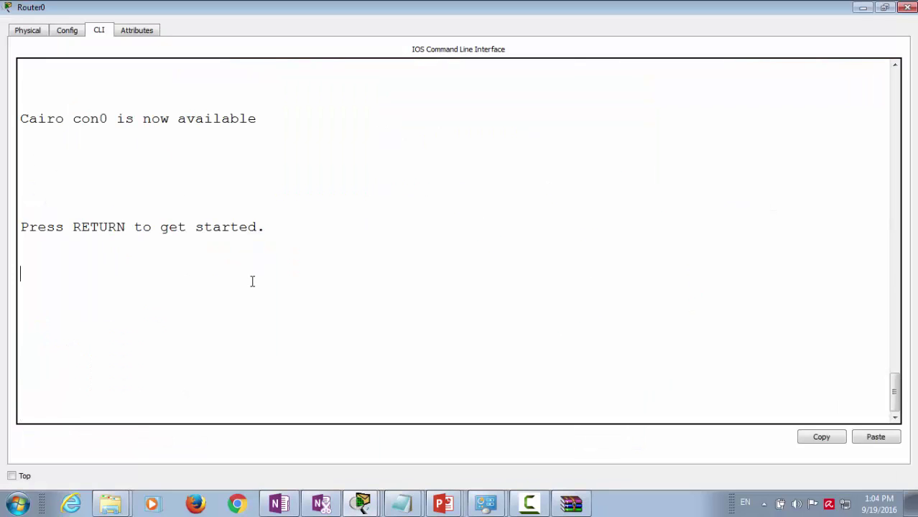
key("Return")
key("Return")
type("en")
key("Tab")
key("Return")
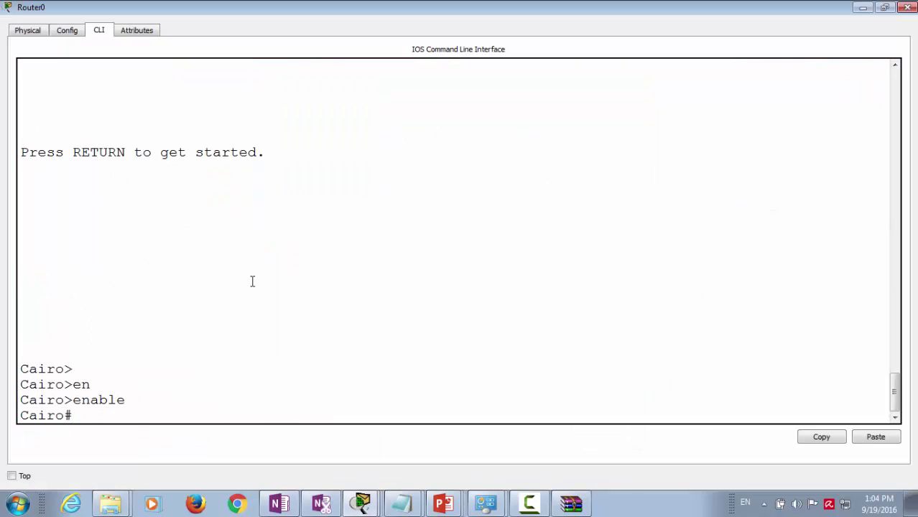
type("config")
key("Tab")
type("ter")
key("Tab")
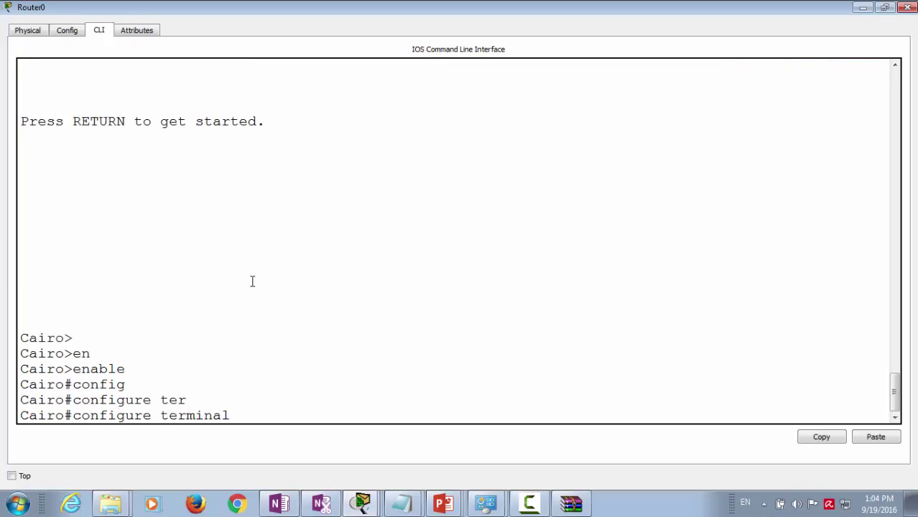
key("Return")
Step: Begin an access-list 101 entry in global configuration mode, list its available actions, and choose permit
type("acc")
key("Tab")
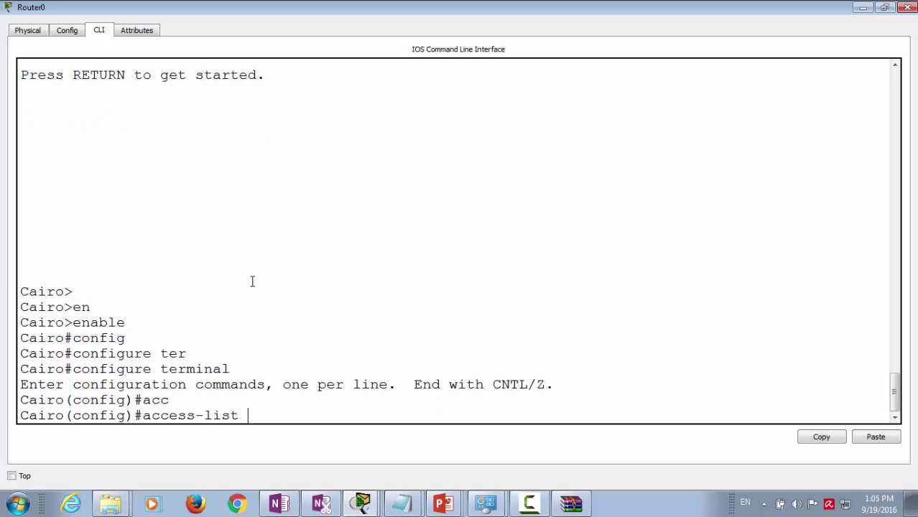
type("101")
type("?")
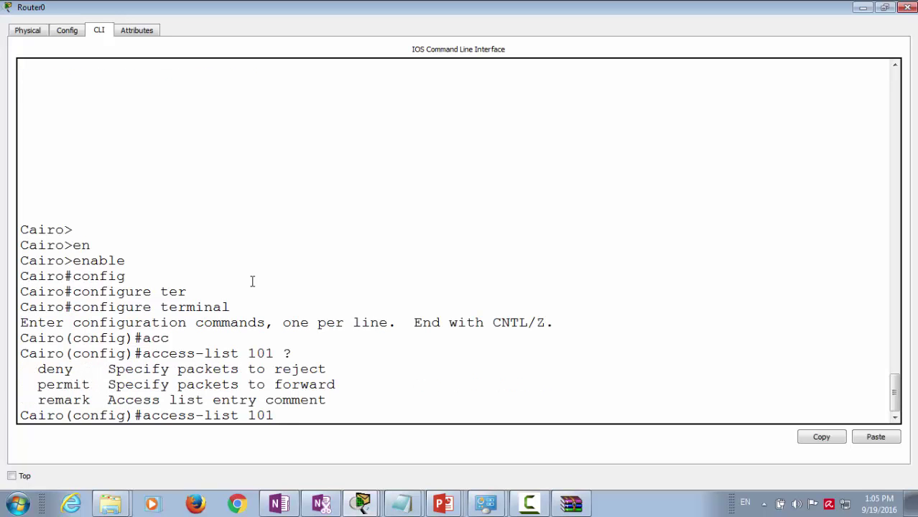
type("per")
key("Tab")
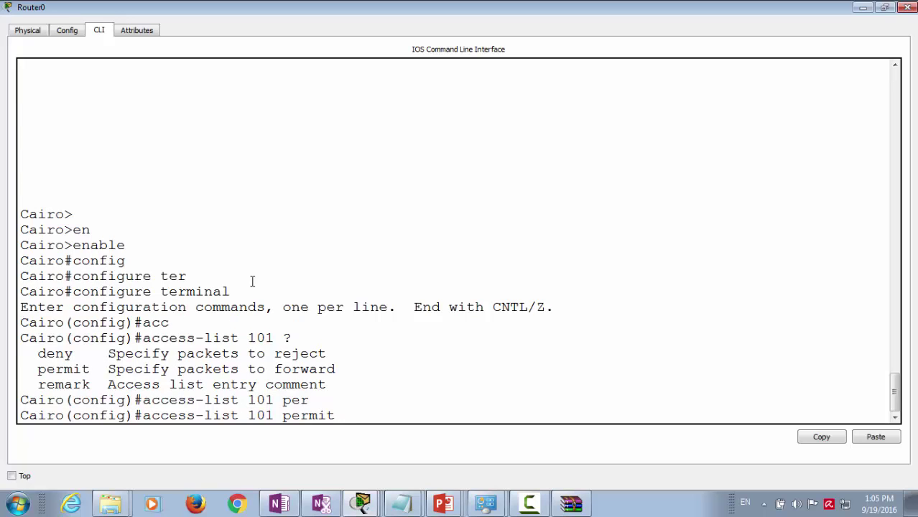
Step: List the protocols available for the access-list 101 permit entry and highlight the ip, udp and tcp lines
type("?")
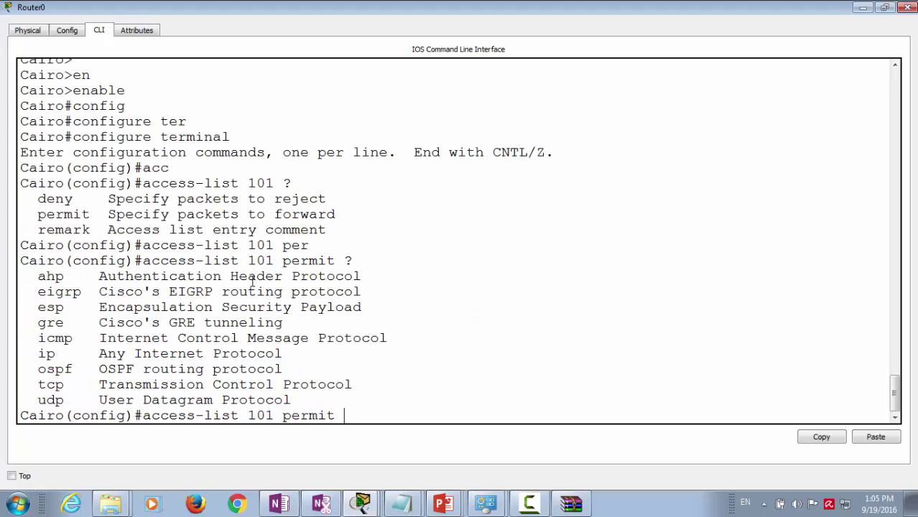
triple_click(46, 354)
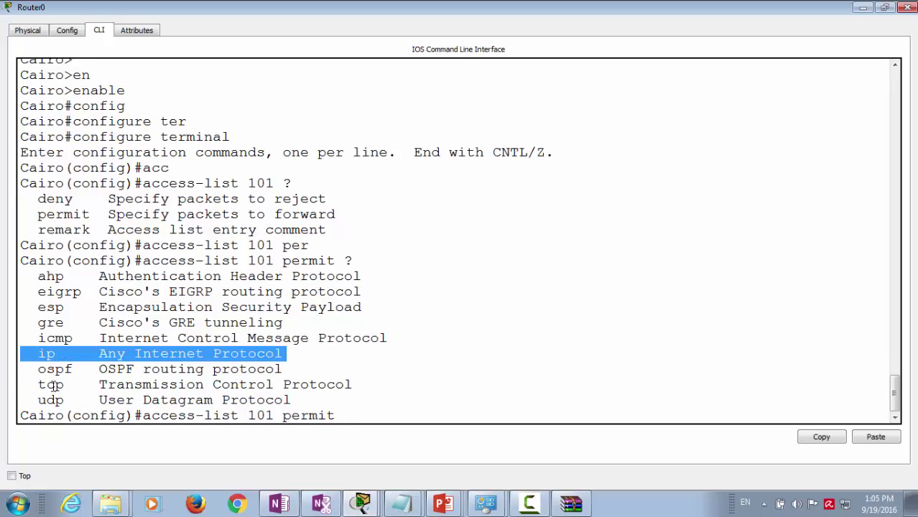
triple_click(52, 386)
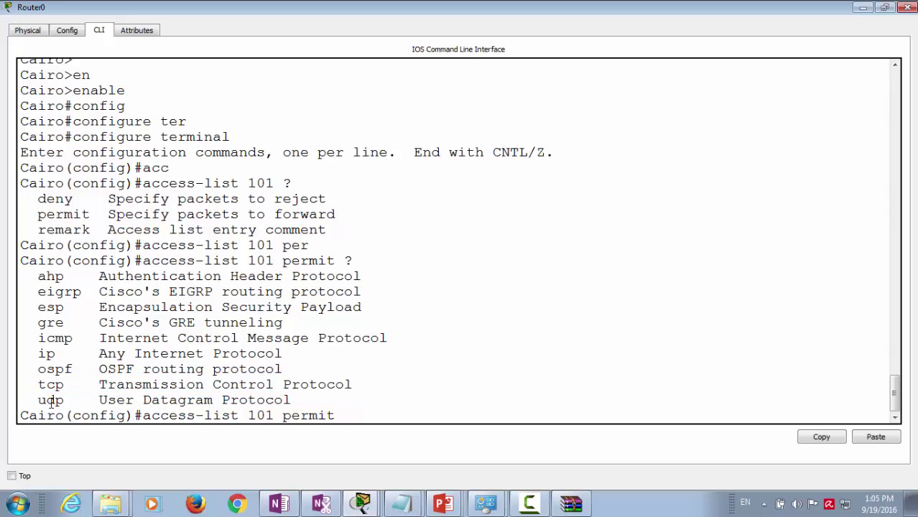
triple_click(52, 400)
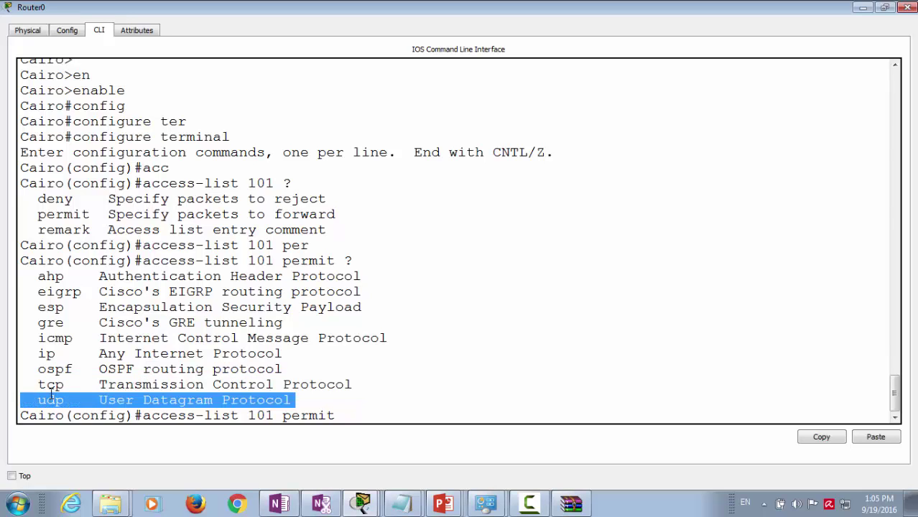
triple_click(46, 385)
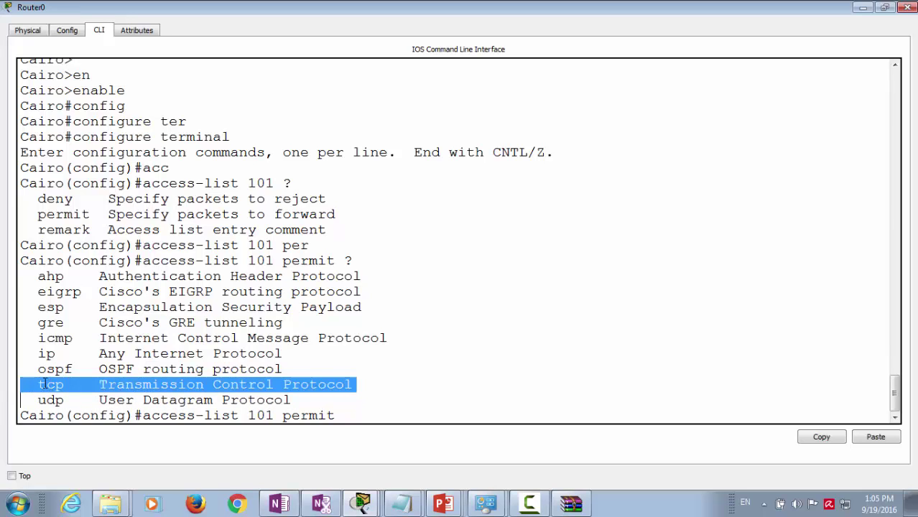